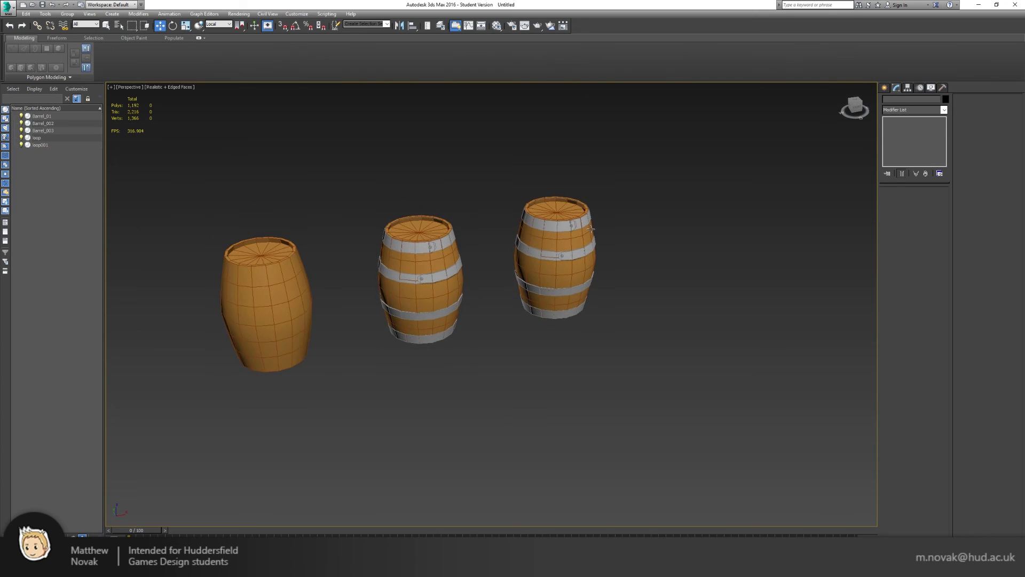
- Turn off the edged-faces display in the perspective view and select the third barrel together with its metal hoops
{"action": "scroll", "coordinate": [571, 233], "scroll_direction": "up", "scroll_amount": 4}
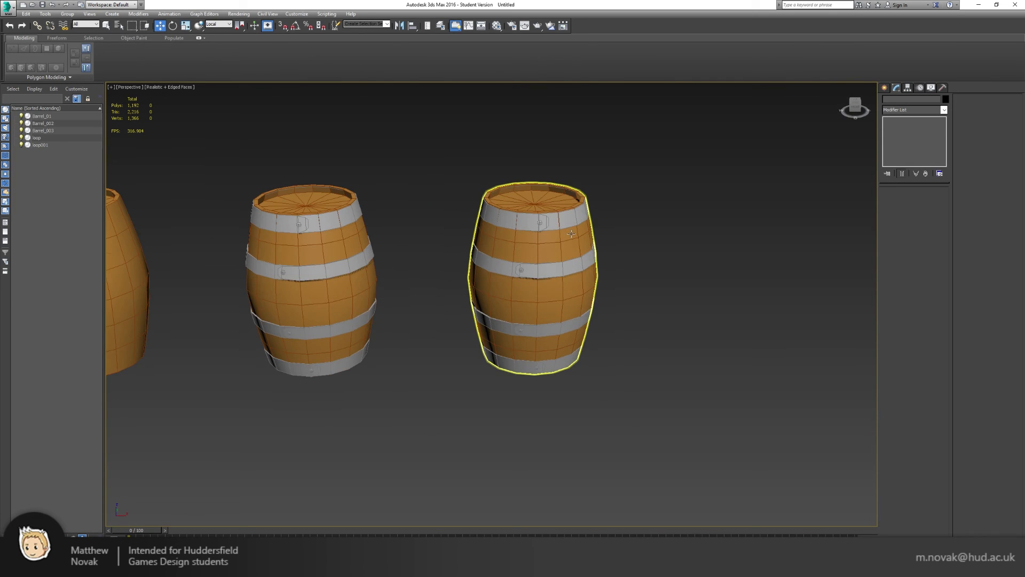
{"action": "scroll", "coordinate": [572, 233], "scroll_direction": "up", "scroll_amount": 3}
{"action": "key", "text": "F4"}
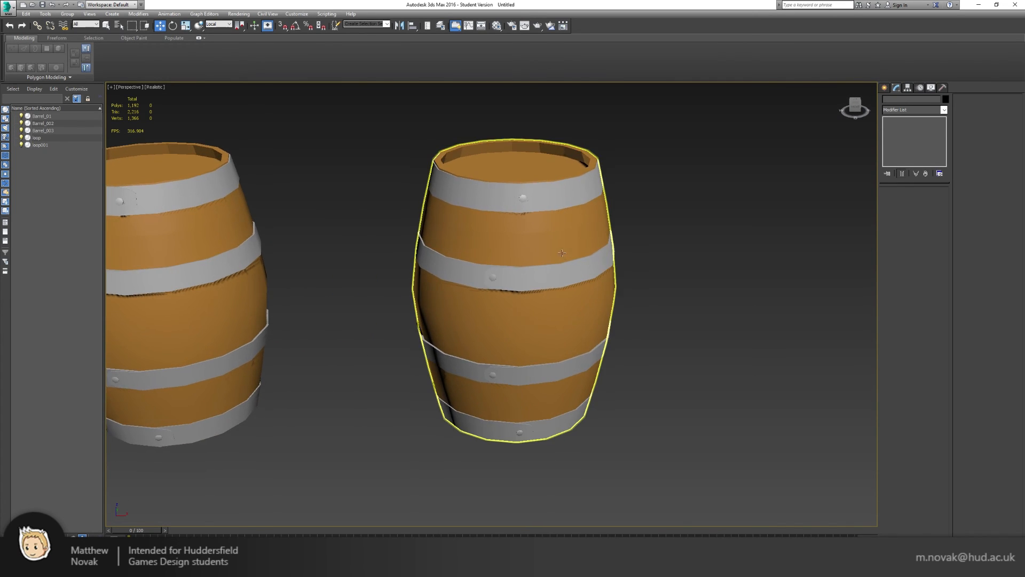
{"action": "scroll", "coordinate": [562, 269], "scroll_direction": "down", "scroll_amount": 3}
{"action": "middle_click_drag", "start_coordinate": [562, 269], "coordinate": [521, 229], "text": "alt"}
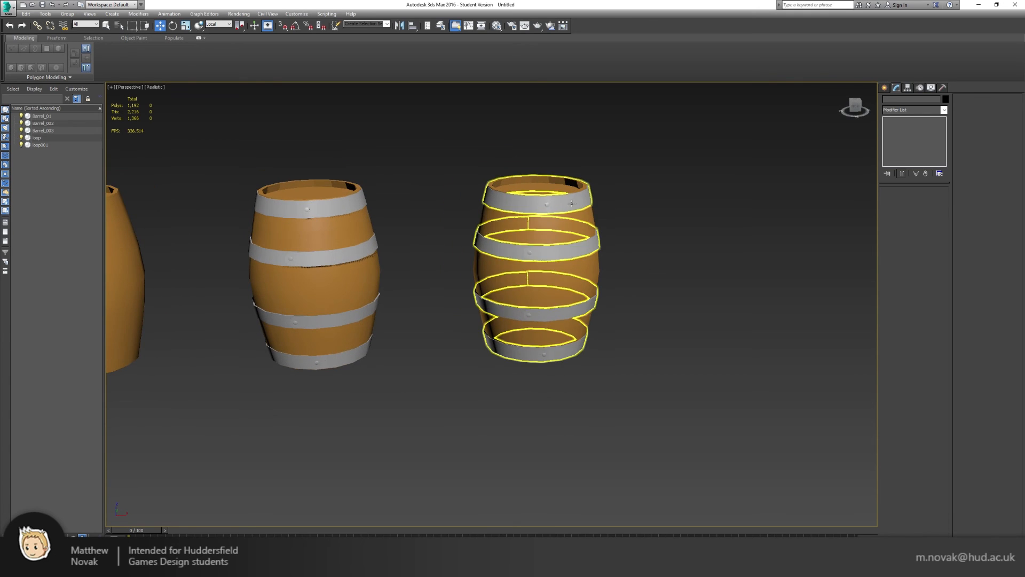
{"action": "left_click_drag", "start_coordinate": [449, 144], "coordinate": [649, 405]}
{"action": "scroll", "coordinate": [542, 200], "scroll_direction": "up", "scroll_amount": 5}
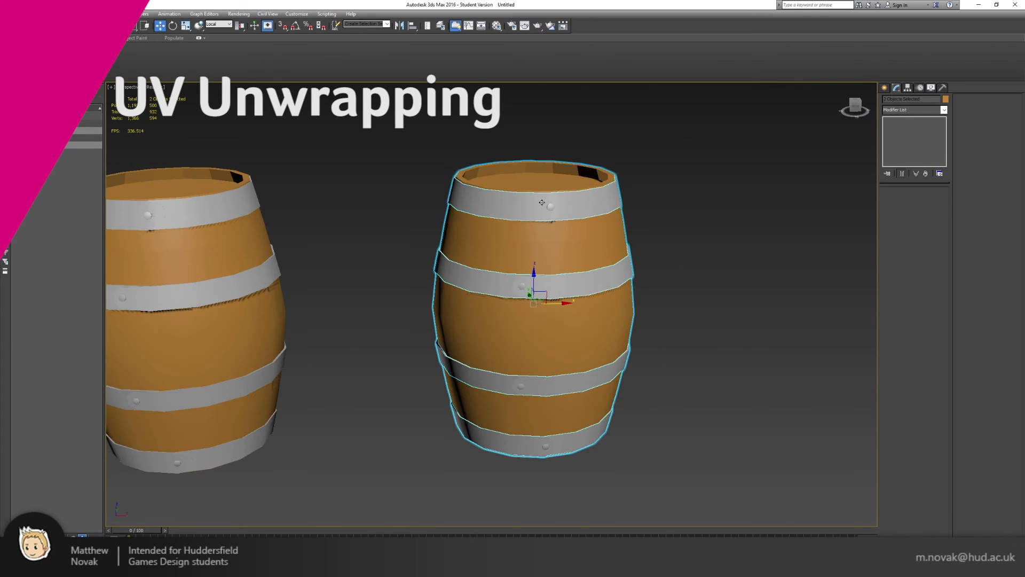
- Enter polygon editing on Barrel_003 and check the smoothing groups of its inner top ring, outer side and top rim polygons
{"action": "left_click", "coordinate": [555, 152]}
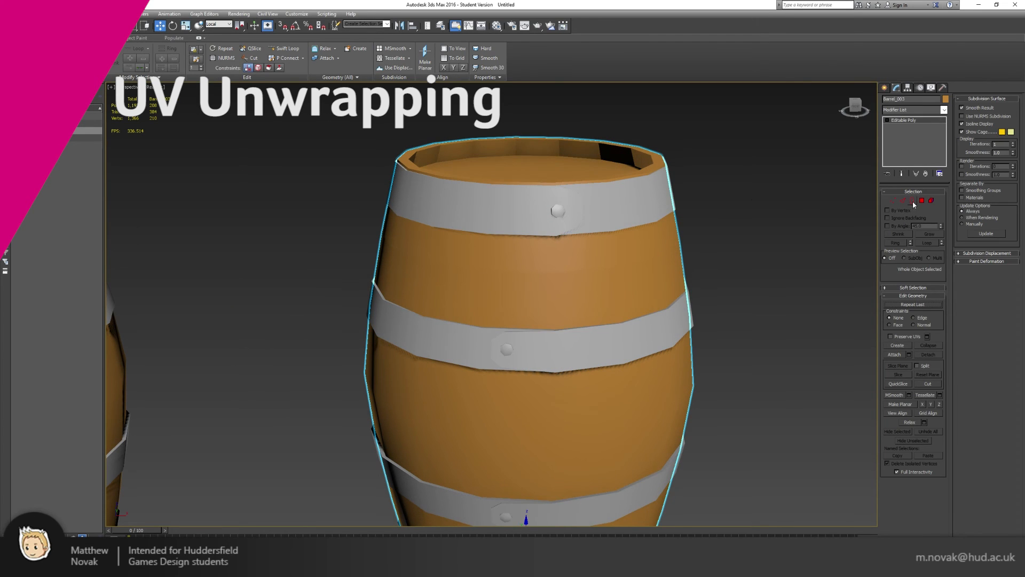
{"action": "left_click", "coordinate": [922, 200]}
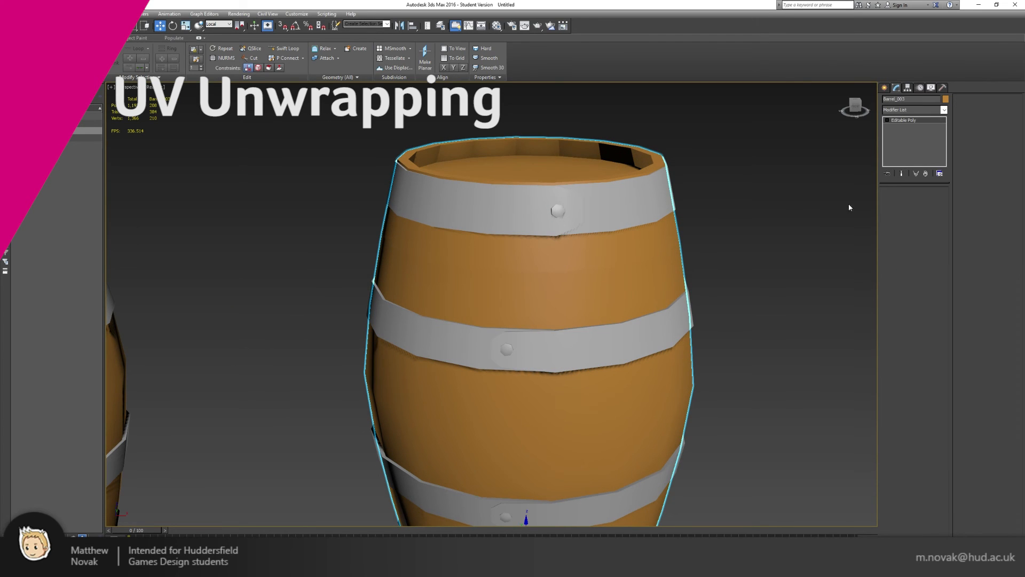
{"action": "left_click", "coordinate": [625, 154]}
{"action": "left_click", "coordinate": [586, 153], "text": "shift"}
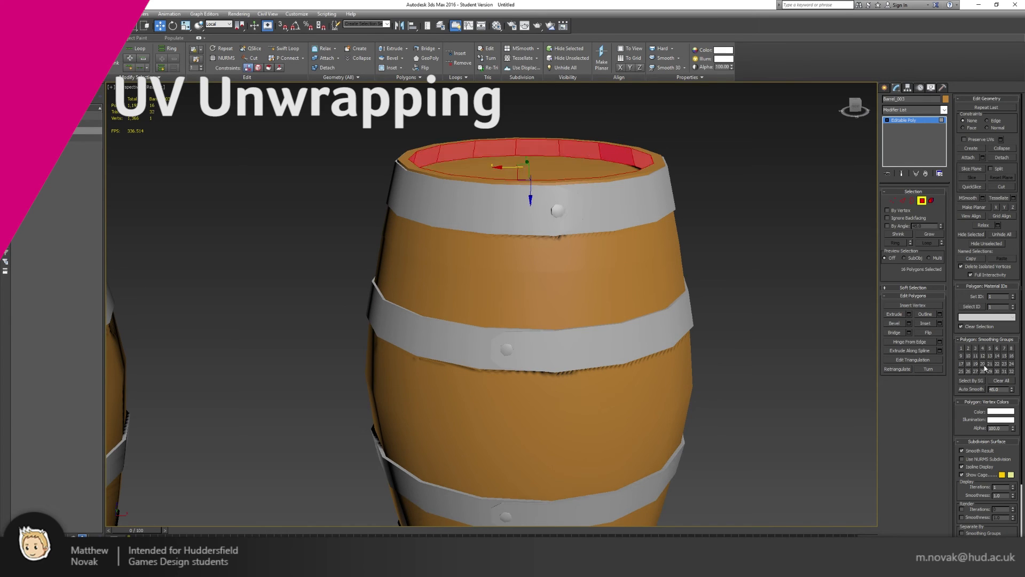
{"action": "left_click", "coordinate": [738, 266]}
{"action": "left_click", "coordinate": [639, 243]}
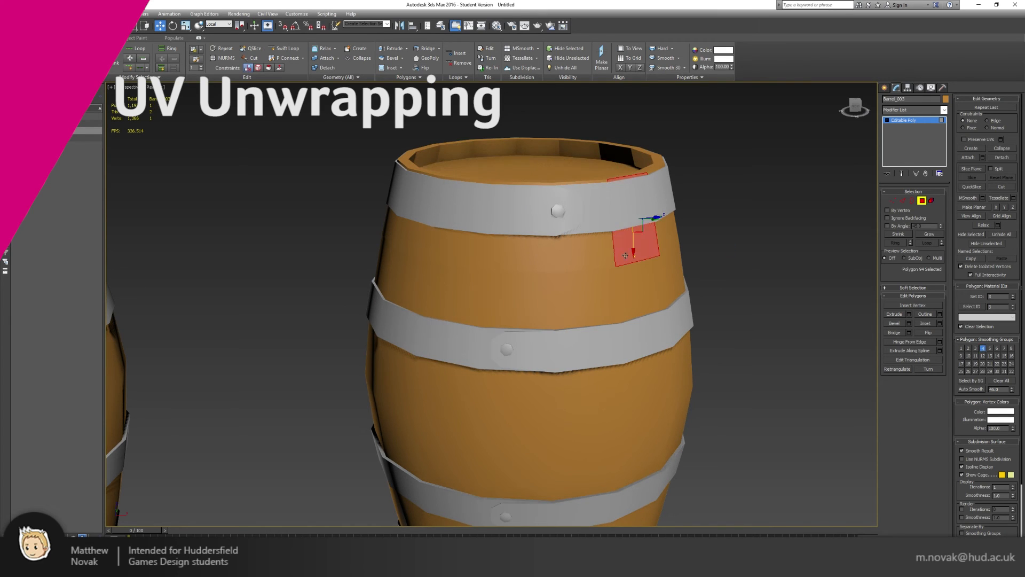
{"action": "left_click", "coordinate": [654, 165]}
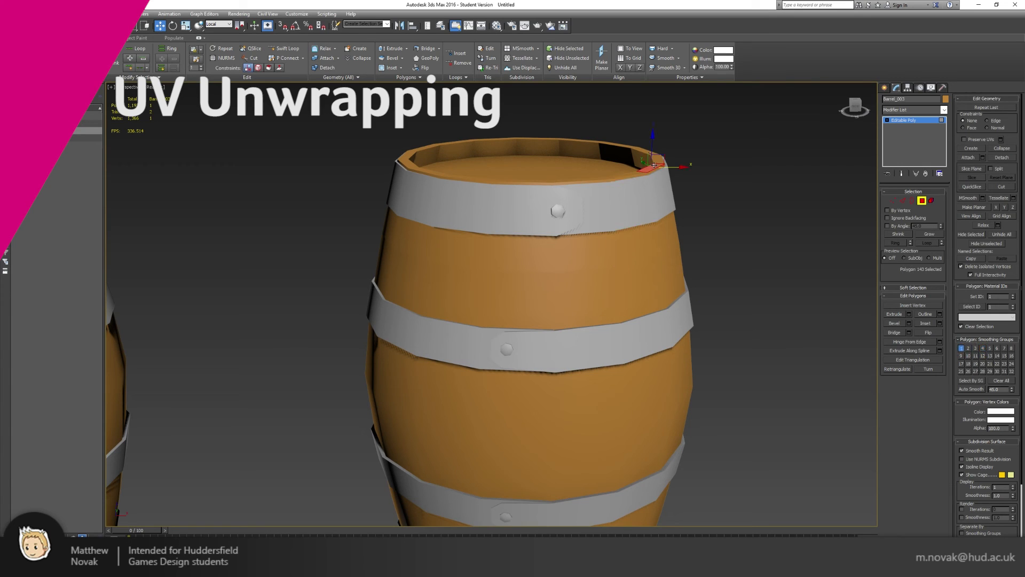
- Assign smoothing group 4 to the full ring of polygons on the inner wall of the barrel's top rim
{"action": "left_click", "coordinate": [635, 156]}
{"action": "left_click", "coordinate": [608, 155], "text": "shift"}
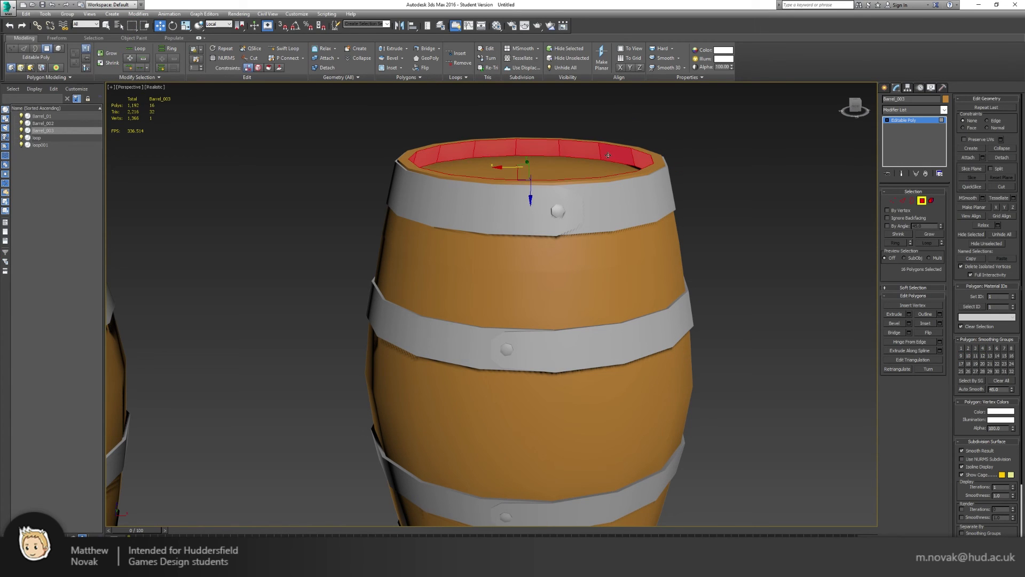
{"action": "left_click", "coordinate": [585, 170]}
{"action": "left_click", "coordinate": [615, 155]}
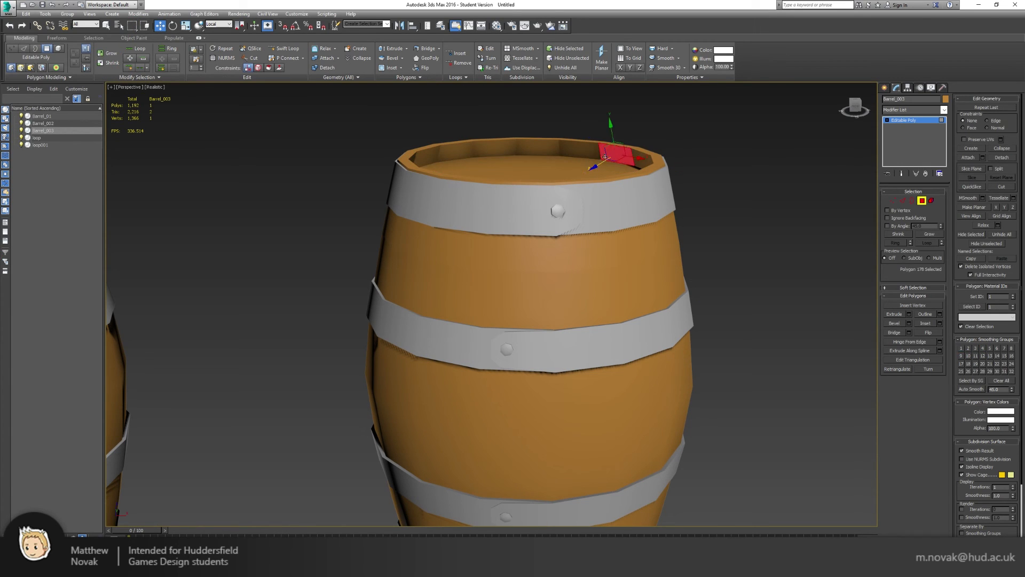
{"action": "left_click", "coordinate": [589, 151], "text": "shift"}
{"action": "left_click", "coordinate": [983, 349]}
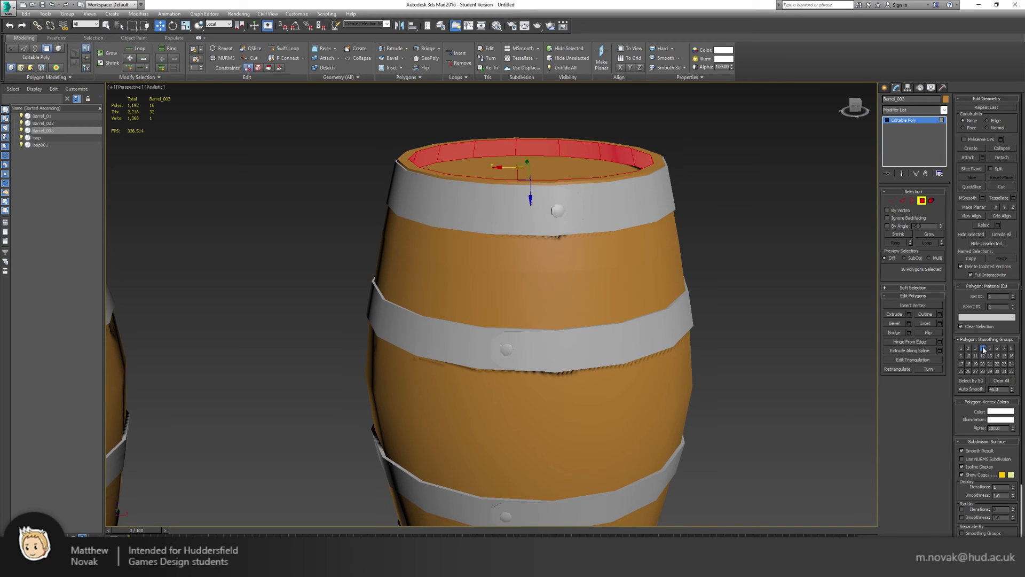
{"action": "left_click", "coordinate": [736, 234]}
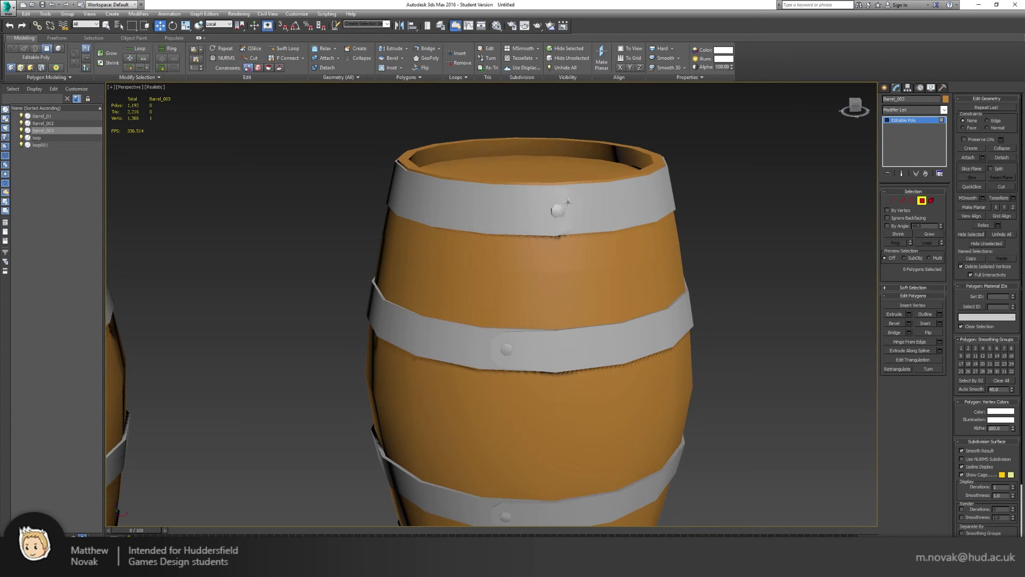
- Assign smoothing group 4 to the ring of polygons inside the barrel's bottom rim, and leave polygon editing
{"action": "middle_click_drag", "start_coordinate": [573, 149], "coordinate": [657, 228], "text": "alt"}
{"action": "left_click", "coordinate": [505, 415]}
{"action": "left_click", "coordinate": [477, 425], "text": "shift"}
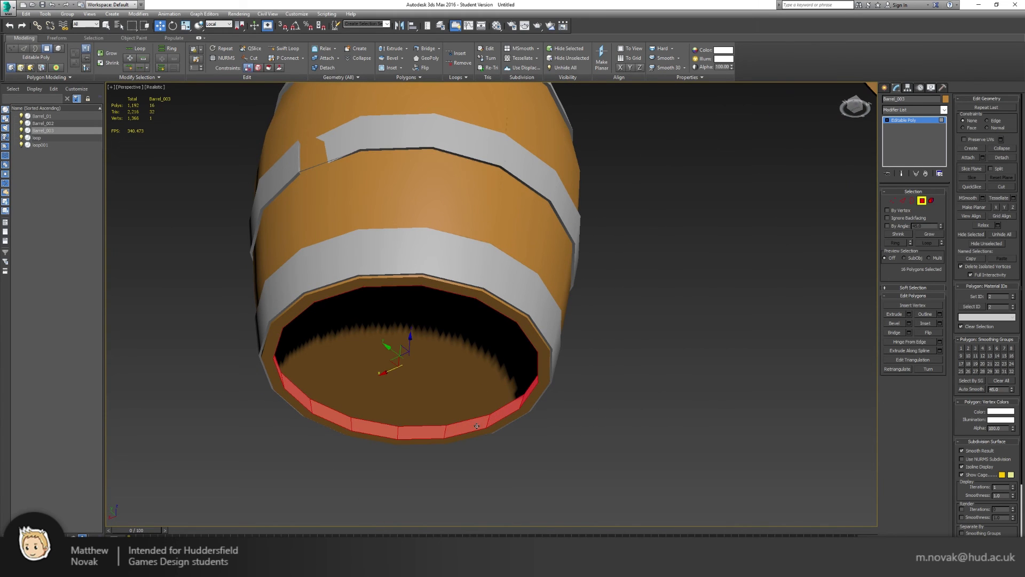
{"action": "left_click", "coordinate": [982, 348]}
{"action": "left_click", "coordinate": [689, 344]}
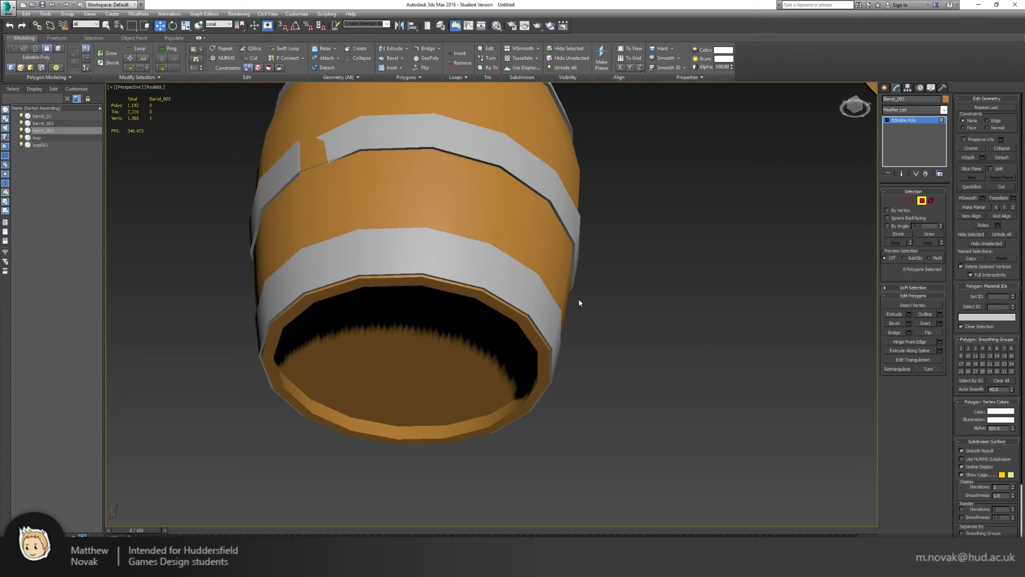
{"action": "middle_click_drag", "start_coordinate": [576, 302], "coordinate": [519, 309], "text": "alt"}
{"action": "scroll", "coordinate": [466, 306], "scroll_direction": "down", "scroll_amount": 3}
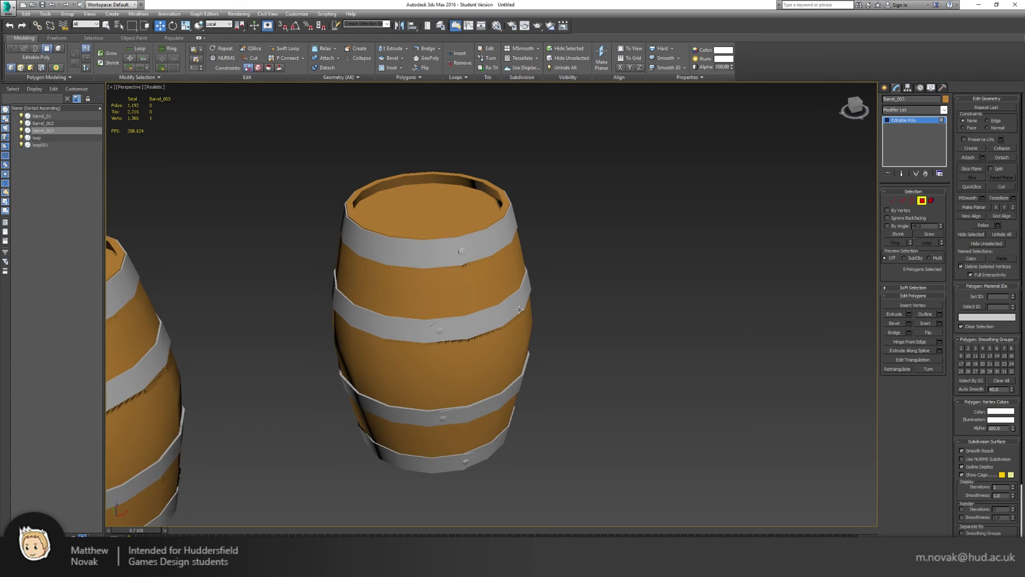
{"action": "key", "text": "6"}
{"action": "left_click", "coordinate": [590, 245]}
- Assign the first default material to the selection of the third barrel and its hoops using the Material Editor
{"action": "scroll", "coordinate": [590, 245], "scroll_direction": "down", "scroll_amount": 4}
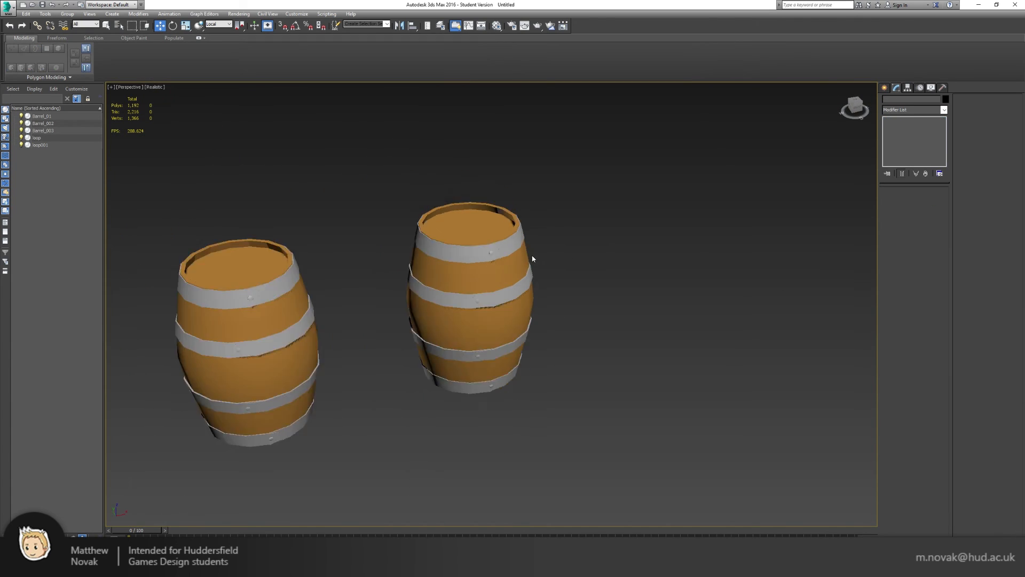
{"action": "middle_click_drag", "start_coordinate": [590, 245], "coordinate": [520, 280], "text": "alt"}
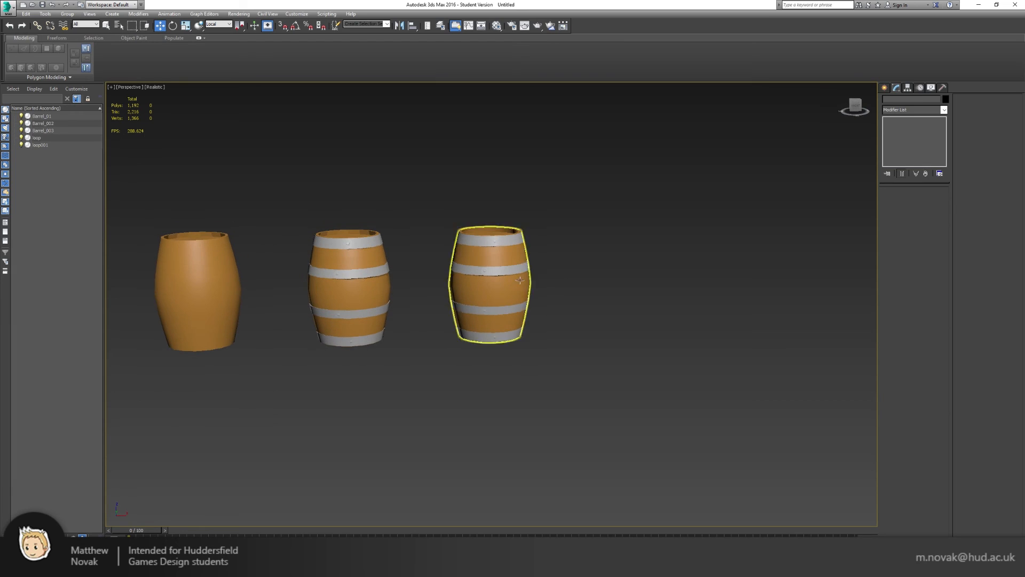
{"action": "left_click_drag", "start_coordinate": [562, 375], "coordinate": [434, 181]}
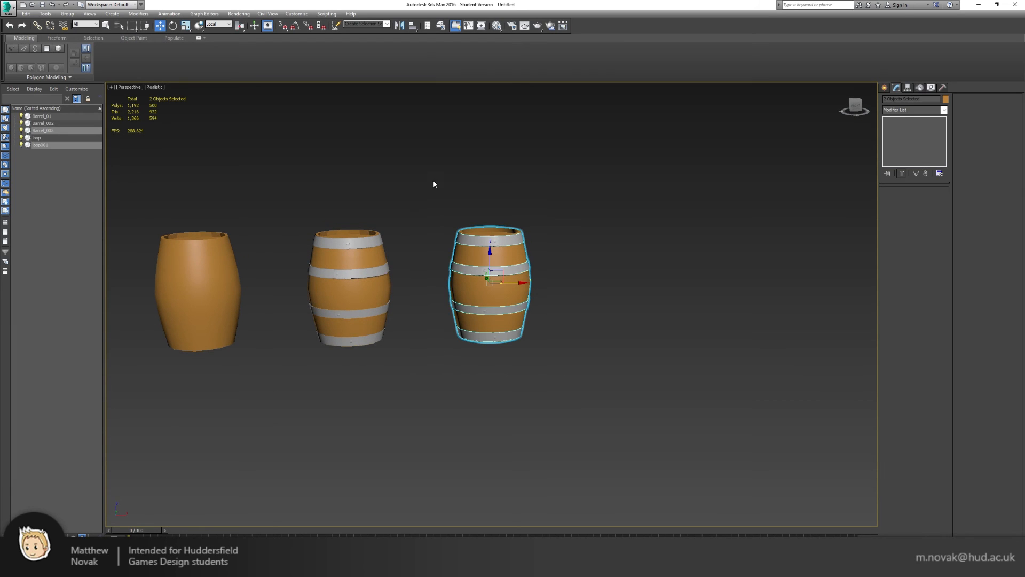
{"action": "left_click", "coordinate": [496, 26]}
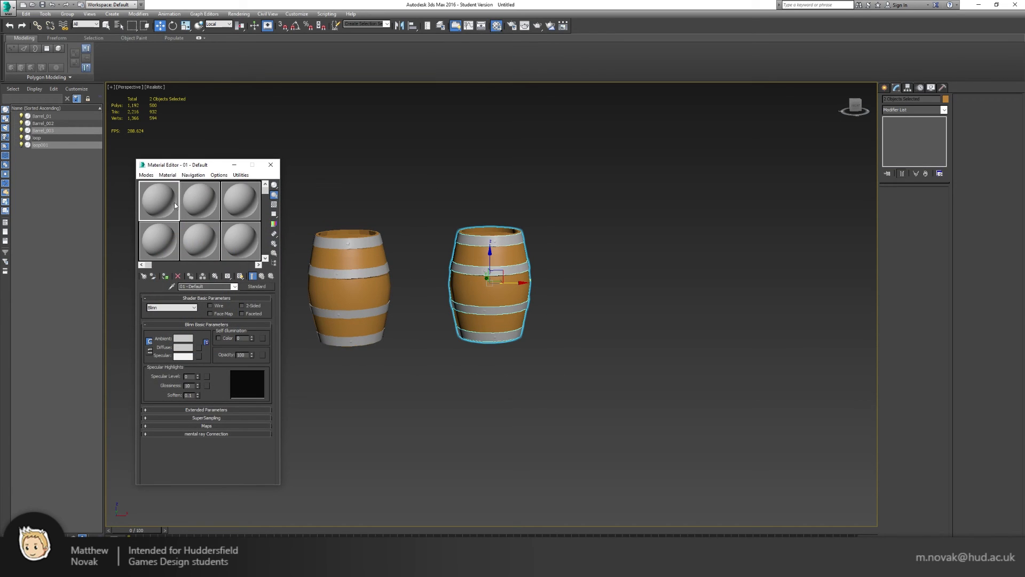
{"action": "left_click_drag", "start_coordinate": [468, 295], "coordinate": [488, 294]}
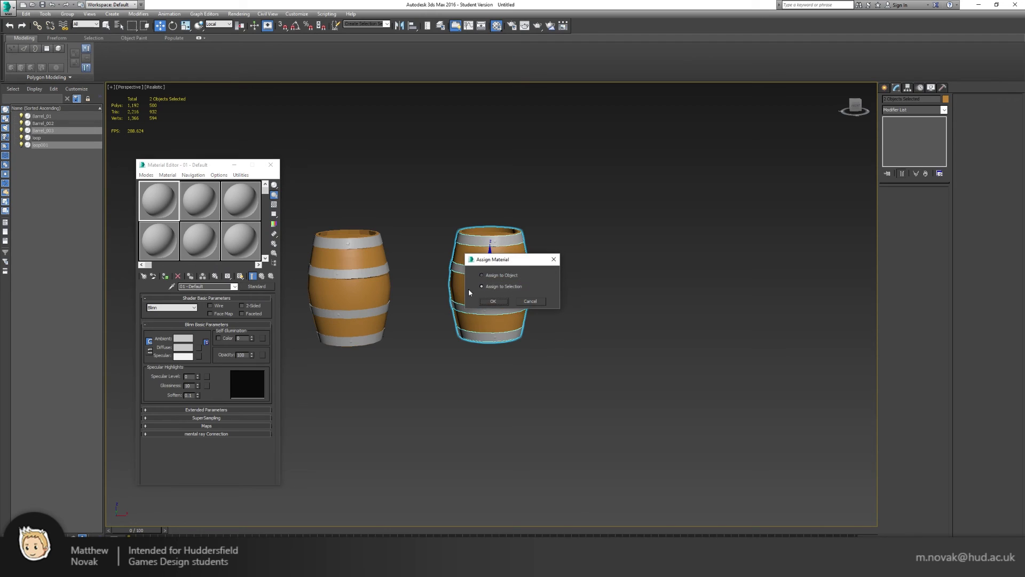
{"action": "left_click", "coordinate": [493, 301]}
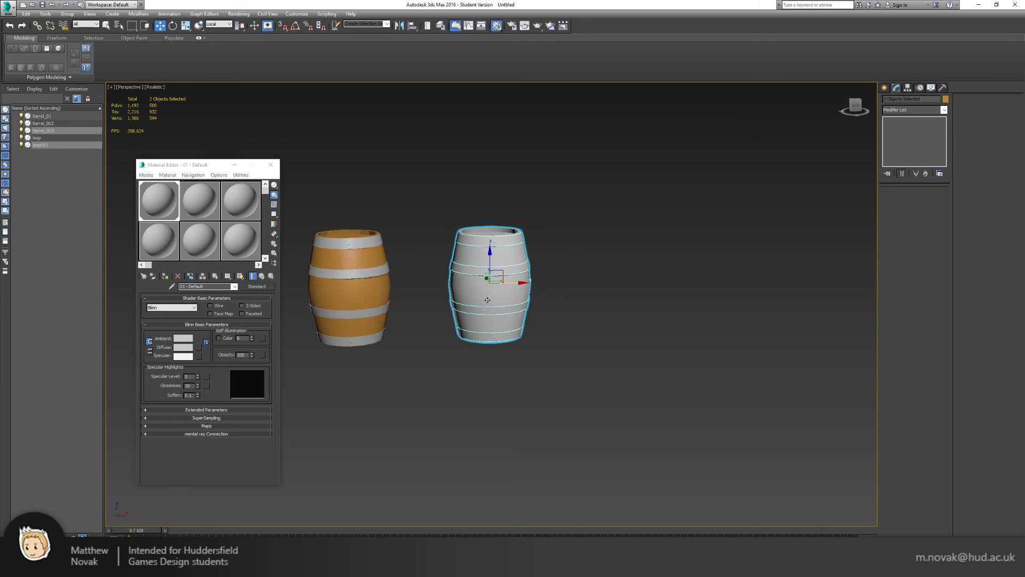
- Add a Checker map to the material's Diffuse colour
{"action": "left_click", "coordinate": [198, 348]}
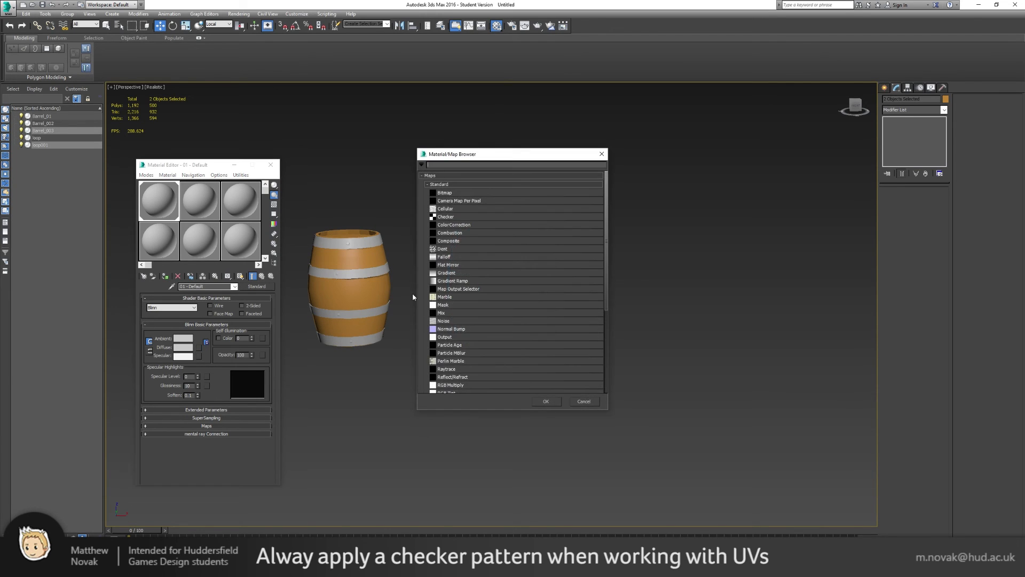
{"action": "left_click", "coordinate": [445, 217]}
{"action": "double_click", "coordinate": [446, 217]}
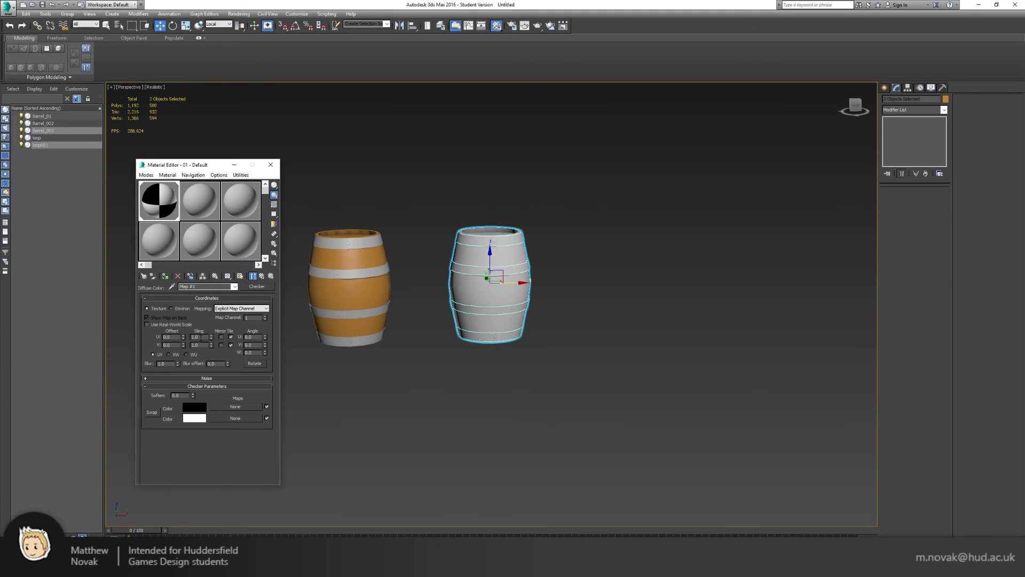
- Set the checker map's U and V tiling to 20, show it shaded in the viewport, and close the Material Editor
{"action": "left_click_drag", "start_coordinate": [201, 337], "coordinate": [162, 332]}
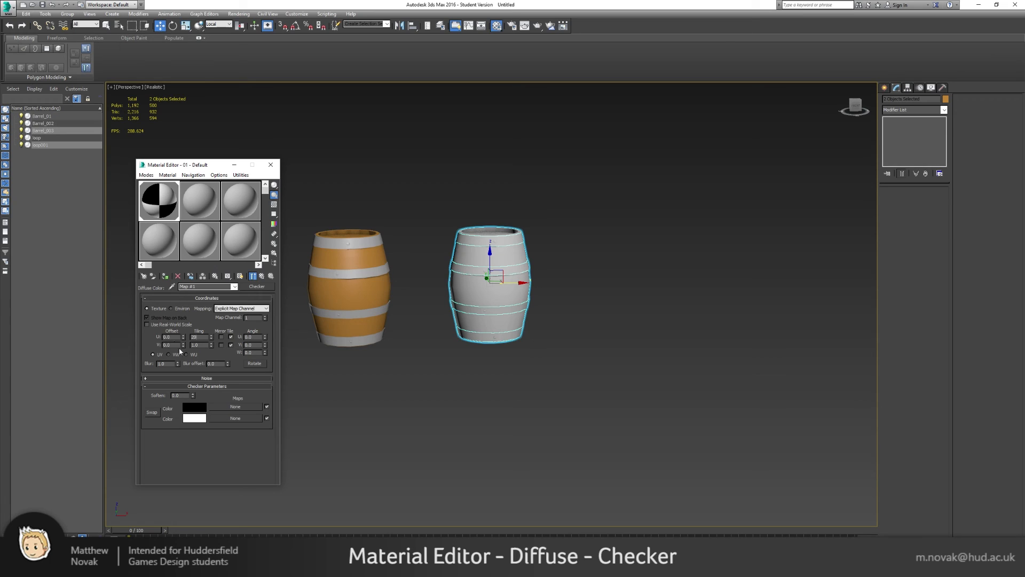
{"action": "key", "text": "Tab"}
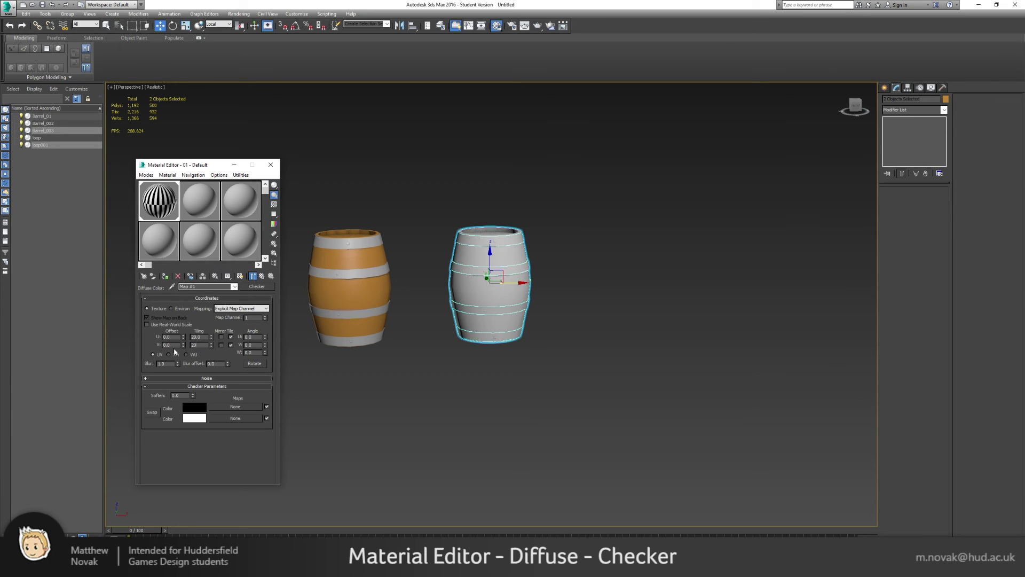
{"action": "key", "text": "Return"}
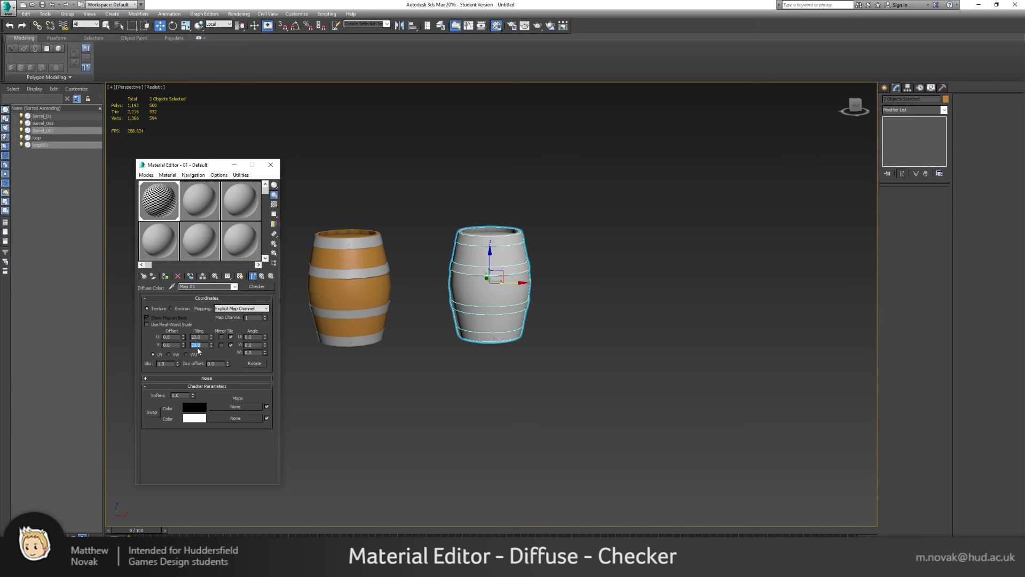
{"action": "left_click", "coordinate": [240, 277]}
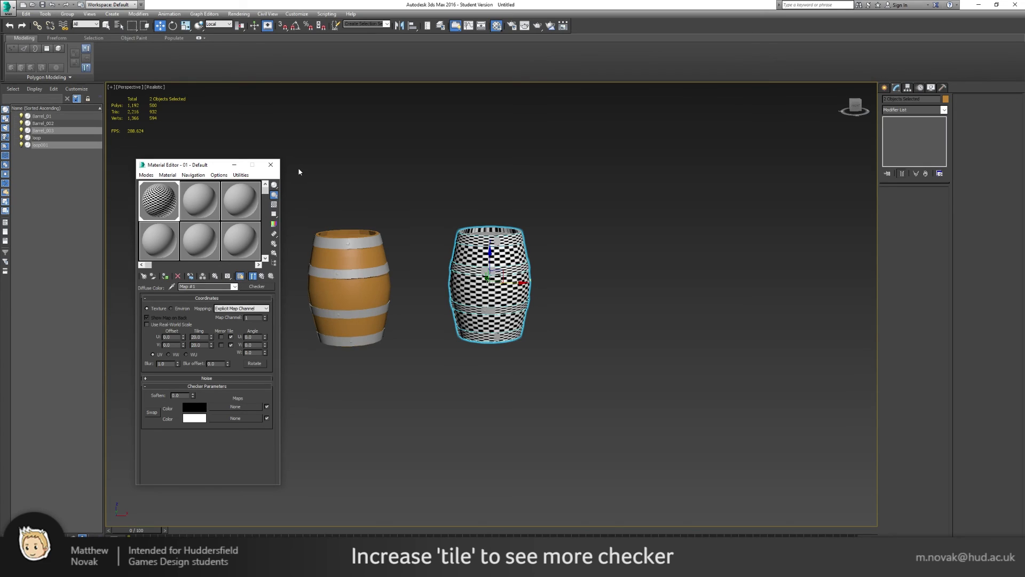
{"action": "left_click", "coordinate": [271, 165]}
- Examine the checker pattern around the third barrel, and apply one Unwrap UVW modifier to the barrel and its hoops together
{"action": "scroll", "coordinate": [527, 280], "scroll_direction": "up", "scroll_amount": 5}
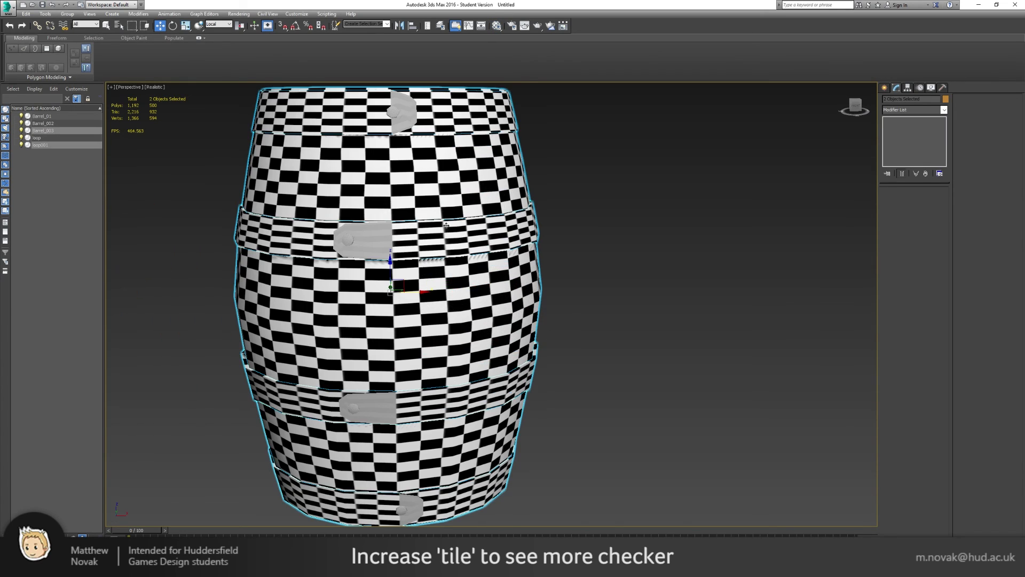
{"action": "middle_click_drag", "start_coordinate": [410, 243], "coordinate": [487, 225], "text": "alt"}
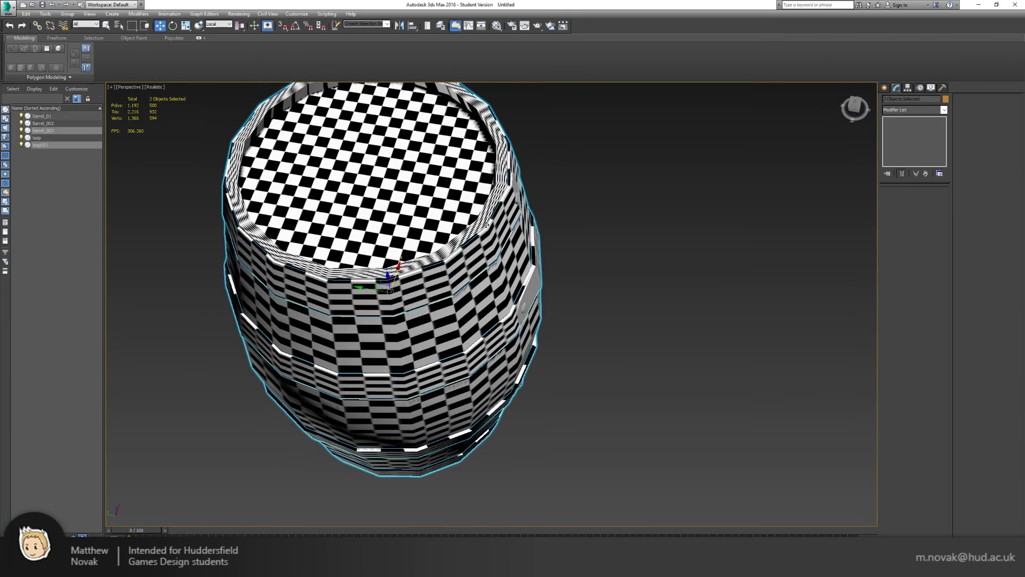
{"action": "middle_click_drag", "start_coordinate": [566, 256], "coordinate": [483, 206], "text": "alt"}
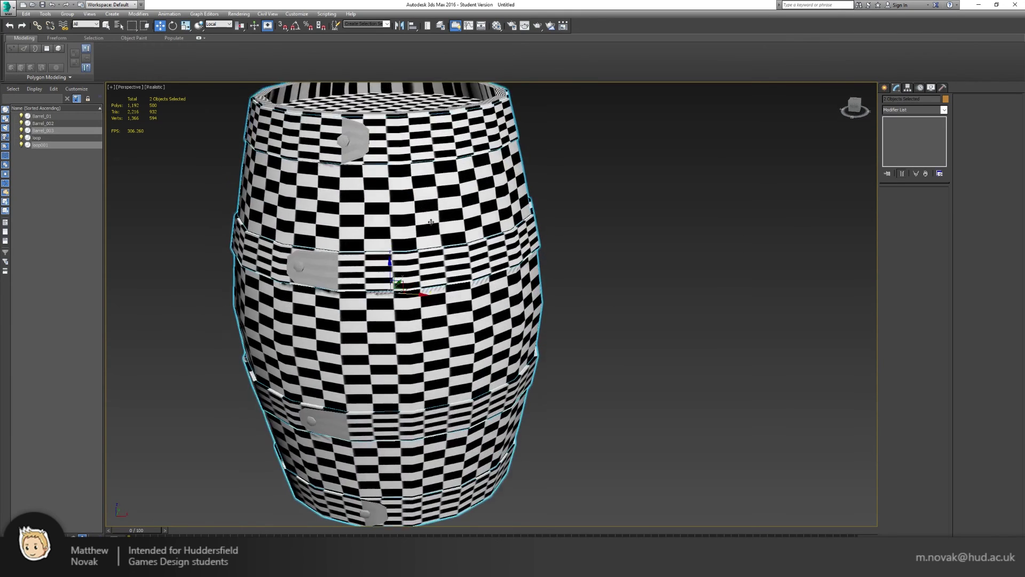
{"action": "scroll", "coordinate": [483, 207], "scroll_direction": "down", "scroll_amount": 5}
{"action": "left_click", "coordinate": [564, 356]}
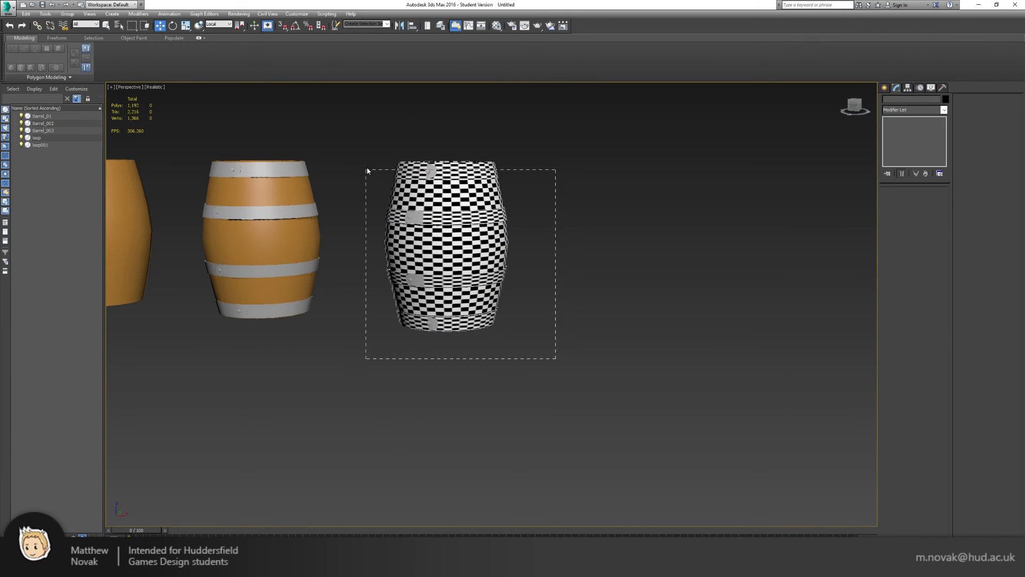
{"action": "left_click_drag", "start_coordinate": [368, 171], "coordinate": [423, 175]}
{"action": "left_click", "coordinate": [933, 110]}
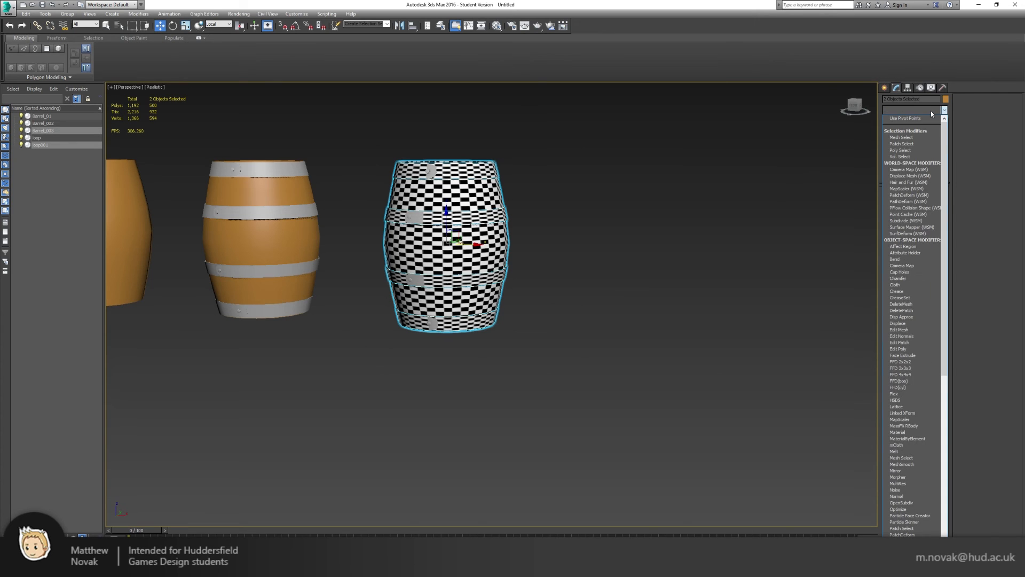
{"action": "key", "text": "u"}
{"action": "key", "text": "Return"}
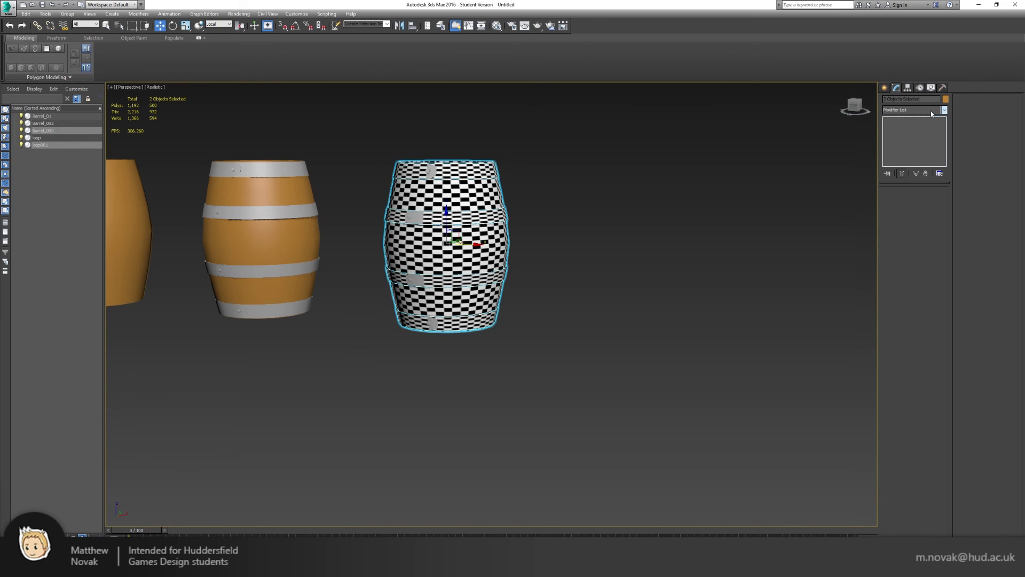
{"action": "middle_click_drag", "start_coordinate": [643, 224], "coordinate": [402, 281], "text": "alt"}
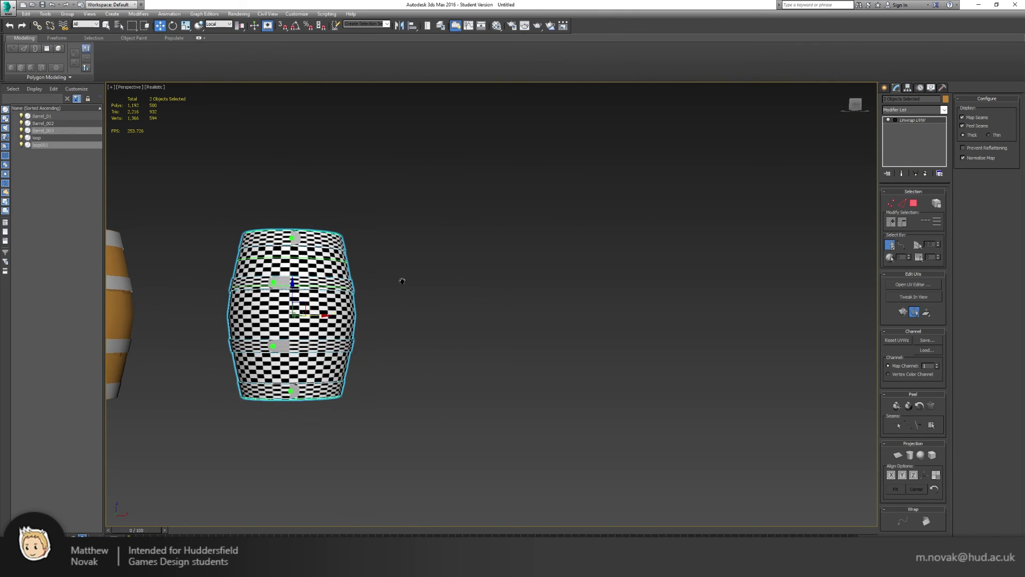
- Open the UV editor, enlarge its window beside the barrel, and hide the checker background behind the UVs
{"action": "left_click", "coordinate": [913, 284]}
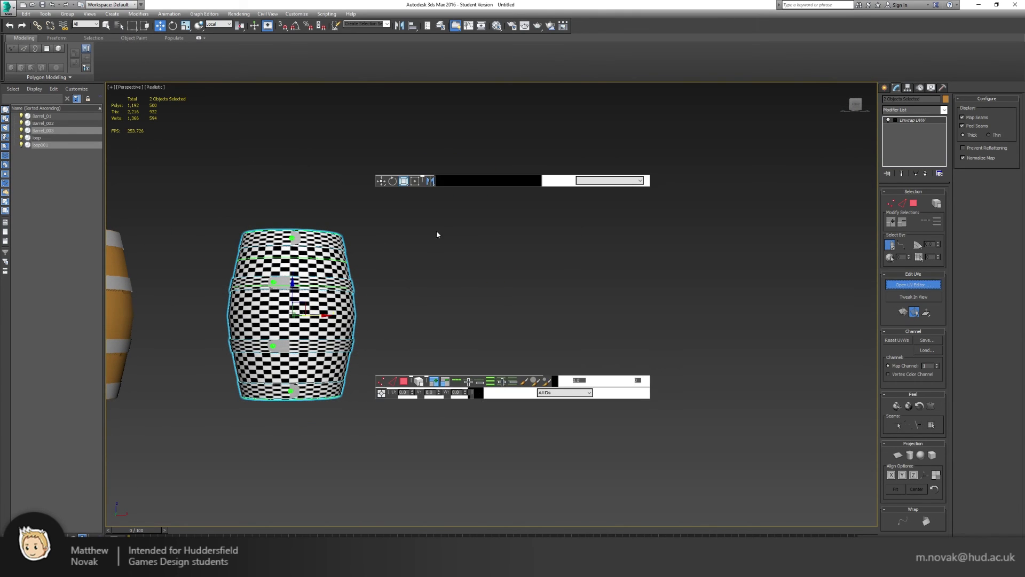
{"action": "left_click_drag", "start_coordinate": [523, 166], "coordinate": [546, 111]}
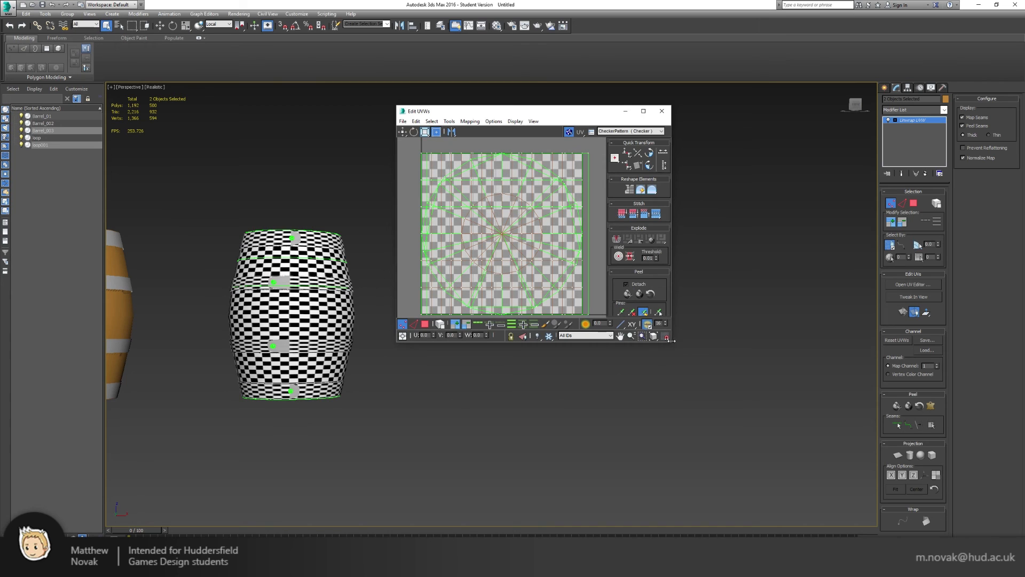
{"action": "left_click_drag", "start_coordinate": [672, 345], "coordinate": [805, 471]}
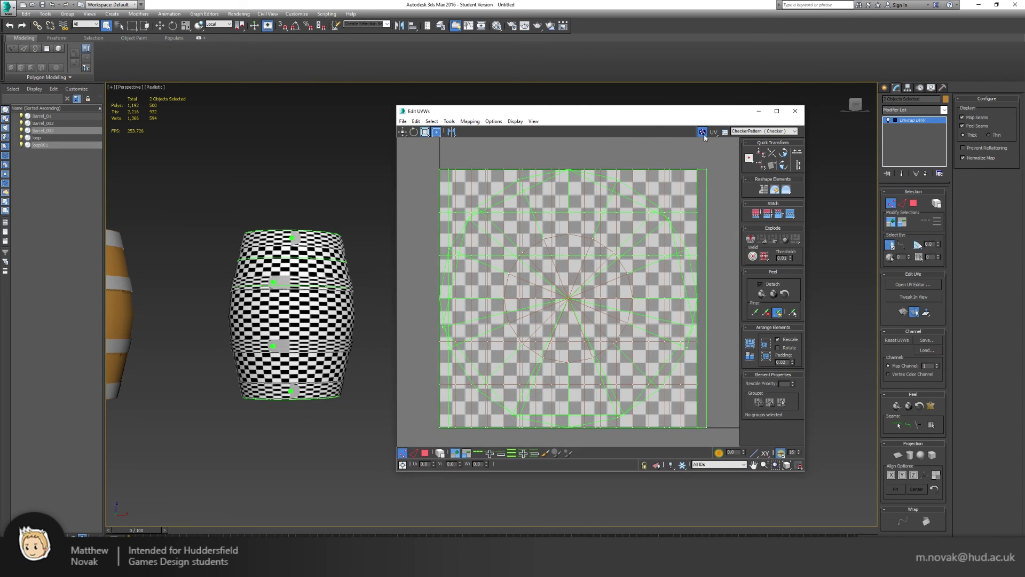
{"action": "left_click", "coordinate": [702, 131]}
{"action": "middle_click_drag", "start_coordinate": [366, 233], "coordinate": [315, 237], "text": "alt"}
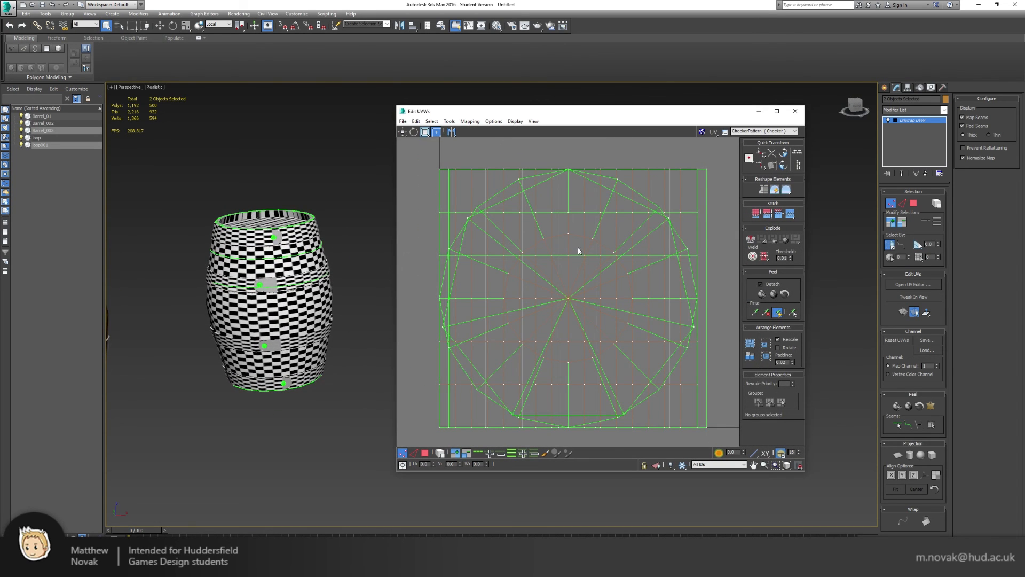
{"action": "scroll", "coordinate": [579, 250], "scroll_direction": "down", "scroll_amount": 3}
- Select all faces of the barrel's top lid plus its inner rim, and apply a planar projection to them
{"action": "left_click", "coordinate": [425, 453]}
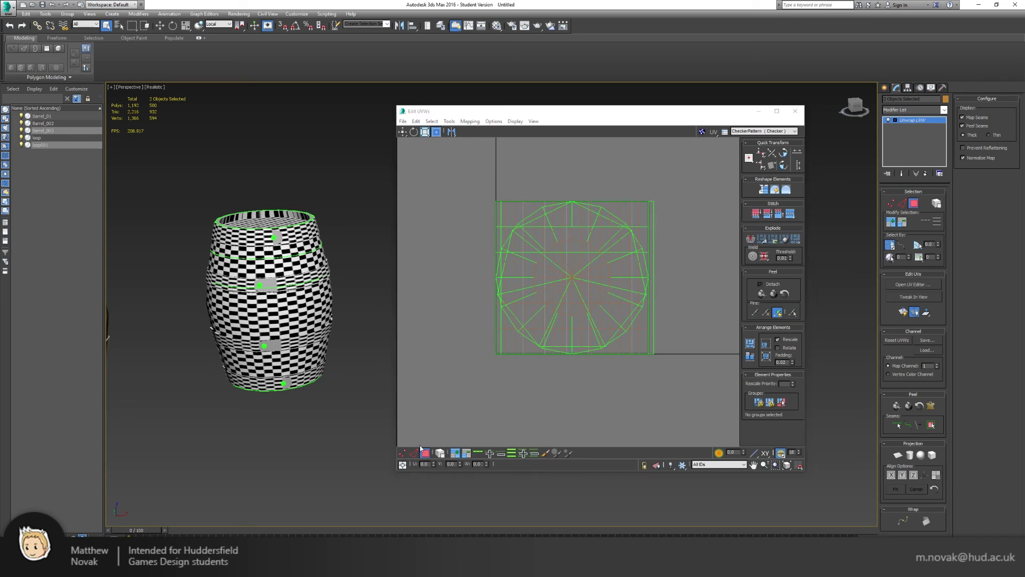
{"action": "left_click", "coordinate": [297, 307]}
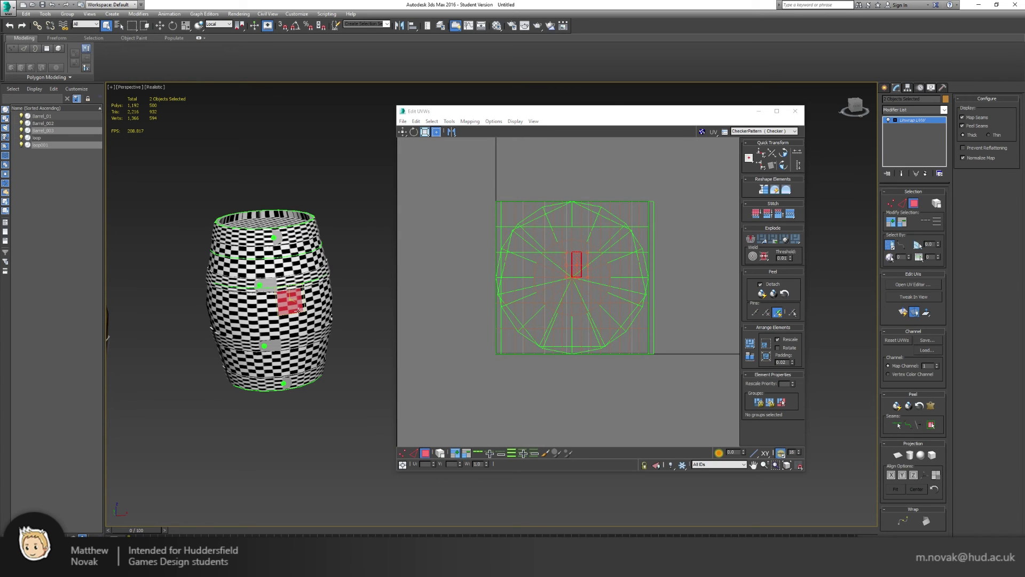
{"action": "left_click", "coordinate": [273, 220]}
{"action": "middle_click_drag", "start_coordinate": [272, 220], "coordinate": [280, 237], "text": "alt"}
{"action": "scroll", "coordinate": [283, 222], "scroll_direction": "up", "scroll_amount": 2}
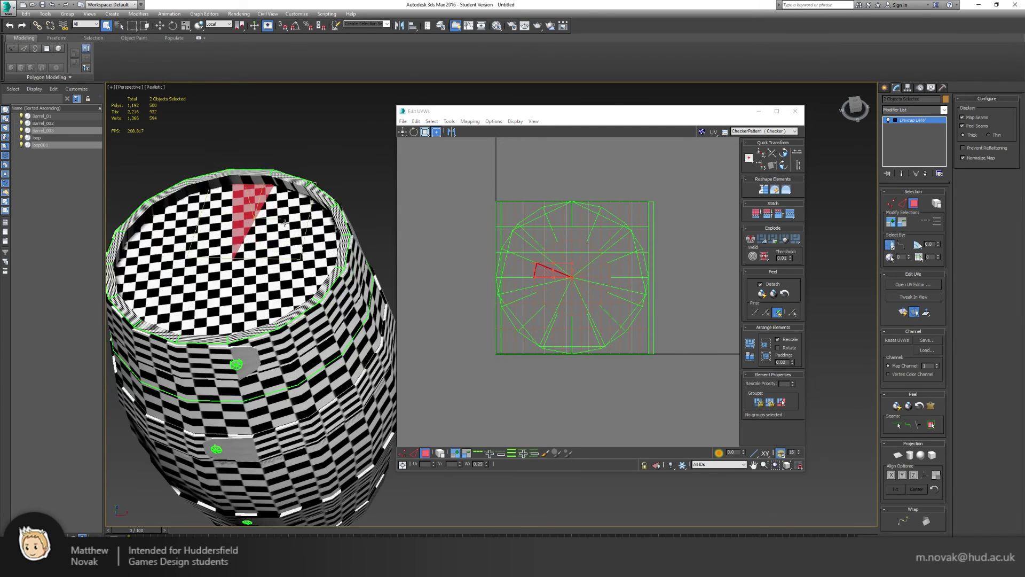
{"action": "scroll", "coordinate": [277, 229], "scroll_direction": "down", "scroll_amount": 1}
{"action": "left_click", "coordinate": [902, 222]}
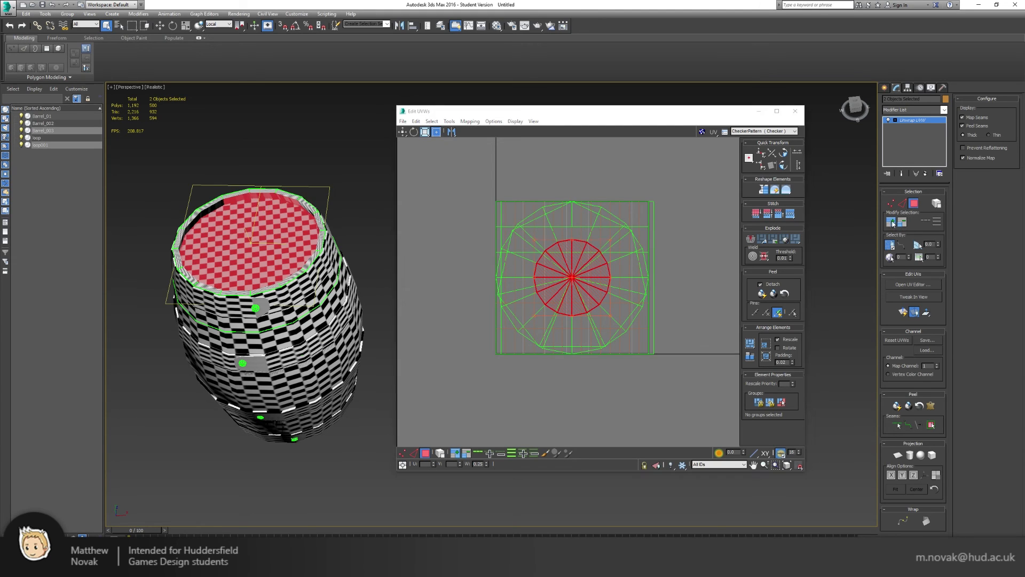
{"action": "left_click", "coordinate": [295, 202], "text": "alt"}
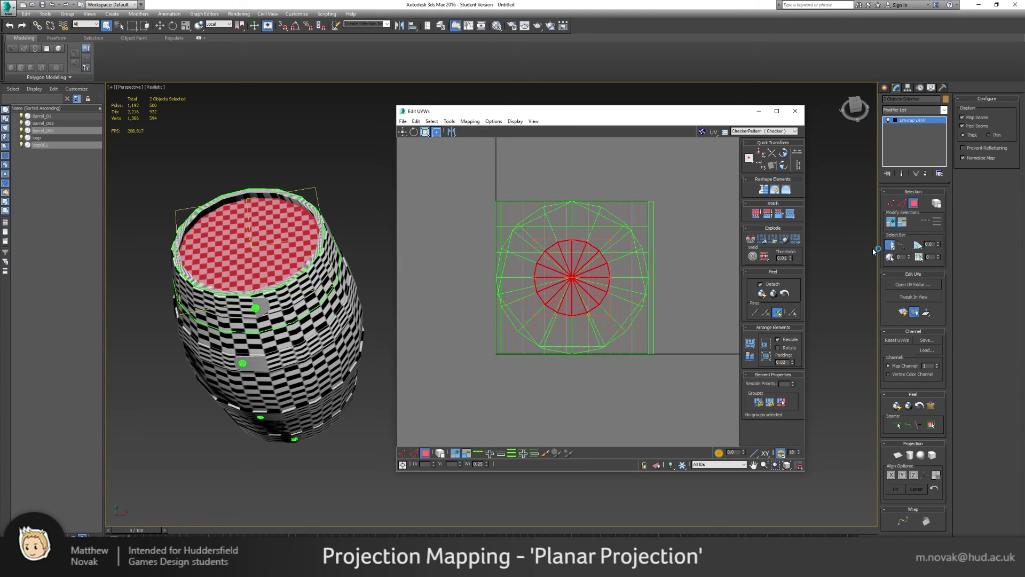
{"action": "left_click", "coordinate": [894, 222]}
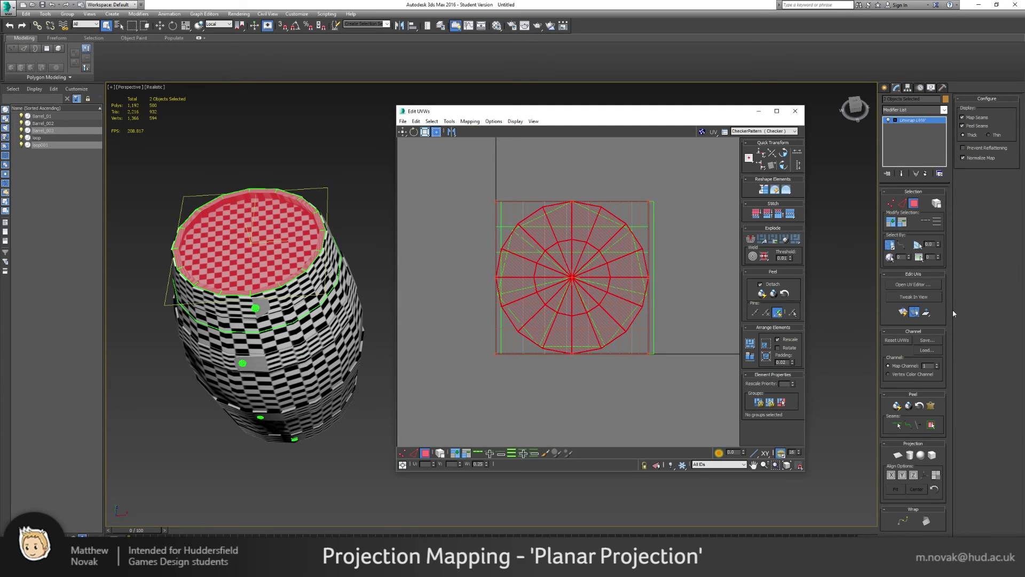
{"action": "left_click", "coordinate": [898, 455]}
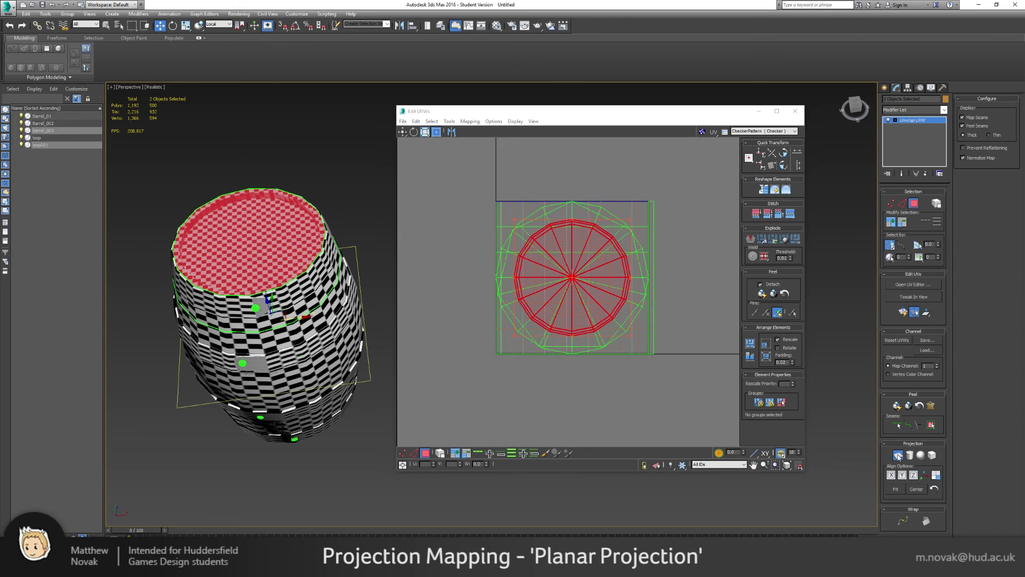
{"action": "left_click", "coordinate": [899, 457]}
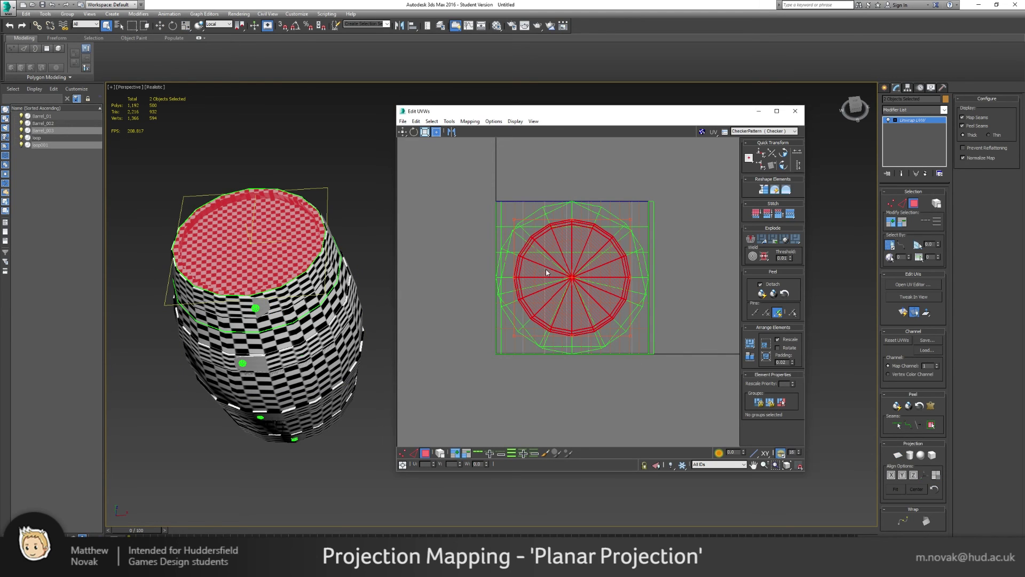
- Move the top lid's UV island out of the UV tile, to empty space above and left of it, and deselect it
{"action": "left_click_drag", "start_coordinate": [547, 273], "coordinate": [417, 190]}
{"action": "middle_click_drag", "start_coordinate": [488, 191], "coordinate": [565, 300]}
{"action": "scroll", "coordinate": [565, 301], "scroll_direction": "down", "scroll_amount": 4}
{"action": "left_click_drag", "start_coordinate": [546, 301], "coordinate": [474, 177]}
{"action": "middle_click_drag", "start_coordinate": [227, 207], "coordinate": [232, 228], "text": "alt"}
{"action": "left_click", "coordinate": [365, 179]}
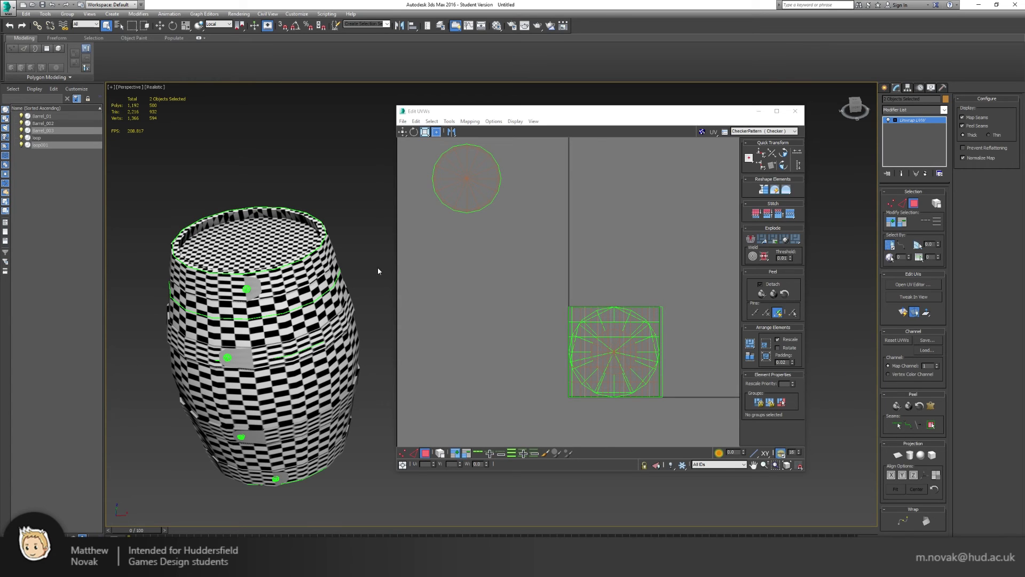
- Planar-project the barrel's bottom lid including its inner rim, and place its UV island beside the top lid's island
{"action": "middle_click_drag", "start_coordinate": [378, 365], "coordinate": [318, 255], "text": "alt"}
{"action": "left_click", "coordinate": [238, 367]}
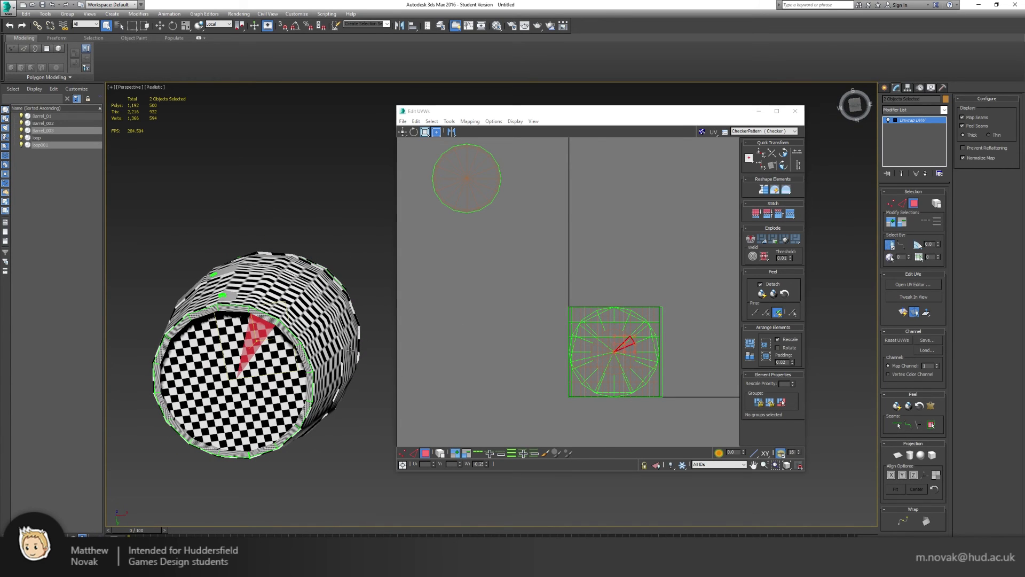
{"action": "left_click", "coordinate": [890, 222]}
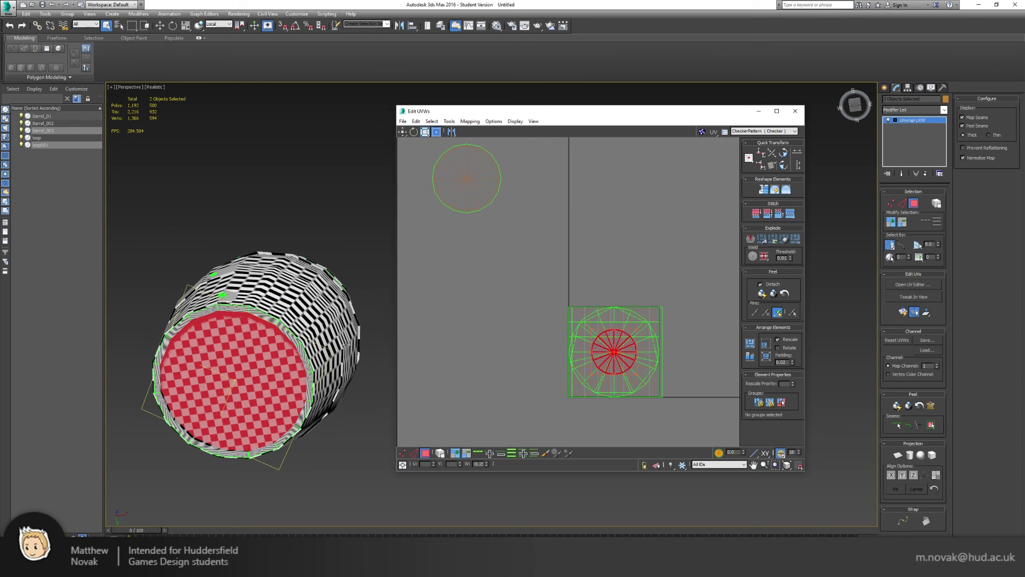
{"action": "middle_click_drag", "start_coordinate": [357, 235], "coordinate": [250, 414], "text": "alt"}
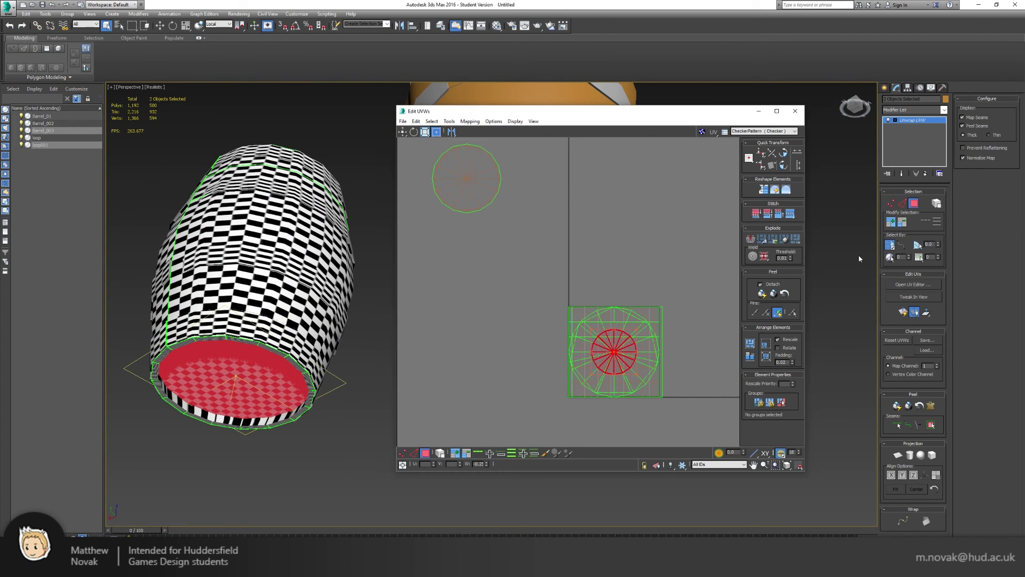
{"action": "left_click", "coordinate": [891, 222]}
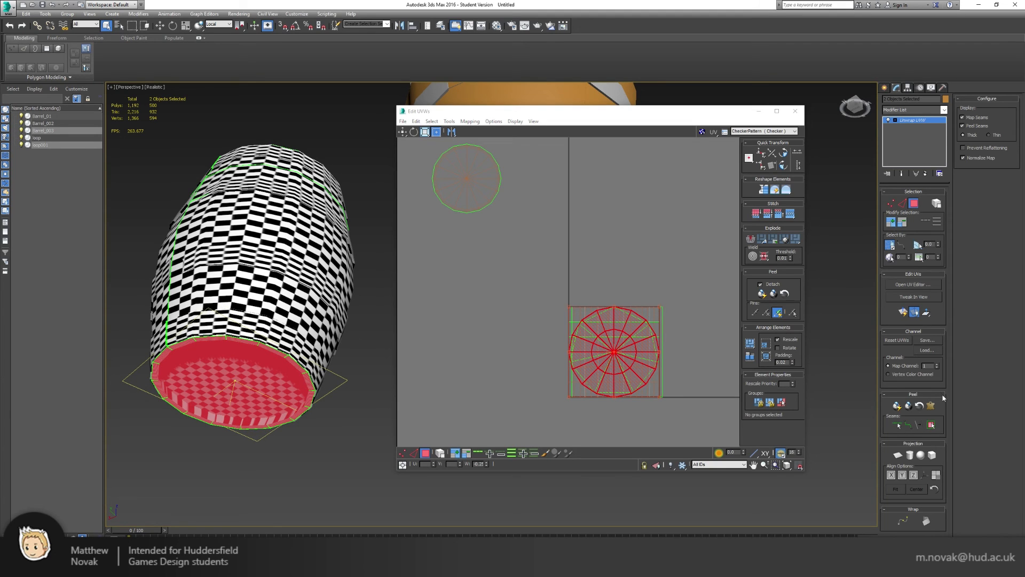
{"action": "left_click", "coordinate": [898, 455]}
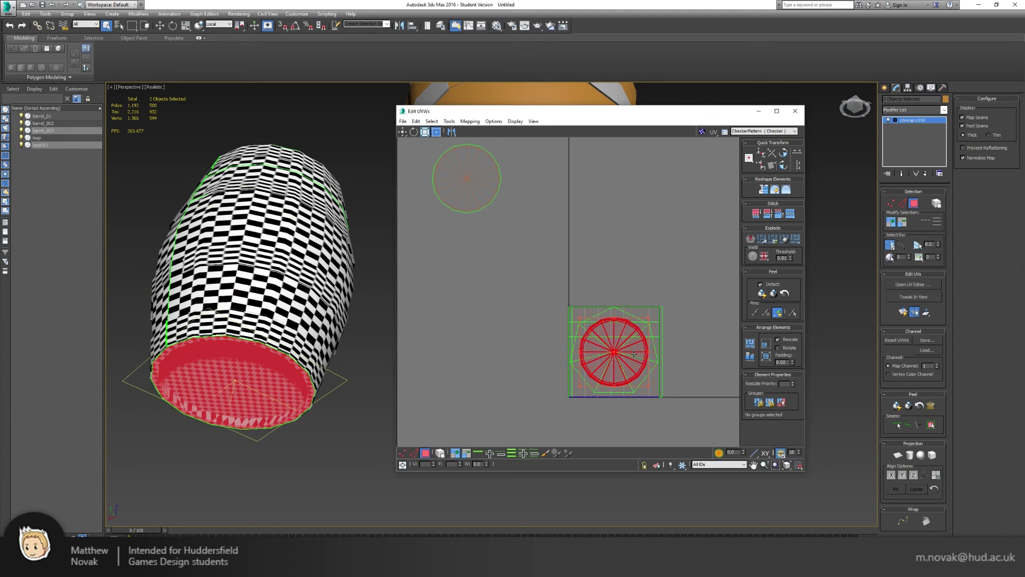
{"action": "left_click_drag", "start_coordinate": [560, 358], "coordinate": [488, 181]}
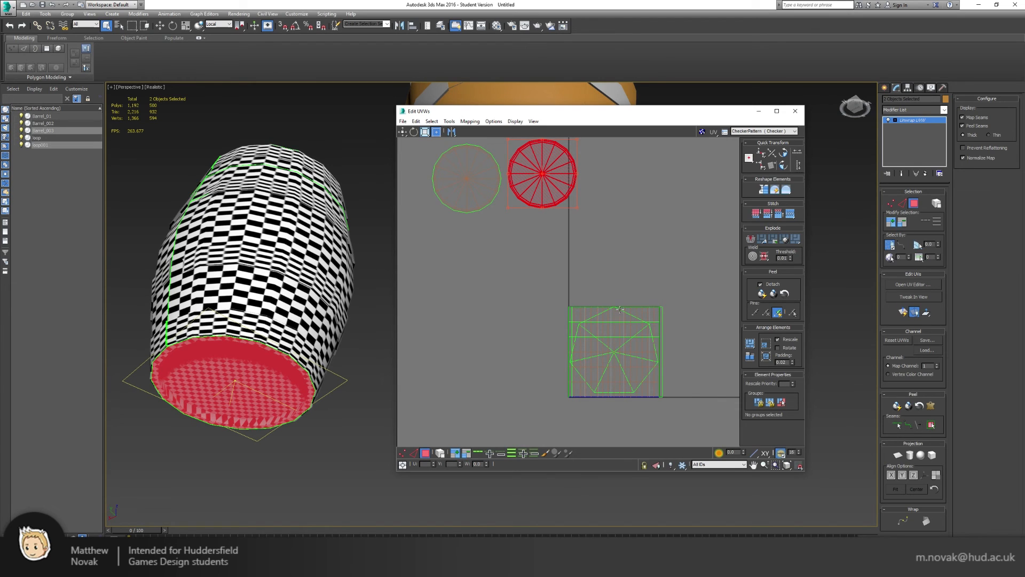
- Turn on selection by UV element and select the barrel's side wall in the UV editor
{"action": "left_click", "coordinate": [441, 453]}
{"action": "left_click", "coordinate": [580, 317]}
{"action": "middle_click_drag", "start_coordinate": [458, 244], "coordinate": [492, 248]}
{"action": "middle_click_drag", "start_coordinate": [305, 278], "coordinate": [336, 277], "text": "alt"}
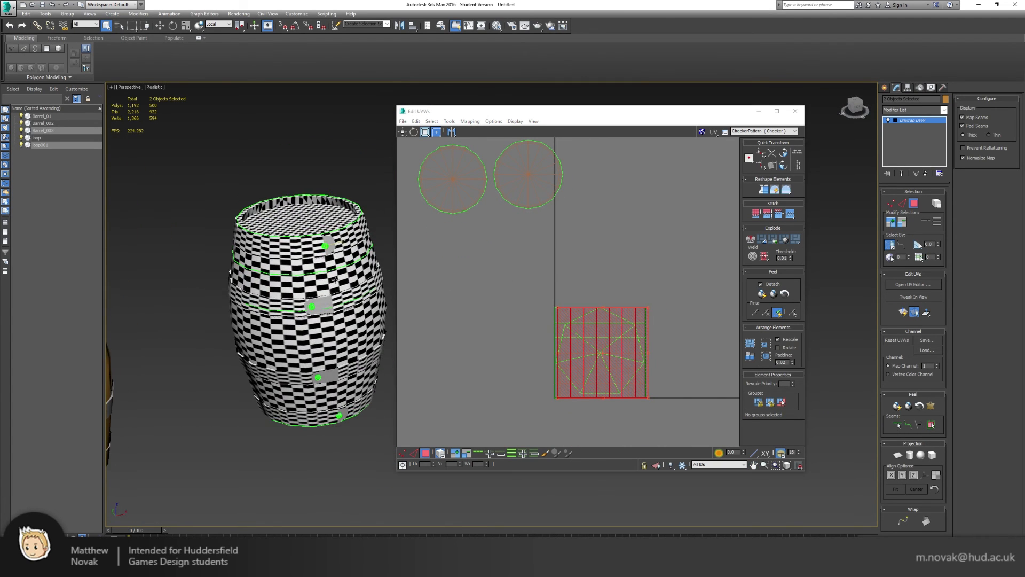
- Try to select the ring of side faces just above the barrel's middle by picking faces around it
{"action": "left_click", "coordinate": [337, 277]}
{"action": "left_click", "coordinate": [313, 287], "text": "ctrl"}
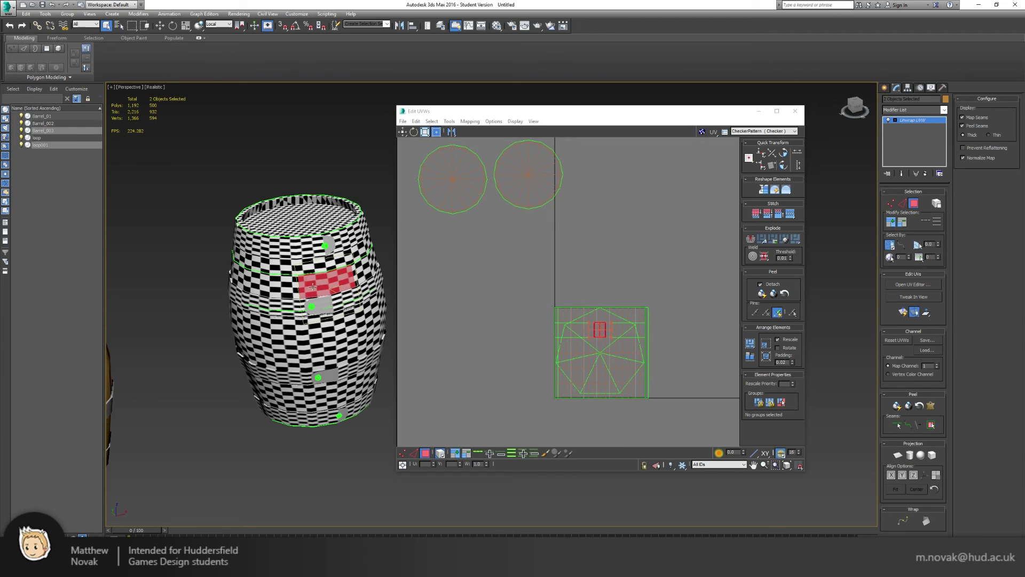
{"action": "left_click", "coordinate": [323, 332]}
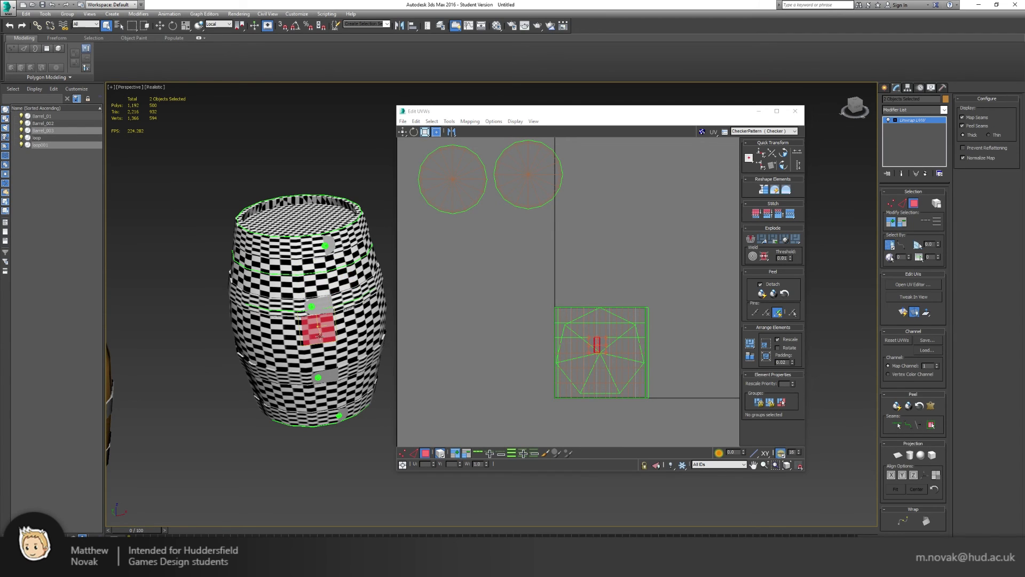
{"action": "left_click", "coordinate": [292, 335], "text": "ctrl"}
{"action": "left_click", "coordinate": [264, 334], "text": "ctrl"}
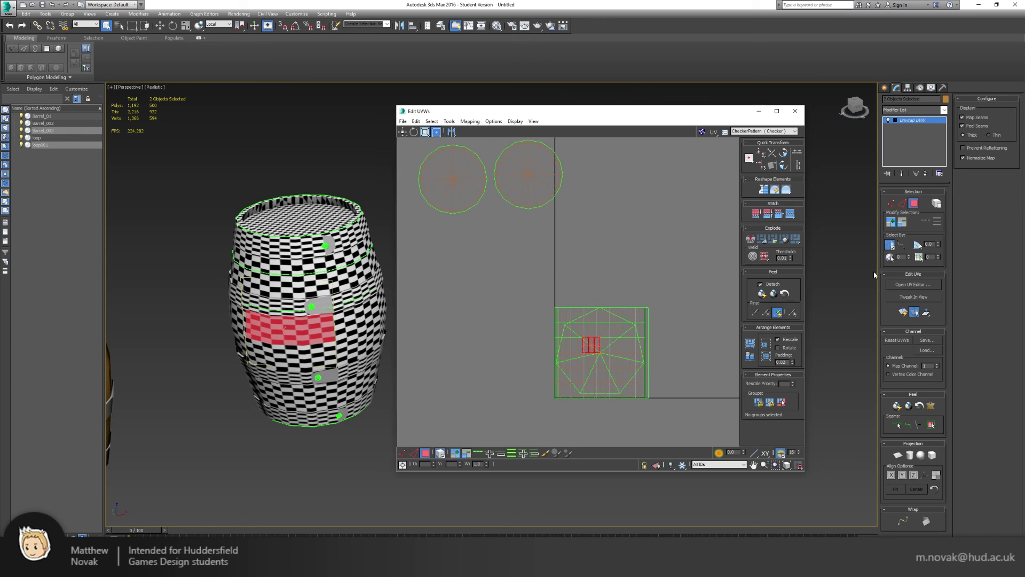
{"action": "left_click", "coordinate": [925, 219]}
{"action": "left_click", "coordinate": [369, 321], "text": "ctrl"}
{"action": "middle_click_drag", "start_coordinate": [378, 306], "coordinate": [361, 288], "text": "alt"}
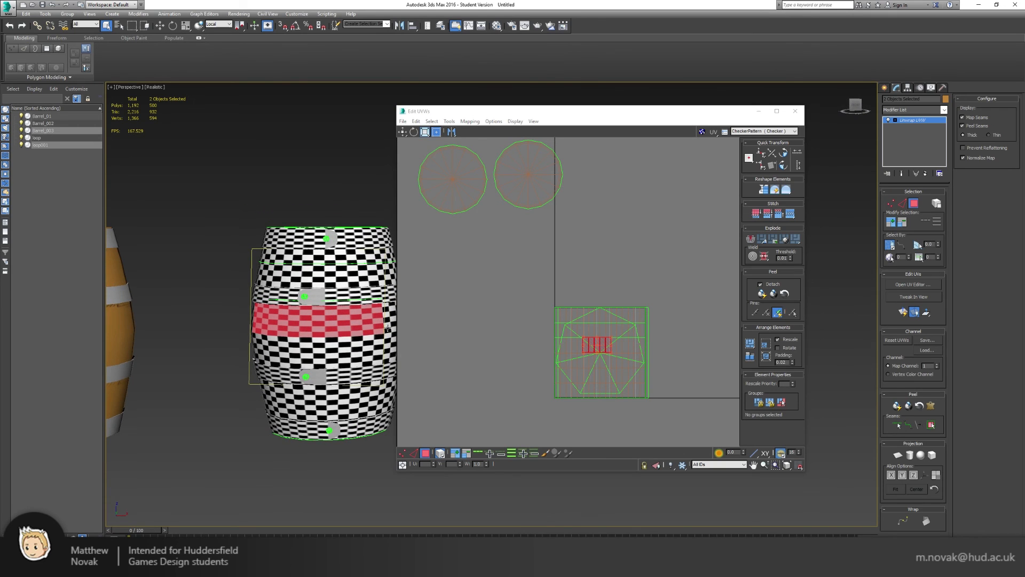
{"action": "middle_click_drag", "start_coordinate": [388, 328], "coordinate": [339, 316], "text": "alt"}
{"action": "left_click", "coordinate": [318, 304], "text": "ctrl"}
{"action": "left_click", "coordinate": [363, 307], "text": "ctrl"}
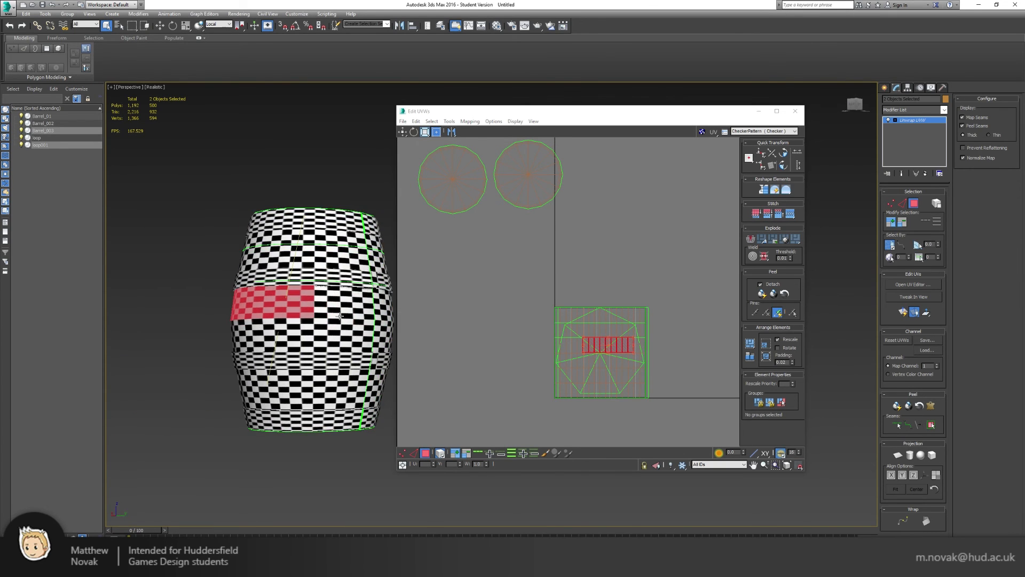
{"action": "left_click", "coordinate": [336, 305], "text": "ctrl"}
- Try to select the two middle rows of the barrel's side faces with a selection box in the front view
{"action": "key", "text": "f"}
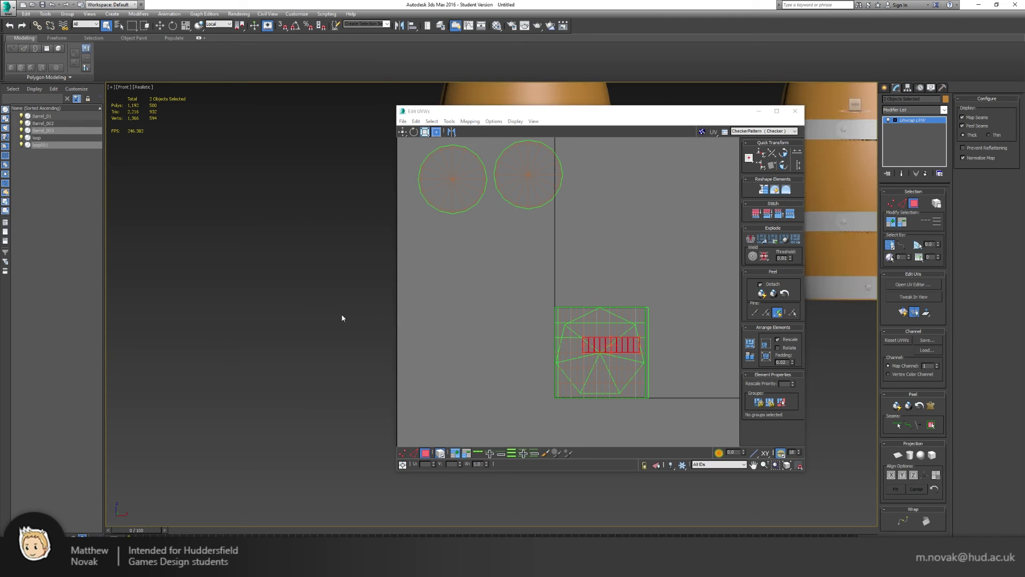
{"action": "mouse_move", "coordinate": [284, 291]}
{"action": "middle_mouse_down"}
{"action": "mouse_move", "coordinate": [100, 324]}
{"action": "mouse_move", "coordinate": [76, 289]}
{"action": "middle_mouse_up"}
{"action": "middle_click_drag", "start_coordinate": [262, 288], "coordinate": [126, 279]}
{"action": "left_click_drag", "start_coordinate": [148, 277], "coordinate": [368, 294]}
{"action": "middle_click_drag", "start_coordinate": [334, 326], "coordinate": [311, 316], "text": "alt"}
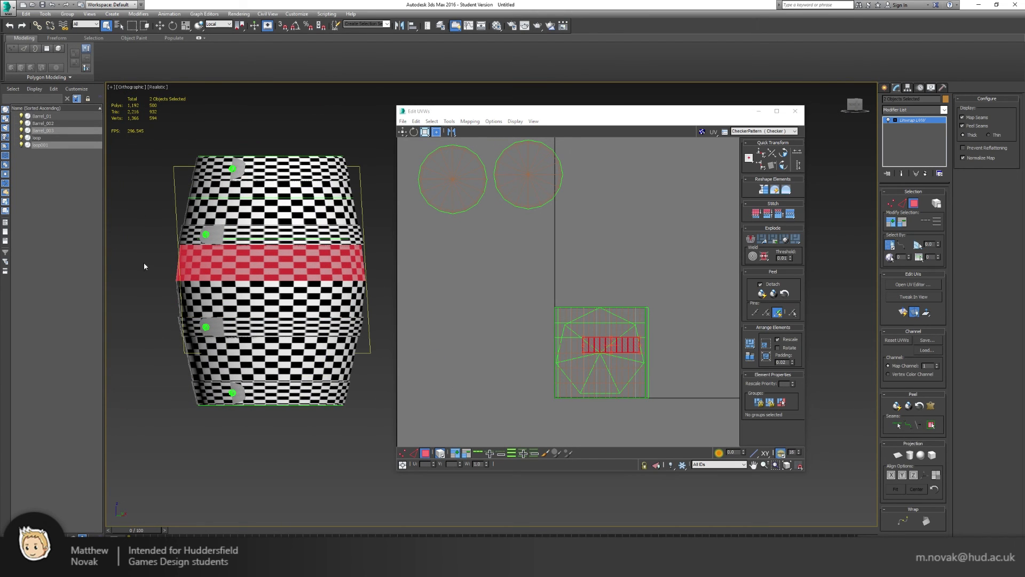
{"action": "left_click_drag", "start_coordinate": [351, 302], "coordinate": [351, 300]}
{"action": "middle_click_drag", "start_coordinate": [347, 302], "coordinate": [291, 315], "text": "alt"}
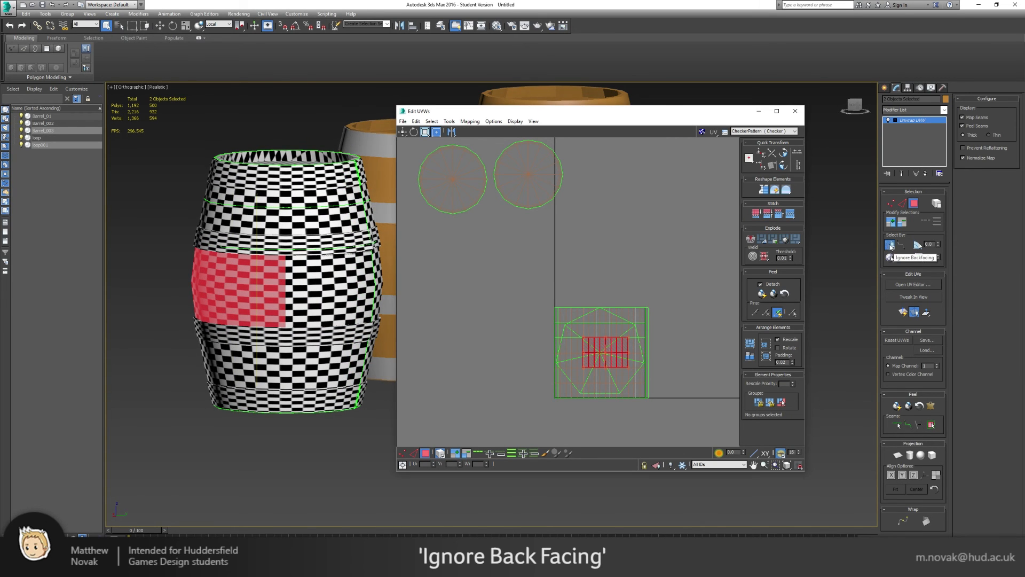
- Turn off Ignore Backfacing and box-select the barrel's two middle rows of side faces all the way round
{"action": "left_click", "coordinate": [893, 246]}
{"action": "middle_click_drag", "start_coordinate": [315, 268], "coordinate": [391, 261], "text": "alt"}
{"action": "key", "text": "f"}
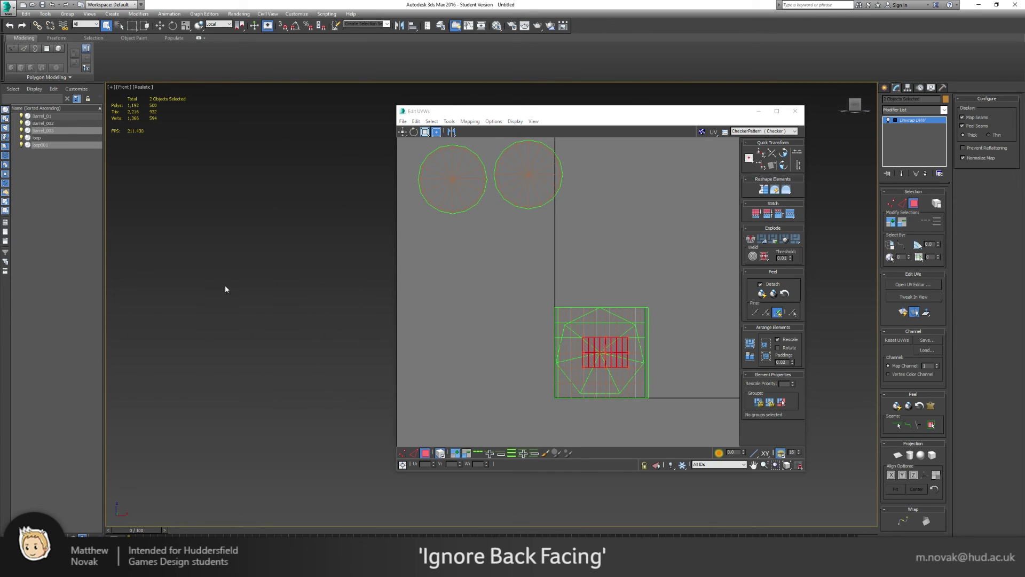
{"action": "middle_click_drag", "start_coordinate": [211, 296], "coordinate": [209, 294]}
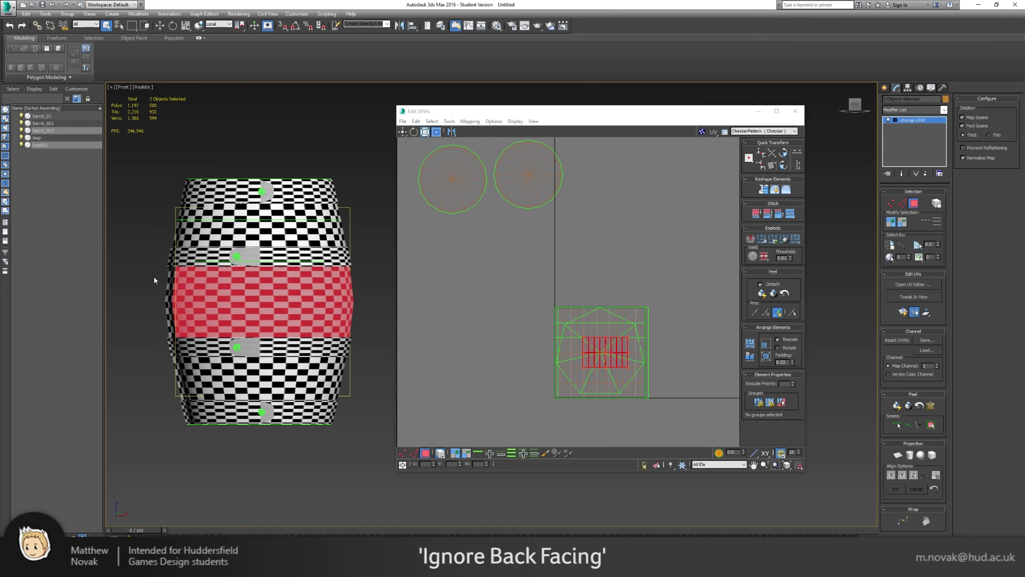
{"action": "left_click_drag", "start_coordinate": [370, 320], "coordinate": [373, 322]}
{"action": "mouse_move", "coordinate": [373, 322]}
{"action": "middle_mouse_down", "text": "alt"}
{"action": "mouse_move", "coordinate": [268, 324]}
{"action": "mouse_move", "coordinate": [361, 325]}
{"action": "middle_mouse_up", "text": "alt"}
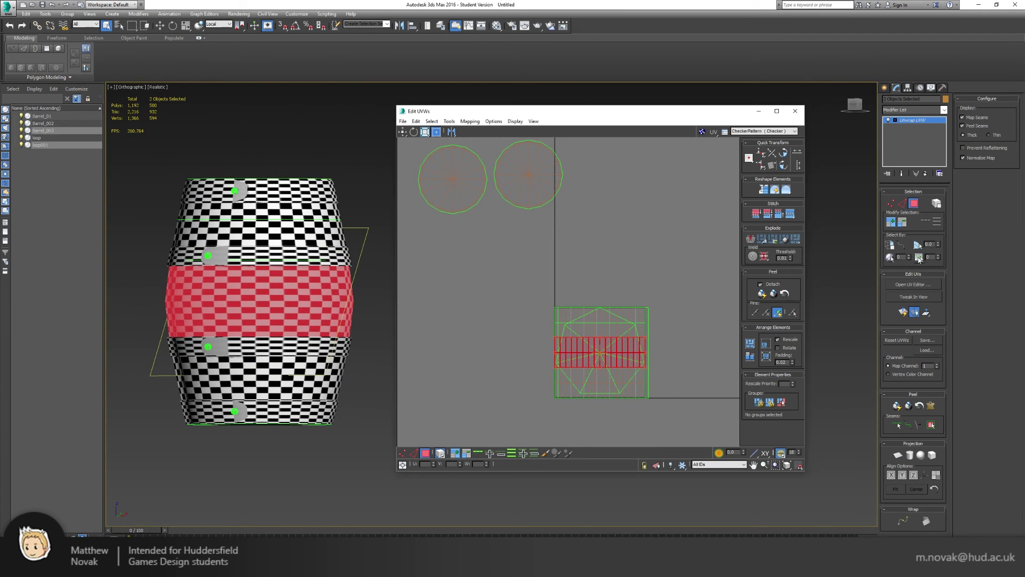
- Grow and adjust the face selection to cover the barrel's whole side wall without the lids
{"action": "left_click", "coordinate": [891, 222]}
{"action": "left_click", "coordinate": [891, 221]}
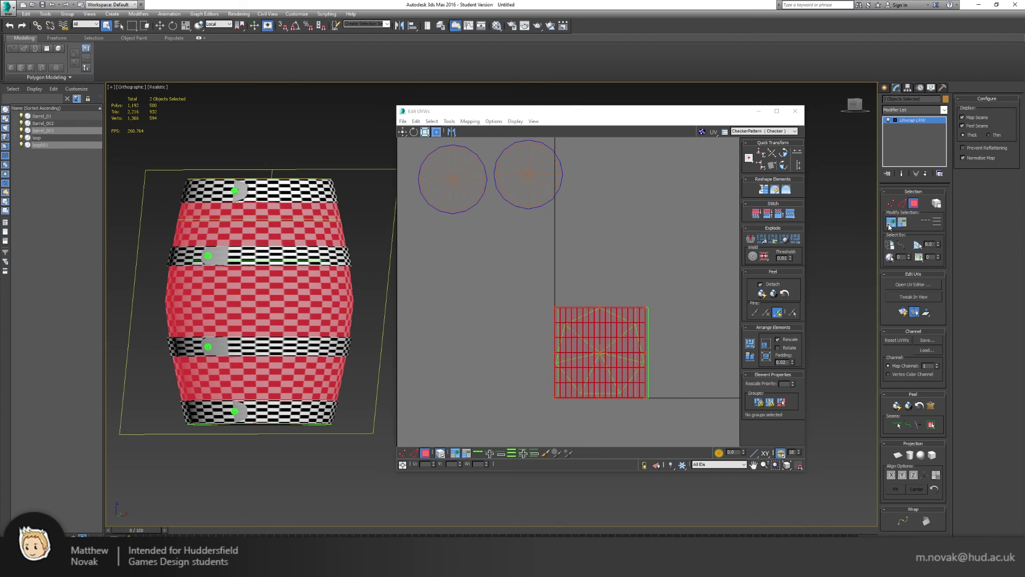
{"action": "left_click", "coordinate": [891, 221]}
{"action": "middle_click_drag", "start_coordinate": [323, 241], "coordinate": [300, 225], "text": "alt"}
{"action": "left_click", "coordinate": [903, 225]}
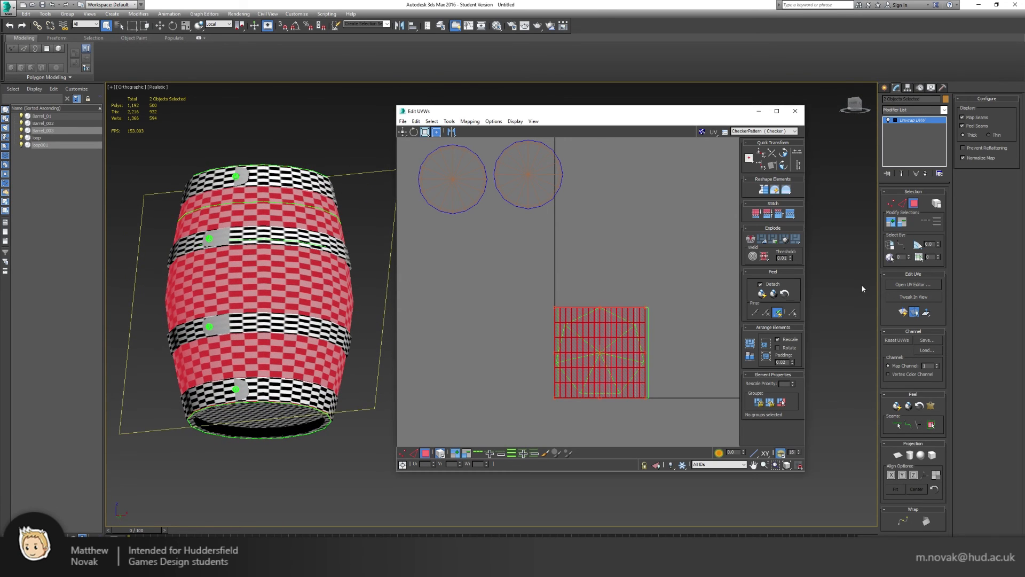
- Apply a cylindrical projection to the barrel's side wall and align the projection gizmo to the selected faces
{"action": "left_click", "coordinate": [908, 455]}
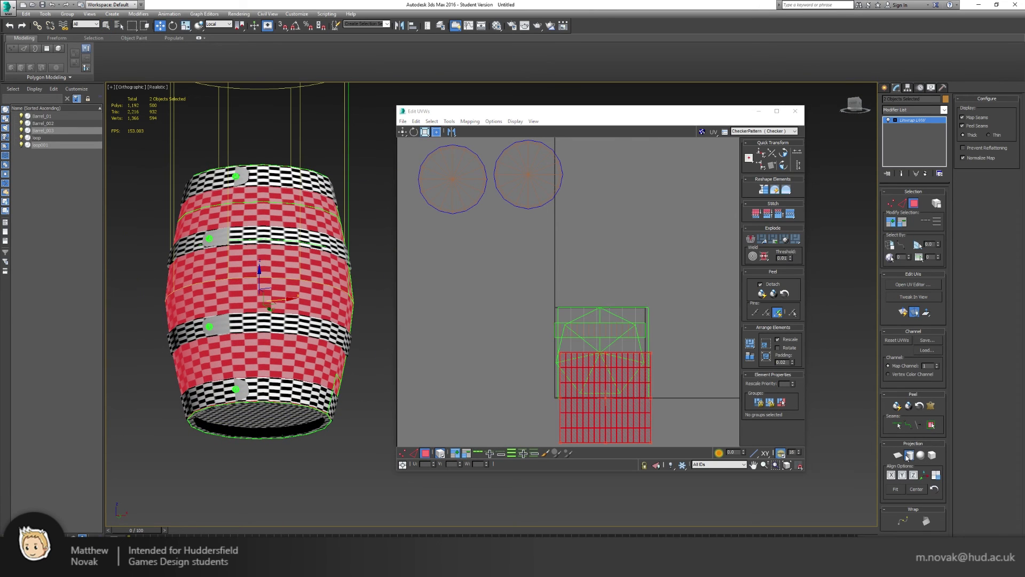
{"action": "left_click", "coordinate": [925, 474]}
{"action": "middle_click_drag", "start_coordinate": [248, 251], "coordinate": [295, 261], "text": "alt"}
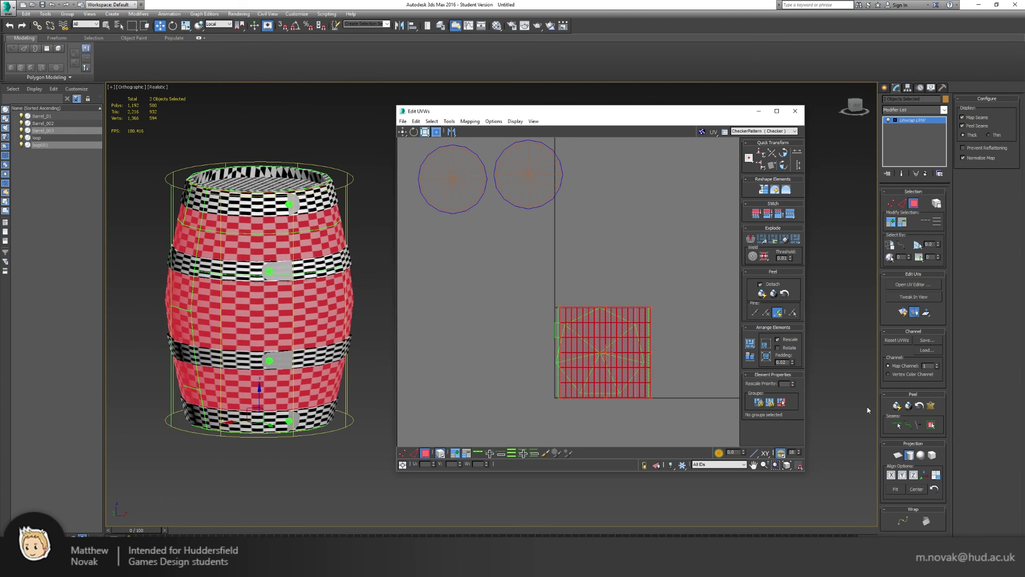
- Finish the cylindrical projection and move the side wall's UV shell outside the UV tile, beneath the two lid shells
{"action": "left_click", "coordinate": [909, 456]}
{"action": "left_click_drag", "start_coordinate": [582, 337], "coordinate": [429, 254]}
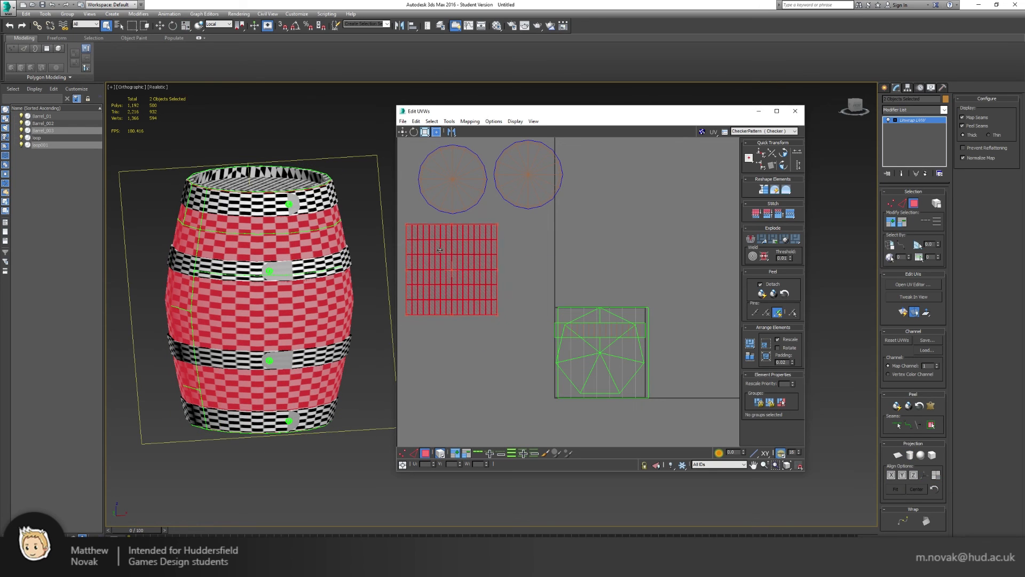
{"action": "left_click", "coordinate": [519, 265]}
{"action": "left_click", "coordinate": [471, 254]}
{"action": "left_click", "coordinate": [499, 247]}
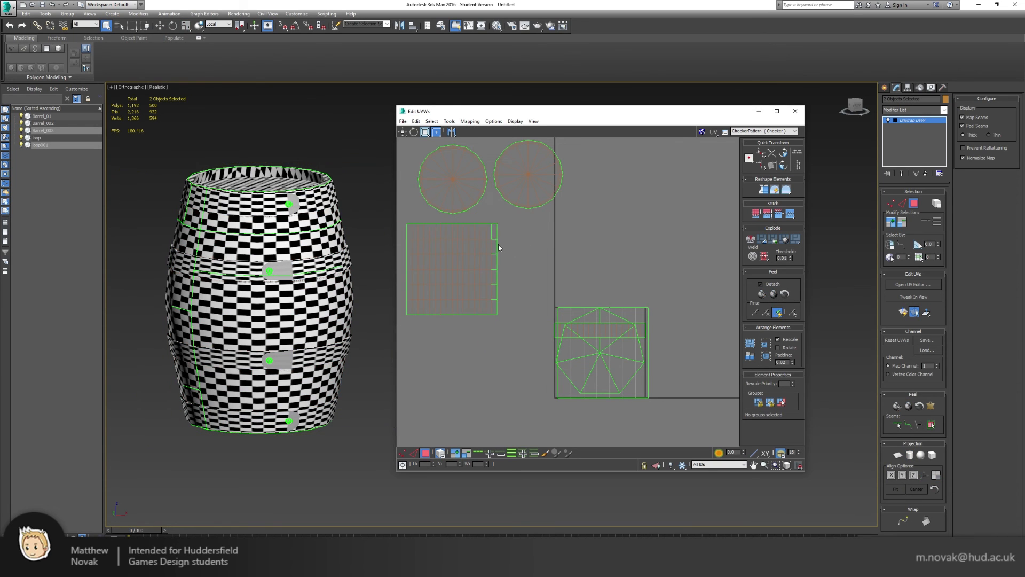
- Select faces on the hoop rivets and grow the selection to cover all faces of the rivets
{"action": "left_click", "coordinate": [308, 269]}
{"action": "left_click", "coordinate": [282, 272]}
{"action": "scroll", "coordinate": [280, 273], "scroll_direction": "up", "scroll_amount": 3}
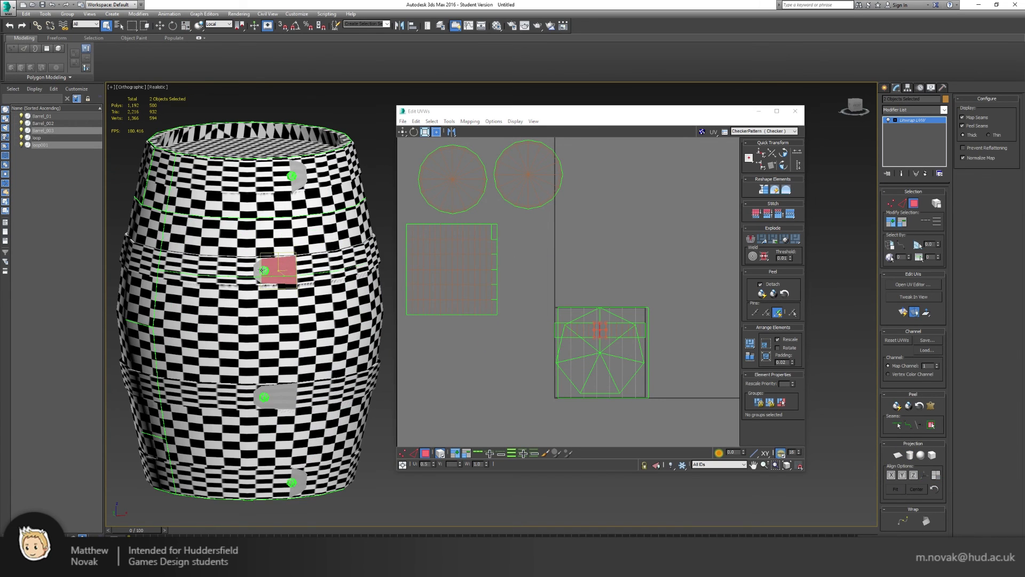
{"action": "left_click", "coordinate": [261, 271]}
{"action": "scroll", "coordinate": [265, 183], "scroll_direction": "up", "scroll_amount": 4}
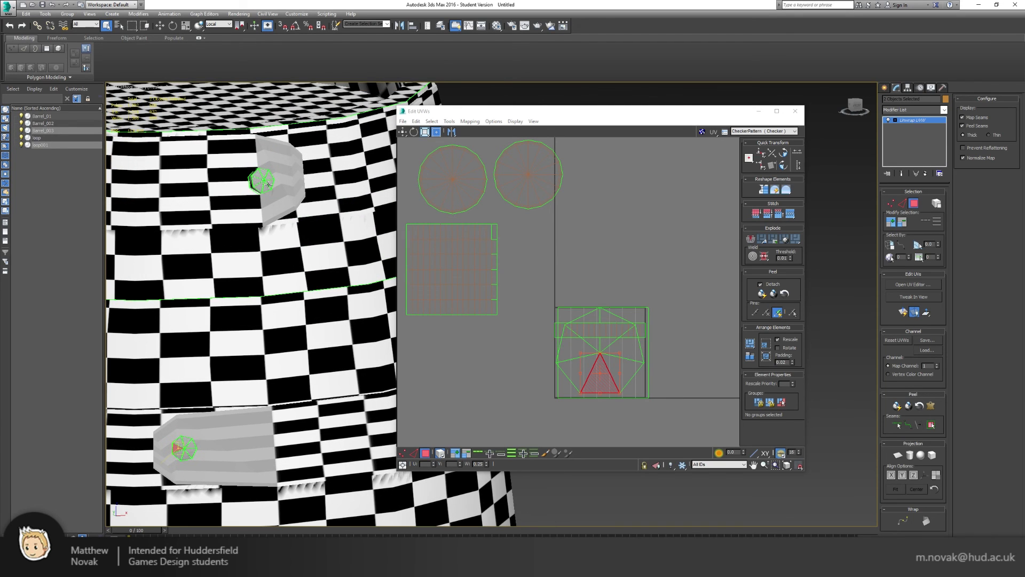
{"action": "left_click", "coordinate": [261, 180]}
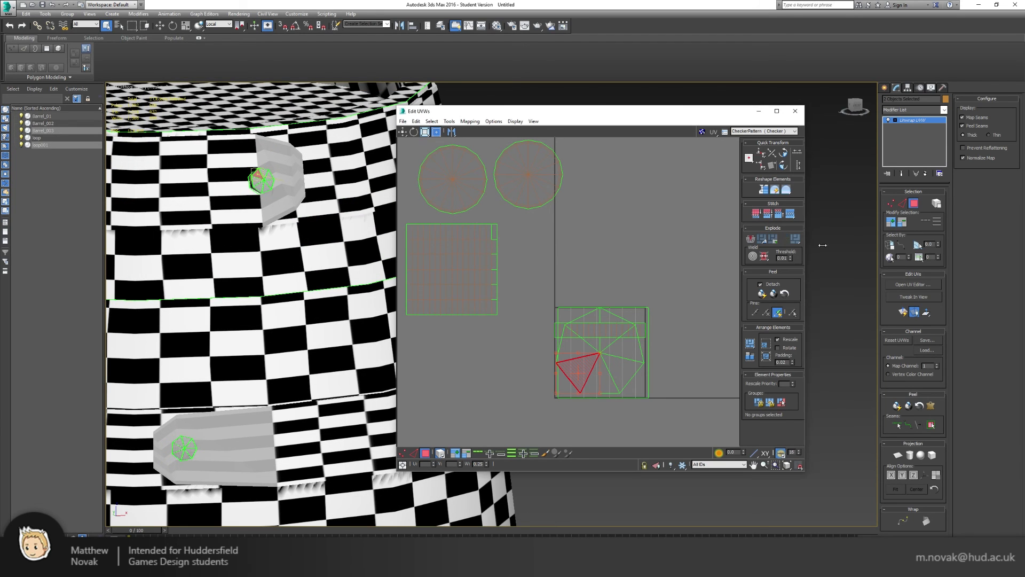
{"action": "left_click", "coordinate": [191, 450], "text": "ctrl"}
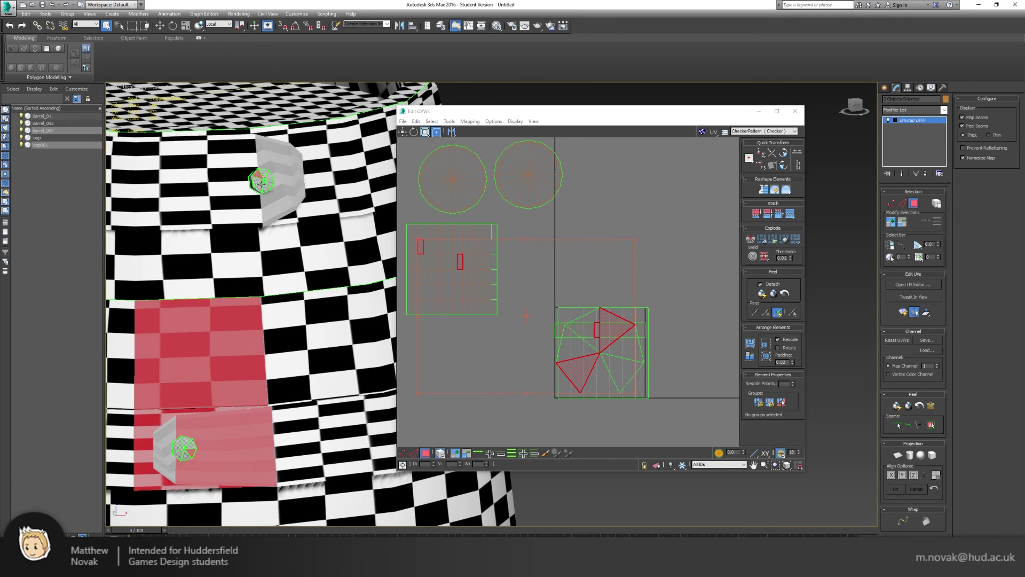
{"action": "left_click", "coordinate": [261, 185]}
{"action": "left_click", "coordinate": [181, 444], "text": "ctrl"}
{"action": "middle_click_drag", "start_coordinate": [233, 459], "coordinate": [251, 348]}
{"action": "middle_click_drag", "start_coordinate": [231, 459], "coordinate": [239, 260]}
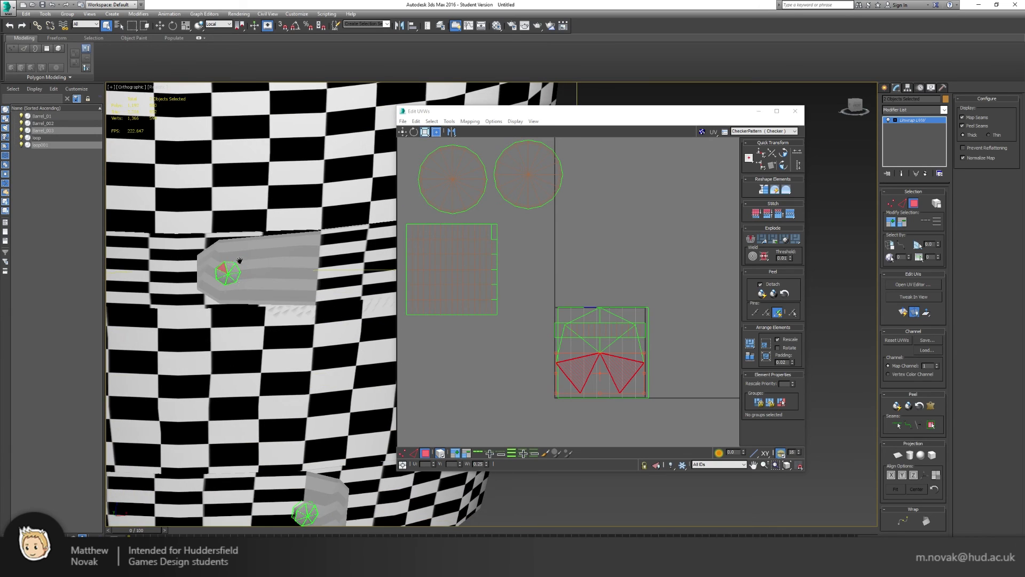
{"action": "left_click", "coordinate": [895, 224]}
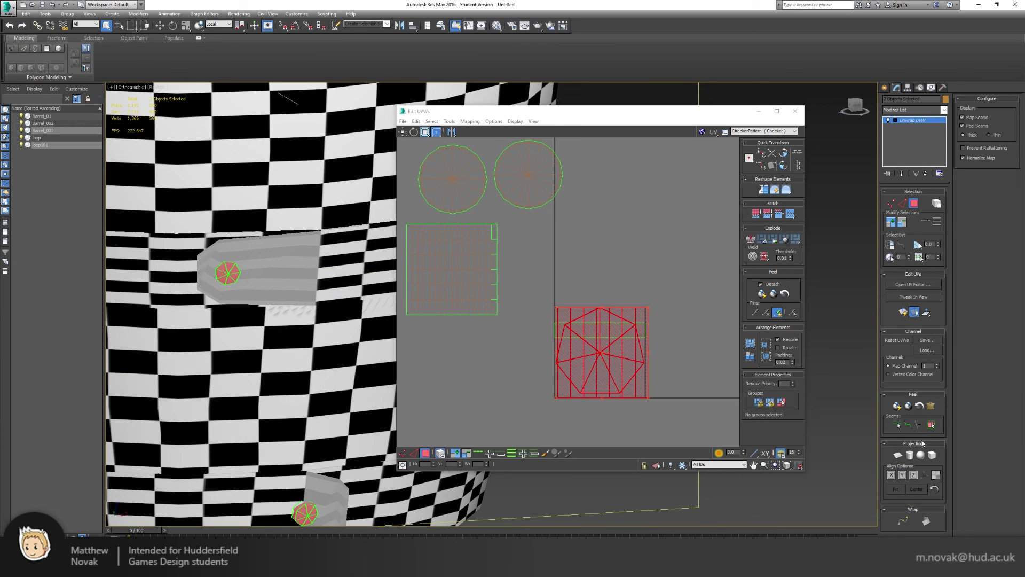
- Apply a planar projection to the selected rivet faces, trying the different axes and keeping the Y alignment
{"action": "left_click", "coordinate": [898, 455]}
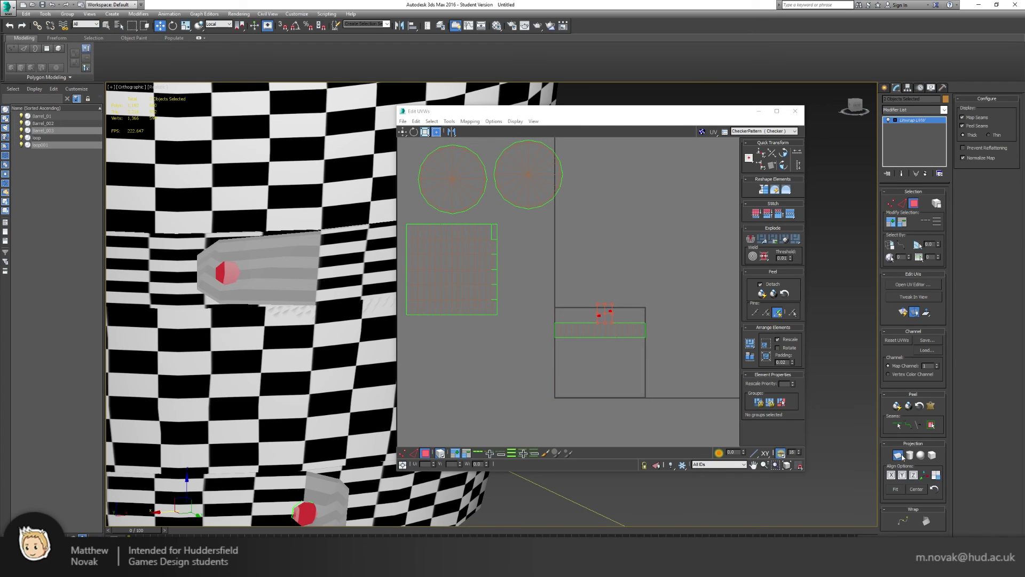
{"action": "left_click", "coordinate": [912, 476]}
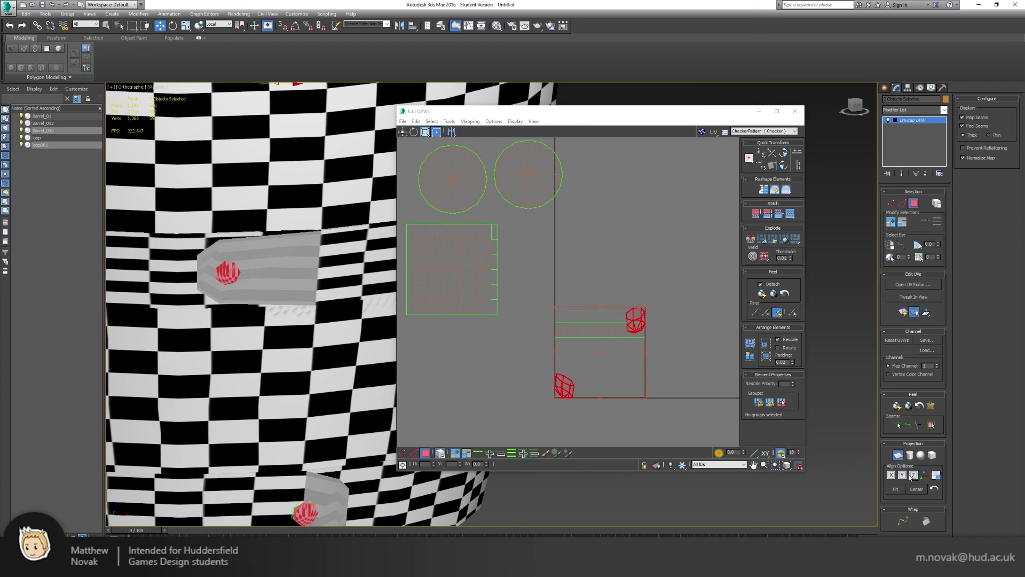
{"action": "left_click", "coordinate": [891, 476]}
{"action": "left_click", "coordinate": [901, 476]}
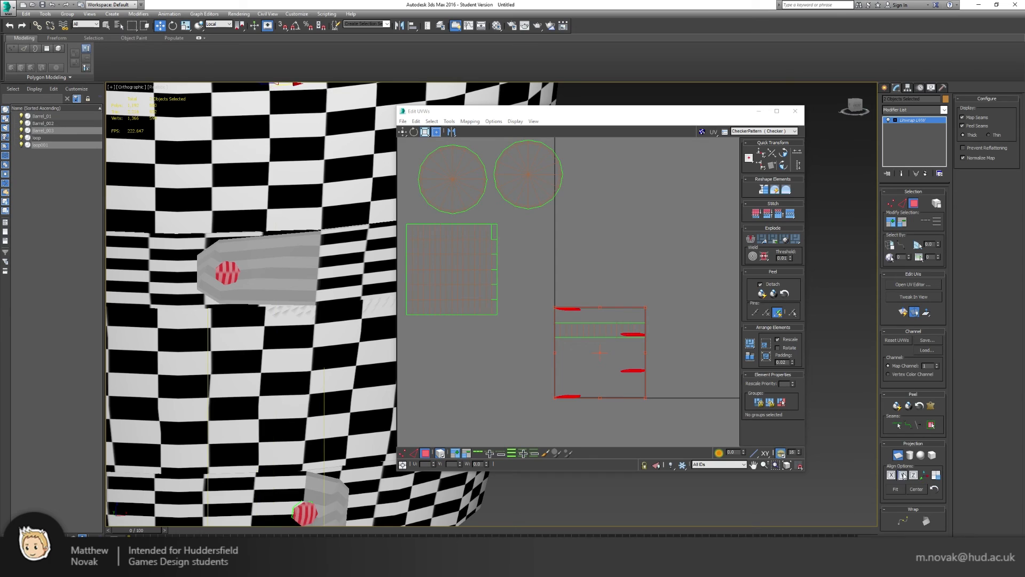
{"action": "left_click", "coordinate": [897, 454]}
- Move the rivet UV shells out of the UV tile and arrange them in a column in the empty space above
{"action": "left_click_drag", "start_coordinate": [566, 370], "coordinate": [696, 217]}
{"action": "left_click", "coordinate": [604, 195]}
{"action": "left_click", "coordinate": [630, 208]}
{"action": "left_click", "coordinate": [630, 172]}
{"action": "left_click_drag", "start_coordinate": [630, 172], "coordinate": [698, 200]}
{"action": "left_click_drag", "start_coordinate": [709, 153], "coordinate": [721, 175]}
{"action": "left_click", "coordinate": [714, 212]}
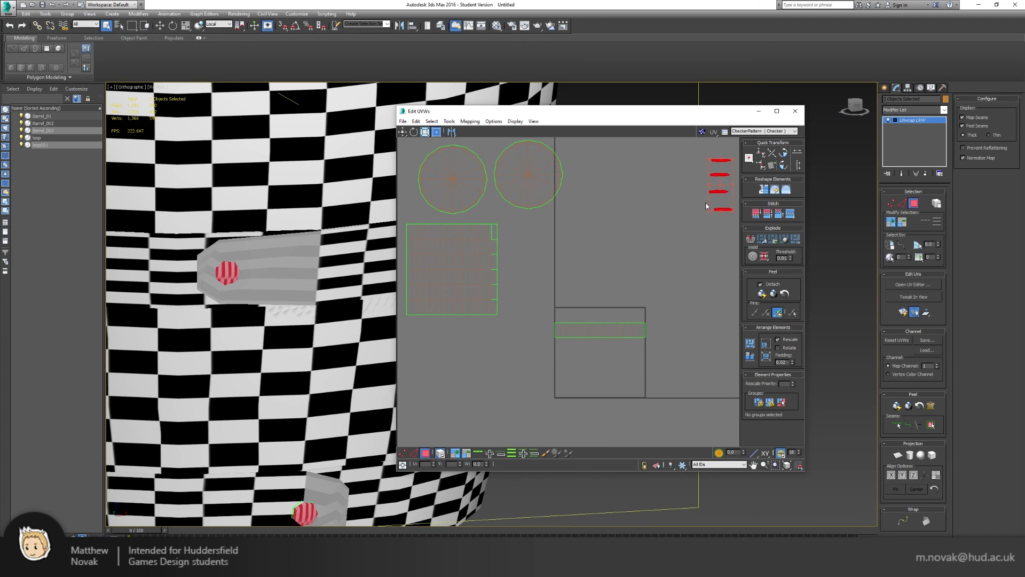
- Select the remaining hoop UVs and pull the first overlapping band shells apart, in and around the UV tile
{"action": "left_click", "coordinate": [554, 321]}
{"action": "left_click_drag", "start_coordinate": [667, 380], "coordinate": [667, 381]}
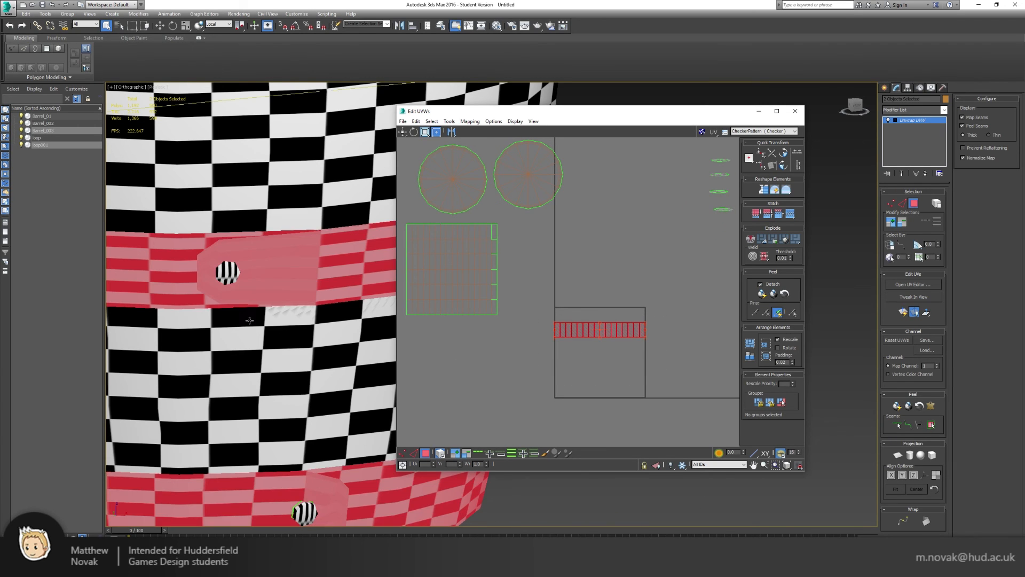
{"action": "scroll", "coordinate": [291, 310], "scroll_direction": "down", "scroll_amount": 4}
{"action": "scroll", "coordinate": [299, 307], "scroll_direction": "up", "scroll_amount": 2}
{"action": "scroll", "coordinate": [637, 338], "scroll_direction": "up", "scroll_amount": 1}
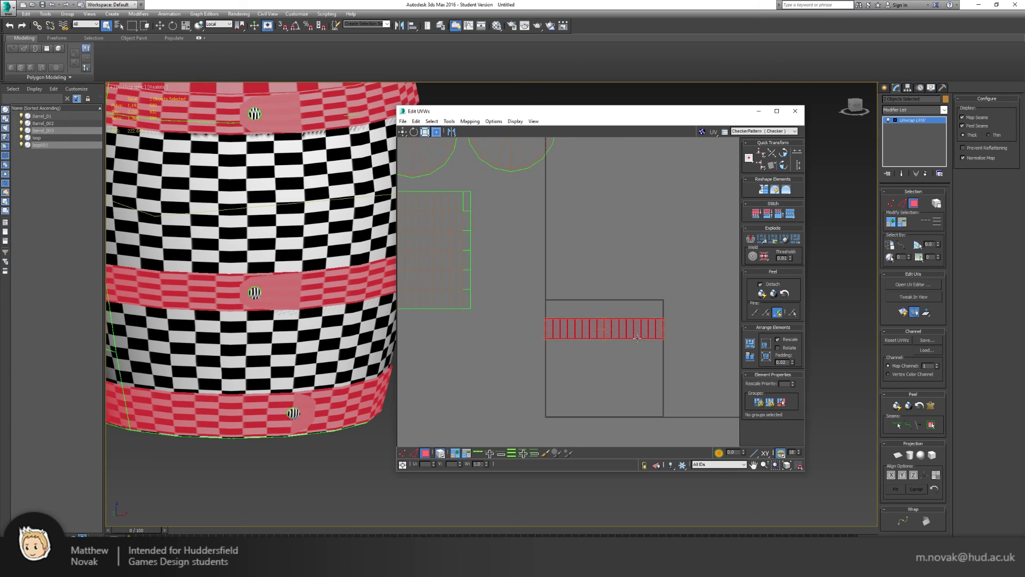
{"action": "left_click_drag", "start_coordinate": [637, 338], "coordinate": [575, 312]}
{"action": "left_click", "coordinate": [494, 405]}
{"action": "left_click", "coordinate": [486, 372]}
{"action": "left_click", "coordinate": [485, 392]}
{"action": "left_click_drag", "start_coordinate": [505, 364], "coordinate": [613, 373]}
{"action": "left_click_drag", "start_coordinate": [511, 359], "coordinate": [624, 353]}
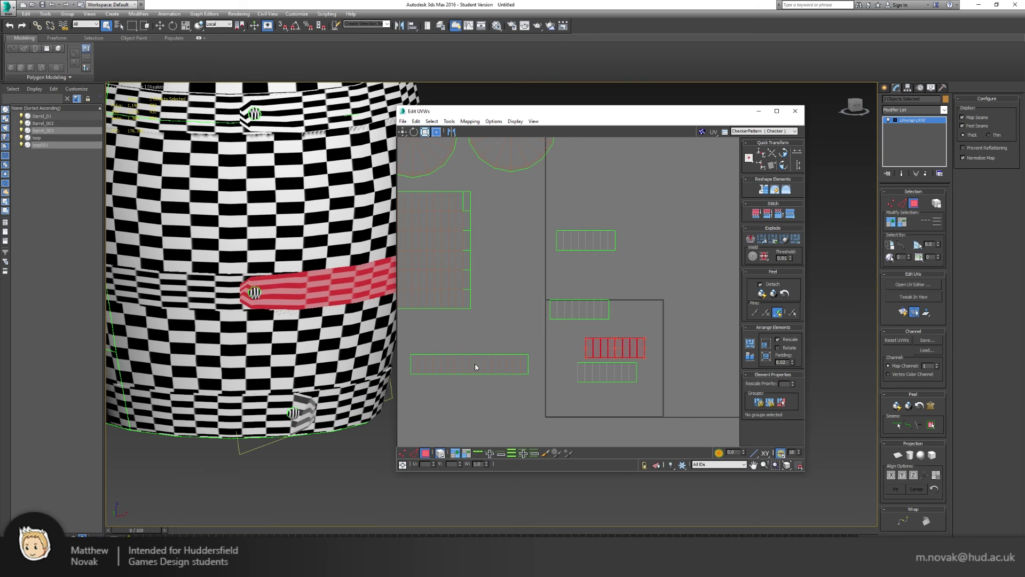
- Continue separating the stacked hoop band shells in the UV layout
{"action": "left_click_drag", "start_coordinate": [474, 366], "coordinate": [534, 389]}
{"action": "left_click_drag", "start_coordinate": [550, 353], "coordinate": [561, 378]}
{"action": "left_click_drag", "start_coordinate": [454, 367], "coordinate": [519, 382]}
{"action": "left_click", "coordinate": [439, 364]}
{"action": "left_click_drag", "start_coordinate": [439, 364], "coordinate": [532, 340]}
{"action": "scroll", "coordinate": [561, 318], "scroll_direction": "down", "scroll_amount": 4}
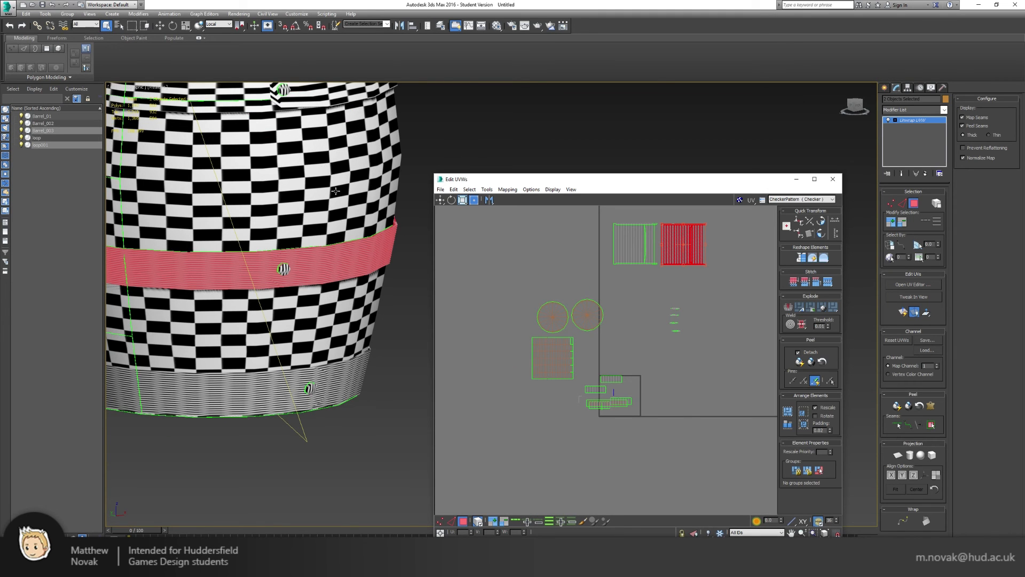
- Close the UV editor and collapse the Unwrap UVW modifier on the third barrel and its hoops
{"action": "middle_click_drag", "start_coordinate": [308, 134], "coordinate": [318, 305]}
{"action": "scroll", "coordinate": [340, 308], "scroll_direction": "down", "scroll_amount": 4}
{"action": "scroll", "coordinate": [340, 308], "scroll_direction": "up", "scroll_amount": 2}
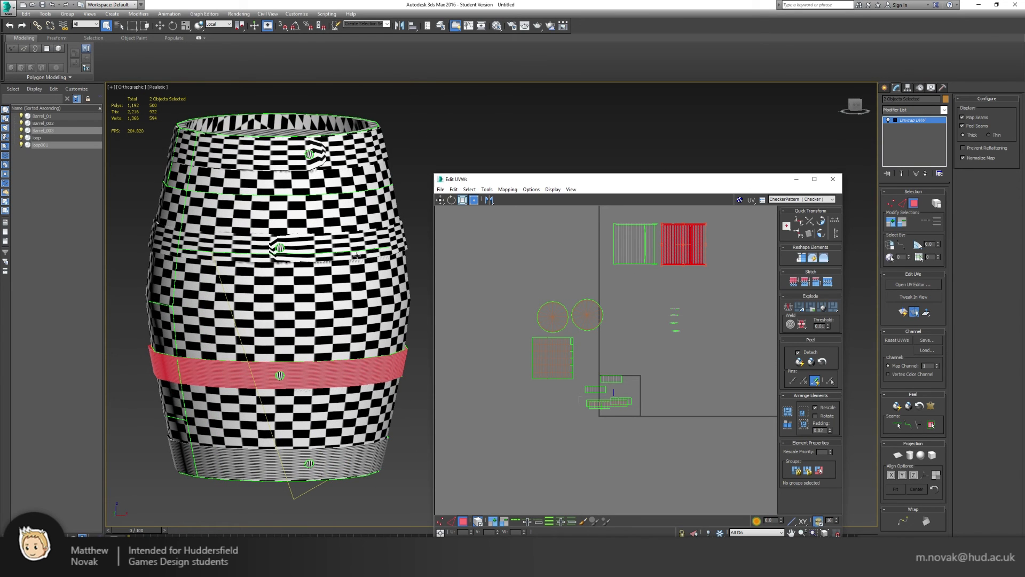
{"action": "left_click", "coordinate": [832, 180]}
{"action": "right_click", "coordinate": [910, 121]}
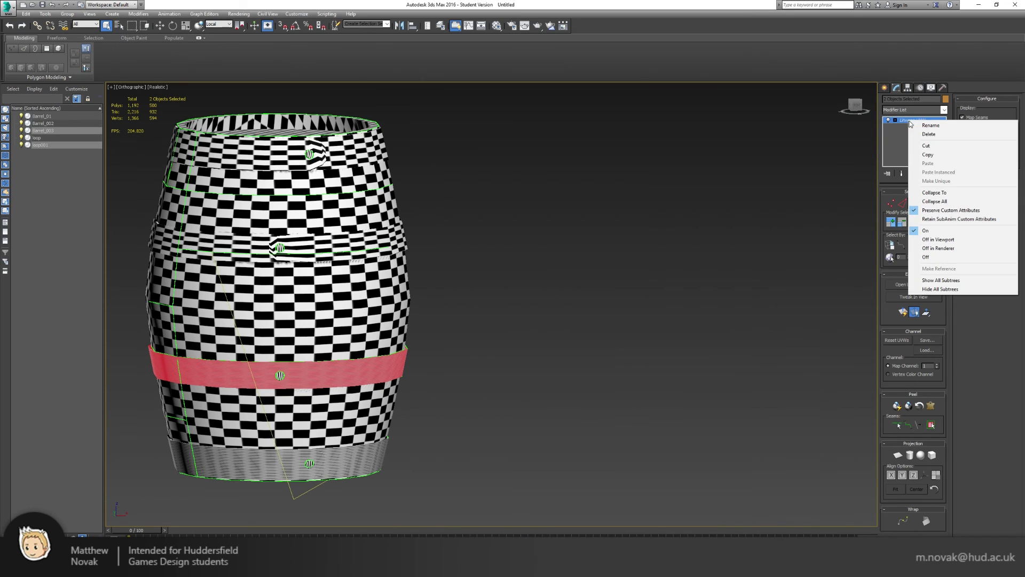
{"action": "left_click", "coordinate": [943, 192]}
{"action": "left_click", "coordinate": [549, 319]}
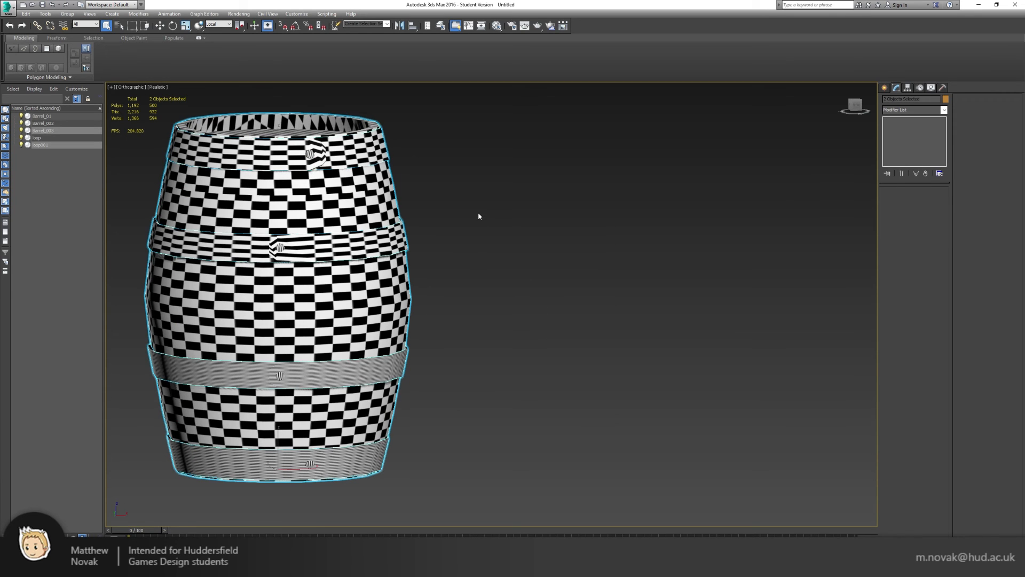
- Switch to the perspective view and examine the checker pattern on the third barrel and its hoops, selecting each in turn
{"action": "key", "text": "p"}
{"action": "middle_click_drag", "start_coordinate": [422, 230], "coordinate": [538, 226]}
{"action": "scroll", "coordinate": [538, 226], "scroll_direction": "down", "scroll_amount": 5}
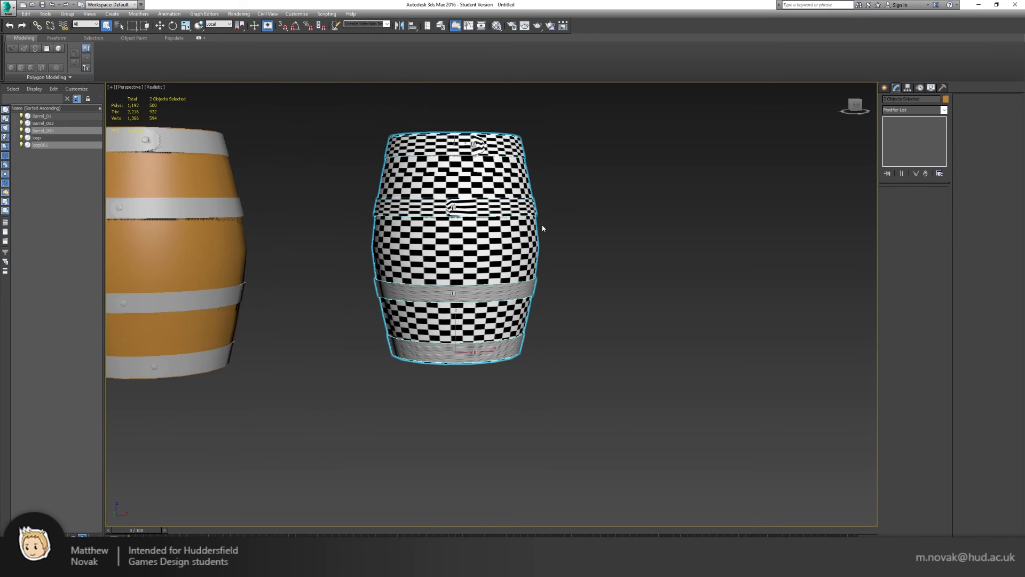
{"action": "scroll", "coordinate": [542, 228], "scroll_direction": "up", "scroll_amount": 4}
{"action": "left_click", "coordinate": [489, 194]}
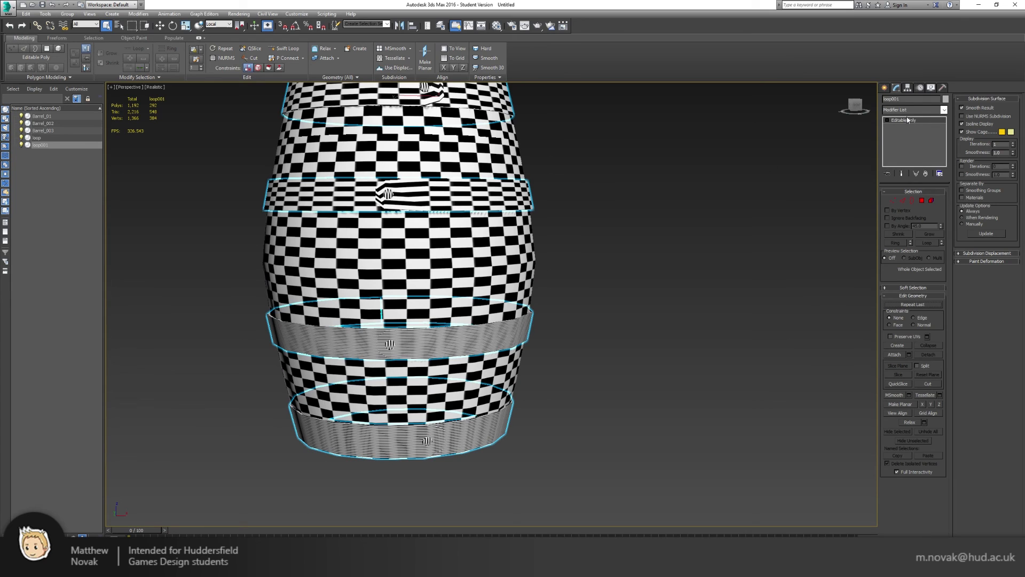
{"action": "middle_click_drag", "start_coordinate": [568, 191], "coordinate": [583, 216]}
{"action": "left_click", "coordinate": [505, 129]}
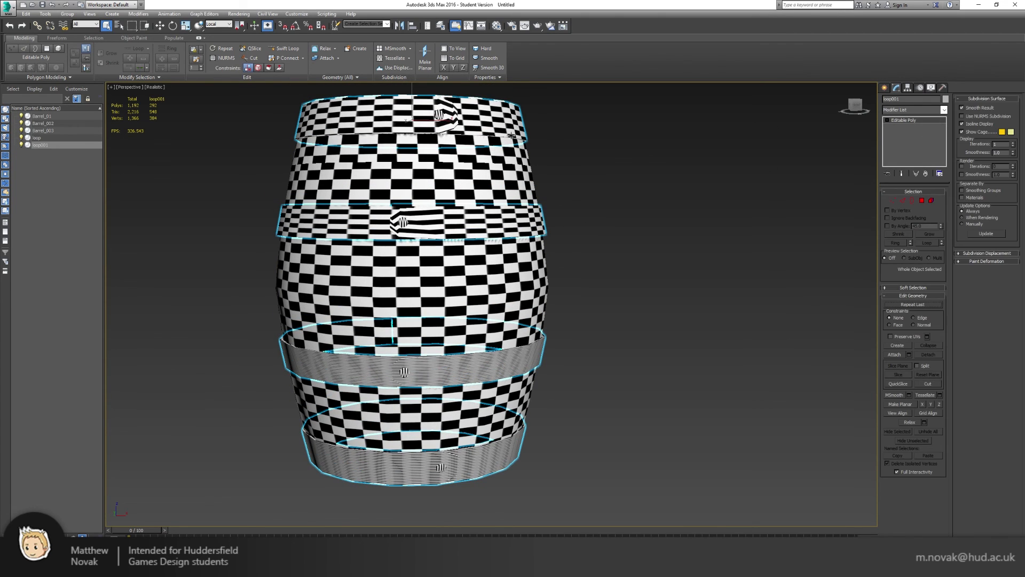
{"action": "left_click", "coordinate": [593, 168]}
{"action": "left_click", "coordinate": [463, 198]}
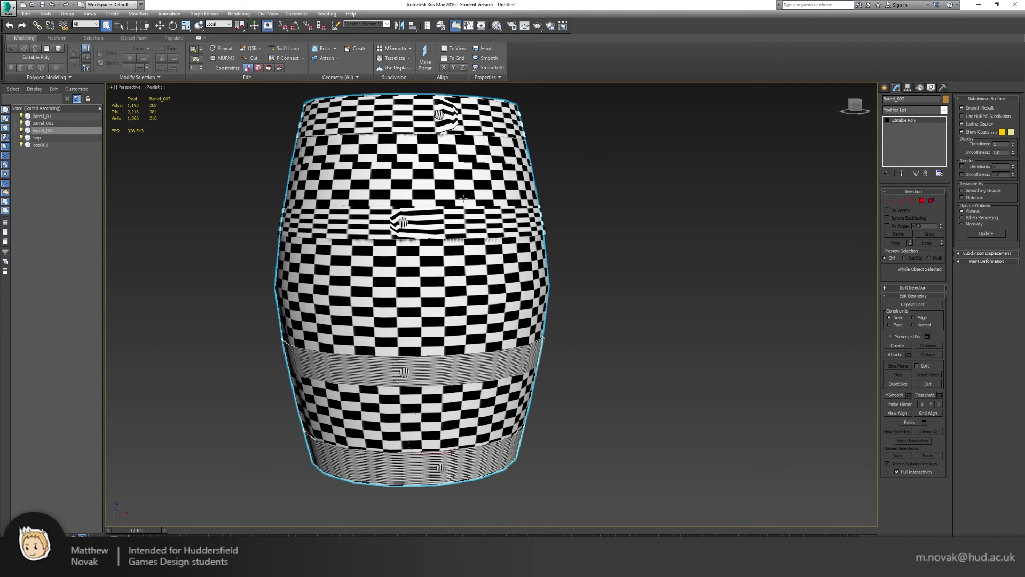
{"action": "left_click", "coordinate": [477, 231]}
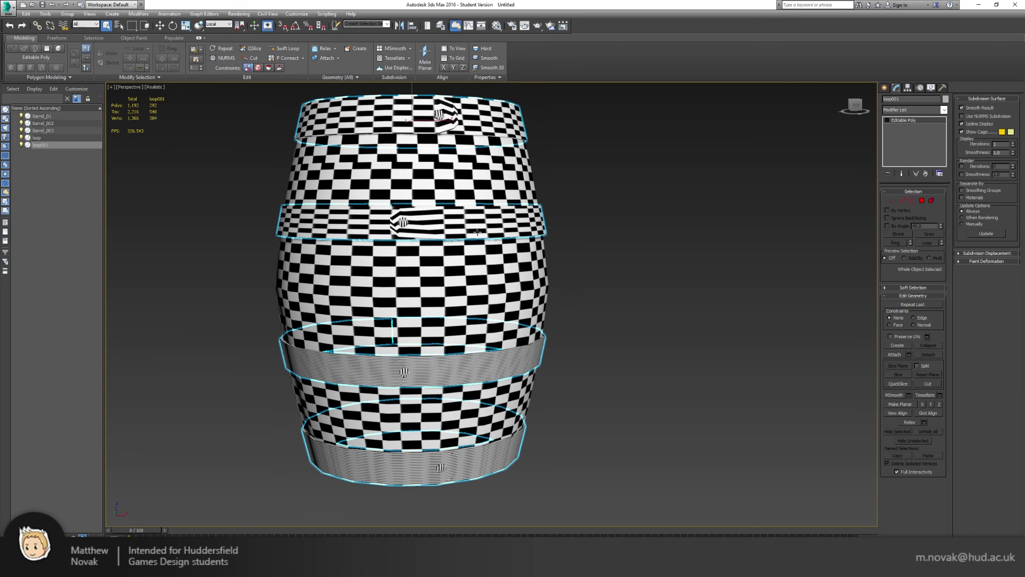
{"action": "scroll", "coordinate": [477, 231], "scroll_direction": "down", "scroll_amount": 5}
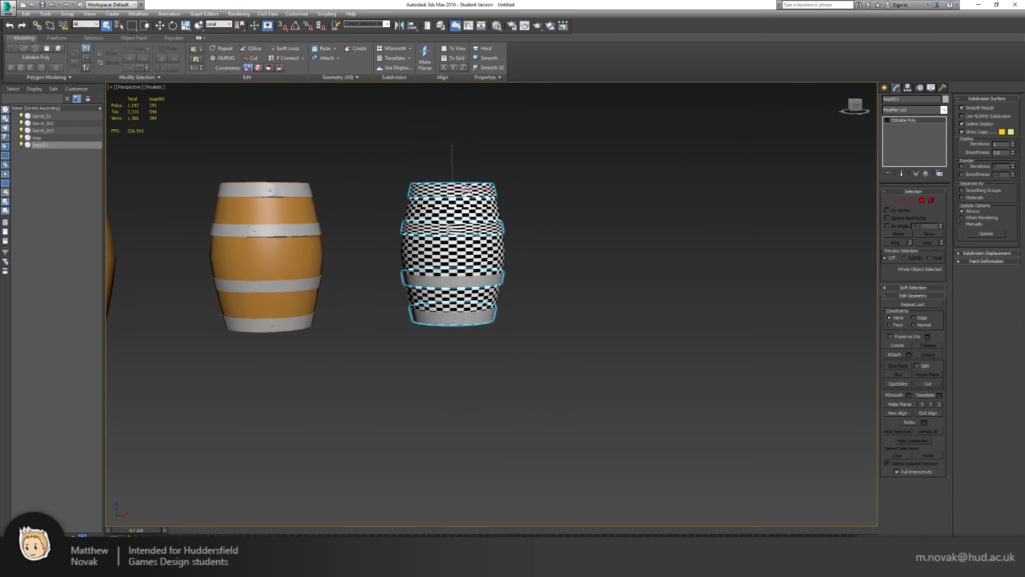
- Add an Unwrap UVW modifier to the second barrel's hoops, between the upper Edit Poly and Symmetry modifiers
{"action": "left_click", "coordinate": [287, 187]}
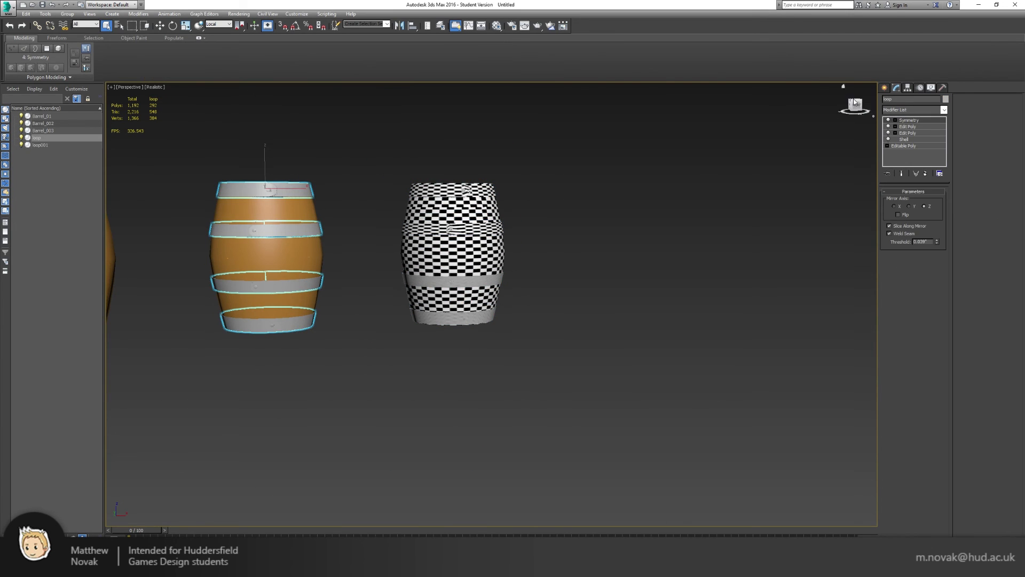
{"action": "left_click", "coordinate": [908, 126]}
{"action": "left_click", "coordinate": [913, 110]}
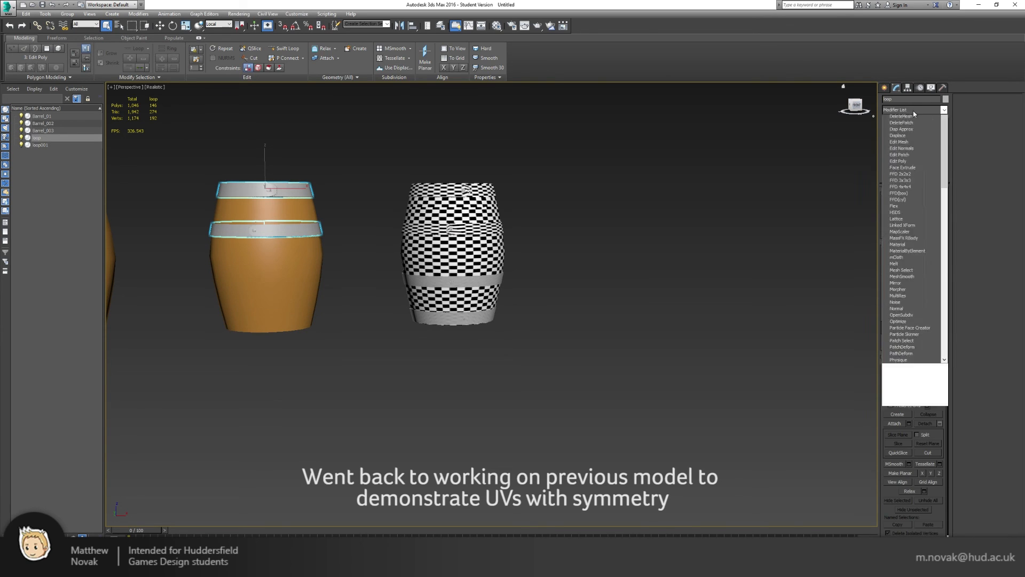
{"action": "key", "text": "u"}
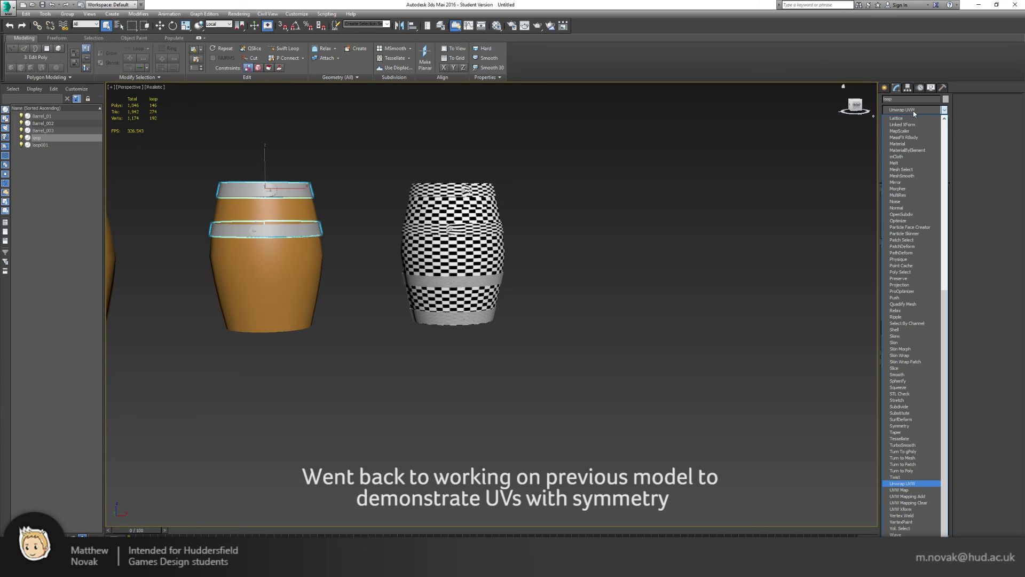
{"action": "key", "text": "Return"}
- Examine the second barrel's hoops from all round for modelling errors
{"action": "middle_click_drag", "start_coordinate": [310, 200], "coordinate": [272, 218], "text": "alt"}
{"action": "middle_click_drag", "start_coordinate": [273, 218], "coordinate": [461, 238]}
{"action": "scroll", "coordinate": [460, 238], "scroll_direction": "up", "scroll_amount": 5}
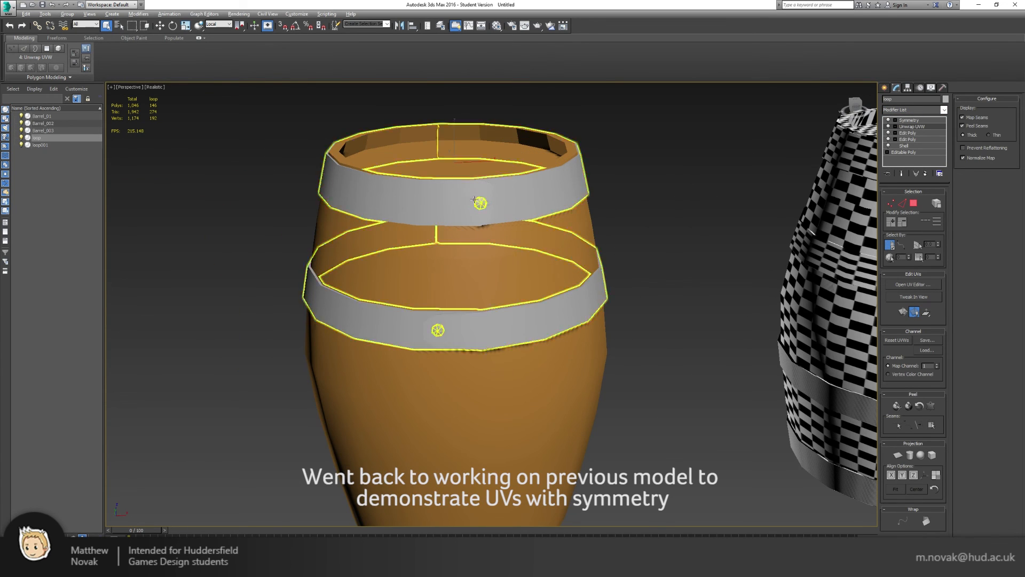
{"action": "middle_click_drag", "start_coordinate": [483, 179], "coordinate": [523, 198], "text": "alt"}
{"action": "scroll", "coordinate": [542, 291], "scroll_direction": "down", "scroll_amount": 4}
{"action": "middle_click_drag", "start_coordinate": [541, 314], "coordinate": [506, 236]}
{"action": "middle_click_drag", "start_coordinate": [525, 280], "coordinate": [681, 233]}
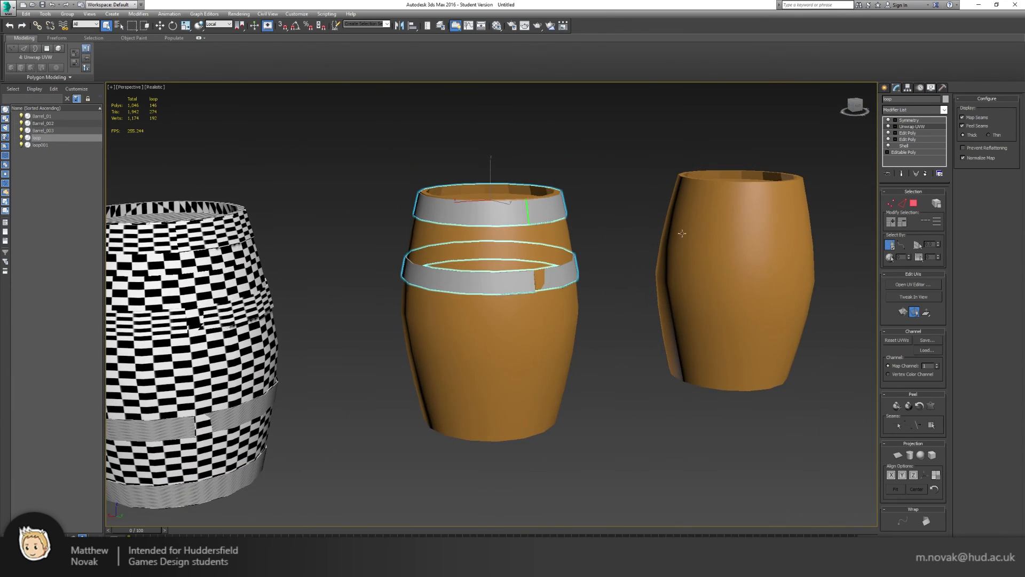
- Enter vertex editing in the hoops' upper Edit Poly modifier, focusing on the gap in the second barrel's lower hoop
{"action": "left_click", "coordinate": [908, 139]}
{"action": "left_click", "coordinate": [548, 310]}
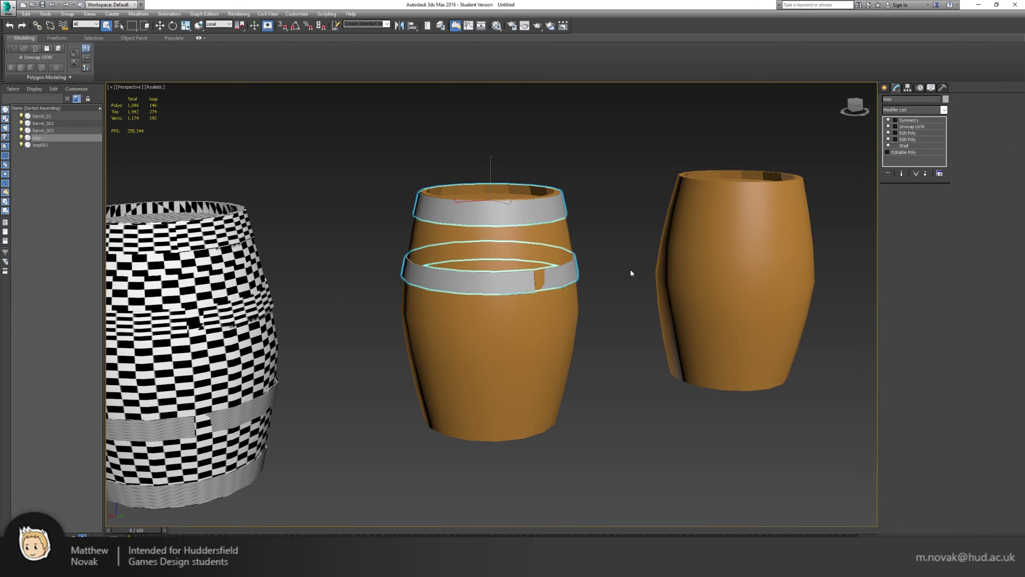
{"action": "left_click", "coordinate": [895, 254]}
{"action": "scroll", "coordinate": [541, 309], "scroll_direction": "up", "scroll_amount": 5}
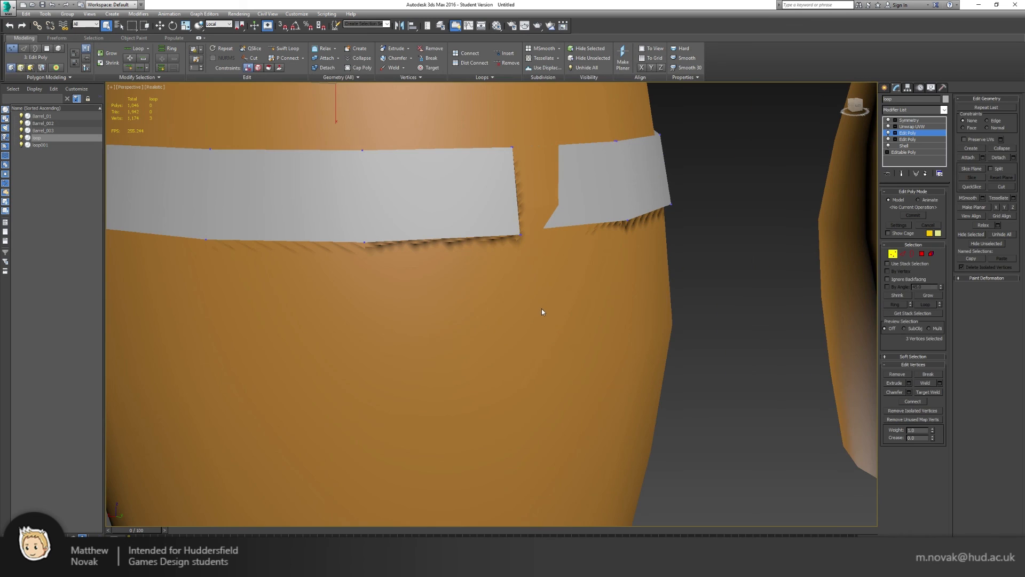
{"action": "middle_click_drag", "start_coordinate": [544, 215], "coordinate": [521, 220], "text": "alt"}
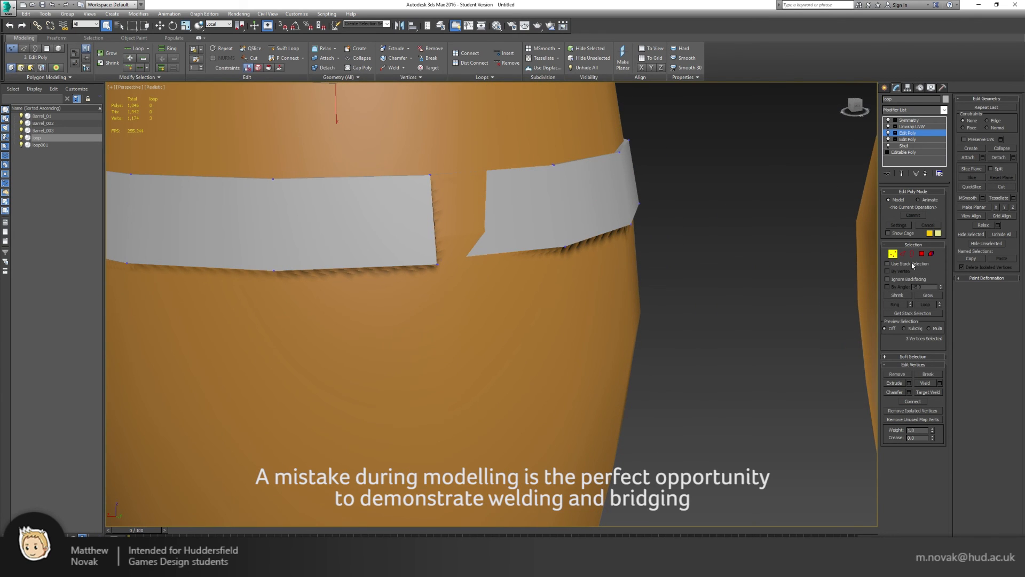
- Examine the vertices and edges around the lower hoop's gap from several angles in wireframe display
{"action": "key", "text": "F3"}
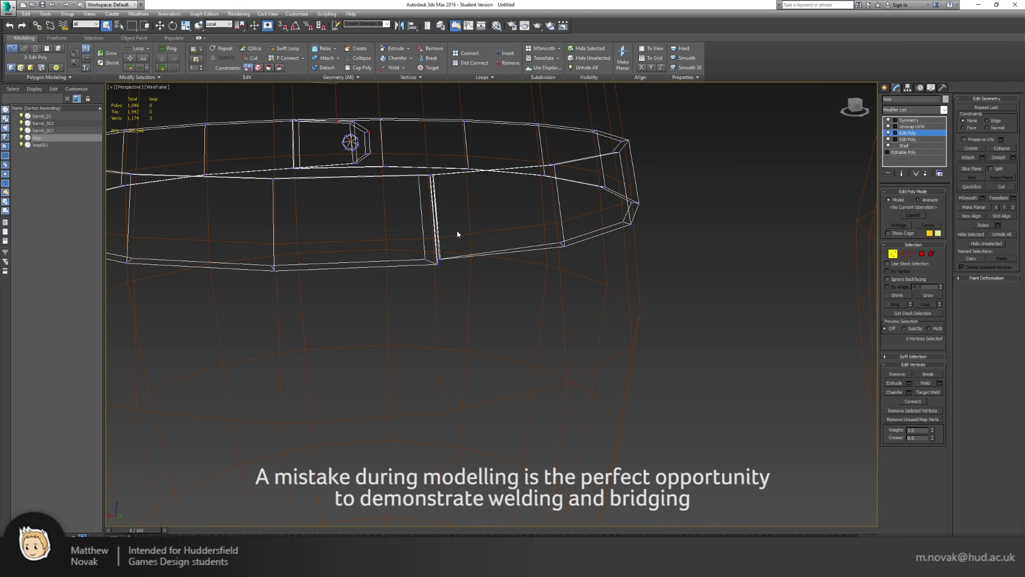
{"action": "middle_click_drag", "start_coordinate": [457, 234], "coordinate": [451, 242], "text": "alt"}
{"action": "middle_click_drag", "start_coordinate": [394, 287], "coordinate": [415, 350]}
{"action": "scroll", "coordinate": [416, 347], "scroll_direction": "up", "scroll_amount": 6}
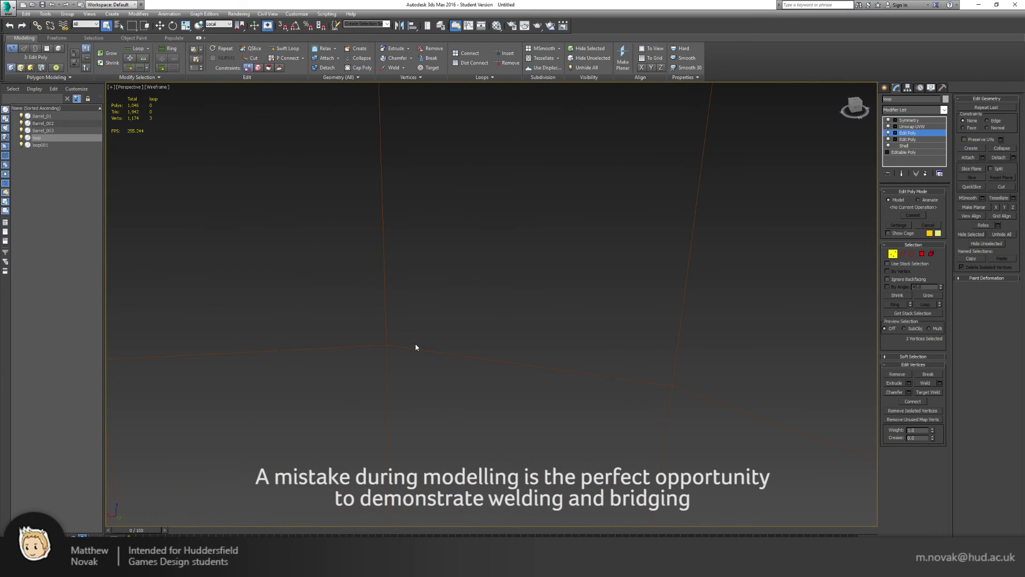
{"action": "scroll", "coordinate": [416, 347], "scroll_direction": "down", "scroll_amount": 3}
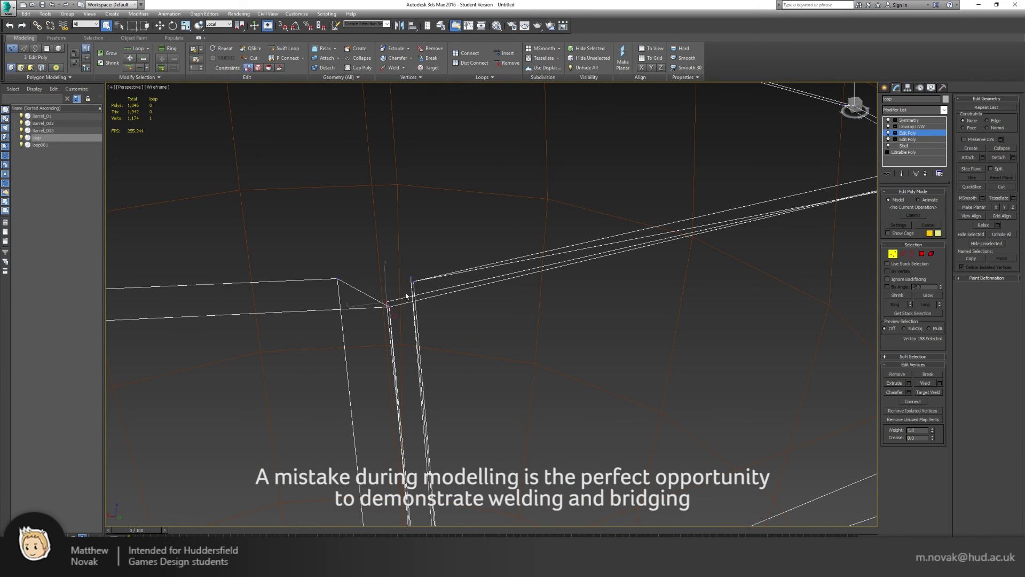
{"action": "middle_click_drag", "start_coordinate": [406, 295], "coordinate": [462, 283], "text": "alt"}
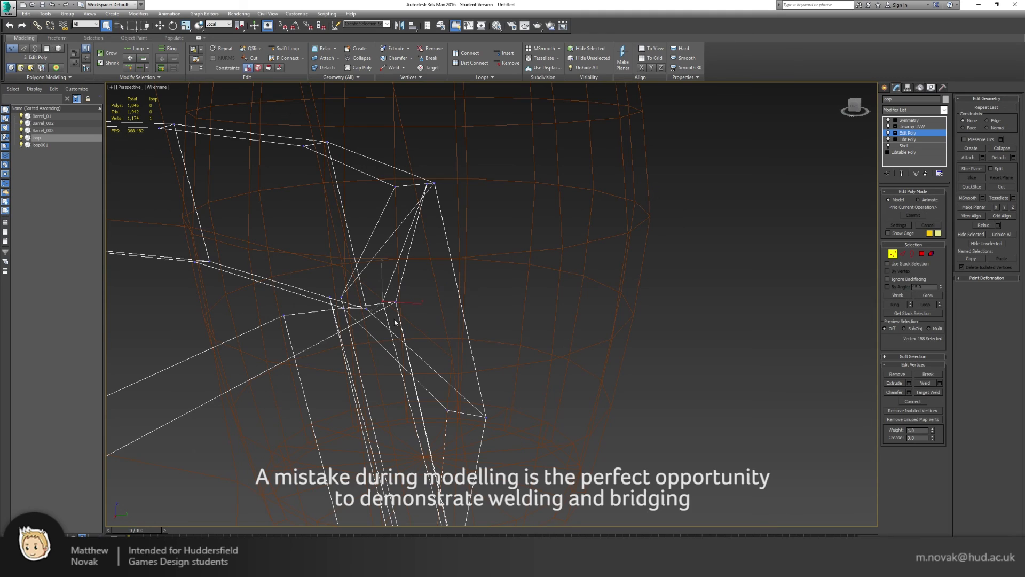
{"action": "middle_click_drag", "start_coordinate": [396, 322], "coordinate": [440, 280], "text": "alt"}
{"action": "middle_click_drag", "start_coordinate": [426, 226], "coordinate": [475, 252], "text": "alt"}
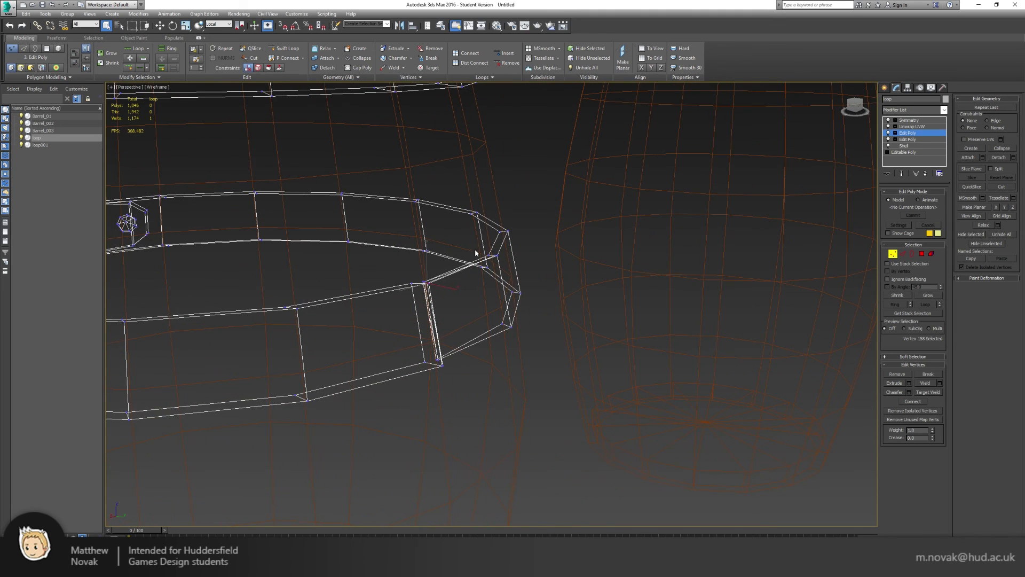
{"action": "middle_click_drag", "start_coordinate": [396, 244], "coordinate": [462, 276], "text": "alt"}
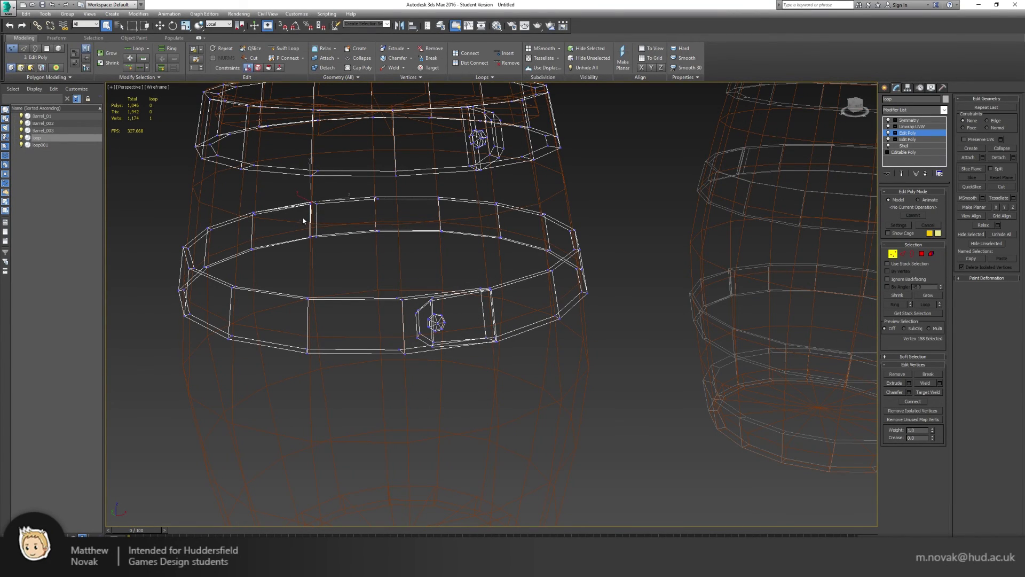
{"action": "middle_click_drag", "start_coordinate": [302, 220], "coordinate": [471, 230], "text": "alt"}
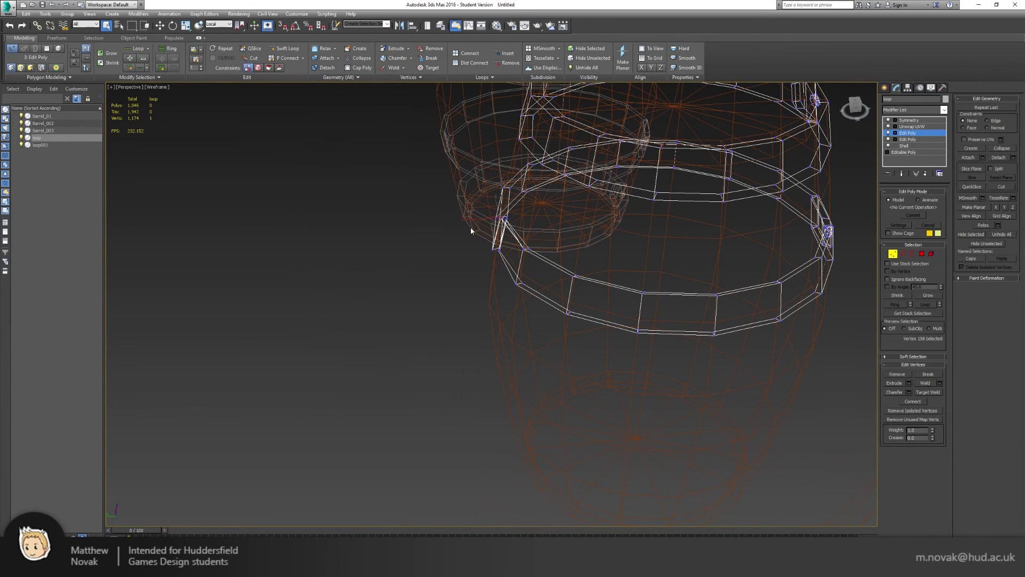
- Isolate the second barrel's hoops and return to shaded display at the lower hoop's gap
{"action": "key", "text": "alt+q"}
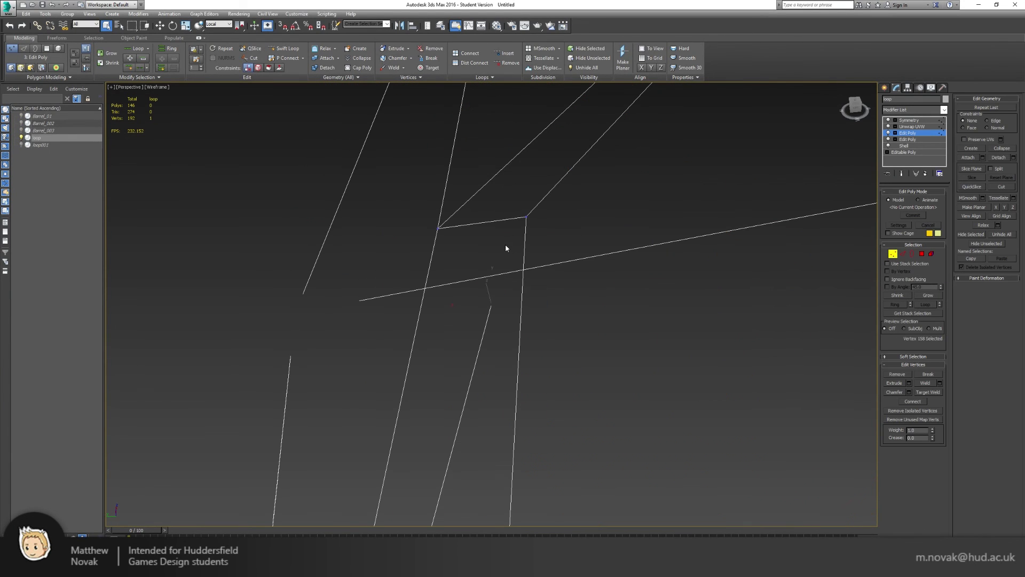
{"action": "key", "text": "F3"}
{"action": "mouse_move", "coordinate": [505, 245]}
{"action": "middle_mouse_down", "text": "alt"}
{"action": "mouse_move", "coordinate": [527, 259]}
{"action": "mouse_move", "coordinate": [521, 270]}
{"action": "mouse_move", "coordinate": [486, 275]}
{"action": "mouse_move", "coordinate": [460, 262]}
{"action": "mouse_move", "coordinate": [477, 289]}
{"action": "middle_mouse_up", "text": "alt"}
{"action": "middle_click_drag", "start_coordinate": [531, 324], "coordinate": [550, 251], "text": "alt"}
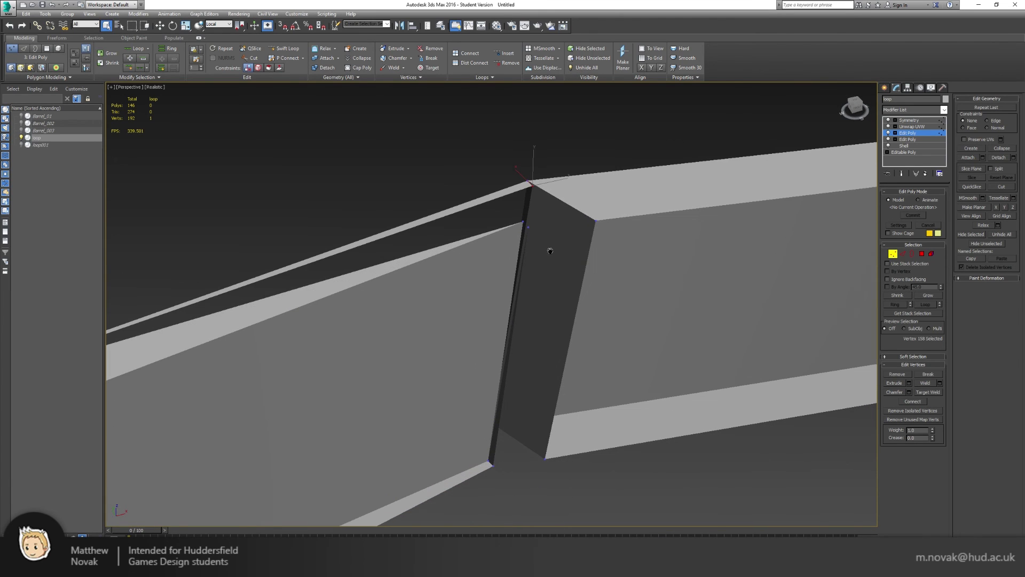
- Delete the narrow end polygon on one side of the lower hoop's gap
{"action": "left_click", "coordinate": [923, 254]}
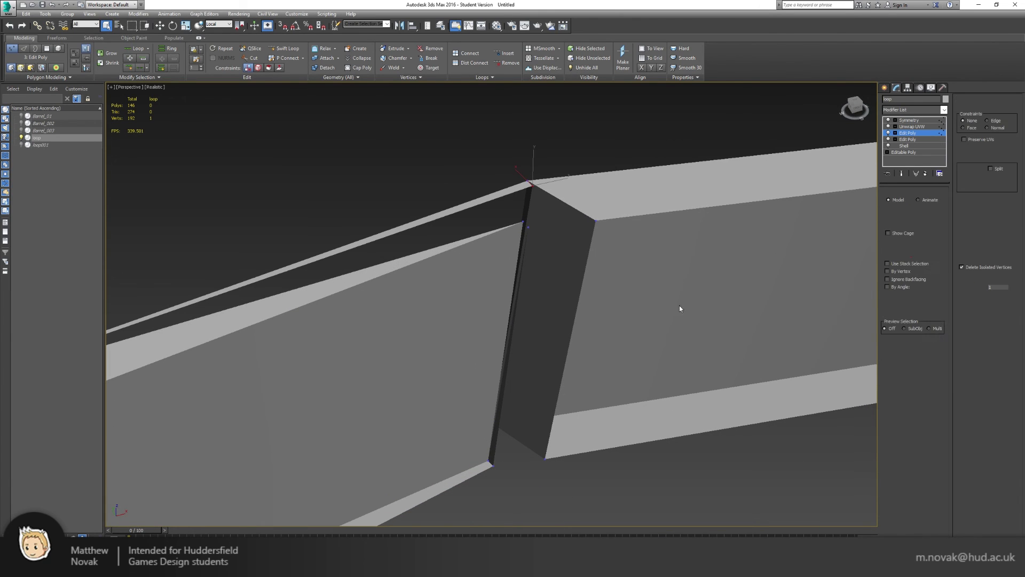
{"action": "left_click", "coordinate": [500, 410]}
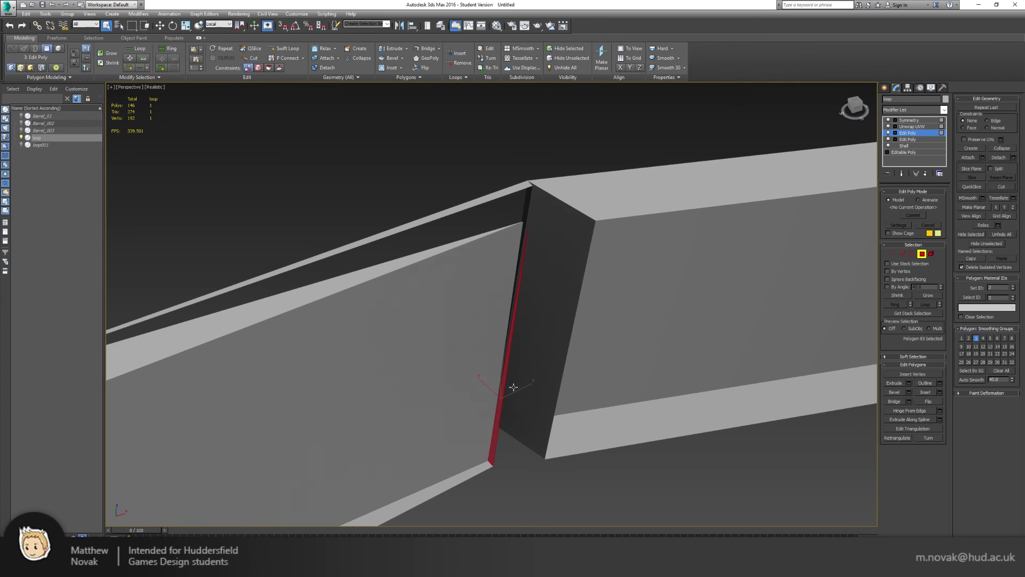
{"action": "key", "text": "Delete"}
{"action": "left_click", "coordinate": [478, 362]}
{"action": "scroll", "coordinate": [479, 360], "scroll_direction": "down", "scroll_amount": 5}
{"action": "scroll", "coordinate": [479, 359], "scroll_direction": "up", "scroll_amount": 3}
{"action": "scroll", "coordinate": [479, 360], "scroll_direction": "down", "scroll_amount": 3}
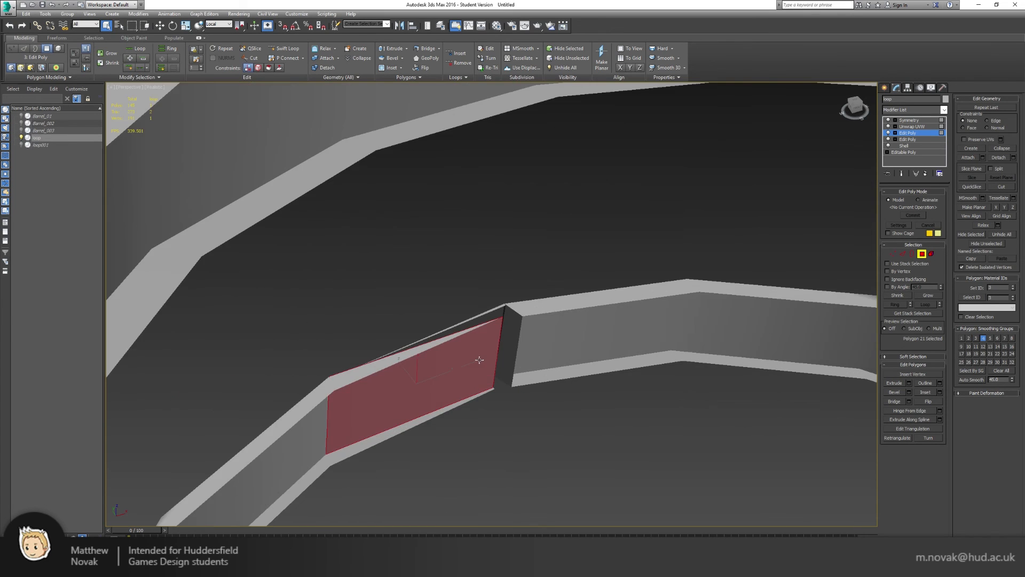
- Delete the two distorted upper rim polygons beside the lower hoop's gap
{"action": "middle_click_drag", "start_coordinate": [393, 319], "coordinate": [489, 369], "text": "alt"}
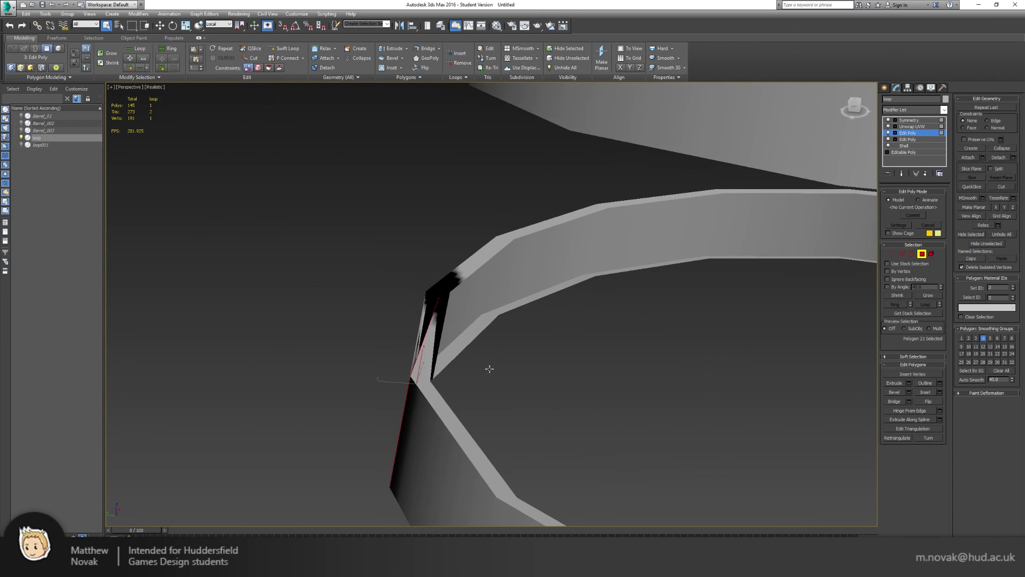
{"action": "left_click", "coordinate": [423, 307]}
{"action": "left_click", "coordinate": [431, 341], "text": "ctrl"}
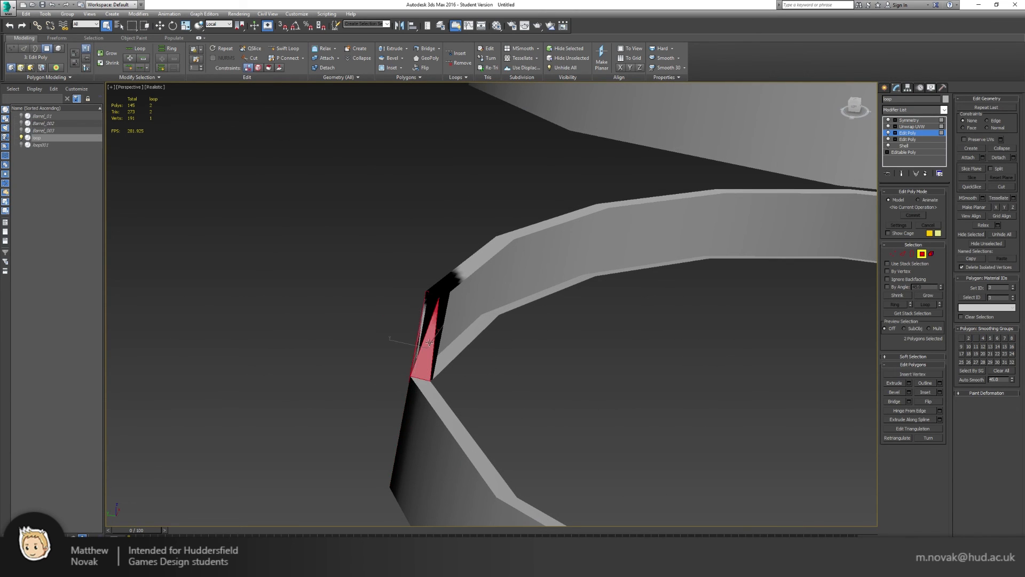
{"action": "middle_click_drag", "start_coordinate": [431, 341], "coordinate": [394, 311], "text": "alt"}
{"action": "left_click", "coordinate": [391, 311]}
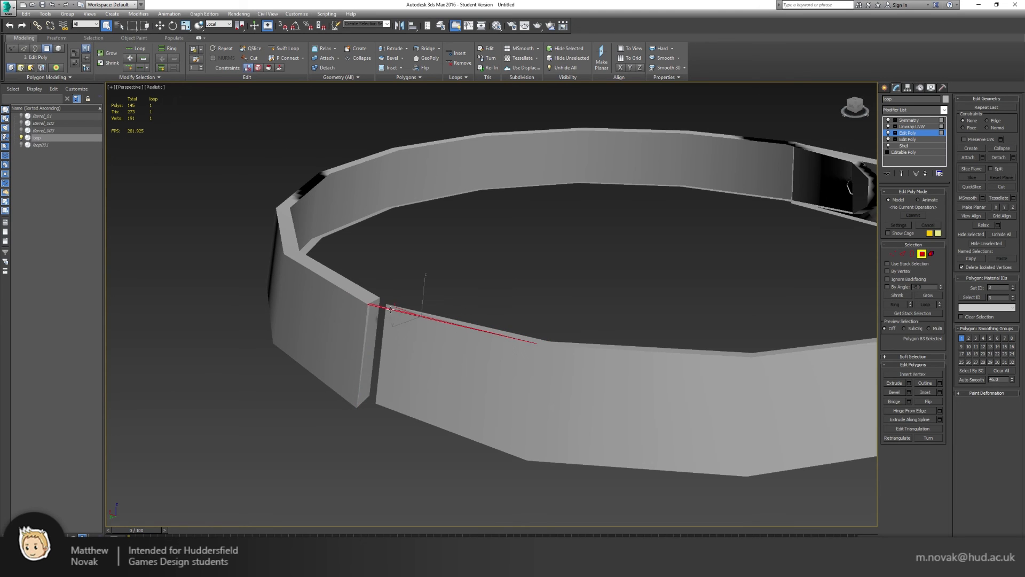
{"action": "key", "text": "Delete"}
{"action": "left_click", "coordinate": [434, 317]}
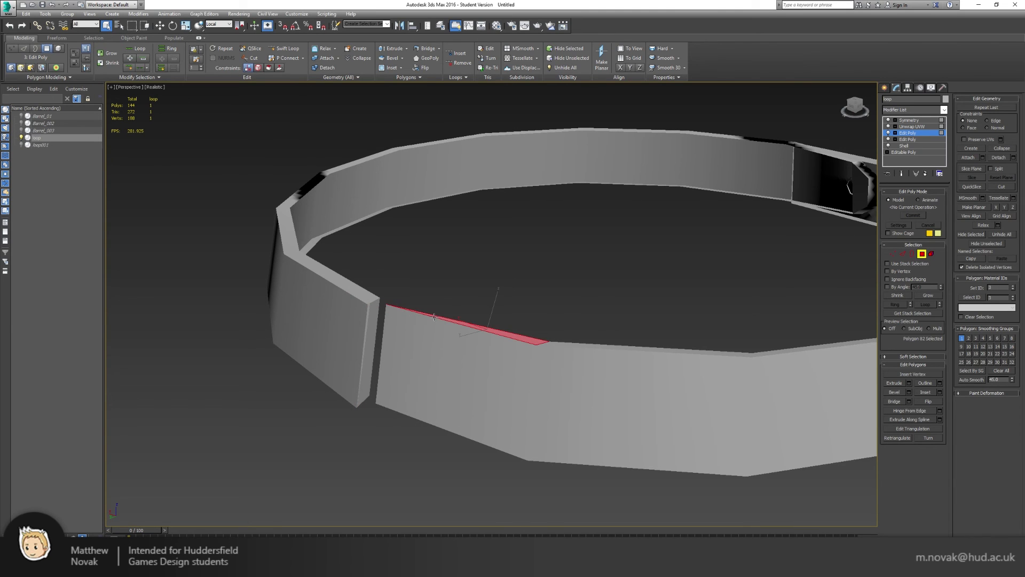
{"action": "key", "text": "Delete"}
- Display edged faces and delete two more unneeded polygons at the lower hoop's gap
{"action": "middle_click_drag", "start_coordinate": [484, 387], "coordinate": [474, 355], "text": "alt"}
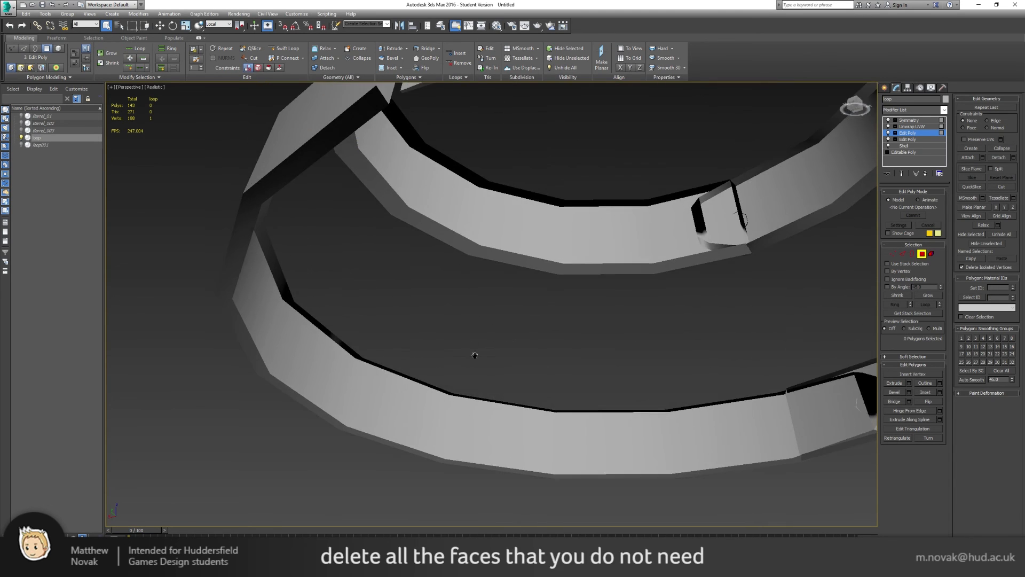
{"action": "key", "text": "F4"}
{"action": "scroll", "coordinate": [475, 358], "scroll_direction": "down", "scroll_amount": 5}
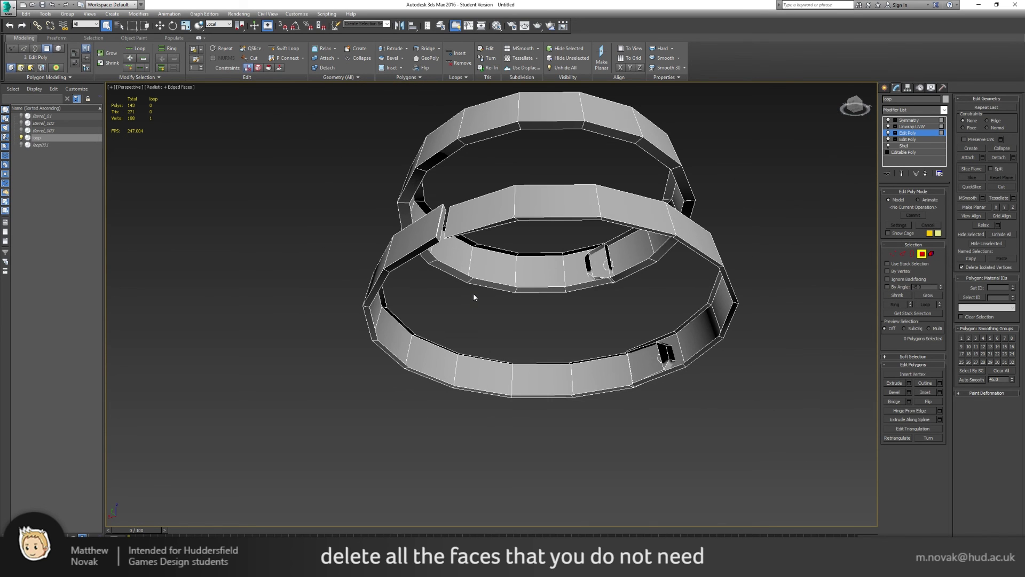
{"action": "scroll", "coordinate": [475, 293], "scroll_direction": "up", "scroll_amount": 3}
{"action": "middle_click_drag", "start_coordinate": [497, 245], "coordinate": [344, 383]}
{"action": "left_click", "coordinate": [471, 335]}
{"action": "left_click", "coordinate": [402, 325]}
{"action": "left_click", "coordinate": [348, 382]}
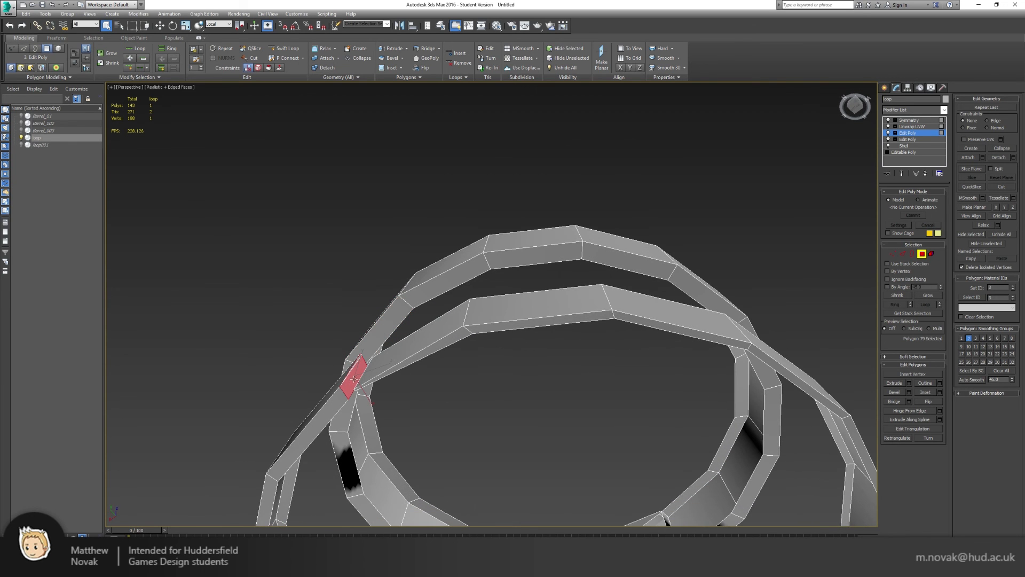
{"action": "key", "text": "Delete"}
{"action": "left_click", "coordinate": [352, 368]}
{"action": "key", "text": "Delete"}
- Close the outer face of the lower hoop by target welding its upper and lower outer vertices across the gap
{"action": "middle_click_drag", "start_coordinate": [352, 367], "coordinate": [489, 378], "text": "alt"}
{"action": "middle_click_drag", "start_coordinate": [599, 415], "coordinate": [564, 304]}
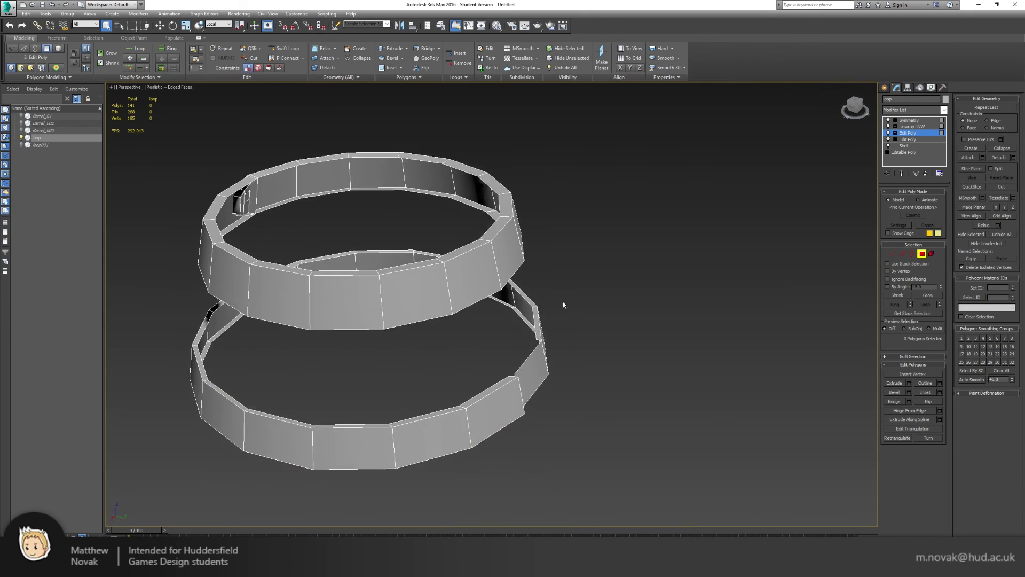
{"action": "scroll", "coordinate": [564, 304], "scroll_direction": "up", "scroll_amount": 3}
{"action": "middle_click_drag", "start_coordinate": [563, 391], "coordinate": [514, 295]}
{"action": "scroll", "coordinate": [514, 295], "scroll_direction": "up", "scroll_amount": 3}
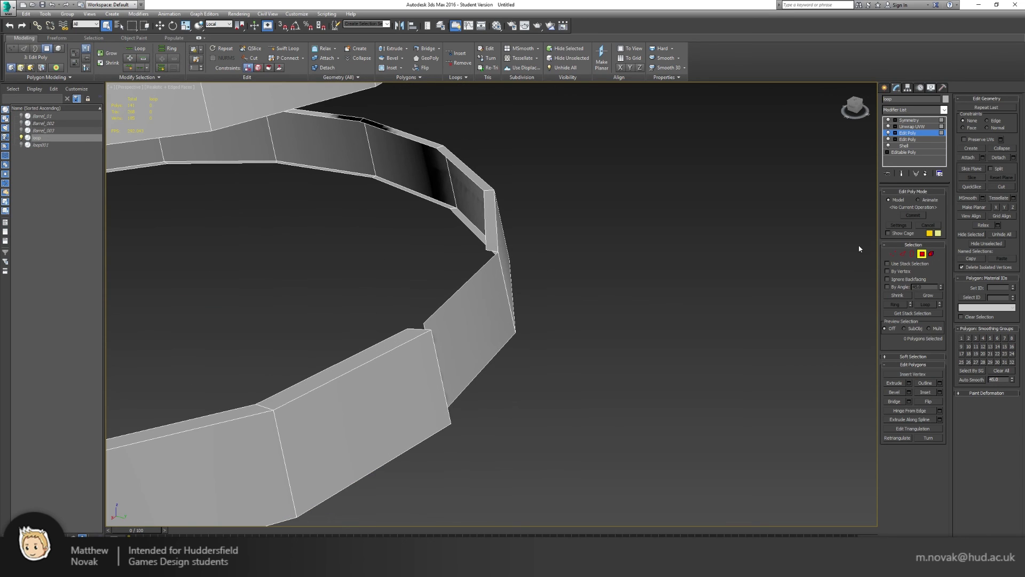
{"action": "left_click", "coordinate": [892, 254]}
{"action": "left_click", "coordinate": [928, 392]}
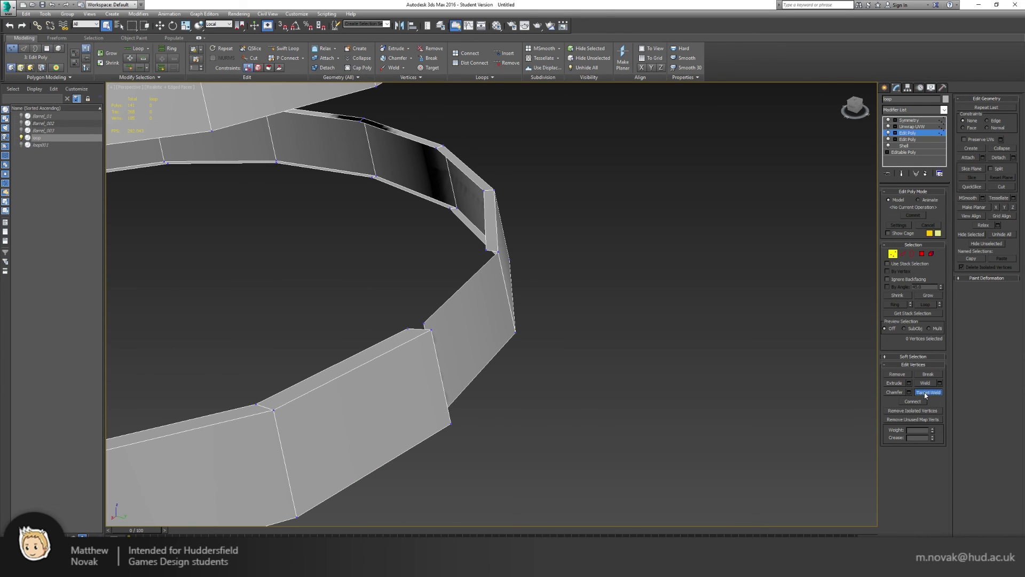
{"action": "left_click", "coordinate": [425, 324]}
{"action": "middle_click_drag", "start_coordinate": [462, 367], "coordinate": [464, 442], "text": "alt"}
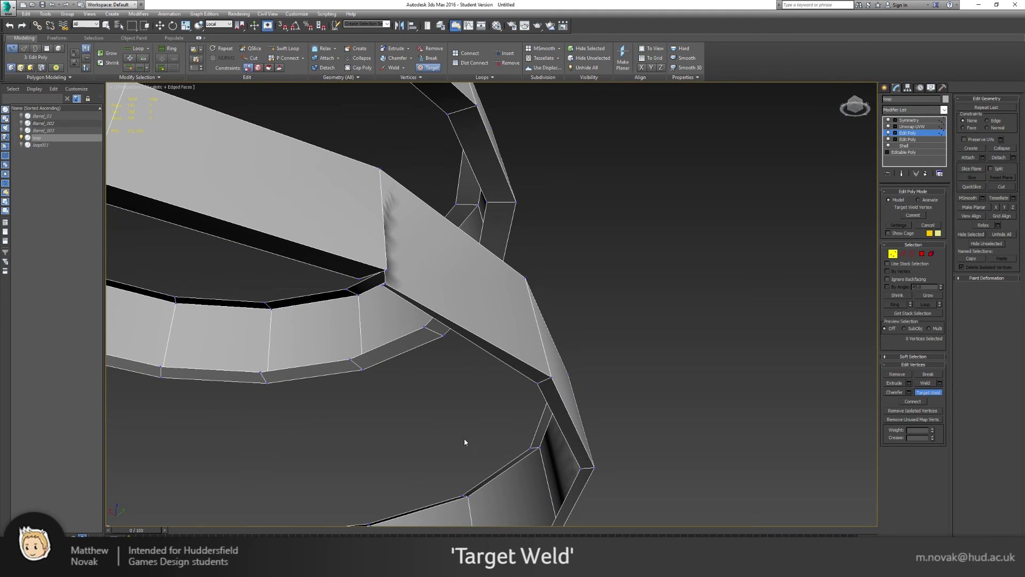
{"action": "left_click", "coordinate": [387, 270]}
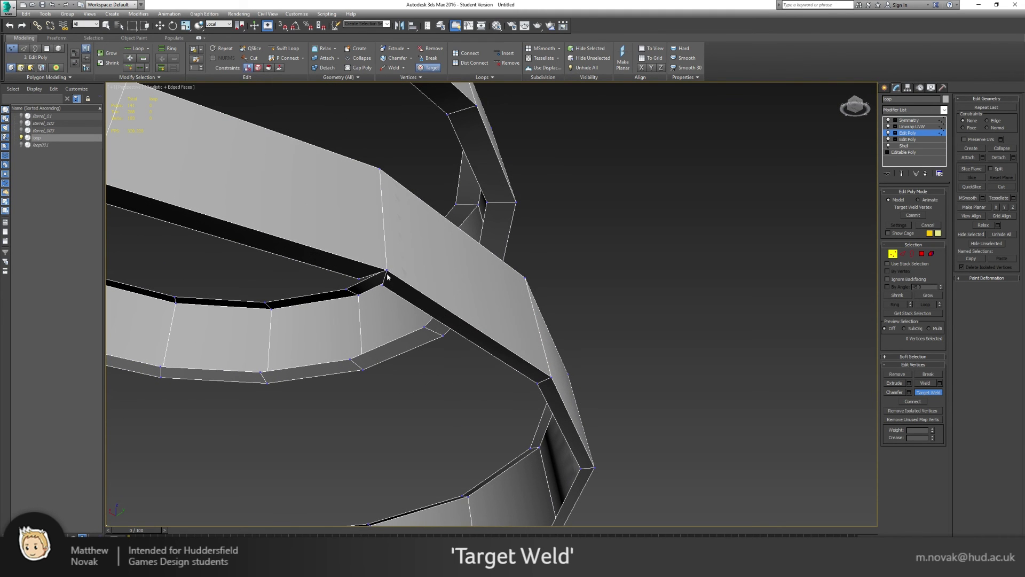
- Weld the two inner vertices on the underside of the lower hoop's gap with a weld threshold of 1.056 inches
{"action": "mouse_move", "coordinate": [384, 288]}
{"action": "middle_mouse_down", "text": "alt"}
{"action": "mouse_move", "coordinate": [355, 226]}
{"action": "mouse_move", "coordinate": [374, 302]}
{"action": "middle_mouse_up", "text": "alt"}
{"action": "right_click", "coordinate": [411, 331]}
{"action": "left_click_drag", "start_coordinate": [373, 305], "coordinate": [373, 306]}
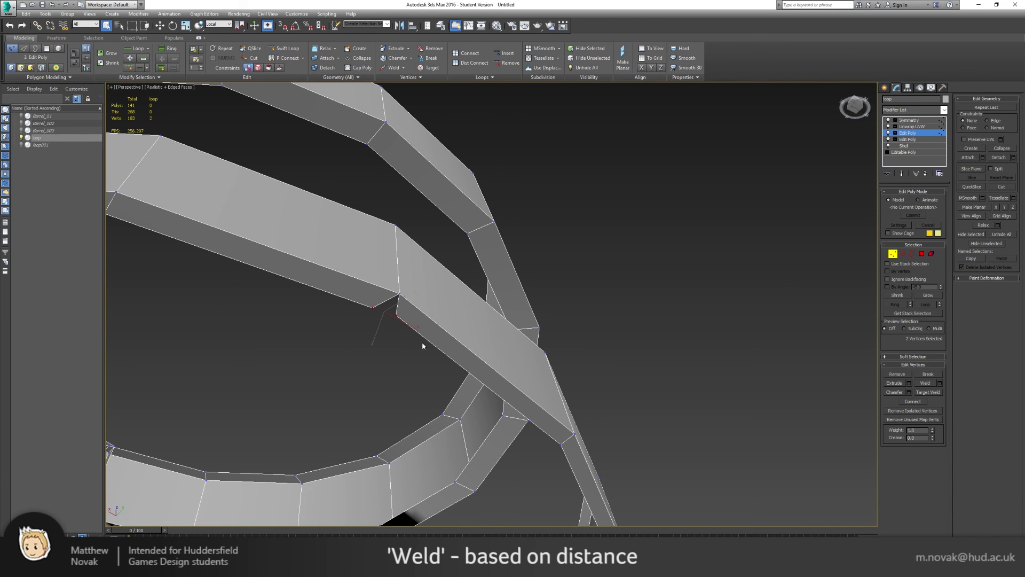
{"action": "left_click", "coordinate": [940, 383]}
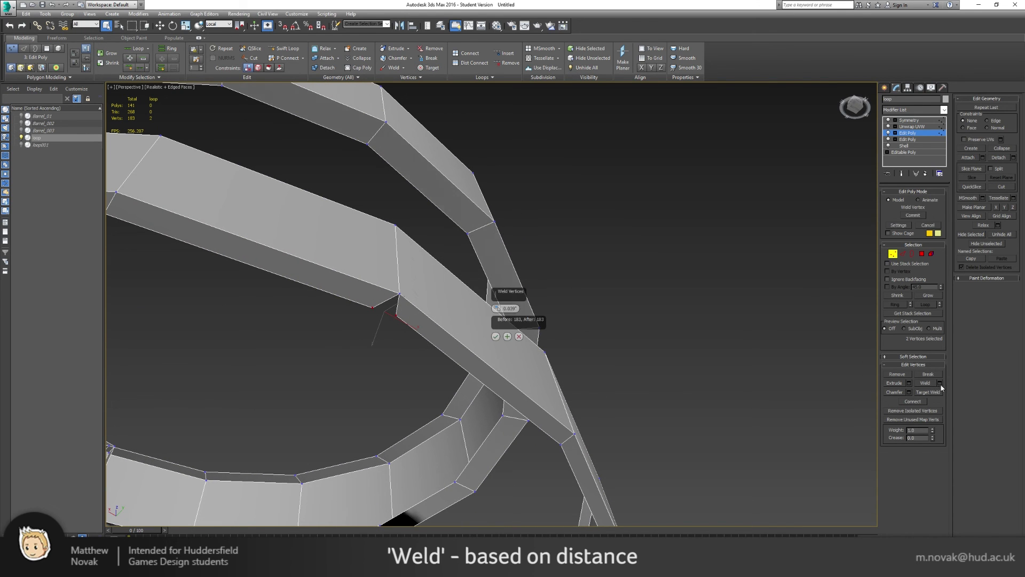
{"action": "left_click_drag", "start_coordinate": [497, 308], "coordinate": [499, 299]}
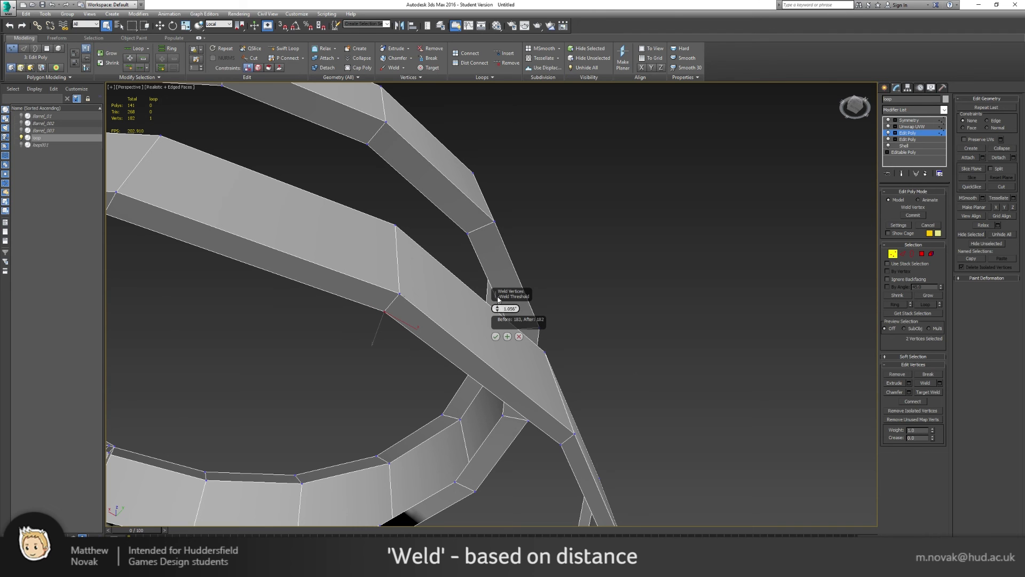
{"action": "left_click", "coordinate": [495, 337]}
- Move the inner vertex at the open end of the lower hoop's upper rim slightly to straighten that end
{"action": "middle_click_drag", "start_coordinate": [397, 317], "coordinate": [385, 406], "text": "alt"}
{"action": "middle_click_drag", "start_coordinate": [367, 227], "coordinate": [376, 340]}
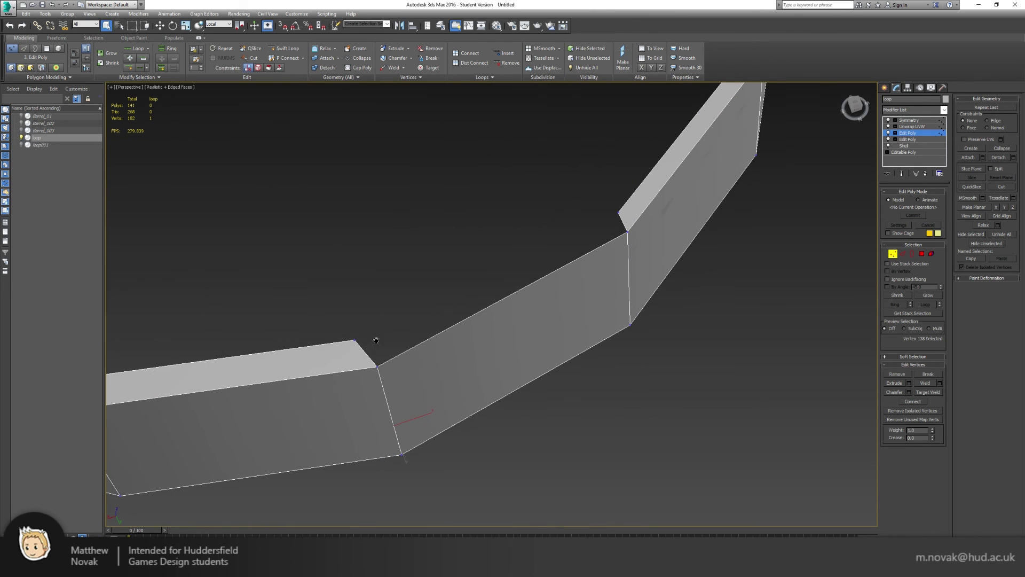
{"action": "left_click", "coordinate": [618, 212]}
{"action": "key", "text": "w"}
{"action": "left_click_drag", "start_coordinate": [618, 222], "coordinate": [616, 224]}
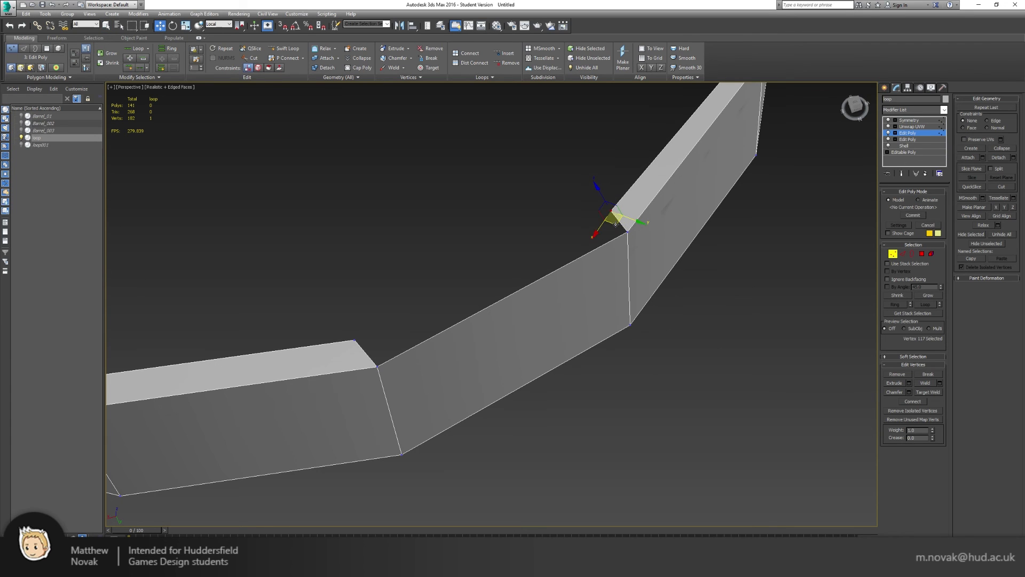
- Bridge the two open rim edges across the gap on the lower hoop's upper rim
{"action": "middle_click_drag", "start_coordinate": [471, 291], "coordinate": [516, 231], "text": "alt"}
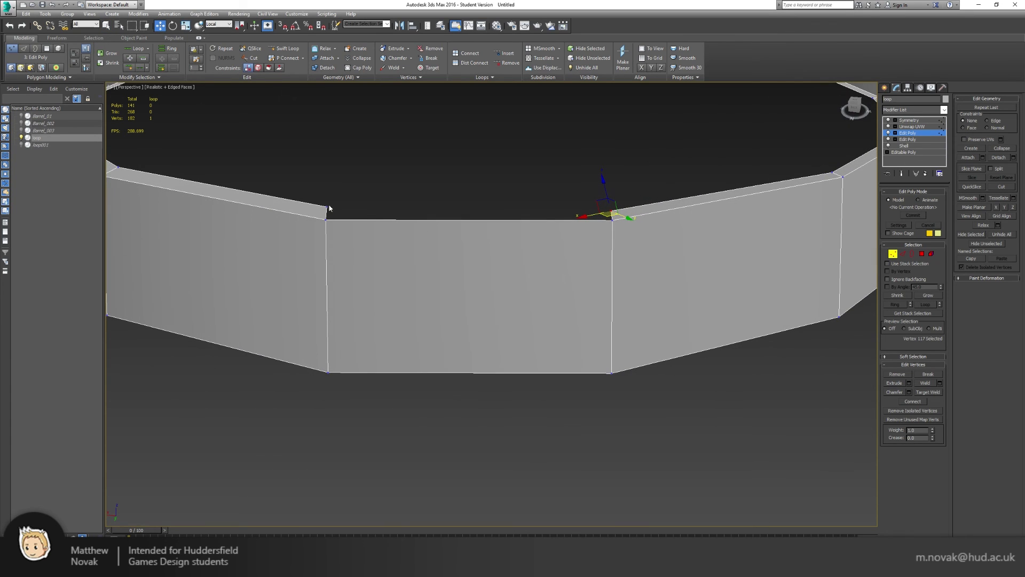
{"action": "left_click", "coordinate": [902, 254]}
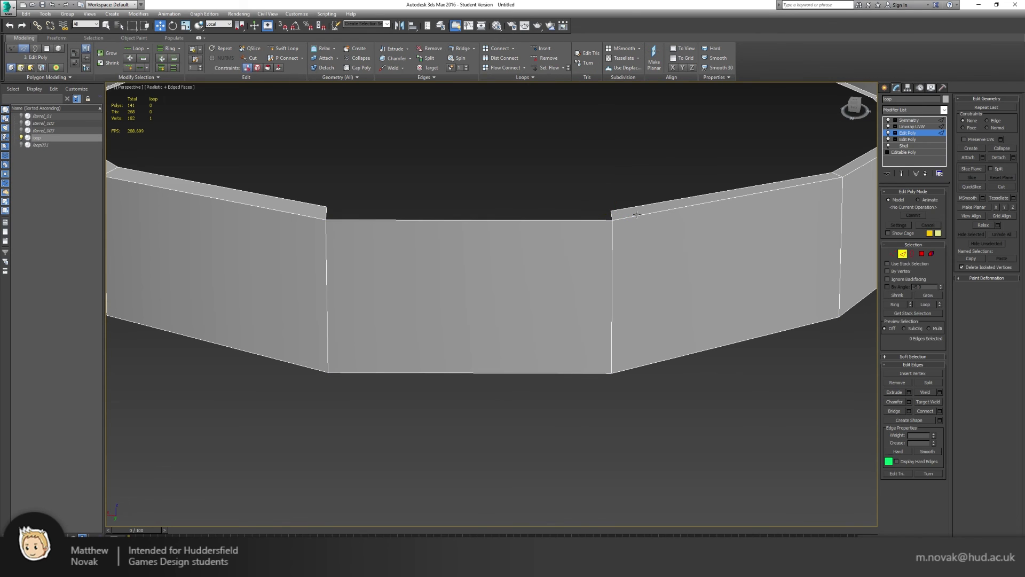
{"action": "left_click", "coordinate": [612, 215]}
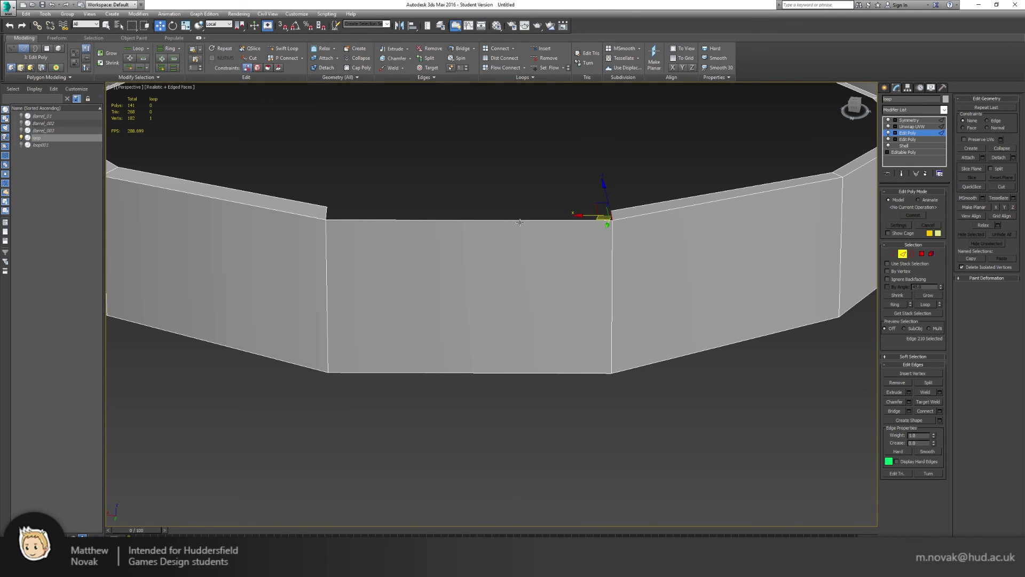
{"action": "left_click", "coordinate": [325, 211], "text": "ctrl"}
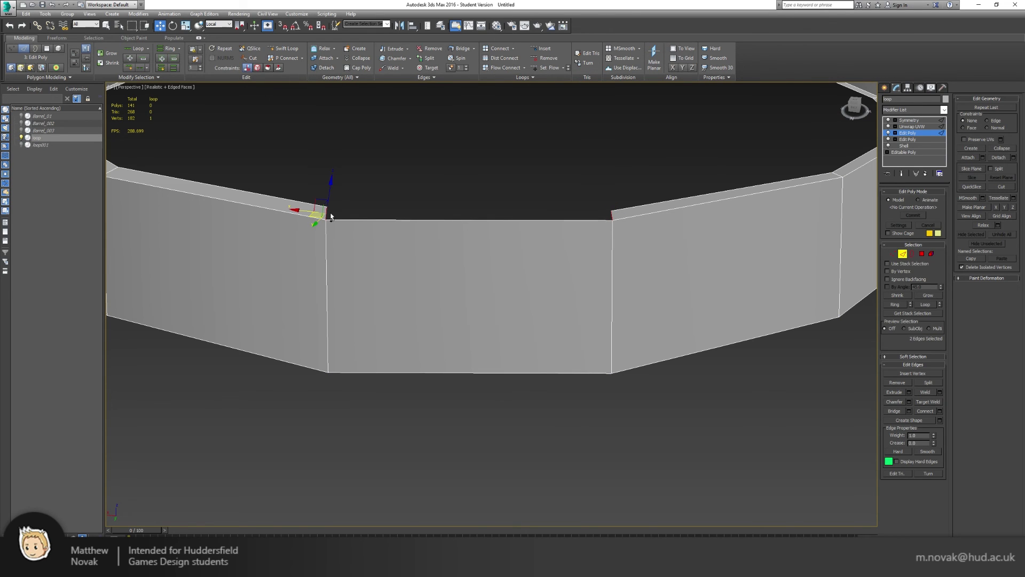
{"action": "left_click", "coordinate": [901, 413]}
{"action": "mouse_move", "coordinate": [406, 219]}
{"action": "middle_mouse_down", "text": "alt"}
{"action": "mouse_move", "coordinate": [451, 230]}
{"action": "mouse_move", "coordinate": [454, 203]}
{"action": "mouse_move", "coordinate": [449, 214]}
{"action": "mouse_move", "coordinate": [400, 222]}
{"action": "middle_mouse_up", "text": "alt"}
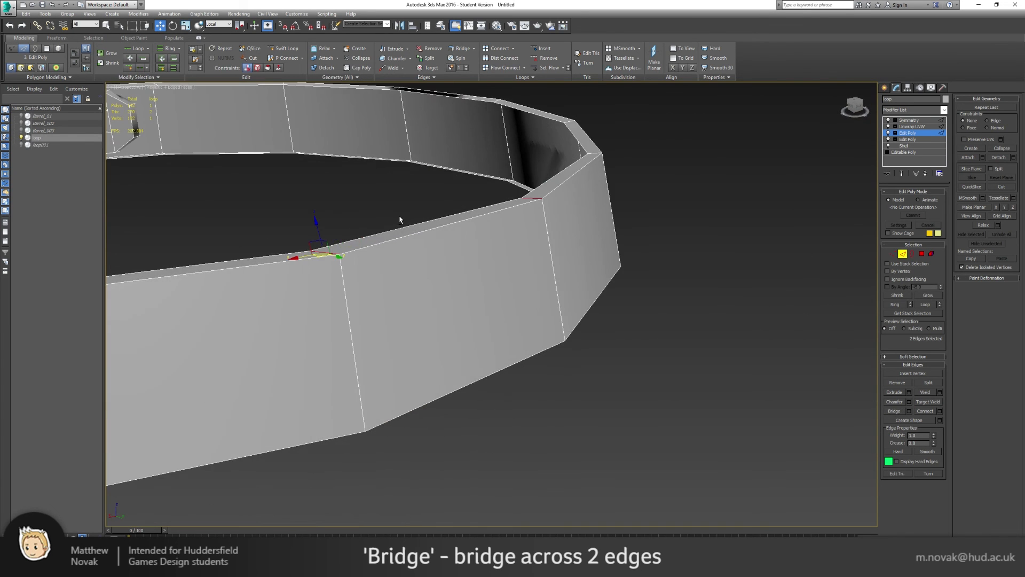
{"action": "scroll", "coordinate": [401, 222], "scroll_direction": "down", "scroll_amount": 4}
- Assign the bridged rim polygon to smoothing group 1 to match the adjacent rim face, and check the neighbouring outer faces
{"action": "left_click", "coordinate": [922, 253]}
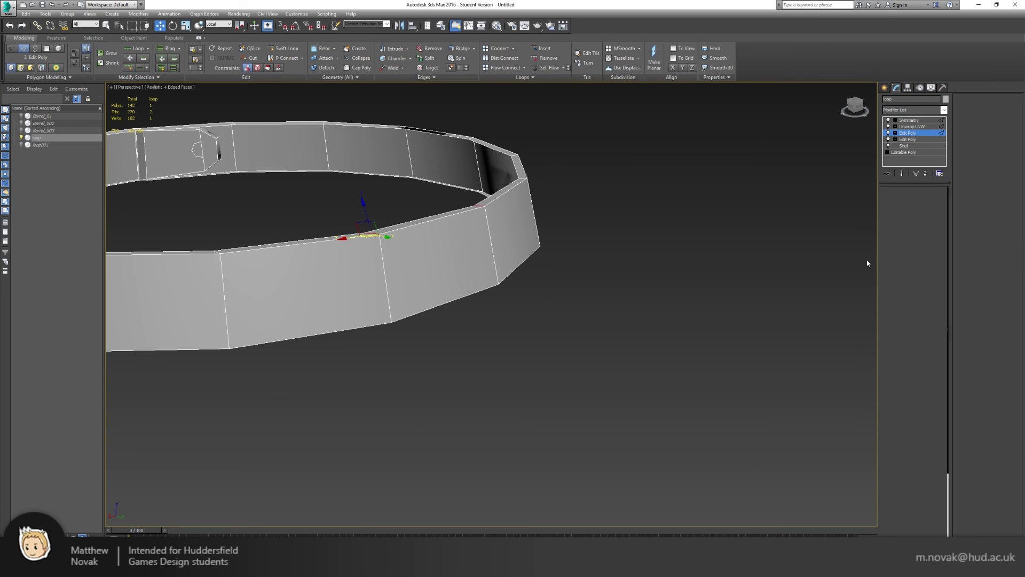
{"action": "left_click", "coordinate": [472, 212]}
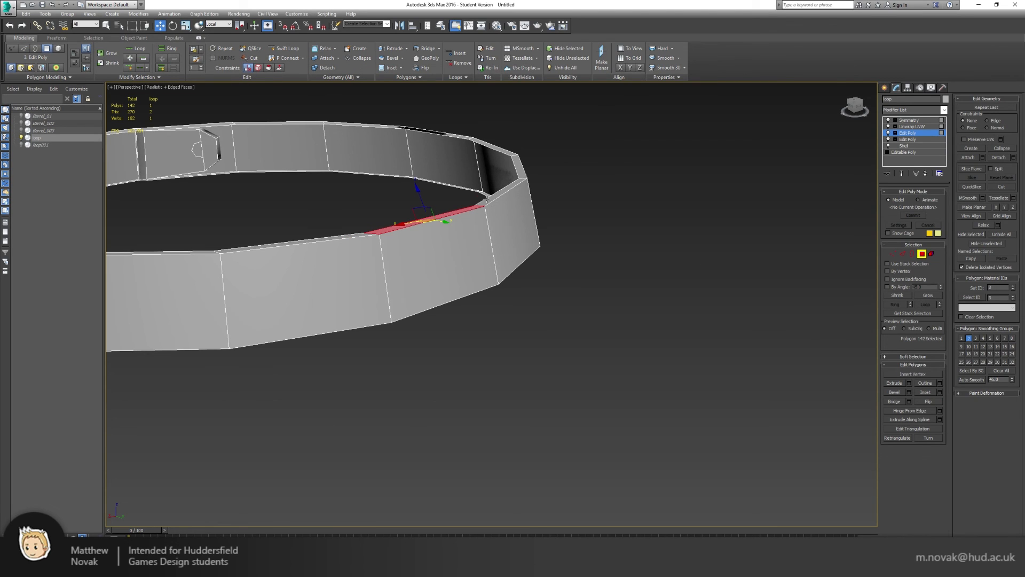
{"action": "left_click", "coordinate": [487, 199]}
{"action": "left_click", "coordinate": [469, 208]}
{"action": "scroll", "coordinate": [486, 202], "scroll_direction": "down", "scroll_amount": 3}
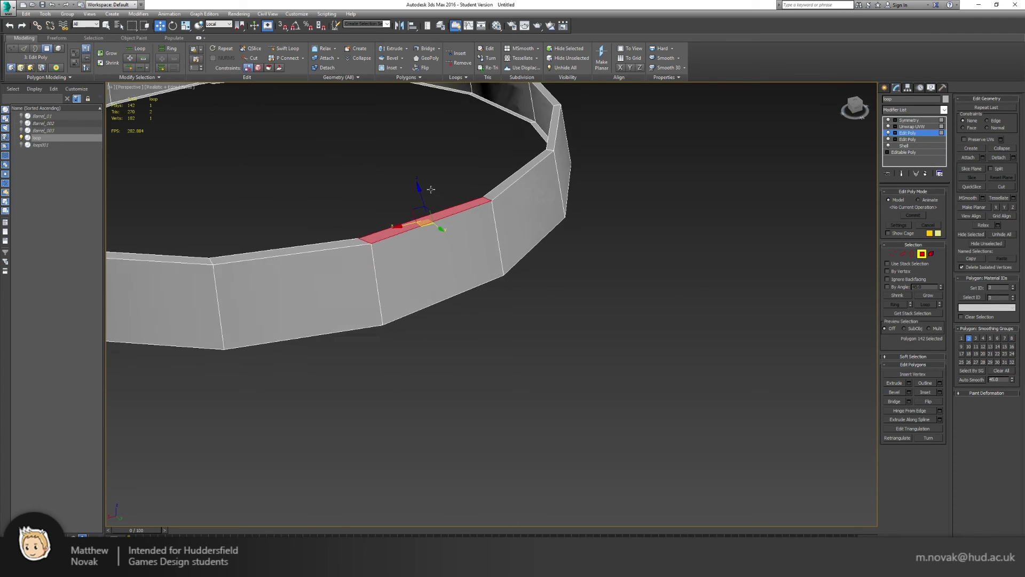
{"action": "middle_click_drag", "start_coordinate": [486, 202], "coordinate": [527, 292], "text": "alt"}
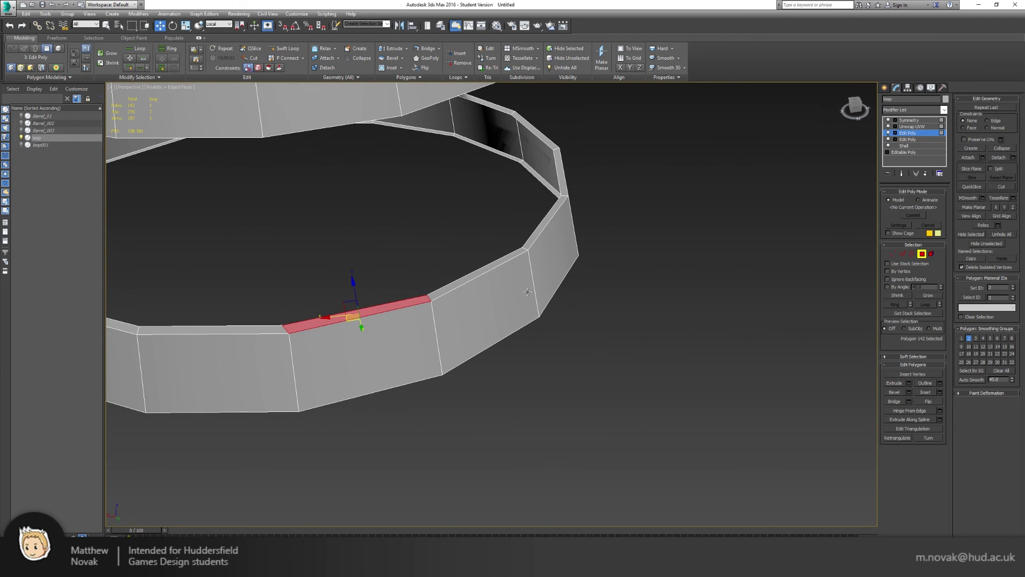
{"action": "left_click", "coordinate": [457, 284]}
{"action": "key", "text": "ctrl+d"}
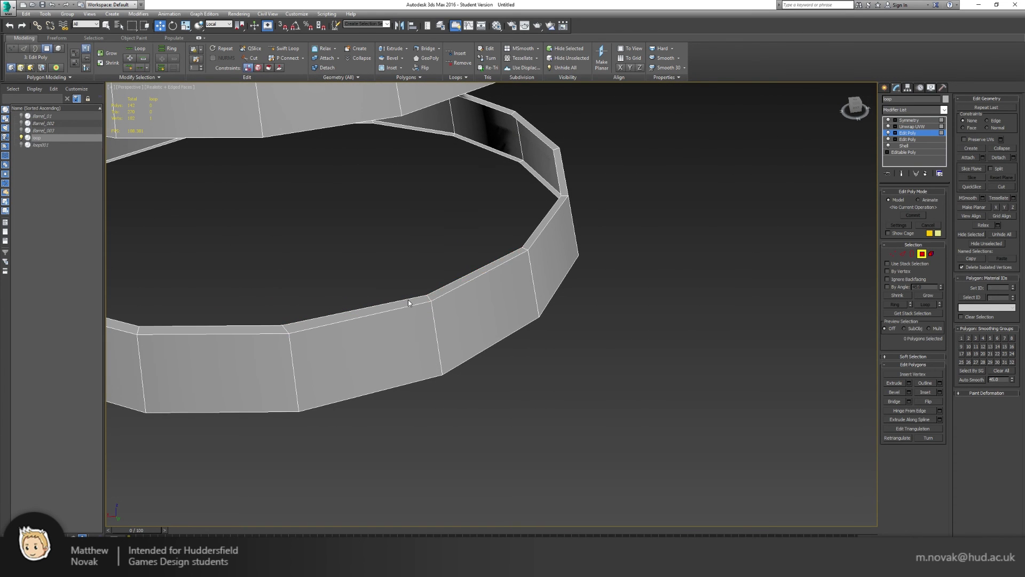
{"action": "left_click", "coordinate": [436, 293]}
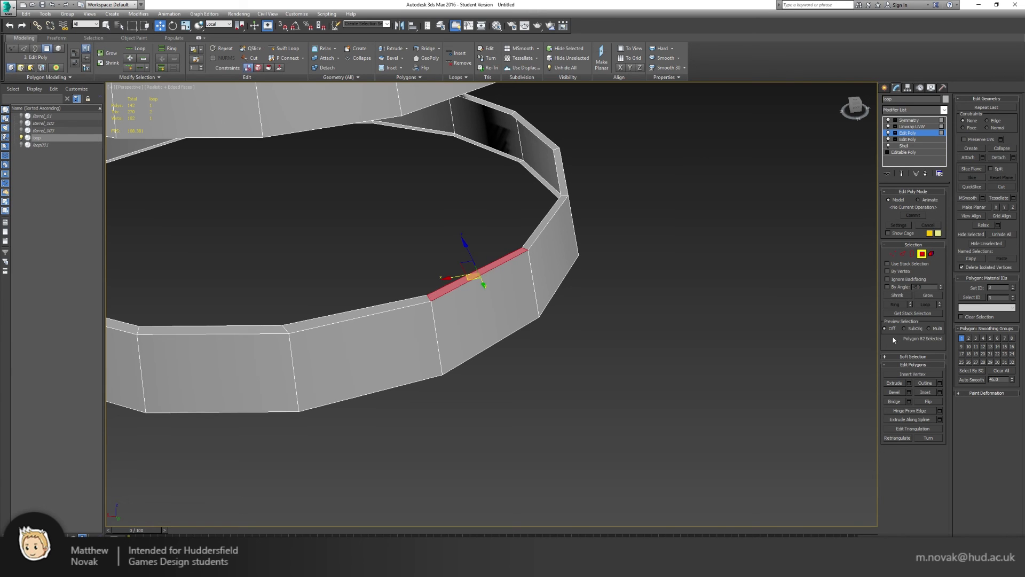
{"action": "left_click", "coordinate": [363, 312]}
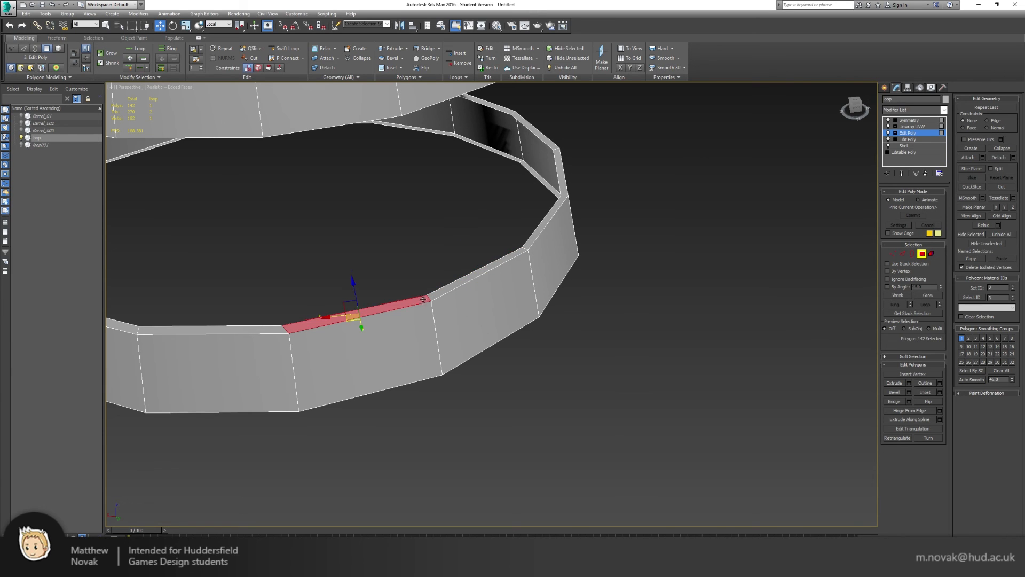
{"action": "left_click", "coordinate": [961, 337]}
{"action": "left_click", "coordinate": [456, 315]}
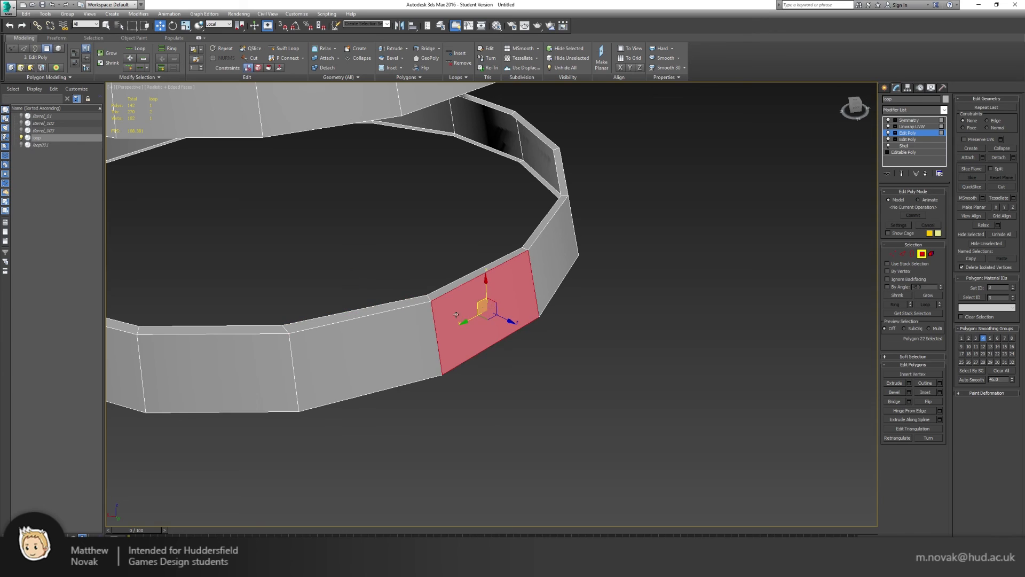
{"action": "left_click", "coordinate": [377, 337]}
- Delete the leftover polygon hidden behind the overlapping strap end on the inside of the lower hoop
{"action": "middle_click_drag", "start_coordinate": [444, 315], "coordinate": [408, 278], "text": "alt"}
{"action": "left_click", "coordinate": [399, 277]}
{"action": "left_click", "coordinate": [344, 269]}
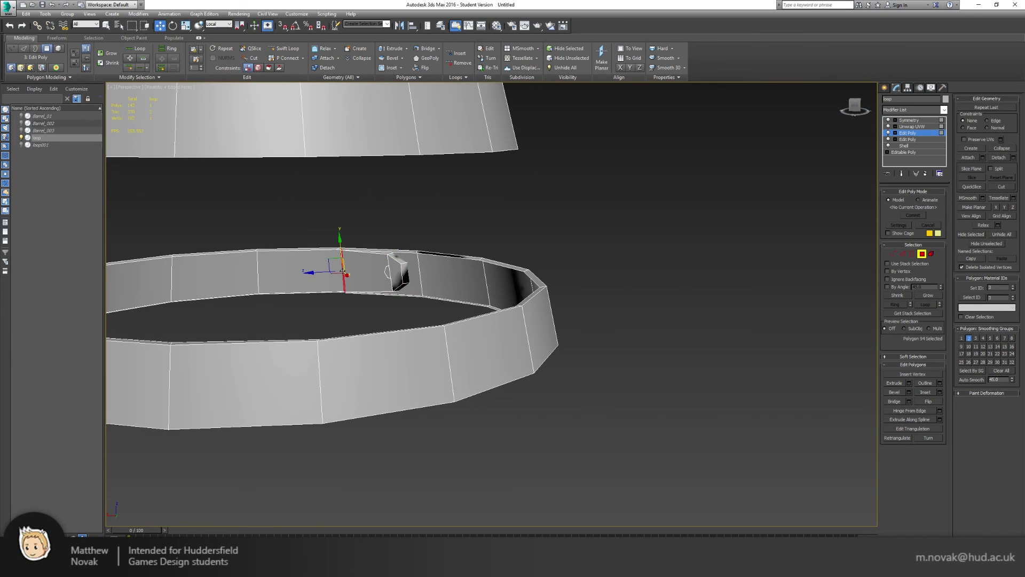
{"action": "middle_click_drag", "start_coordinate": [343, 270], "coordinate": [389, 281], "text": "alt"}
{"action": "scroll", "coordinate": [366, 278], "scroll_direction": "up", "scroll_amount": 5}
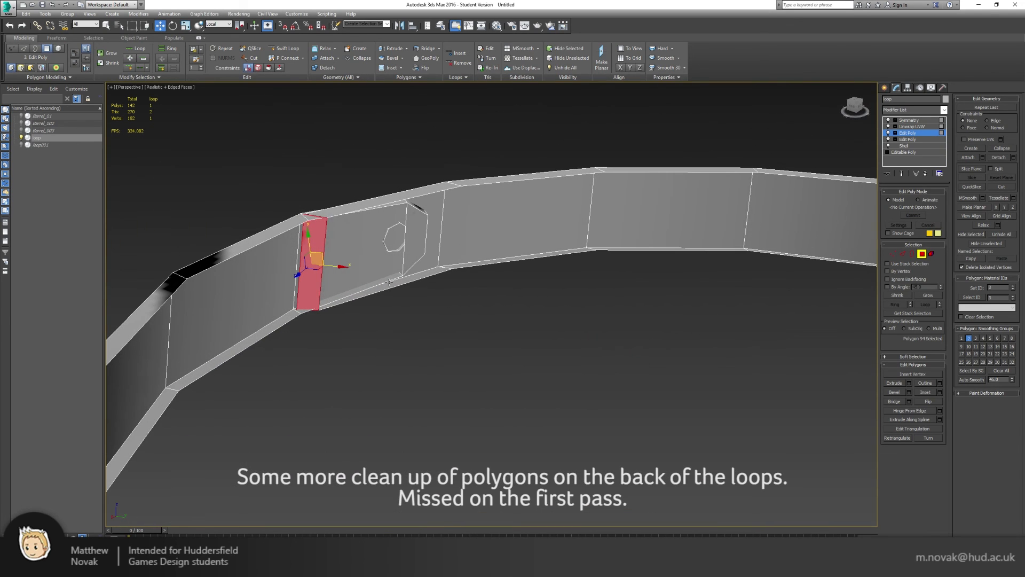
{"action": "key", "text": "Delete"}
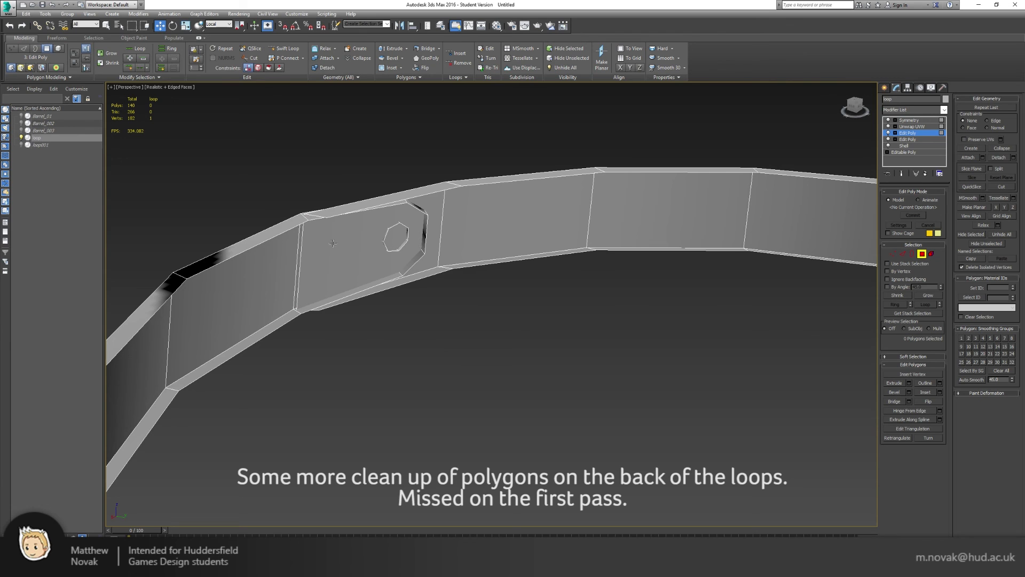
- Delete the two leftover polygons behind the overlapping strap end on the inside of the upper hoop
{"action": "middle_click_drag", "start_coordinate": [344, 237], "coordinate": [288, 315], "text": "alt"}
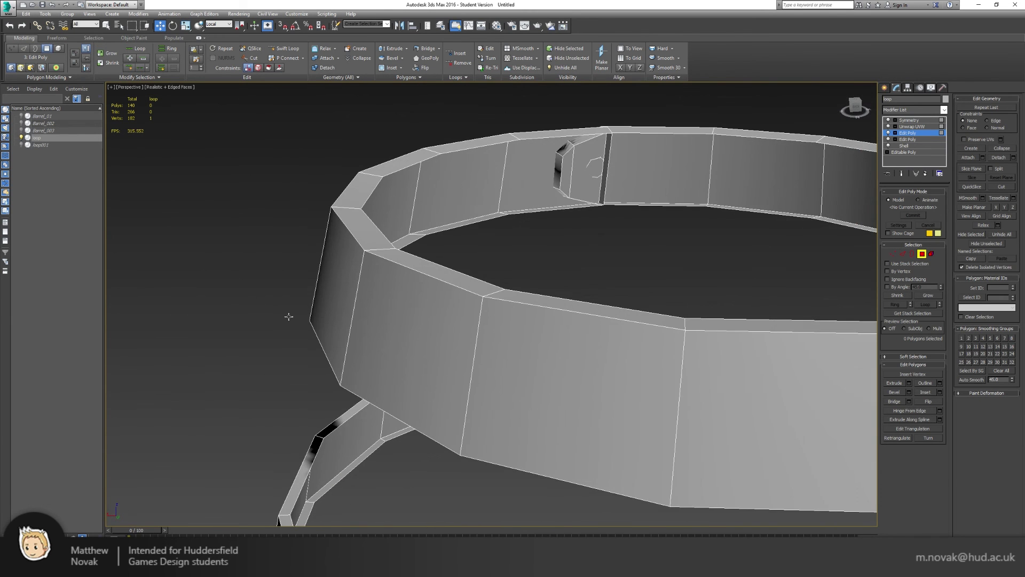
{"action": "middle_click_drag", "start_coordinate": [480, 214], "coordinate": [352, 309]}
{"action": "left_click", "coordinate": [454, 251]}
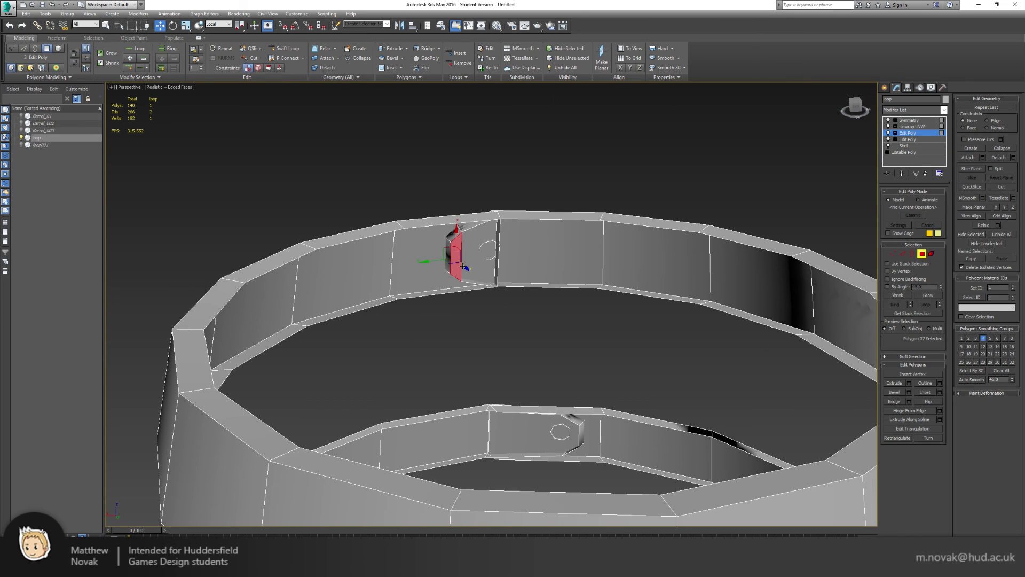
{"action": "key", "text": "Delete"}
{"action": "left_click", "coordinate": [497, 232]}
{"action": "key", "text": "Delete"}
- Return to the hoops' Unwrap UVW modifier and open the UV editor, moved clear of the hoops and enlarged
{"action": "middle_click_drag", "start_coordinate": [507, 252], "coordinate": [603, 274], "text": "alt"}
{"action": "scroll", "coordinate": [477, 239], "scroll_direction": "down", "scroll_amount": 8}
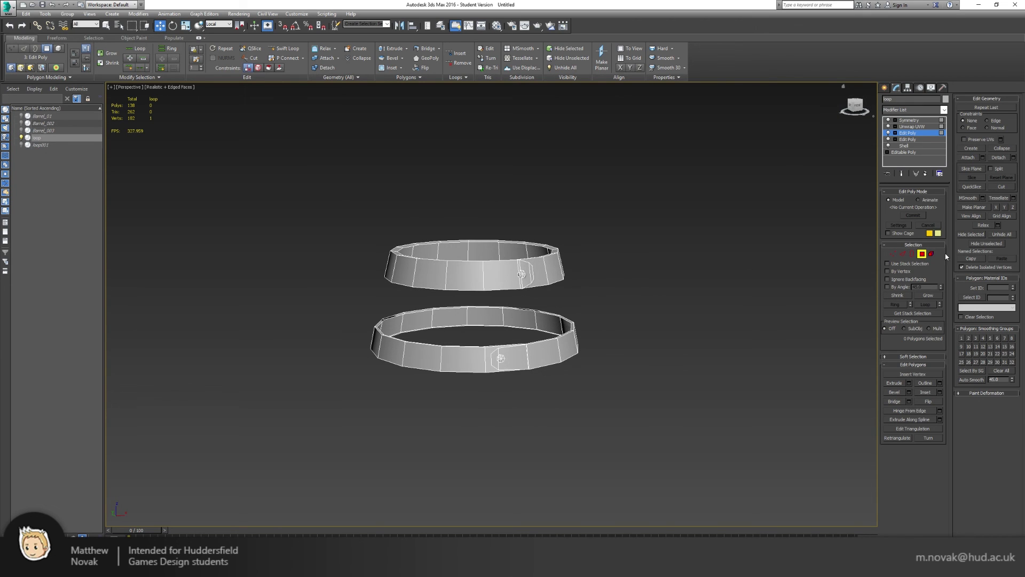
{"action": "left_click", "coordinate": [922, 254]}
{"action": "left_click", "coordinate": [913, 126]}
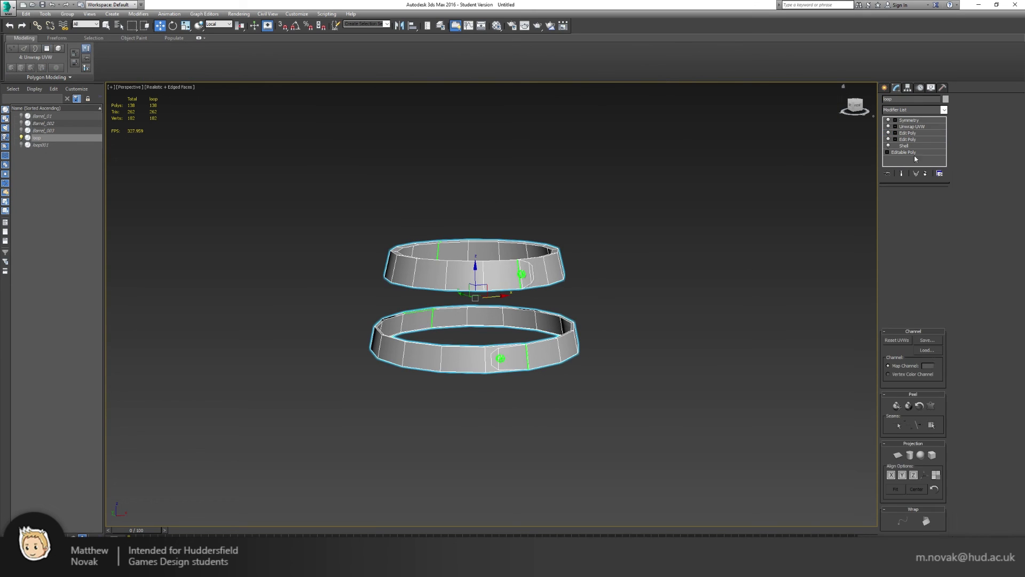
{"action": "left_click", "coordinate": [918, 284]}
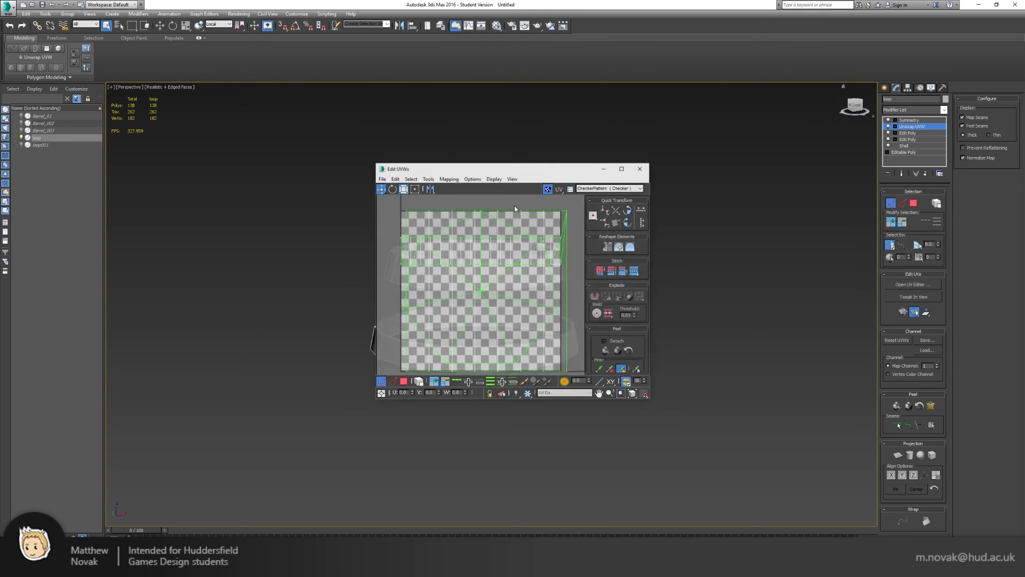
{"action": "left_click_drag", "start_coordinate": [521, 176], "coordinate": [178, 118]}
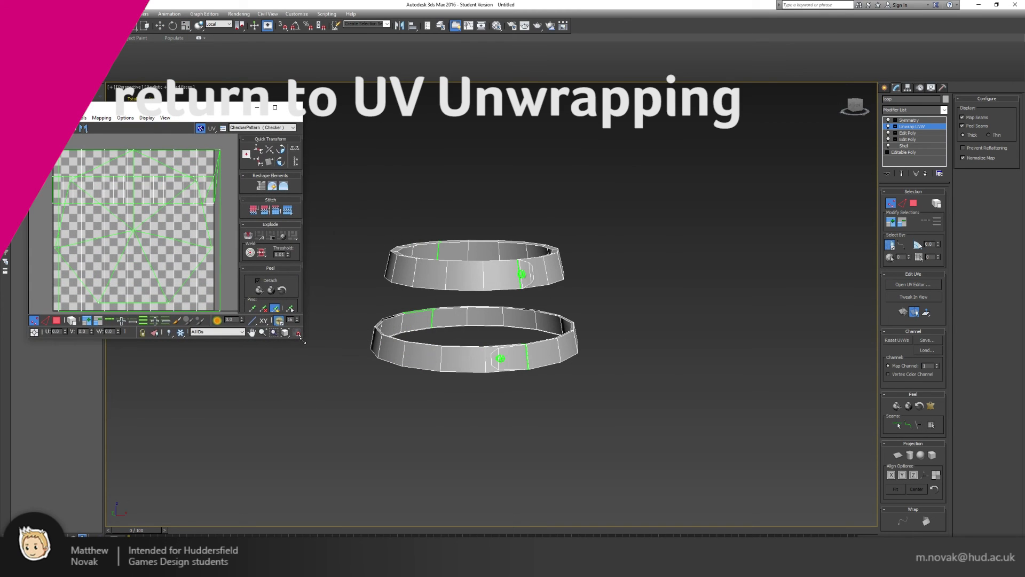
{"action": "left_click_drag", "start_coordinate": [302, 342], "coordinate": [348, 426]}
- Select all rivet faces on both hoops, hide the UV editor's checker background, and planar map the rivets
{"action": "left_click", "coordinate": [913, 203]}
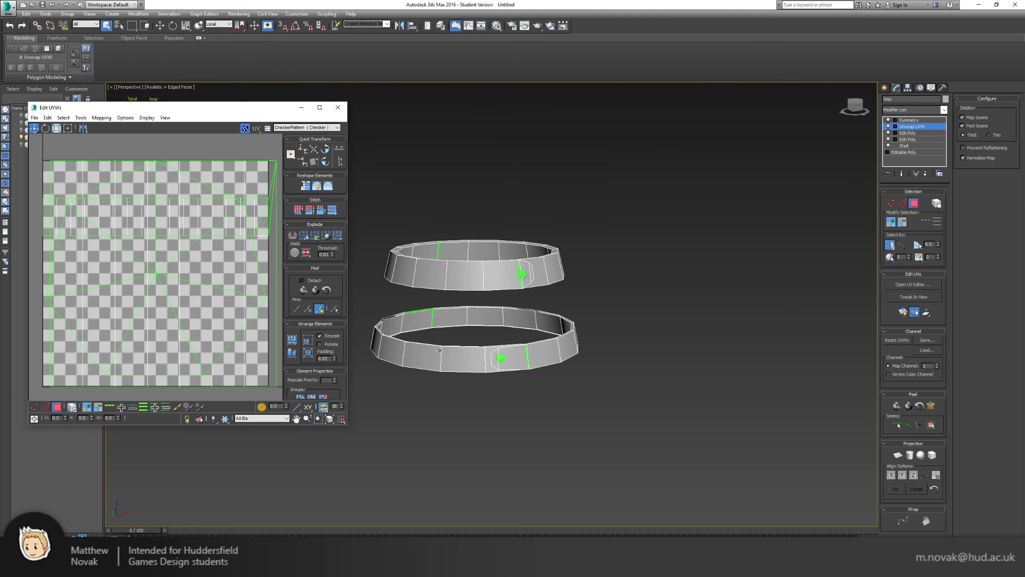
{"action": "left_click", "coordinate": [522, 279]}
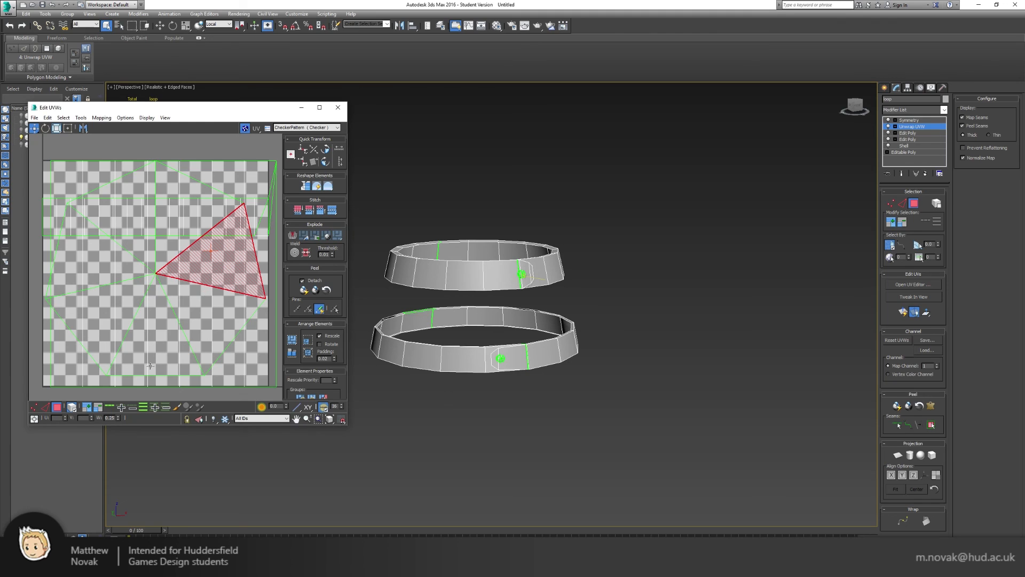
{"action": "left_click", "coordinate": [500, 362], "text": "ctrl"}
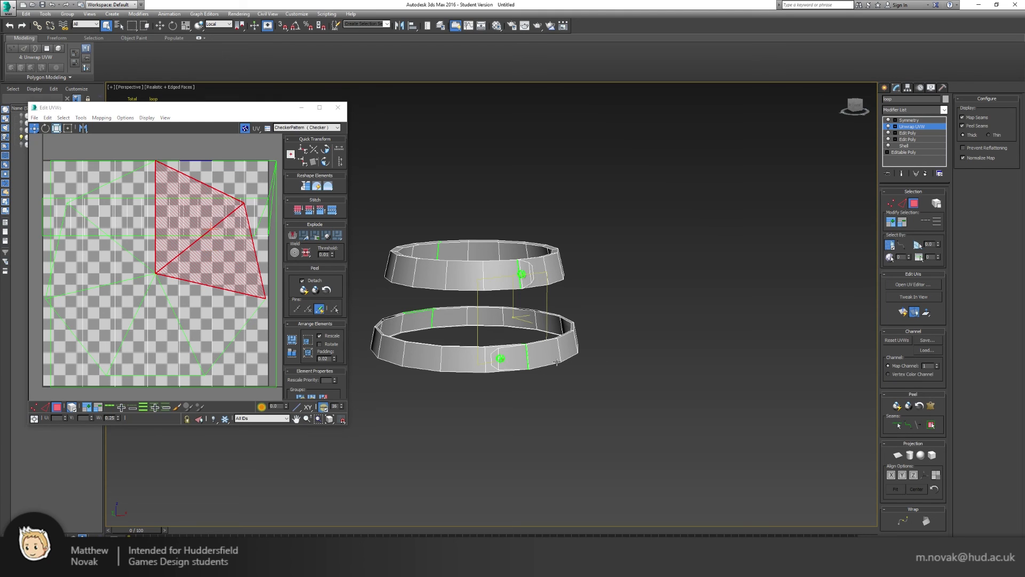
{"action": "left_click", "coordinate": [244, 130]}
{"action": "left_click", "coordinate": [244, 129]}
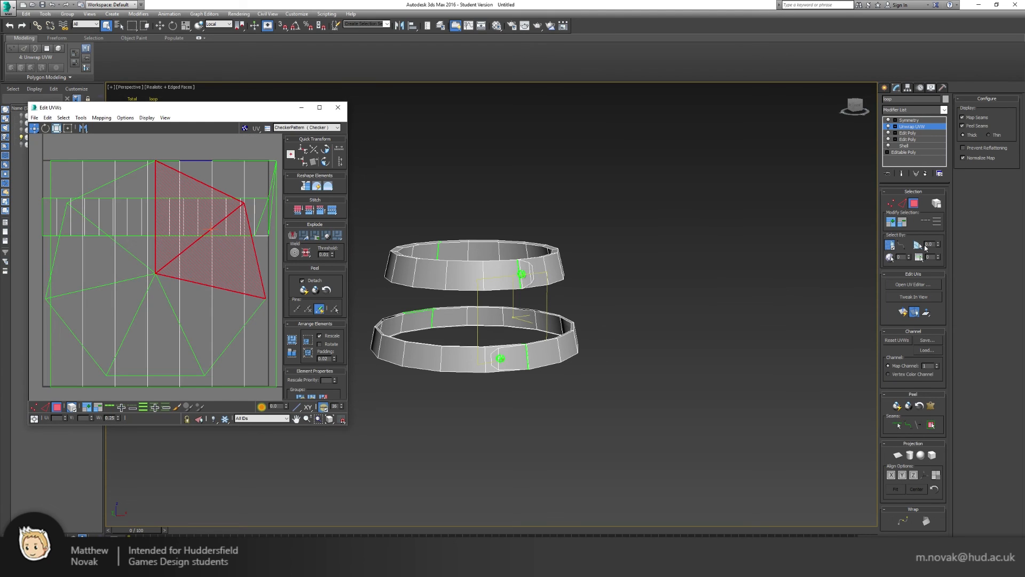
{"action": "left_click", "coordinate": [893, 222]}
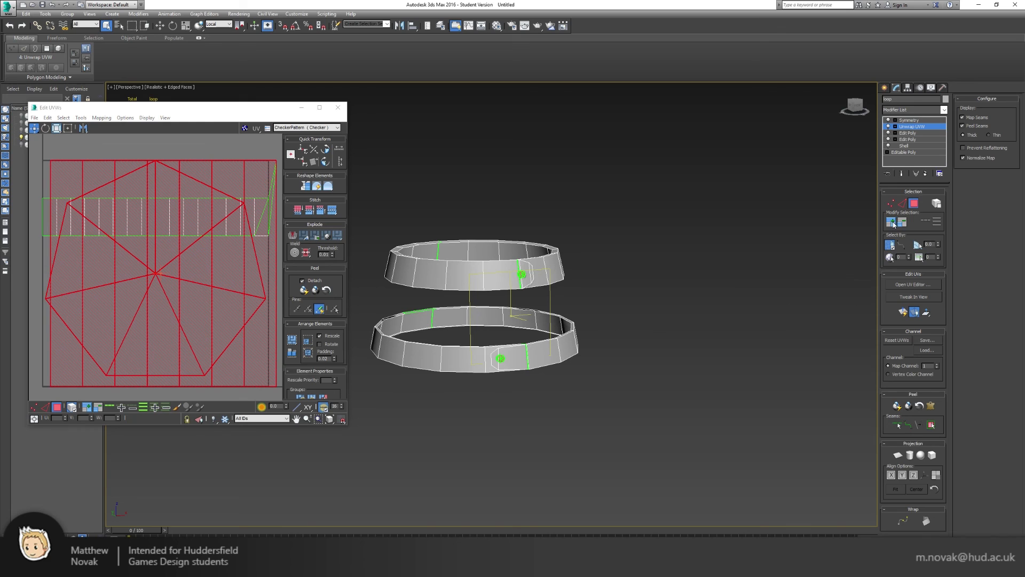
{"action": "left_click", "coordinate": [898, 457]}
{"action": "left_click", "coordinate": [900, 457]}
{"action": "scroll", "coordinate": [165, 312], "scroll_direction": "down", "scroll_amount": 5}
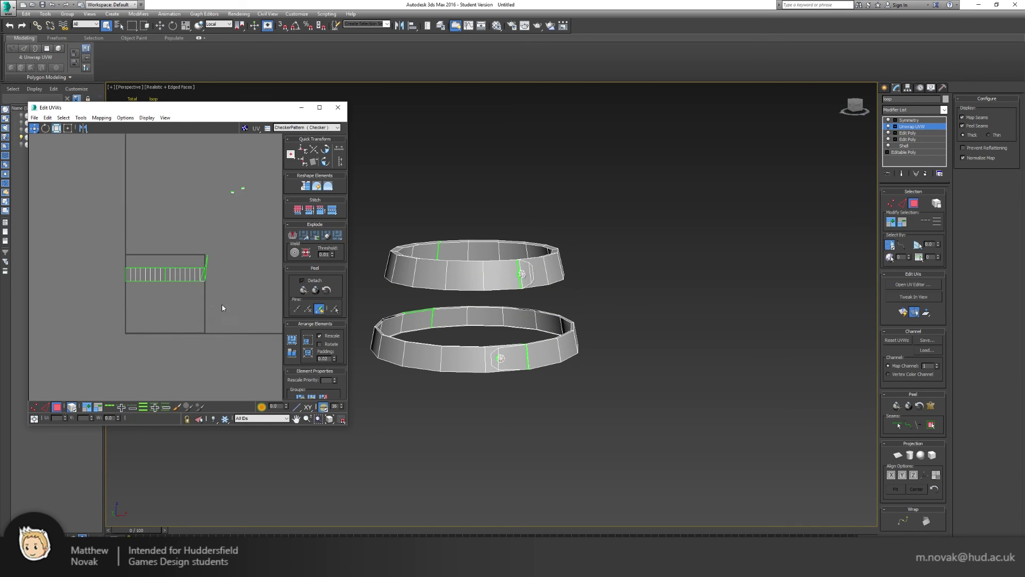
- Select the hoop bands' UV faces and exclude the upper hoop, keeping only the lower hoop selected
{"action": "left_click_drag", "start_coordinate": [220, 304], "coordinate": [111, 244]}
{"action": "mouse_move", "coordinate": [431, 256]}
{"action": "middle_mouse_down", "text": "alt"}
{"action": "mouse_move", "coordinate": [419, 237]}
{"action": "mouse_move", "coordinate": [416, 252]}
{"action": "middle_mouse_up", "text": "alt"}
{"action": "left_click_drag", "start_coordinate": [351, 220], "coordinate": [578, 291]}
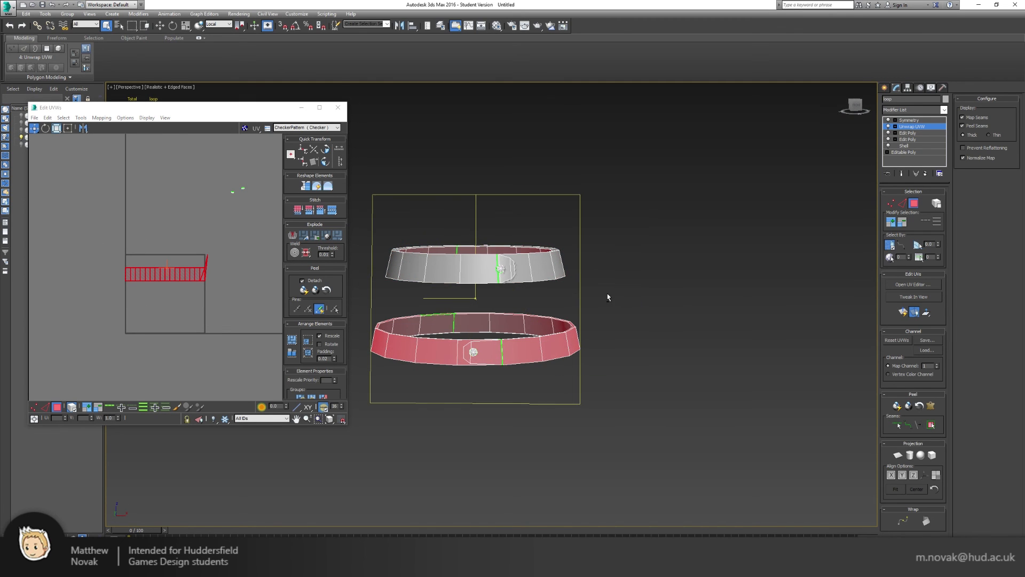
{"action": "middle_click_drag", "start_coordinate": [607, 294], "coordinate": [639, 302], "text": "alt"}
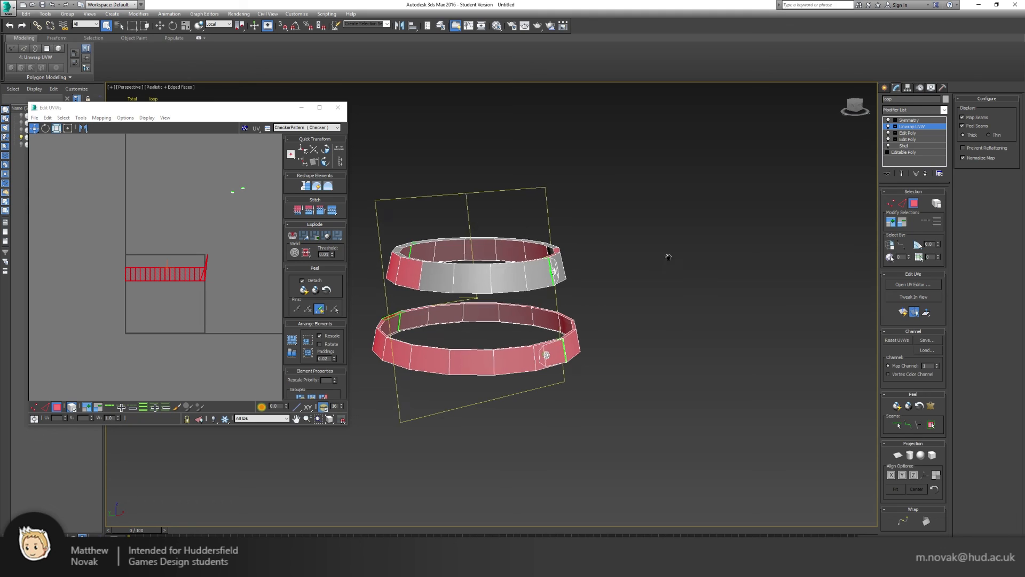
{"action": "middle_click_drag", "start_coordinate": [664, 254], "coordinate": [648, 254], "text": "alt"}
{"action": "left_click_drag", "start_coordinate": [406, 194], "coordinate": [680, 274]}
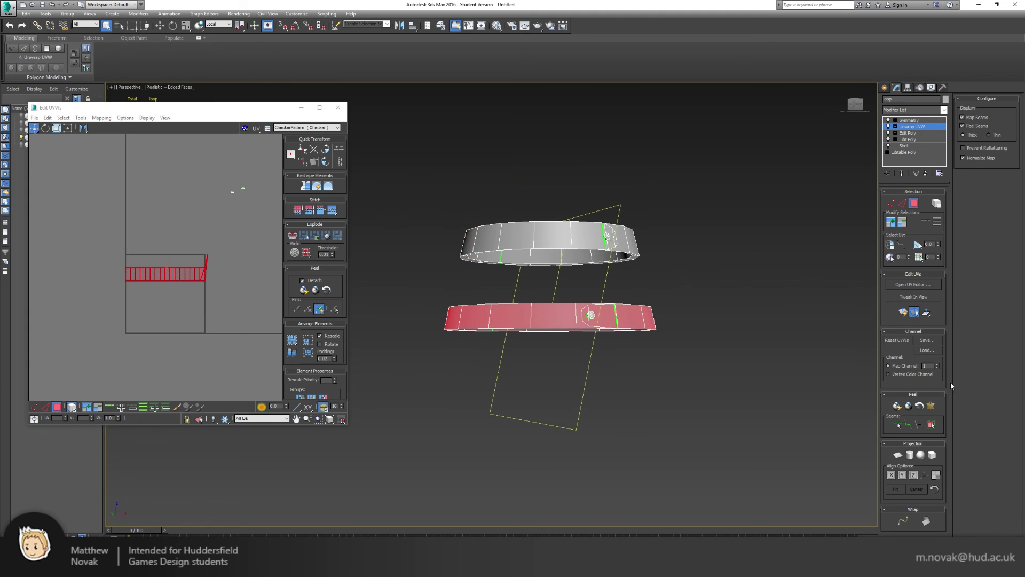
- Apply a fitted cylindrical projection to the lower hoop and move its UVs outside the UV square
{"action": "left_click", "coordinate": [909, 455]}
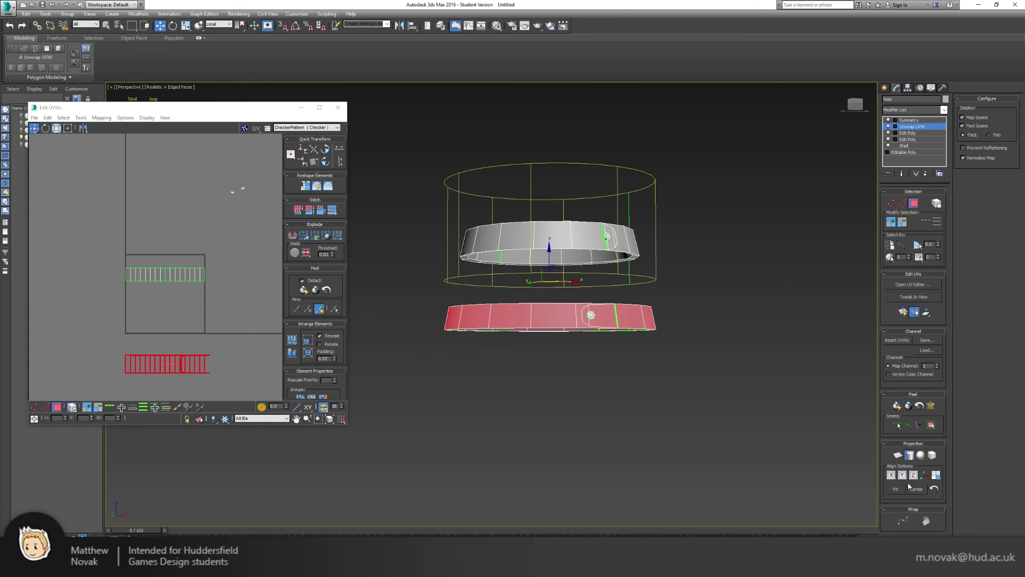
{"action": "left_click", "coordinate": [902, 490]}
{"action": "left_click", "coordinate": [910, 458]}
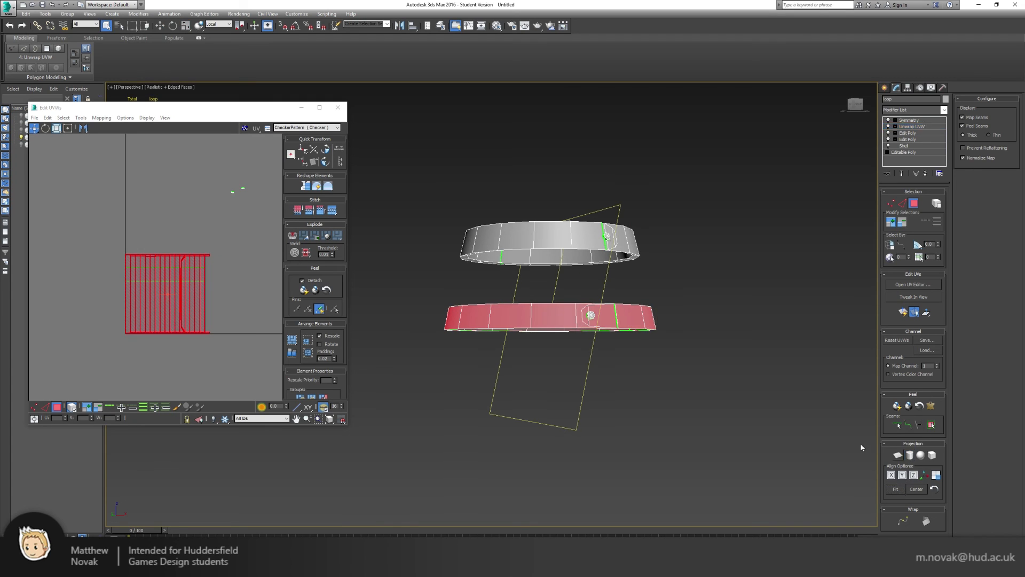
{"action": "left_click_drag", "start_coordinate": [199, 298], "coordinate": [149, 189]}
- Move the lower hoop's UVs clear of the UV square, apply a fitted cylindrical projection to the upper hoop and shift its UVs aside
{"action": "left_click_drag", "start_coordinate": [231, 282], "coordinate": [97, 245]}
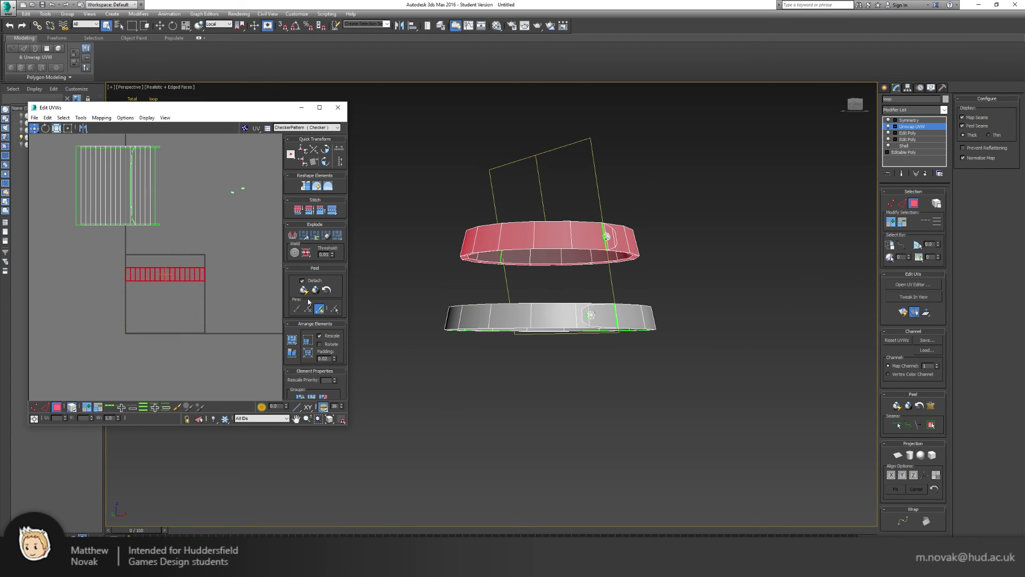
{"action": "left_click", "coordinate": [909, 455]}
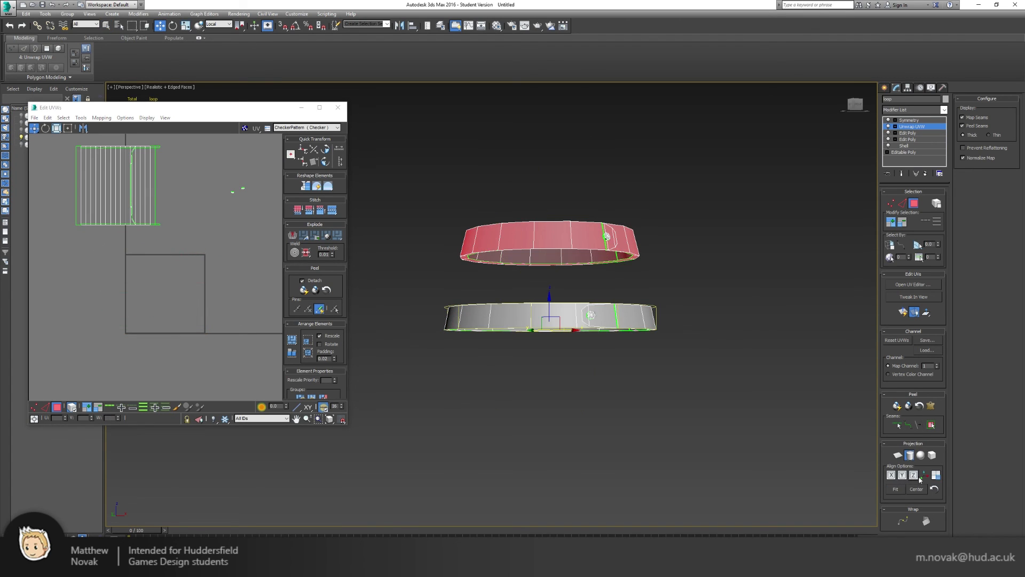
{"action": "left_click", "coordinate": [897, 489]}
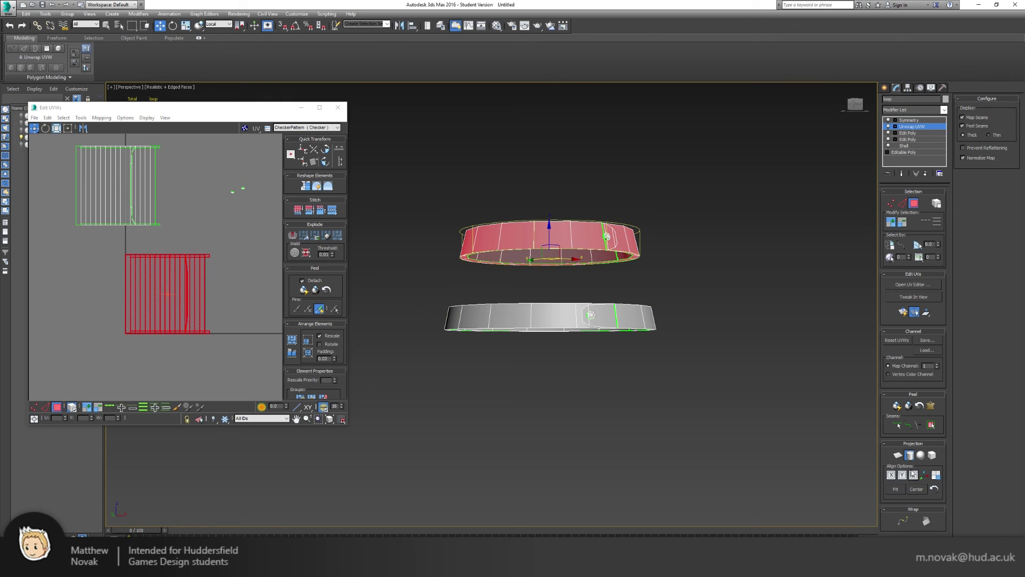
{"action": "left_click", "coordinate": [909, 455]}
{"action": "left_click_drag", "start_coordinate": [176, 293], "coordinate": [104, 291]}
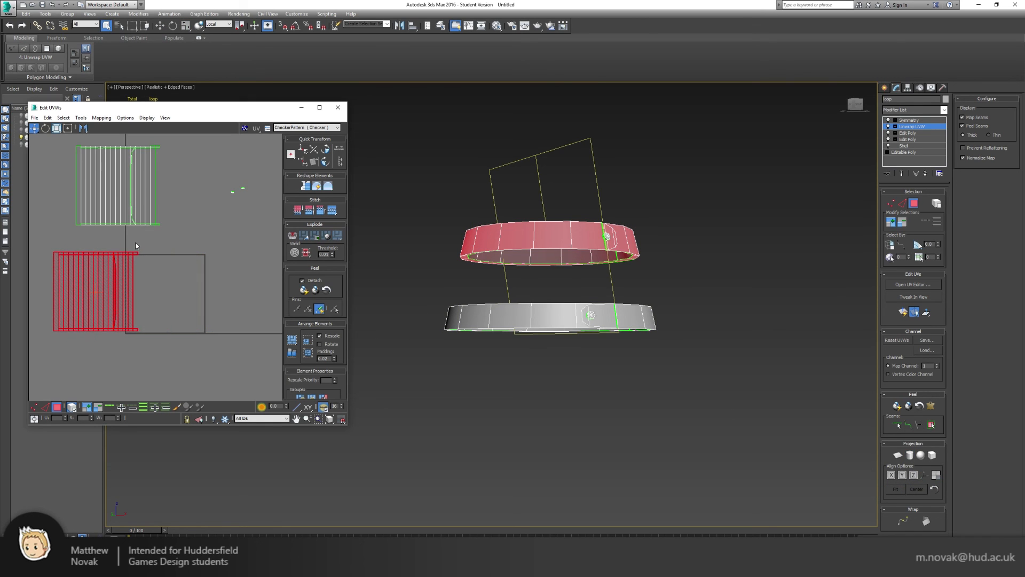
{"action": "middle_click_drag", "start_coordinate": [600, 301], "coordinate": [705, 290], "text": "alt"}
{"action": "left_click", "coordinate": [210, 314]}
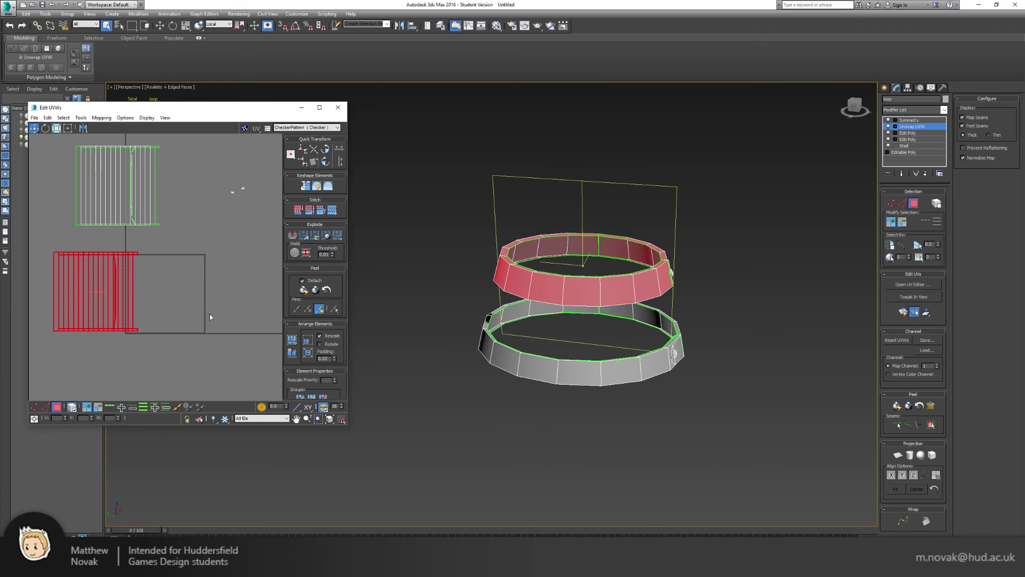
- Display the checker map of the hoops' material in the viewport using the Material Editor, closing the editor when done
{"action": "middle_click_drag", "start_coordinate": [636, 288], "coordinate": [601, 292], "text": "alt"}
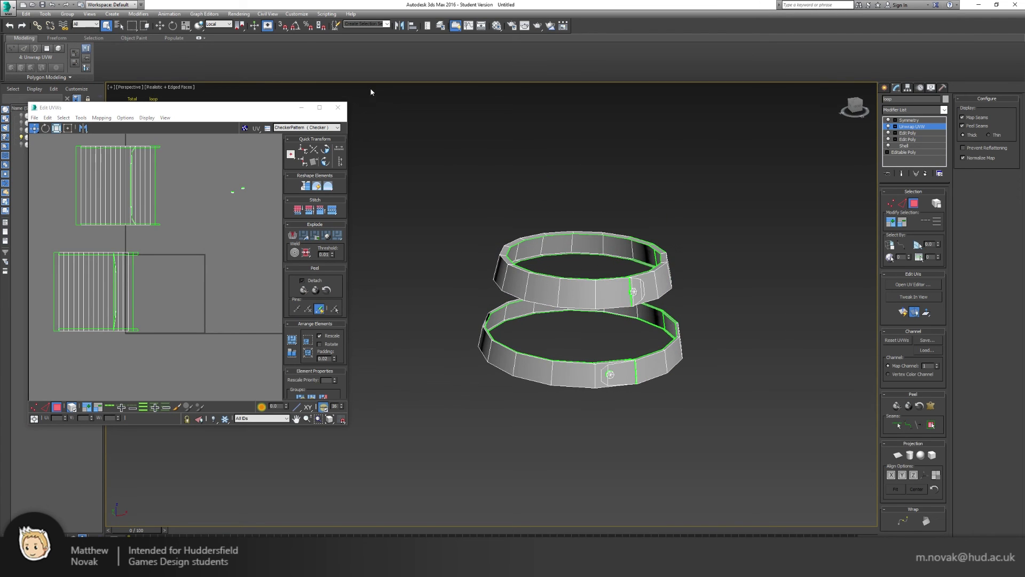
{"action": "left_click", "coordinate": [497, 26]}
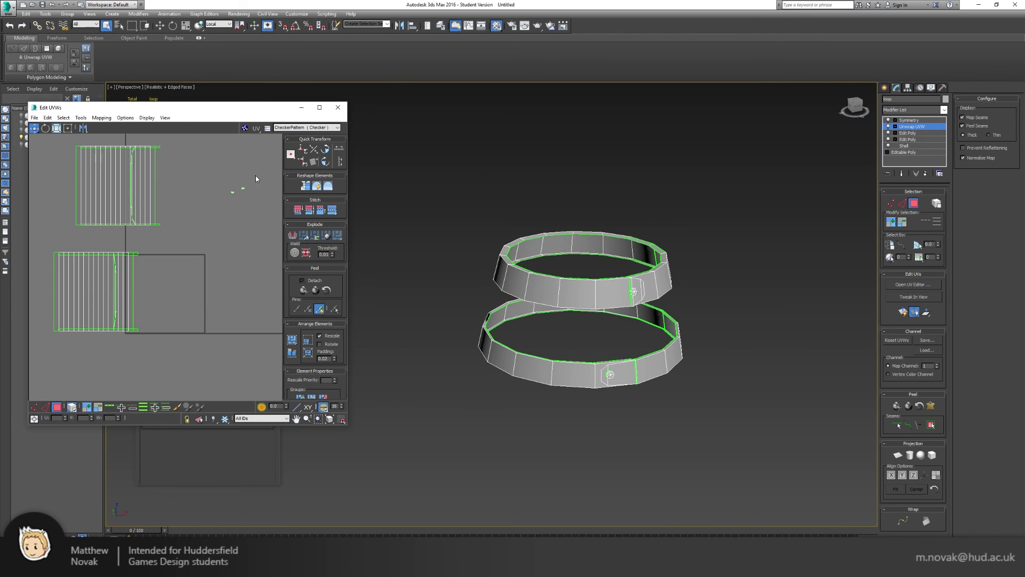
{"action": "left_click_drag", "start_coordinate": [272, 116], "coordinate": [296, 236]}
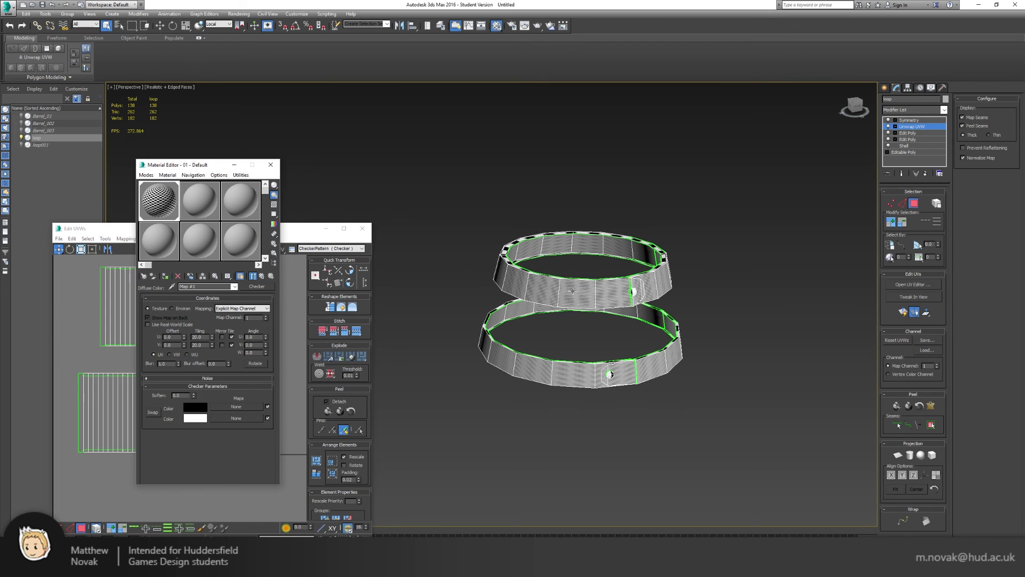
{"action": "left_click", "coordinate": [271, 165]}
- Reposition the UV editor and examine the checker pattern's stretching around both hoops at close range
{"action": "left_click_drag", "start_coordinate": [295, 230], "coordinate": [372, 153]}
{"action": "scroll", "coordinate": [283, 294], "scroll_direction": "up", "scroll_amount": 3}
{"action": "middle_click_drag", "start_coordinate": [249, 309], "coordinate": [327, 286]}
{"action": "middle_click_drag", "start_coordinate": [627, 316], "coordinate": [599, 304], "text": "alt"}
{"action": "scroll", "coordinate": [601, 302], "scroll_direction": "up", "scroll_amount": 3}
{"action": "mouse_move", "coordinate": [592, 413]}
{"action": "middle_mouse_down", "text": "alt"}
{"action": "mouse_move", "coordinate": [595, 434]}
{"action": "mouse_move", "coordinate": [571, 434]}
{"action": "mouse_move", "coordinate": [605, 428]}
{"action": "middle_mouse_up", "text": "alt"}
{"action": "scroll", "coordinate": [591, 458], "scroll_direction": "up", "scroll_amount": 3}
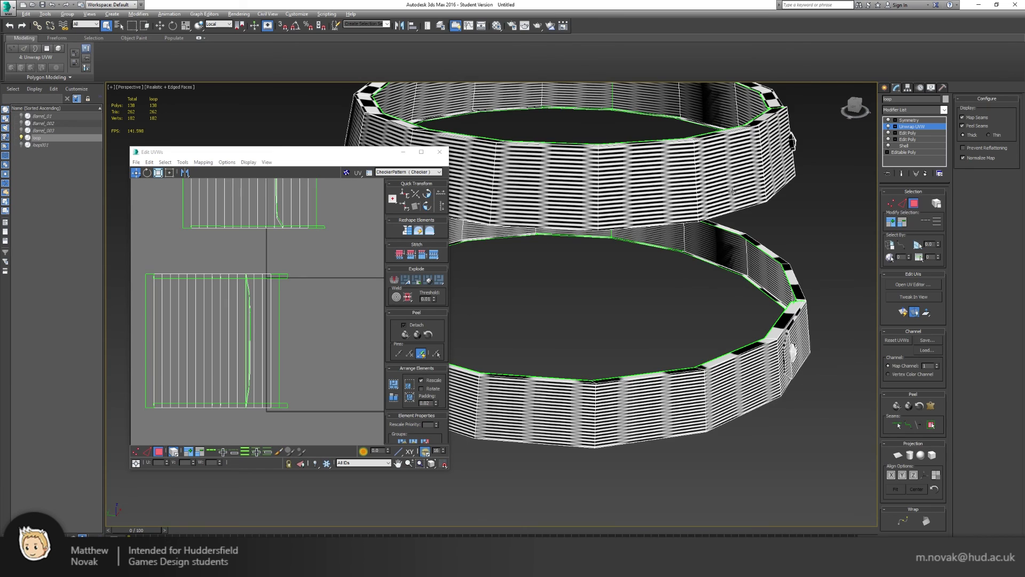
{"action": "middle_click_drag", "start_coordinate": [730, 181], "coordinate": [755, 201], "text": "alt"}
- Select the upper hoop's larger UV island and move it away from the smaller island overlapping it
{"action": "left_click", "coordinate": [311, 261]}
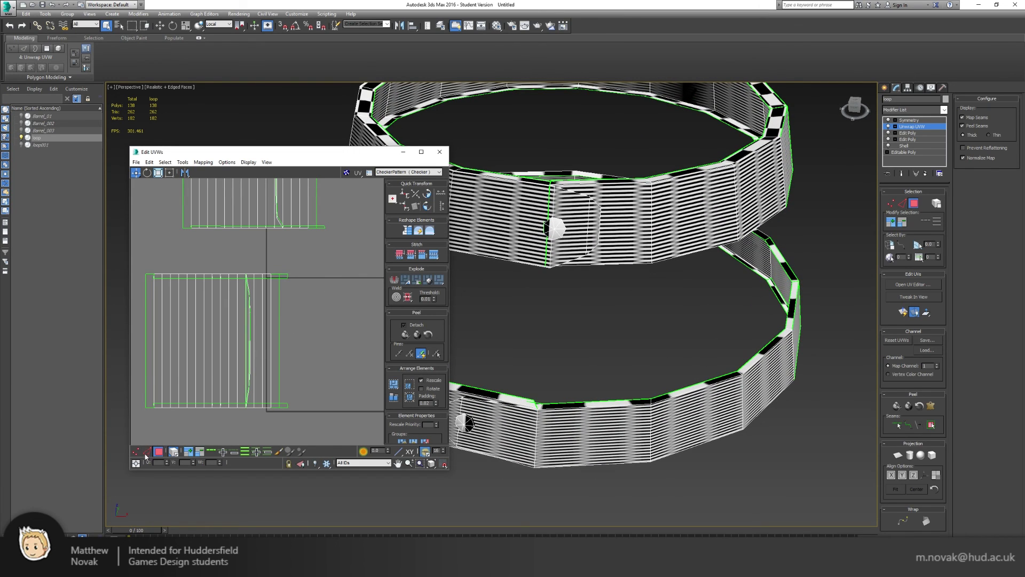
{"action": "left_click", "coordinate": [217, 403]}
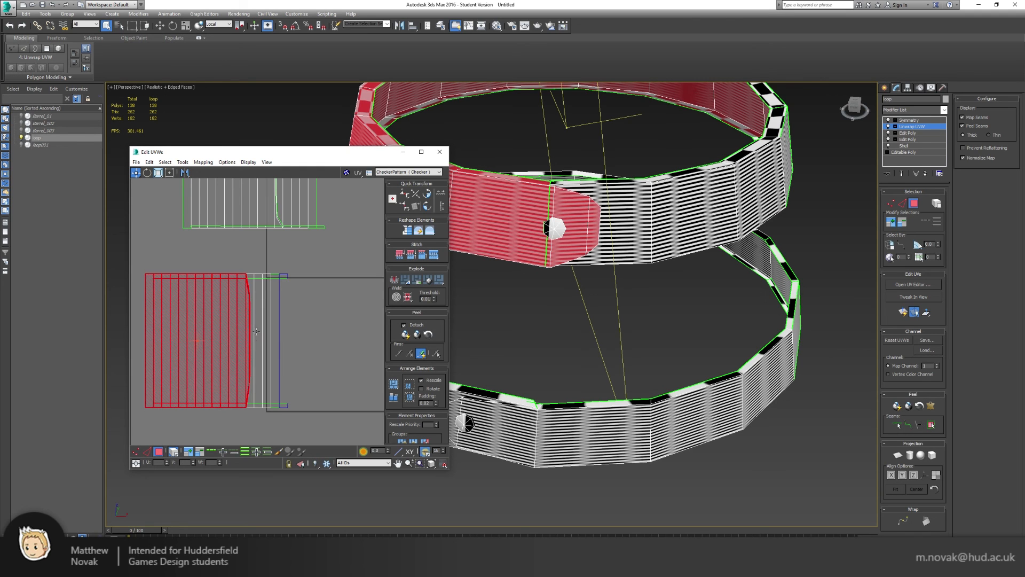
{"action": "scroll", "coordinate": [254, 331], "scroll_direction": "down", "scroll_amount": 2}
{"action": "left_click_drag", "start_coordinate": [216, 334], "coordinate": [180, 335]}
{"action": "middle_click_drag", "start_coordinate": [569, 211], "coordinate": [622, 318]}
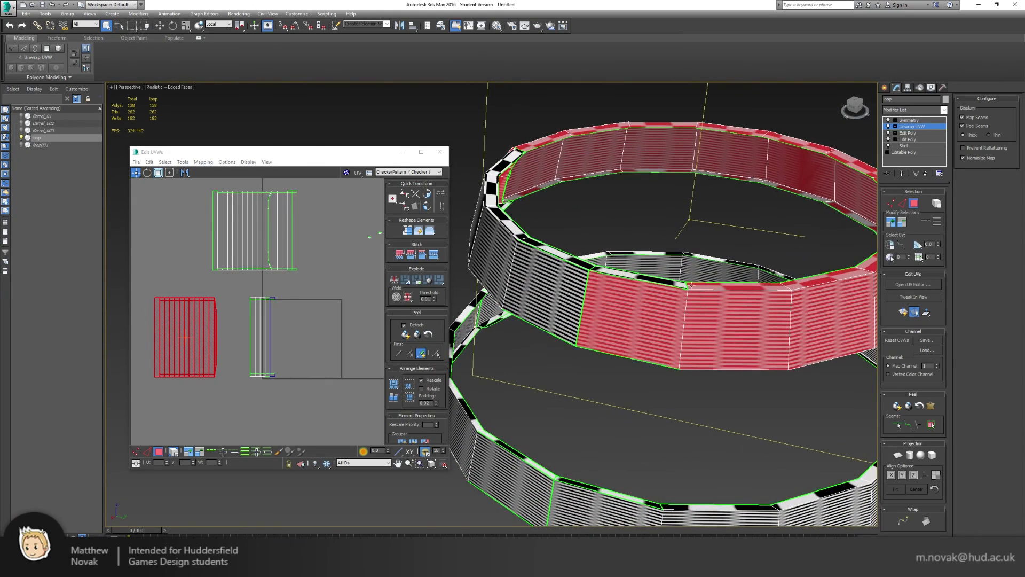
{"action": "left_click", "coordinate": [626, 411]}
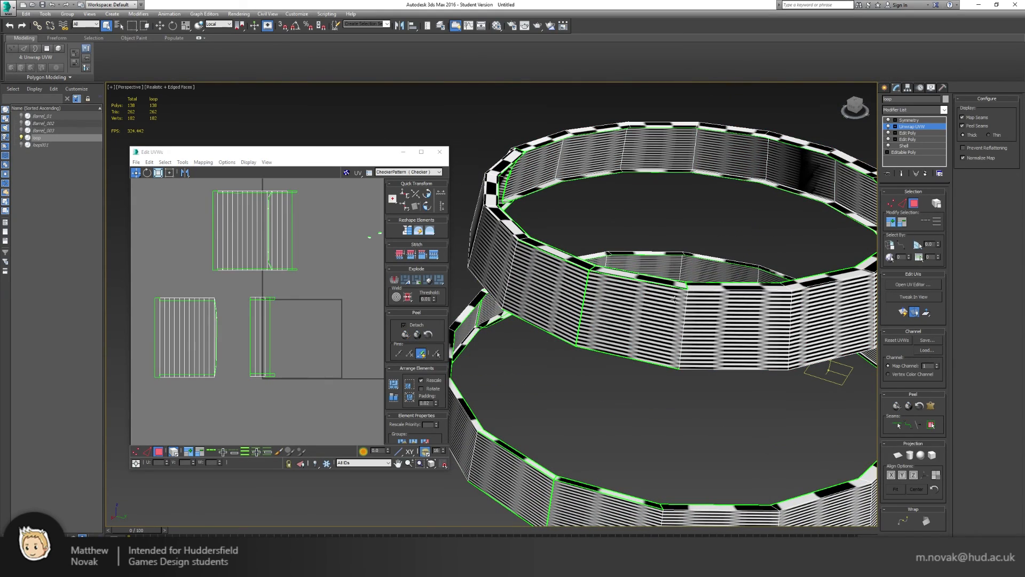
{"action": "middle_click_drag", "start_coordinate": [586, 285], "coordinate": [560, 286], "text": "alt"}
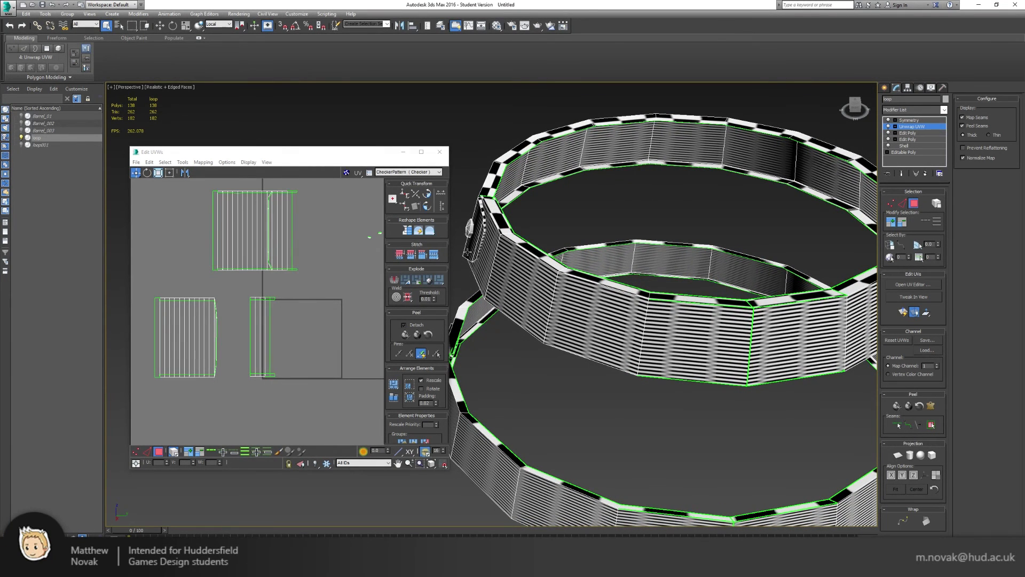
- Move the upper hoop's two UV islands below the UV square, with the smaller island before the left end of the larger one
{"action": "left_click", "coordinate": [235, 301]}
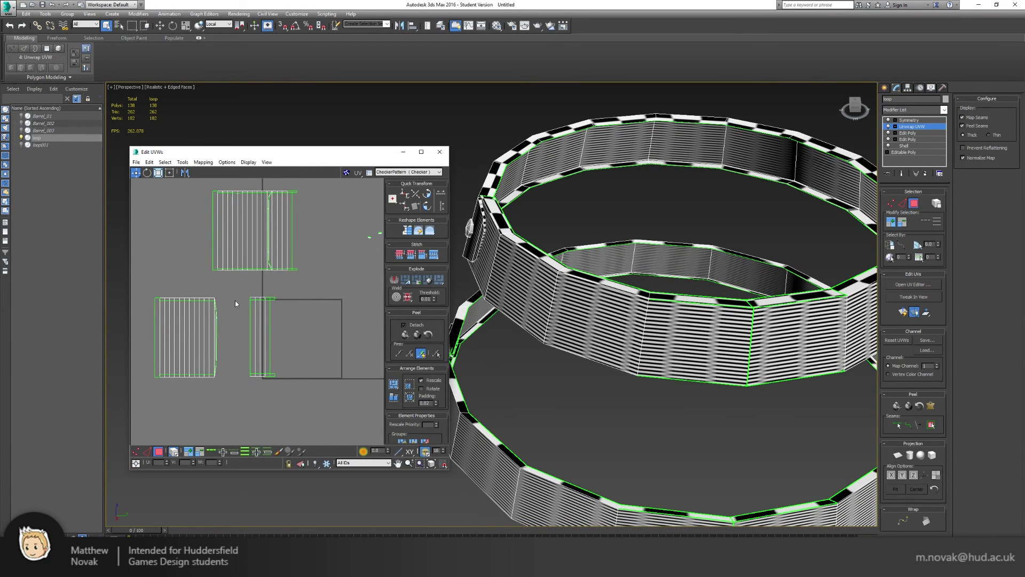
{"action": "left_click", "coordinate": [187, 331]}
{"action": "left_click_drag", "start_coordinate": [188, 330], "coordinate": [330, 331]}
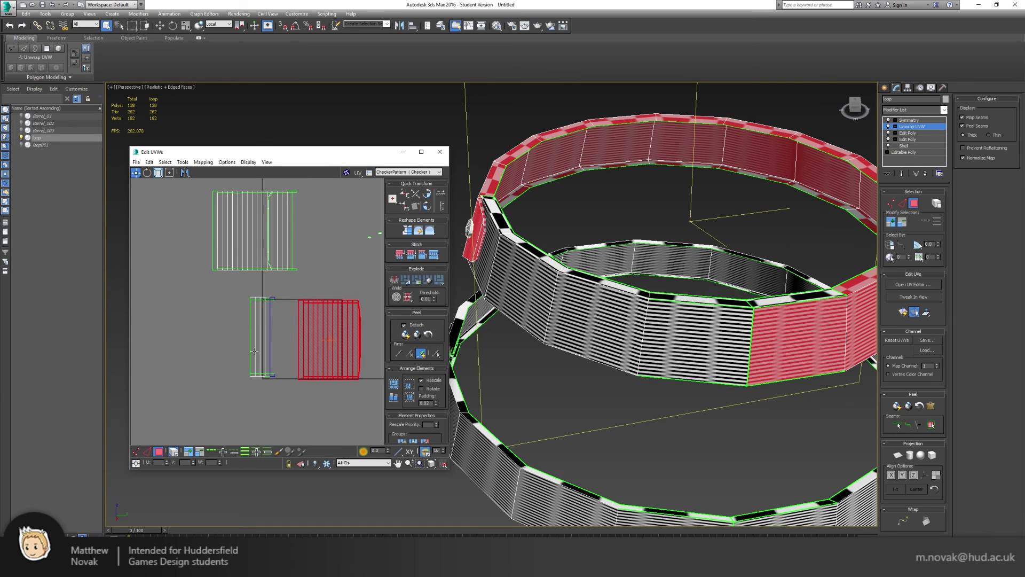
{"action": "left_click_drag", "start_coordinate": [260, 342], "coordinate": [198, 403]}
{"action": "middle_click_drag", "start_coordinate": [254, 351], "coordinate": [250, 260]}
{"action": "left_click_drag", "start_coordinate": [329, 251], "coordinate": [276, 344]}
{"action": "left_click", "coordinate": [196, 307]}
{"action": "left_click_drag", "start_coordinate": [196, 307], "coordinate": [203, 341]}
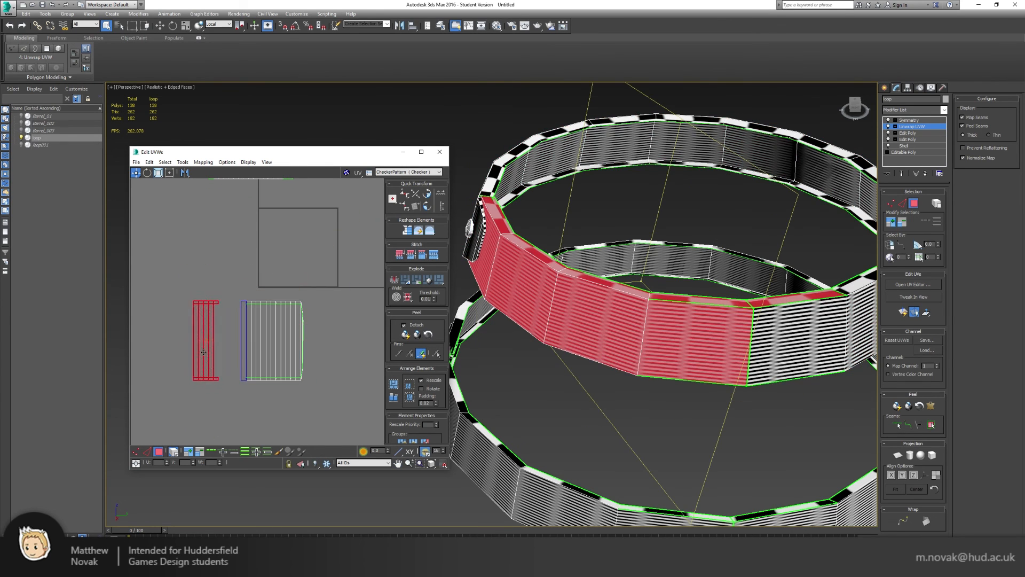
- Select both upper hoop islands and use Freeform to widen and flatten them, correcting the checker stretching
{"action": "left_click", "coordinate": [272, 341]}
{"action": "left_click_drag", "start_coordinate": [356, 383], "coordinate": [195, 282]}
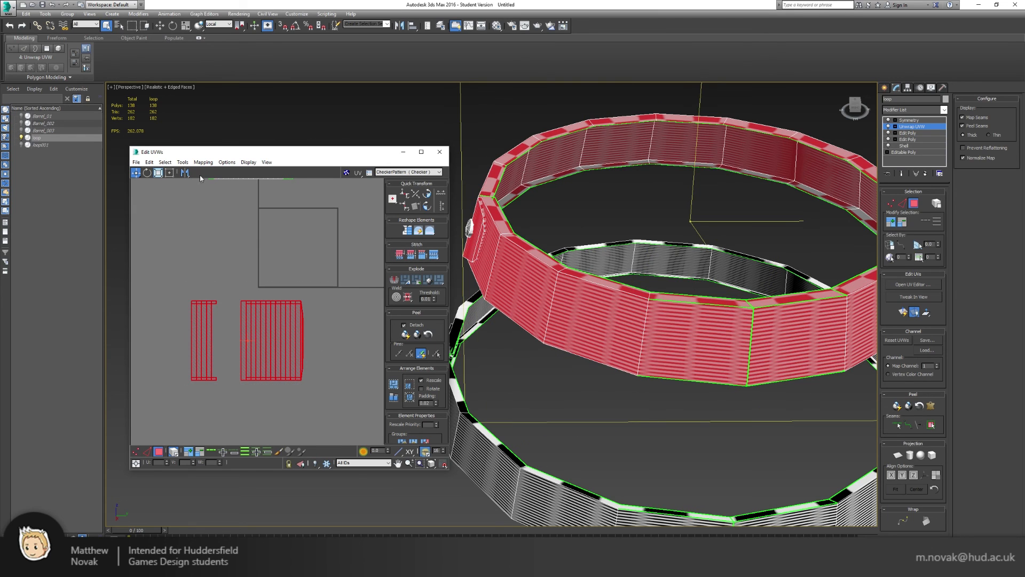
{"action": "left_click", "coordinate": [170, 173]}
{"action": "left_click_drag", "start_coordinate": [304, 305], "coordinate": [377, 327]}
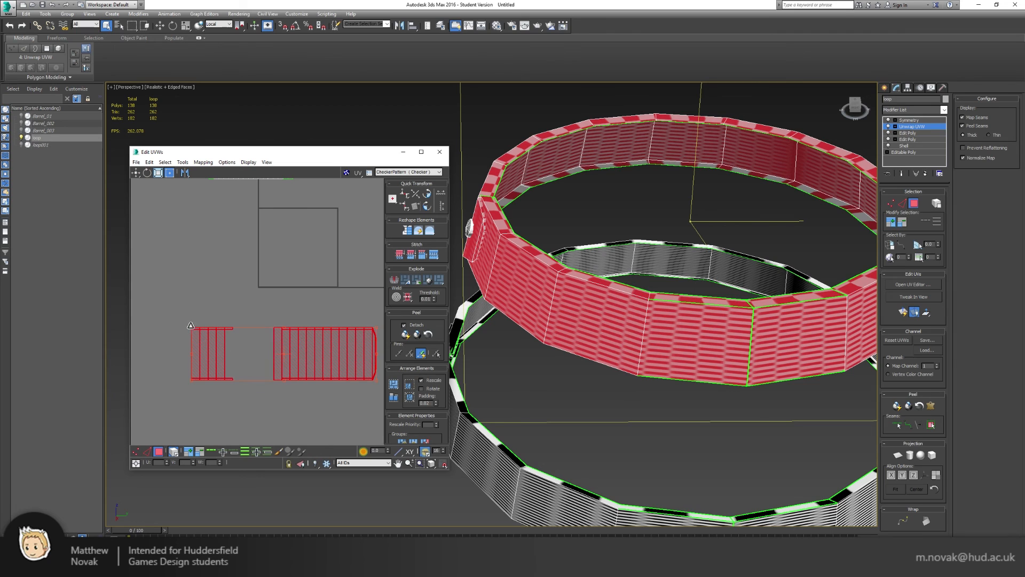
{"action": "left_click_drag", "start_coordinate": [191, 324], "coordinate": [209, 363]}
{"action": "left_click", "coordinate": [331, 395]}
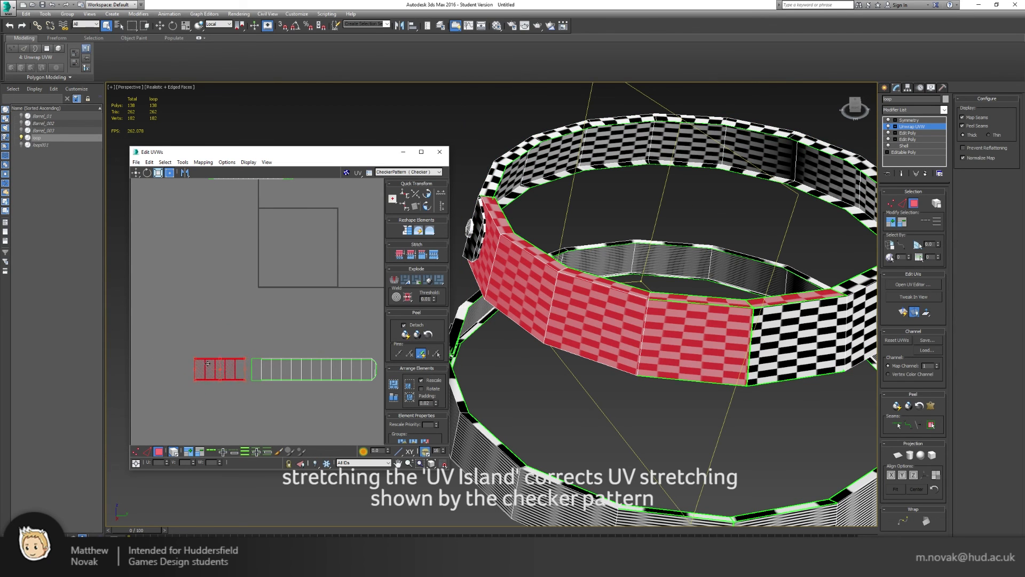
- Select the upper hoop's larger UV island and align its end closely beside the smaller island
{"action": "left_click", "coordinate": [370, 369]}
{"action": "scroll", "coordinate": [247, 376], "scroll_direction": "up", "scroll_amount": 2}
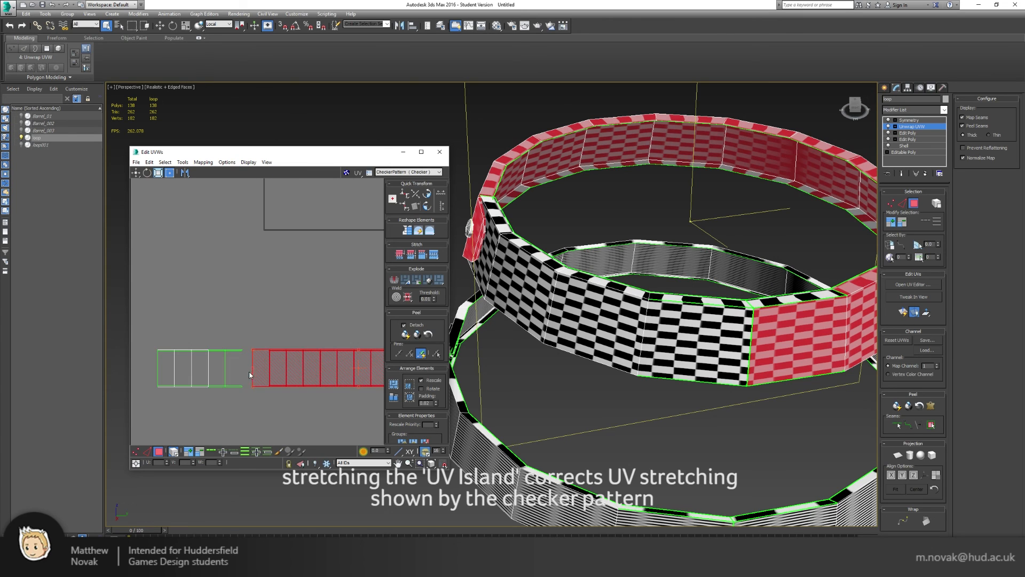
{"action": "left_click", "coordinate": [229, 376]}
{"action": "scroll", "coordinate": [235, 376], "scroll_direction": "up", "scroll_amount": 3}
{"action": "left_click", "coordinate": [316, 359]}
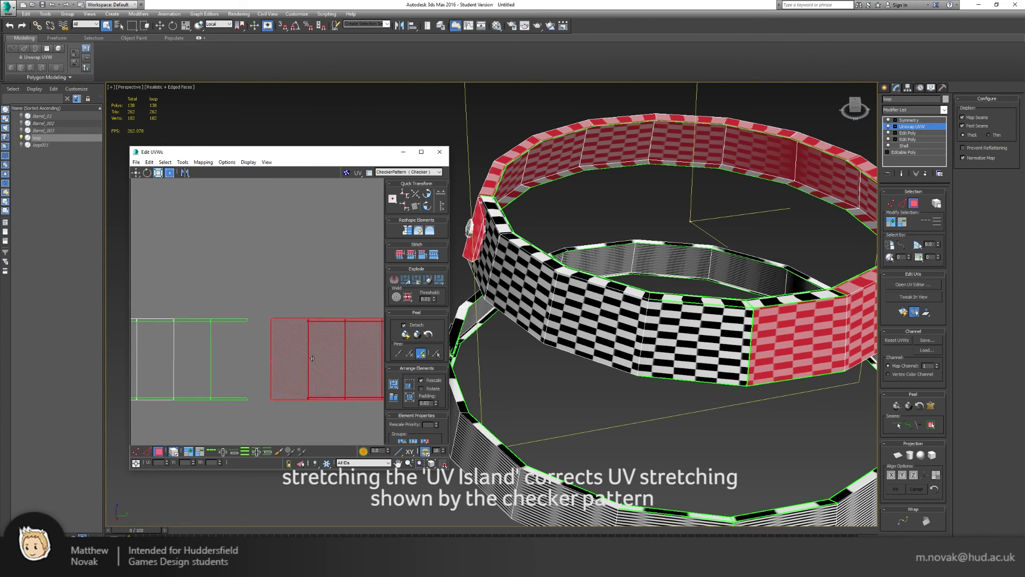
{"action": "mouse_move", "coordinate": [316, 358]}
{"action": "left_mouse_down"}
{"action": "mouse_move", "coordinate": [285, 363]}
{"action": "mouse_move", "coordinate": [306, 357]}
{"action": "left_mouse_up"}
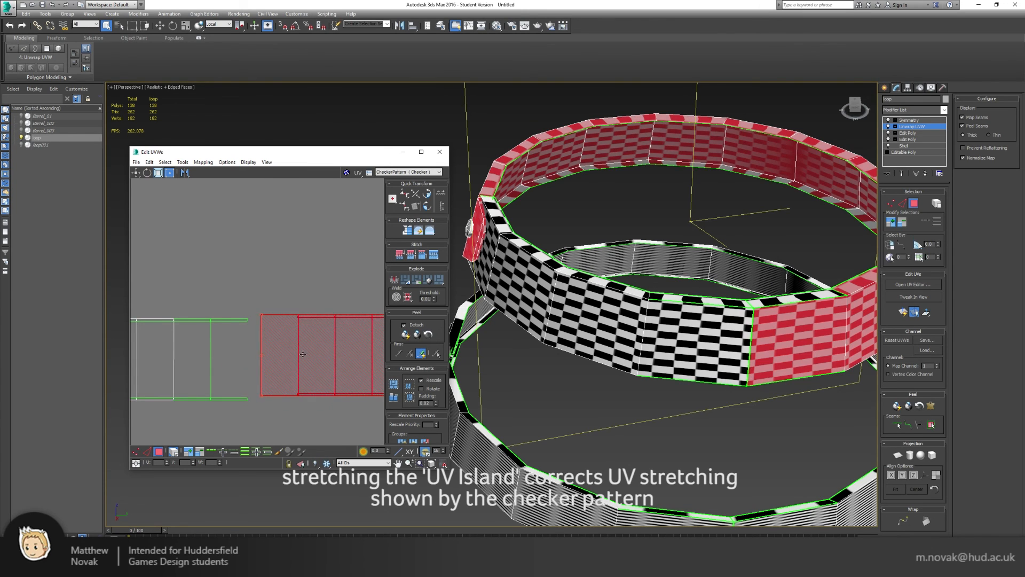
- In edge mode, try to join the facing ends of the upper hoop's two UV islands at their matching seam edges
{"action": "left_click", "coordinate": [146, 451]}
{"action": "left_click", "coordinate": [256, 376]}
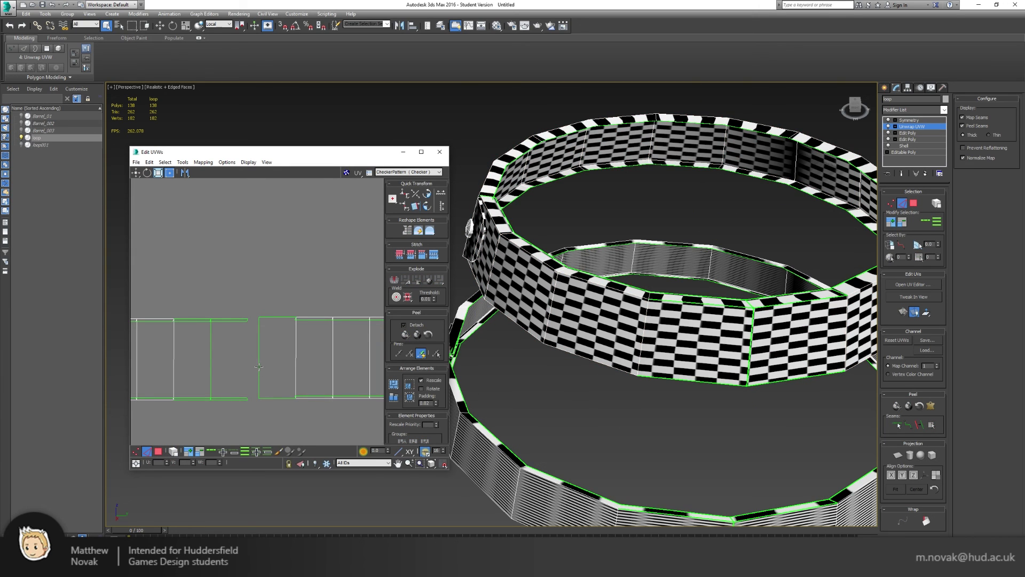
{"action": "left_click", "coordinate": [258, 368]}
{"action": "scroll", "coordinate": [240, 329], "scroll_direction": "down", "scroll_amount": 3}
{"action": "scroll", "coordinate": [240, 328], "scroll_direction": "up", "scroll_amount": 2}
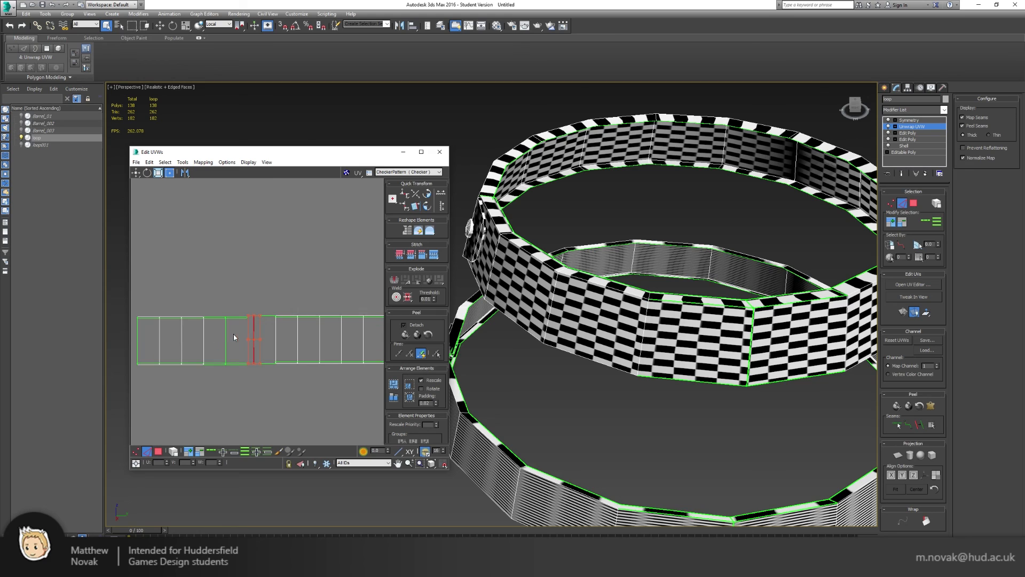
{"action": "left_click_drag", "start_coordinate": [225, 338], "coordinate": [226, 347]}
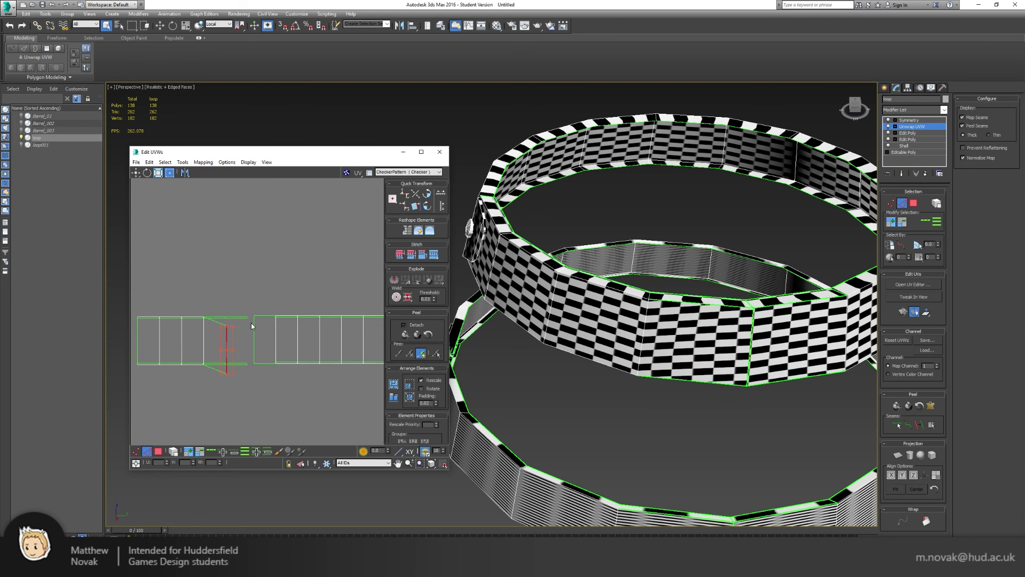
{"action": "scroll", "coordinate": [267, 323], "scroll_direction": "up", "scroll_amount": 2}
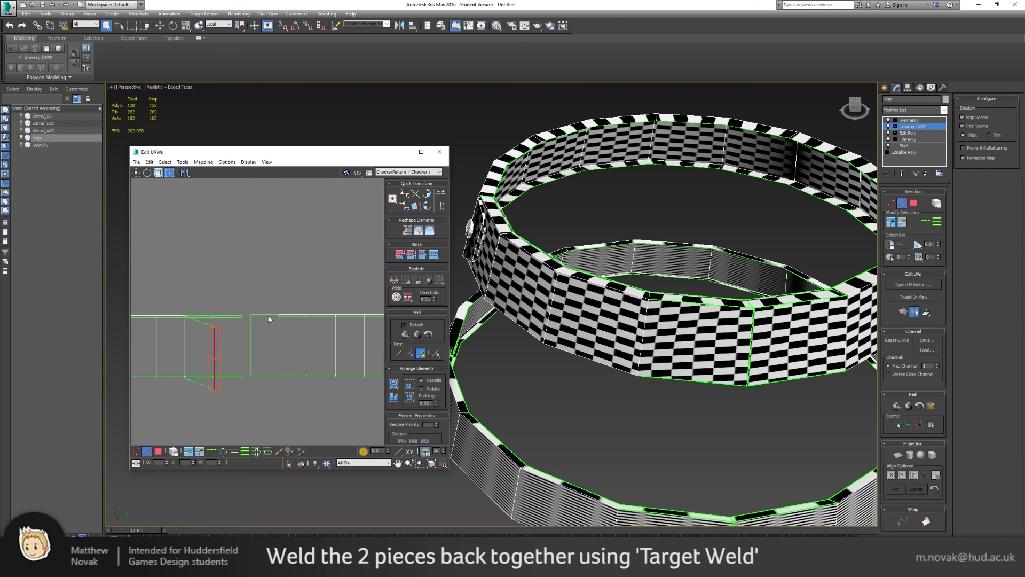
{"action": "left_click_drag", "start_coordinate": [268, 315], "coordinate": [231, 318]}
{"action": "left_click_drag", "start_coordinate": [211, 325], "coordinate": [210, 320]}
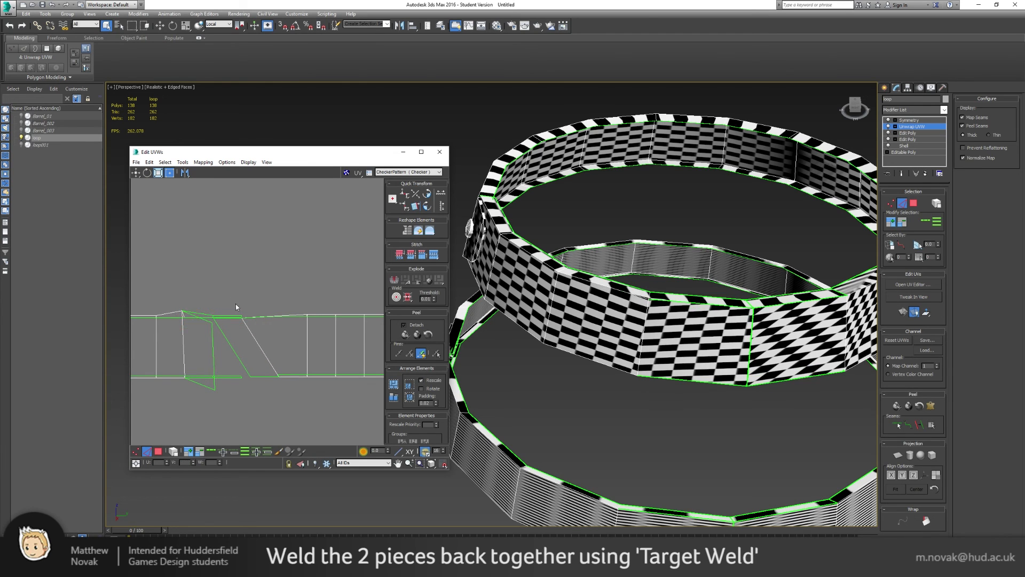
{"action": "scroll", "coordinate": [257, 303], "scroll_direction": "down", "scroll_amount": 5}
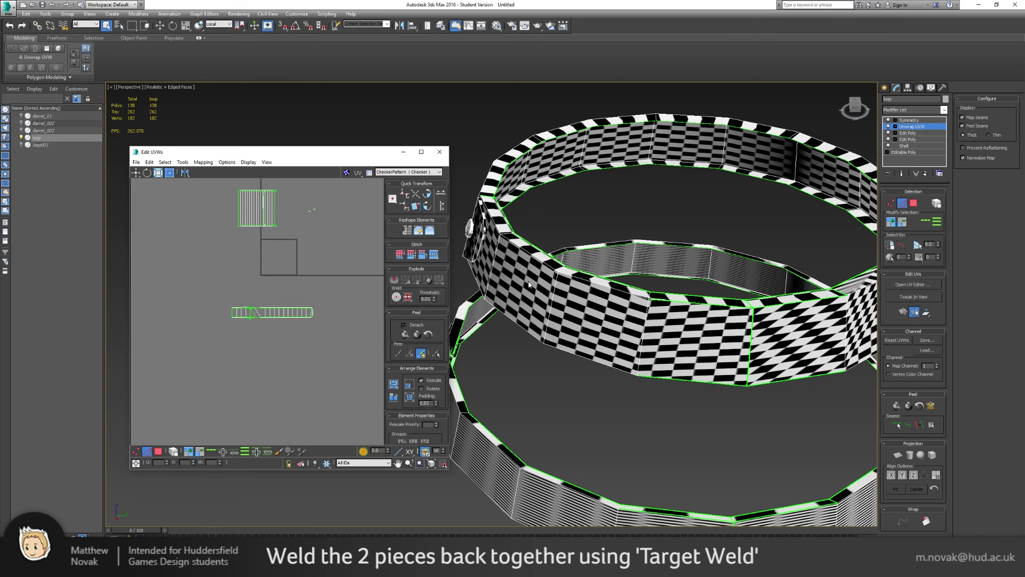
- Switch to vertex mode and use Target Weld to join the two islands' upper seam vertices
{"action": "left_click", "coordinate": [135, 451]}
{"action": "scroll", "coordinate": [258, 323], "scroll_direction": "up", "scroll_amount": 10}
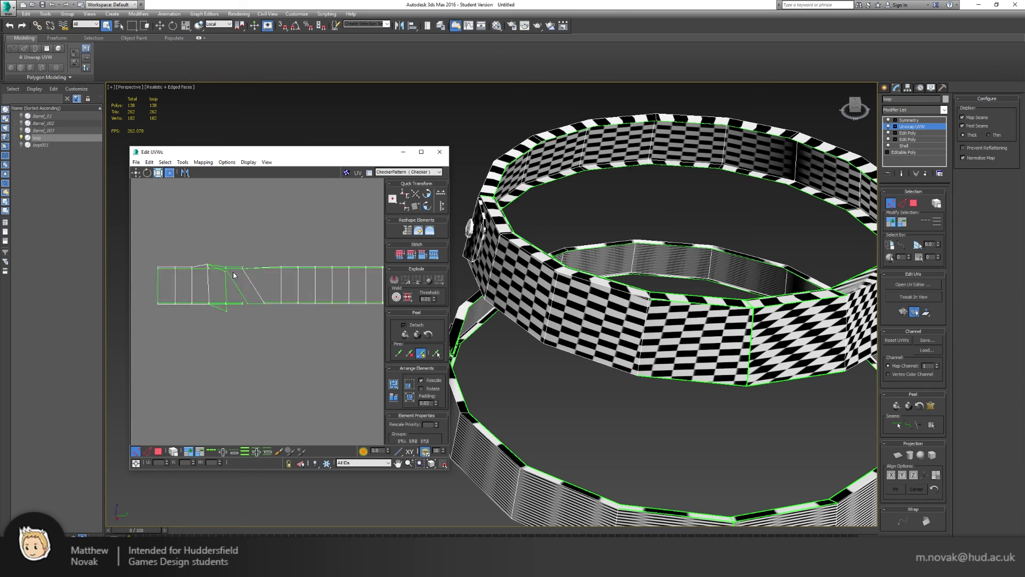
{"action": "left_click", "coordinate": [191, 265]}
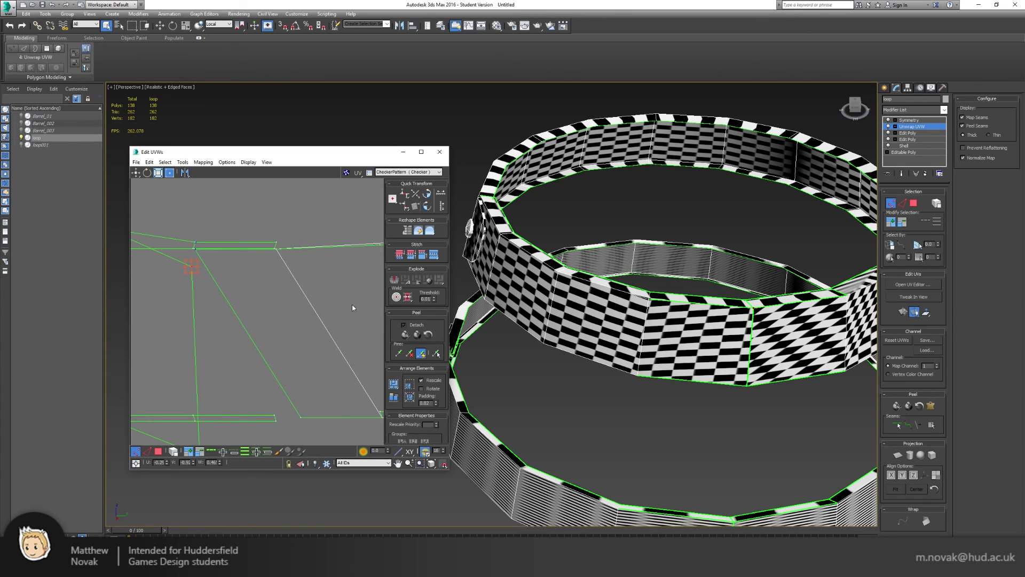
{"action": "left_click", "coordinate": [397, 297]}
{"action": "mouse_move", "coordinate": [196, 253]}
{"action": "left_mouse_down"}
{"action": "mouse_move", "coordinate": [194, 265]}
{"action": "mouse_move", "coordinate": [204, 256]}
{"action": "mouse_move", "coordinate": [195, 263]}
{"action": "left_mouse_up"}
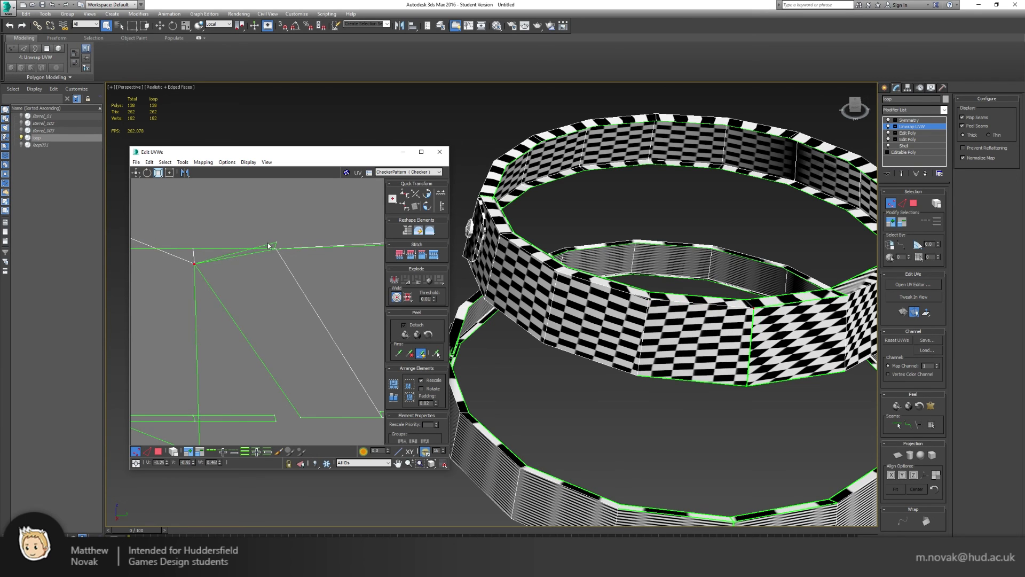
{"action": "left_click_drag", "start_coordinate": [276, 244], "coordinate": [281, 270]}
{"action": "middle_click_drag", "start_coordinate": [311, 254], "coordinate": [265, 256]}
{"action": "left_click_drag", "start_coordinate": [333, 248], "coordinate": [229, 264]}
- Target weld the lower seam vertices of the upper hoop's two islands and return to polygon selection
{"action": "middle_click_drag", "start_coordinate": [222, 299], "coordinate": [254, 234]}
{"action": "left_click_drag", "start_coordinate": [285, 352], "coordinate": [183, 342]}
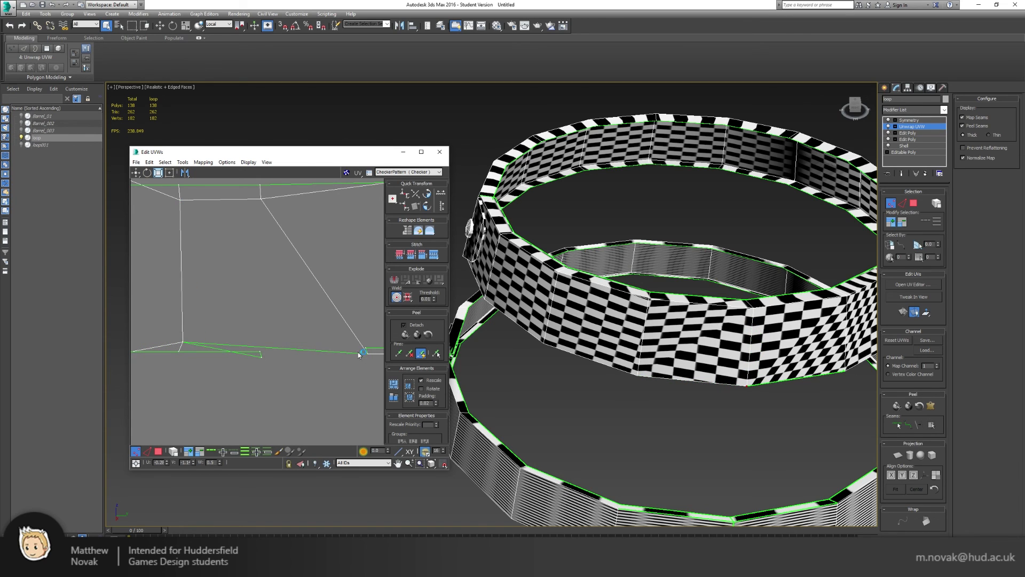
{"action": "left_click_drag", "start_coordinate": [263, 354], "coordinate": [290, 334]}
{"action": "left_click_drag", "start_coordinate": [365, 354], "coordinate": [289, 334]}
{"action": "scroll", "coordinate": [245, 322], "scroll_direction": "down", "scroll_amount": 5}
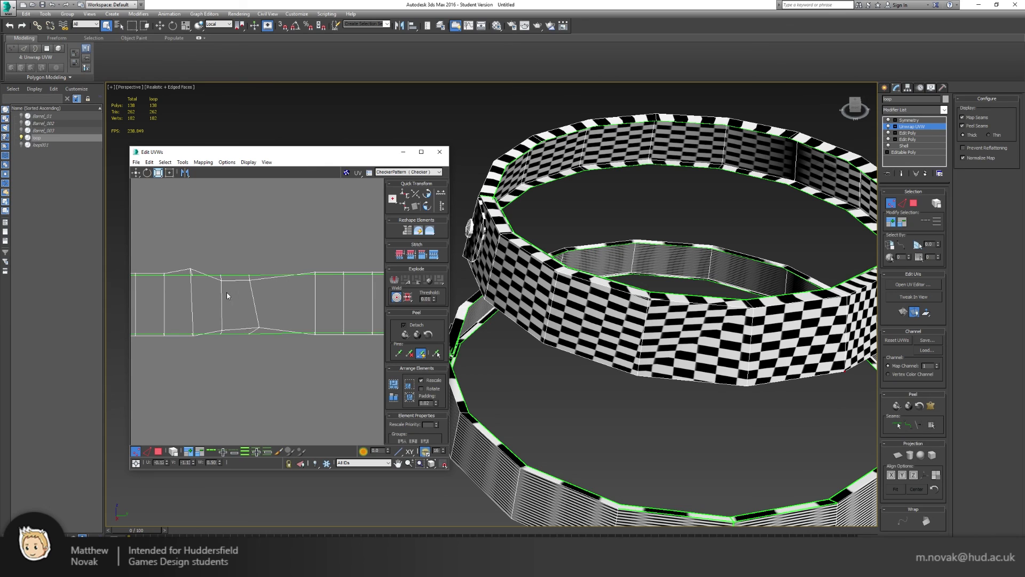
{"action": "middle_click_drag", "start_coordinate": [229, 293], "coordinate": [260, 306]}
{"action": "left_click", "coordinate": [158, 453]}
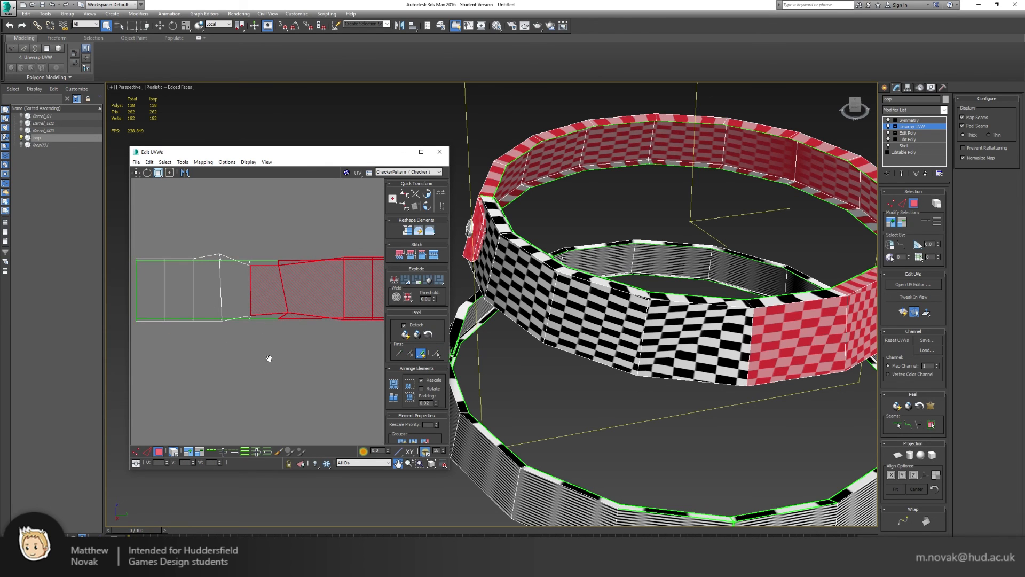
- Check the upper hoop's checker pattern in the viewport, select its whole welded UV island and relax it with Relax By Polygon Angles
{"action": "scroll", "coordinate": [269, 358], "scroll_direction": "down", "scroll_amount": 5}
{"action": "middle_click_drag", "start_coordinate": [299, 361], "coordinate": [239, 333]}
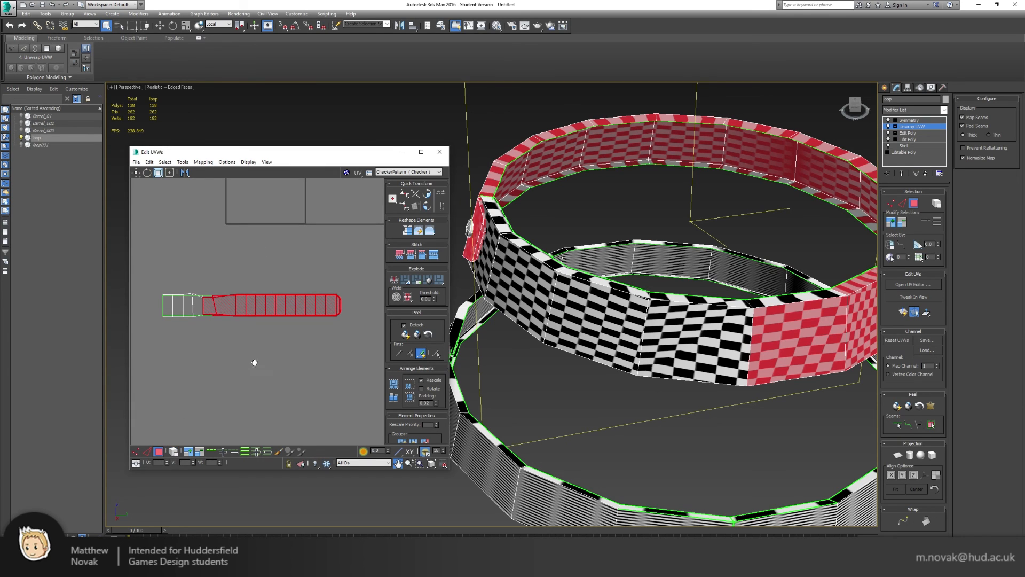
{"action": "left_click", "coordinate": [439, 151]}
{"action": "middle_click_drag", "start_coordinate": [748, 225], "coordinate": [583, 243]}
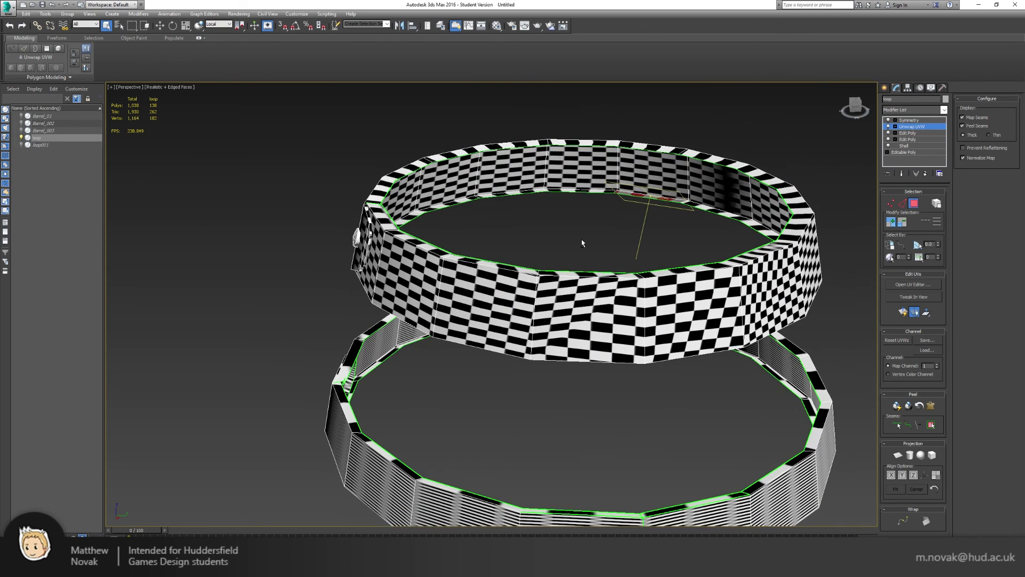
{"action": "left_click", "coordinate": [908, 286]}
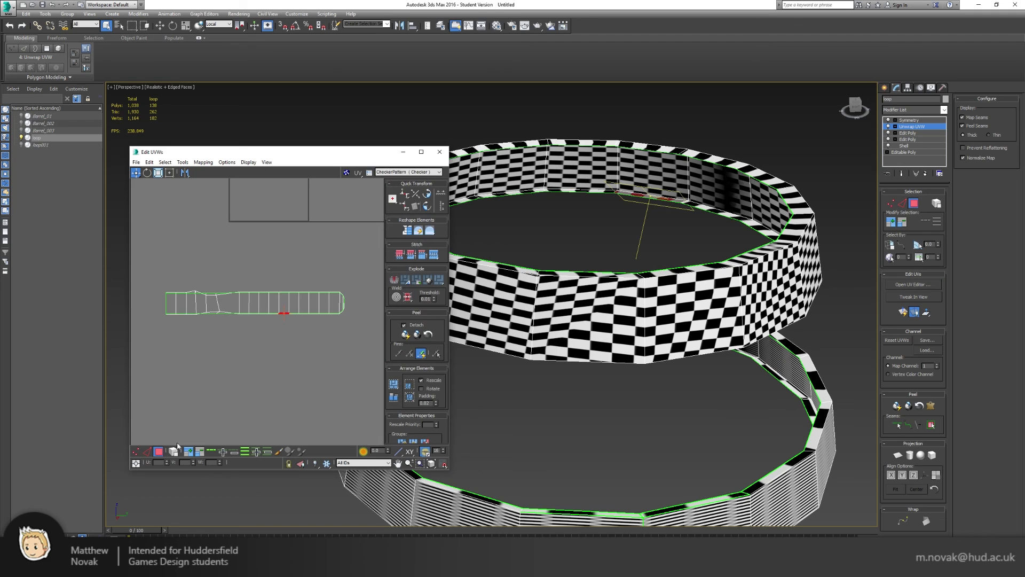
{"action": "left_click_drag", "start_coordinate": [361, 326], "coordinate": [361, 324]}
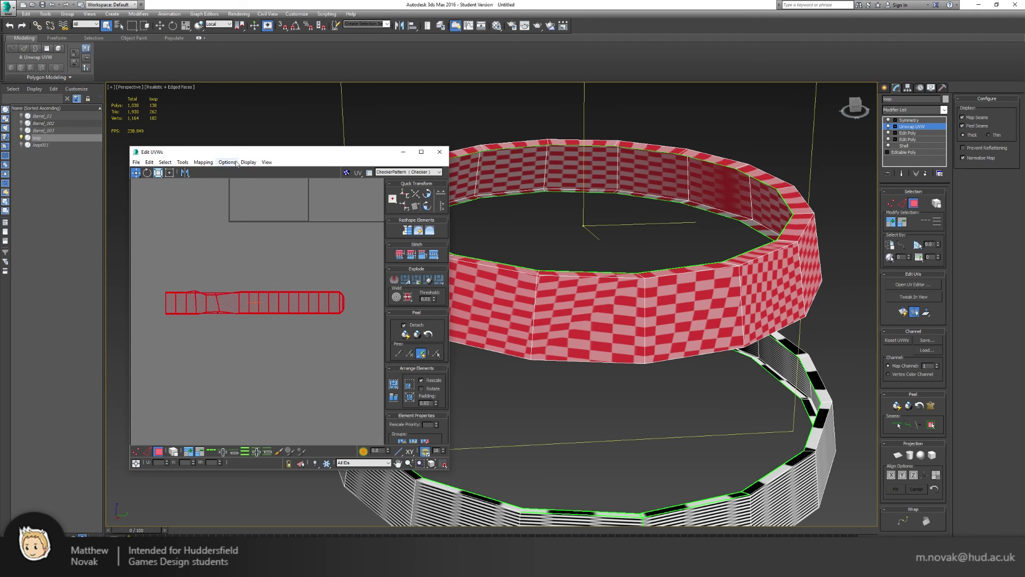
{"action": "left_click", "coordinate": [182, 162]}
{"action": "left_click", "coordinate": [125, 298]}
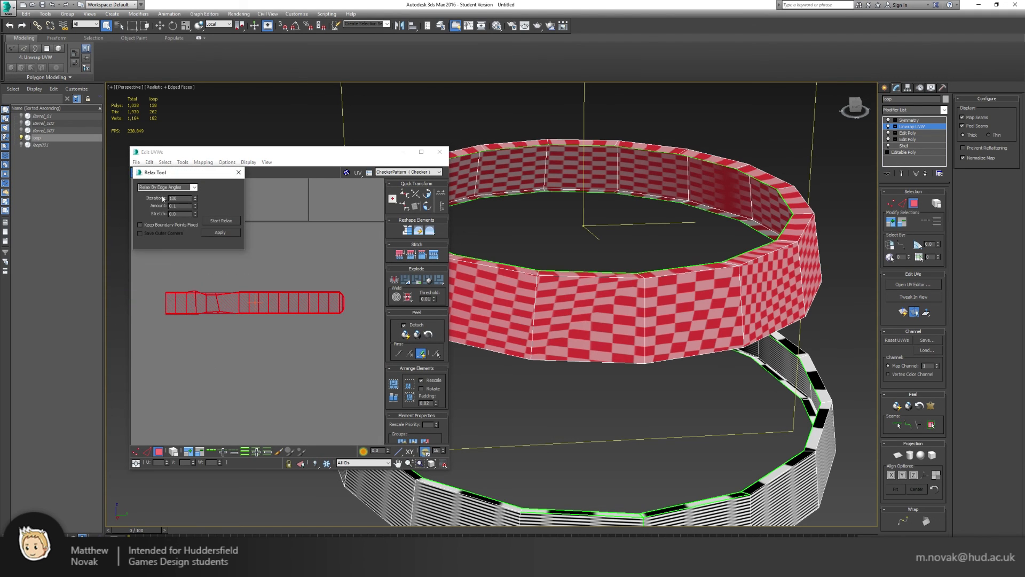
{"action": "left_click", "coordinate": [171, 187]}
{"action": "left_click", "coordinate": [162, 194]}
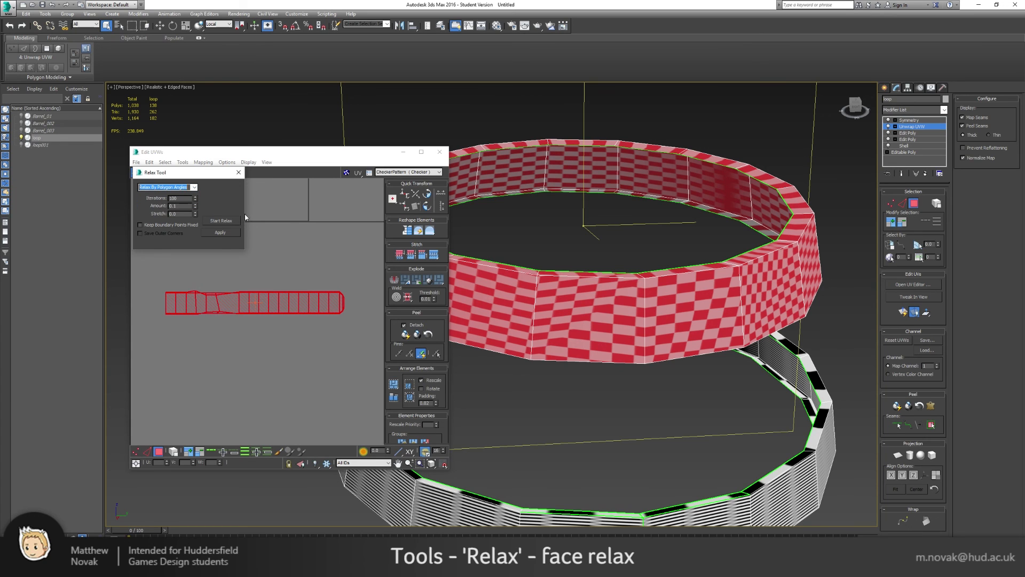
{"action": "left_click", "coordinate": [226, 221]}
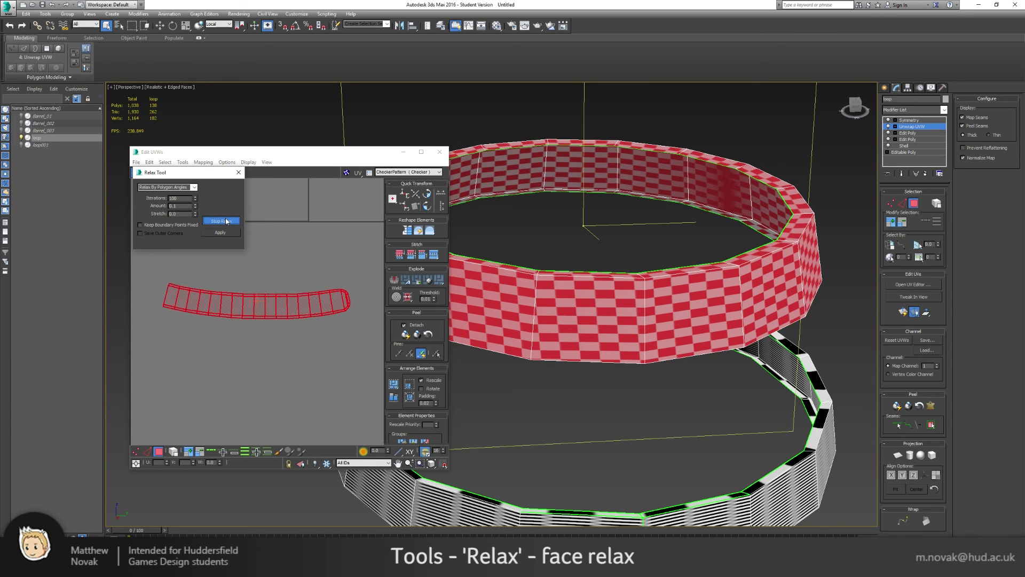
{"action": "left_click", "coordinate": [227, 221]}
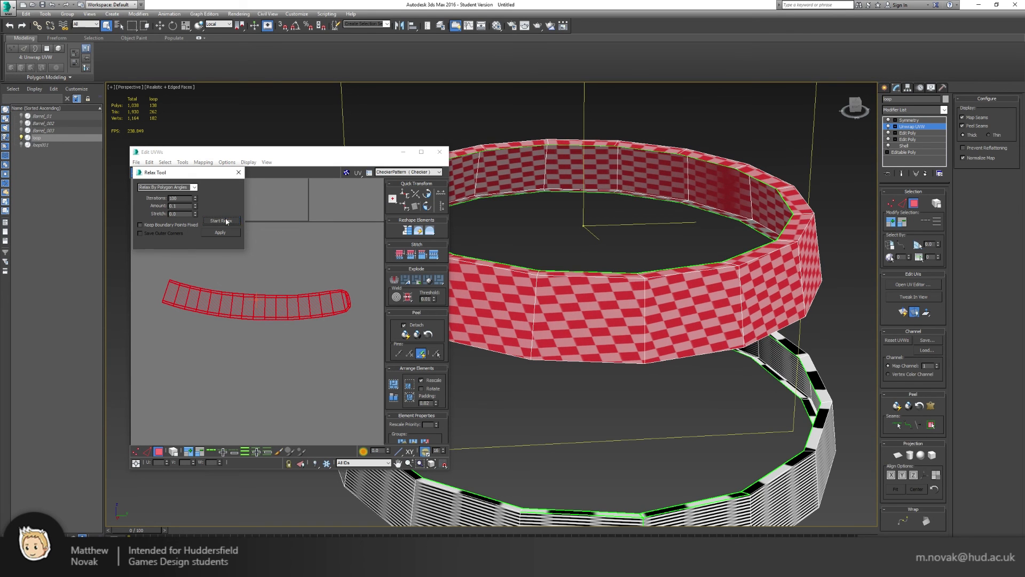
- Inspect the relaxed checkers on the upper hoop and shift its curved UV island slightly downward
{"action": "middle_click_drag", "start_coordinate": [492, 314], "coordinate": [507, 341], "text": "alt"}
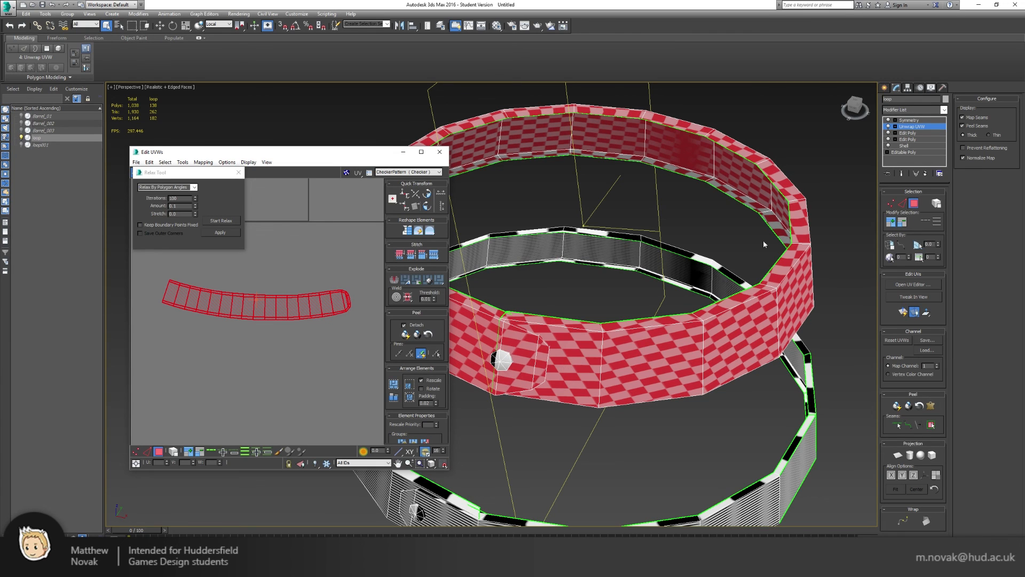
{"action": "scroll", "coordinate": [278, 299], "scroll_direction": "up", "scroll_amount": 5}
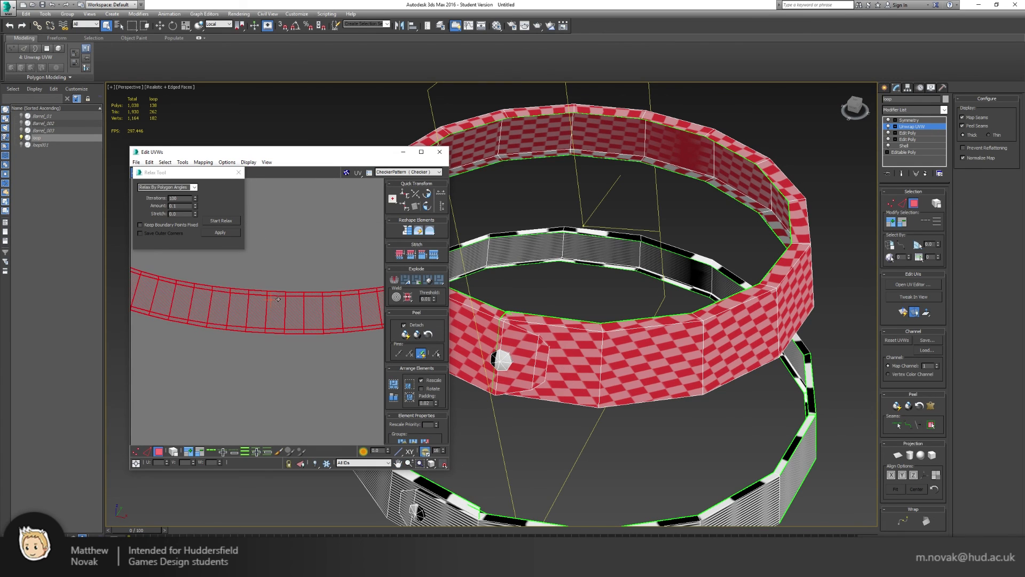
{"action": "scroll", "coordinate": [319, 280], "scroll_direction": "down", "scroll_amount": 3}
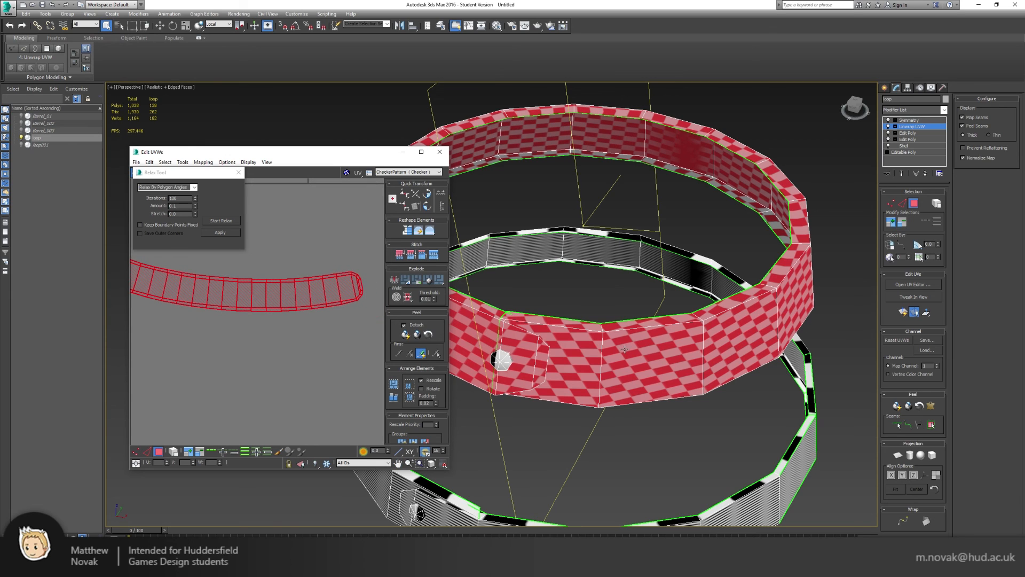
{"action": "left_click_drag", "start_coordinate": [256, 297], "coordinate": [273, 342]}
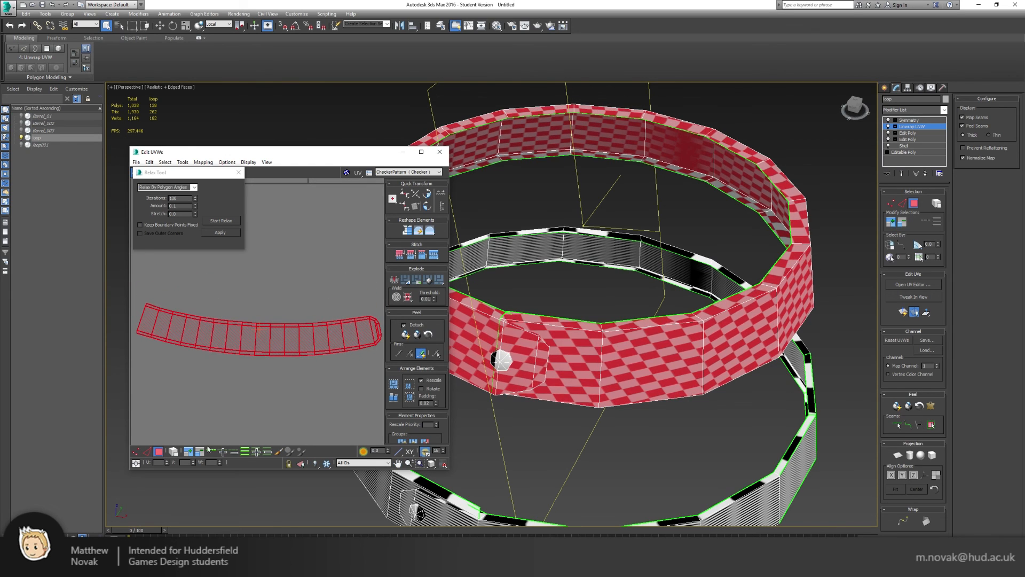
- In edge mode, select the island's upper inner edge loop and align it horizontally into a straight line
{"action": "left_click", "coordinate": [202, 417]}
{"action": "left_click", "coordinate": [147, 451]}
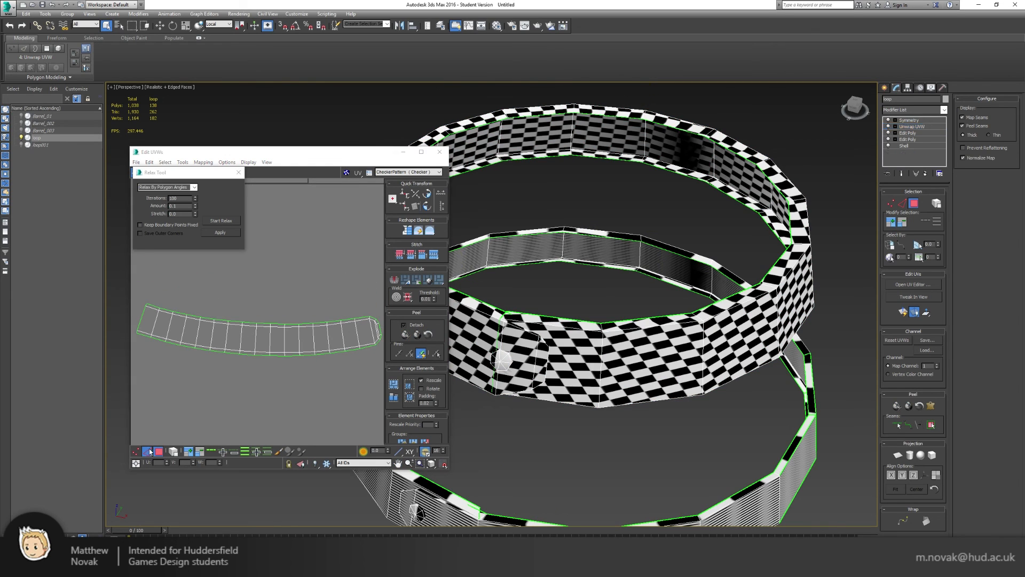
{"action": "double_click", "coordinate": [230, 322]}
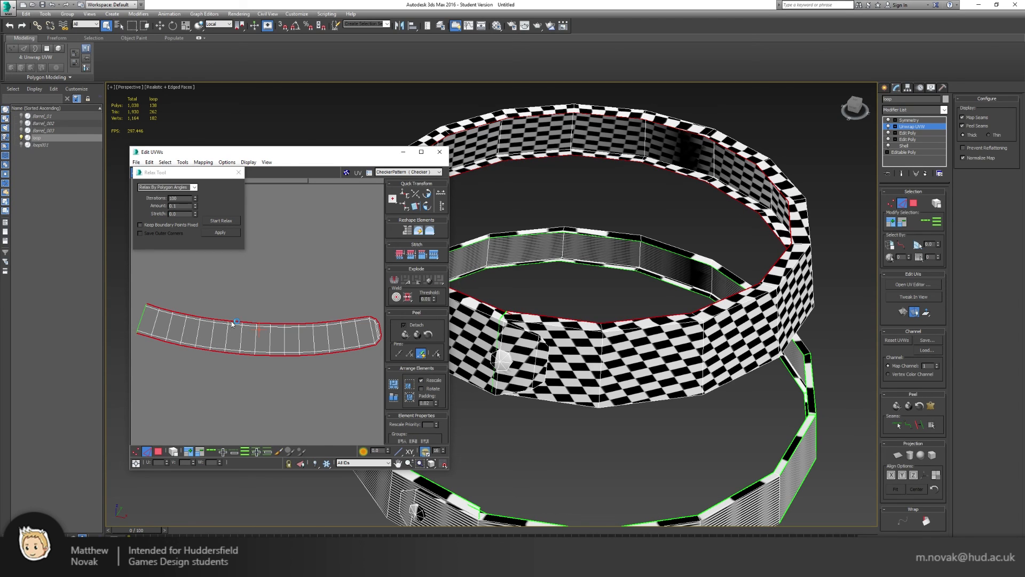
{"action": "double_click", "coordinate": [214, 318]}
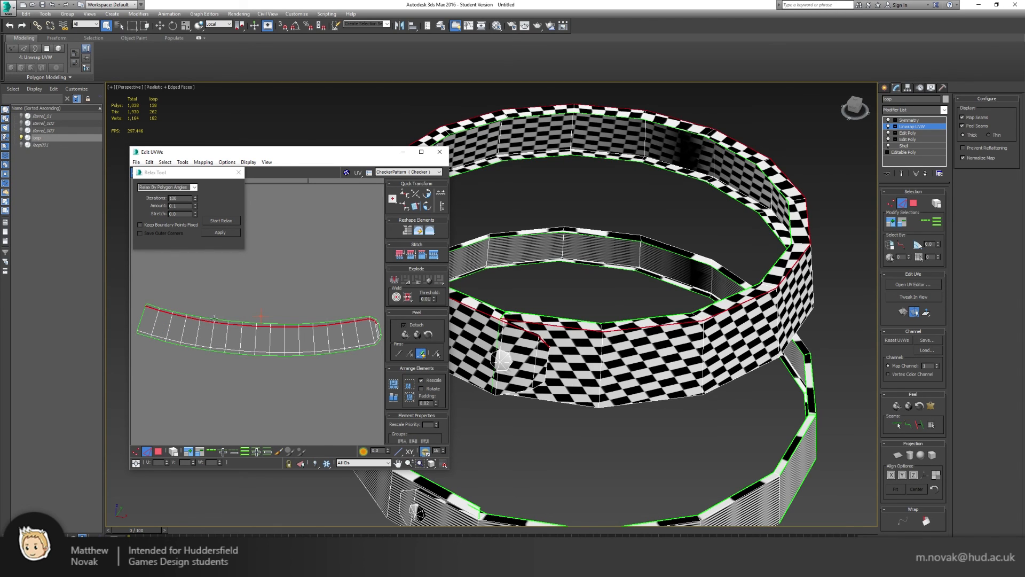
{"action": "middle_click_drag", "start_coordinate": [360, 338], "coordinate": [348, 313]}
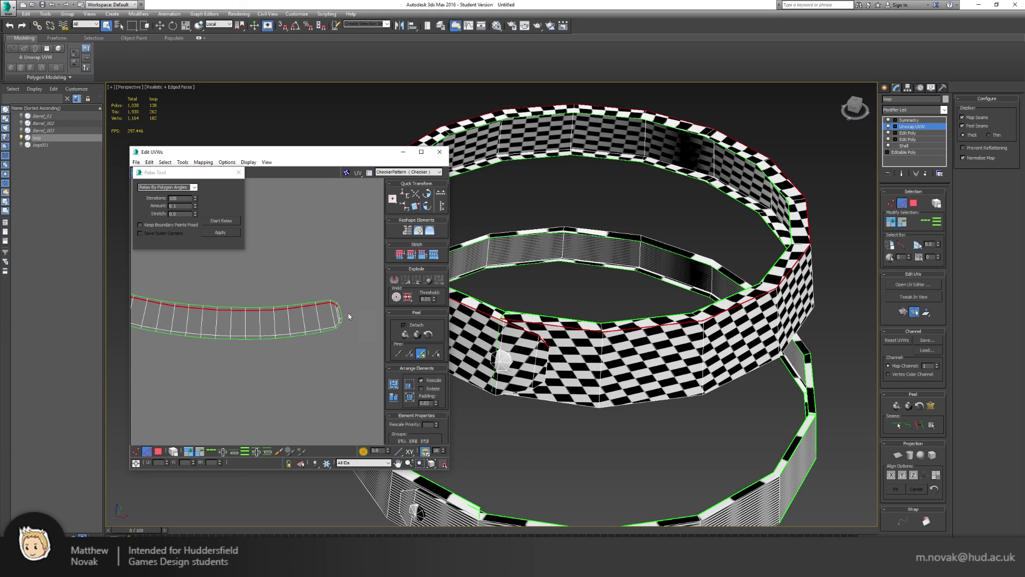
{"action": "left_click", "coordinate": [393, 199]}
- Select only the island's upper border edges, excluding the lower border and rounded end, and align them horizontally
{"action": "double_click", "coordinate": [280, 304]}
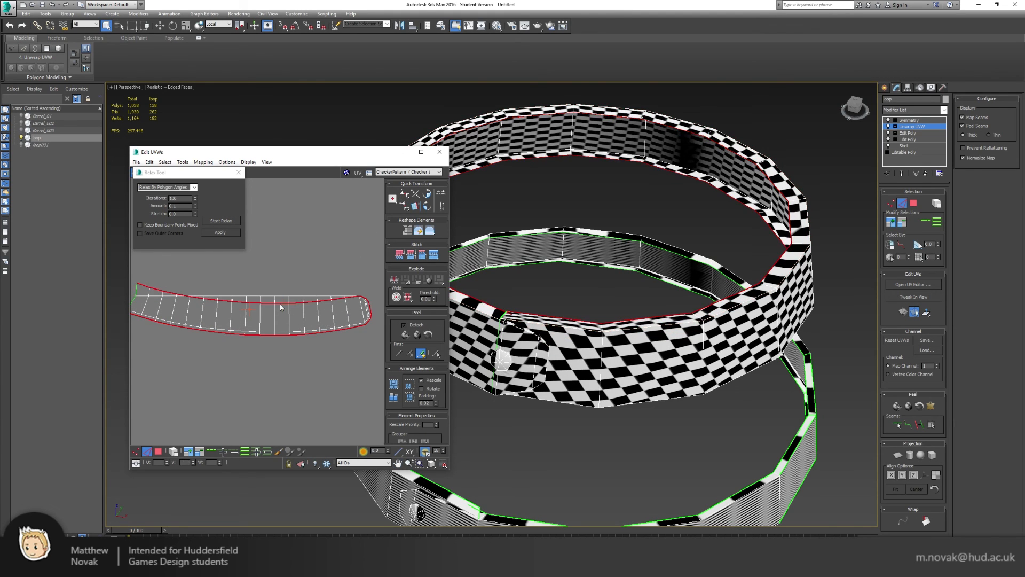
{"action": "key", "text": "ctrl+z"}
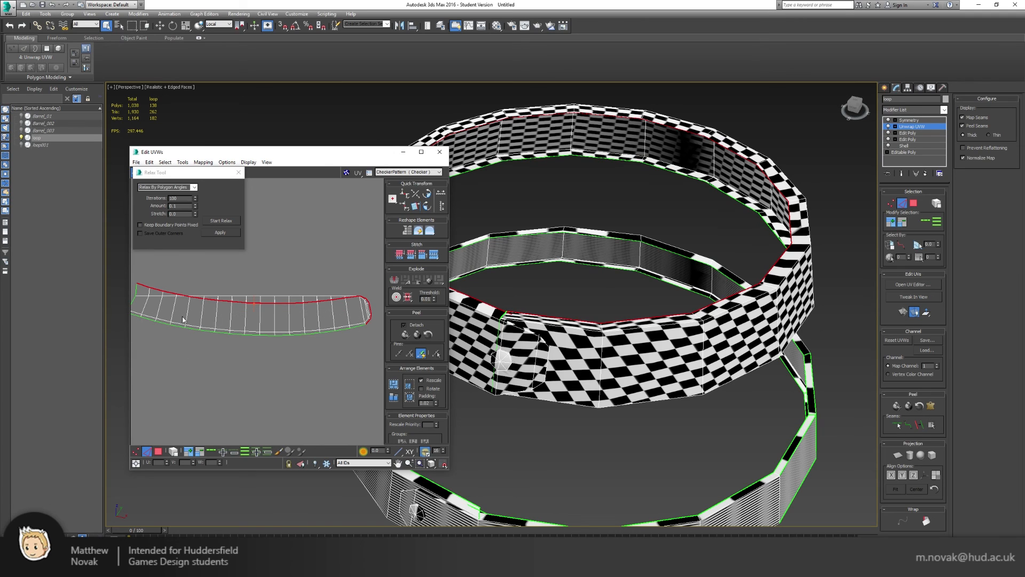
{"action": "left_click_drag", "start_coordinate": [362, 288], "coordinate": [361, 287], "text": "alt"}
{"action": "left_click", "coordinate": [405, 194]}
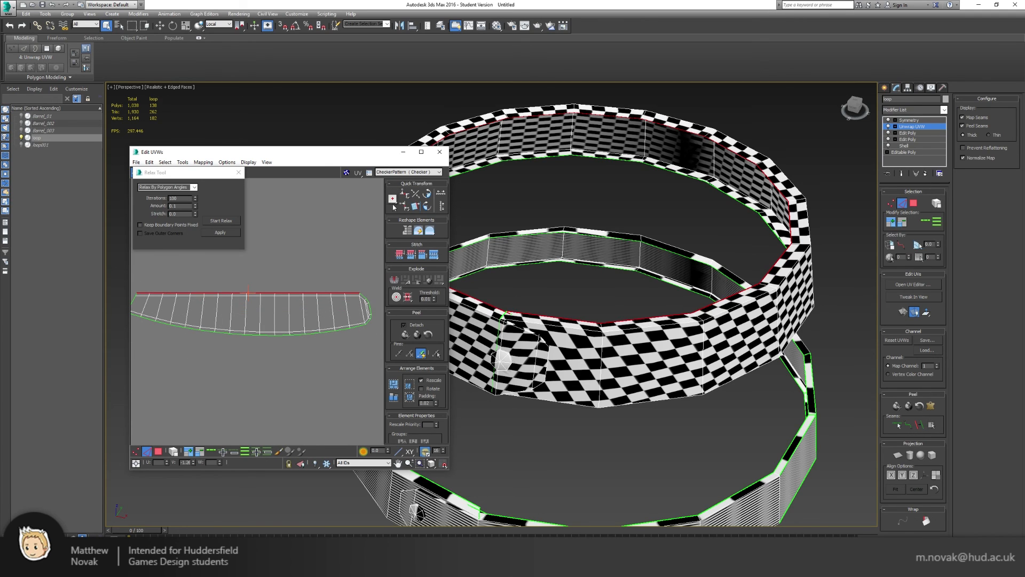
- Straighten the island's lower inner edge loop and its lower border edges by aligning each horizontally
{"action": "double_click", "coordinate": [239, 334]}
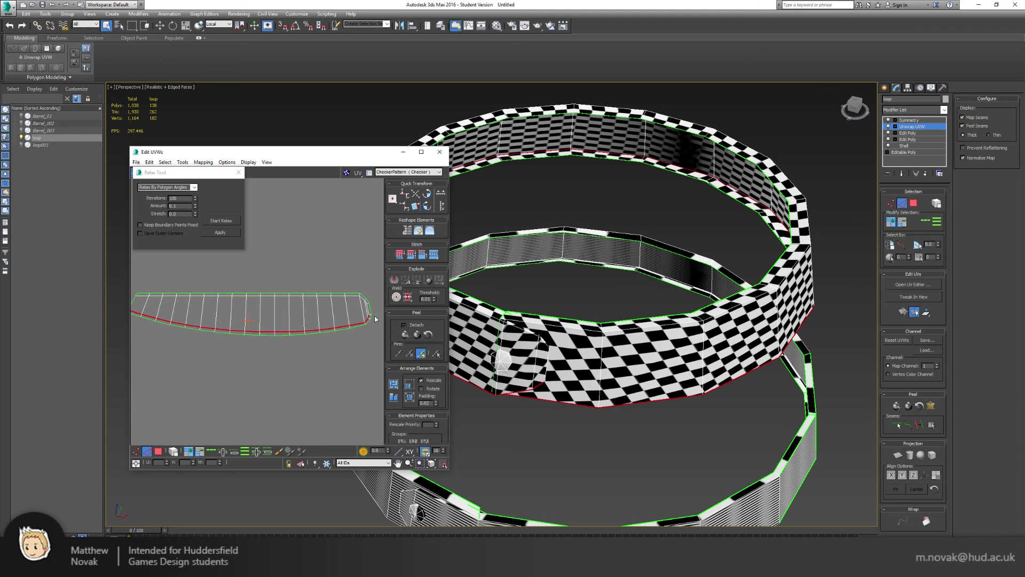
{"action": "left_click", "coordinate": [406, 195]}
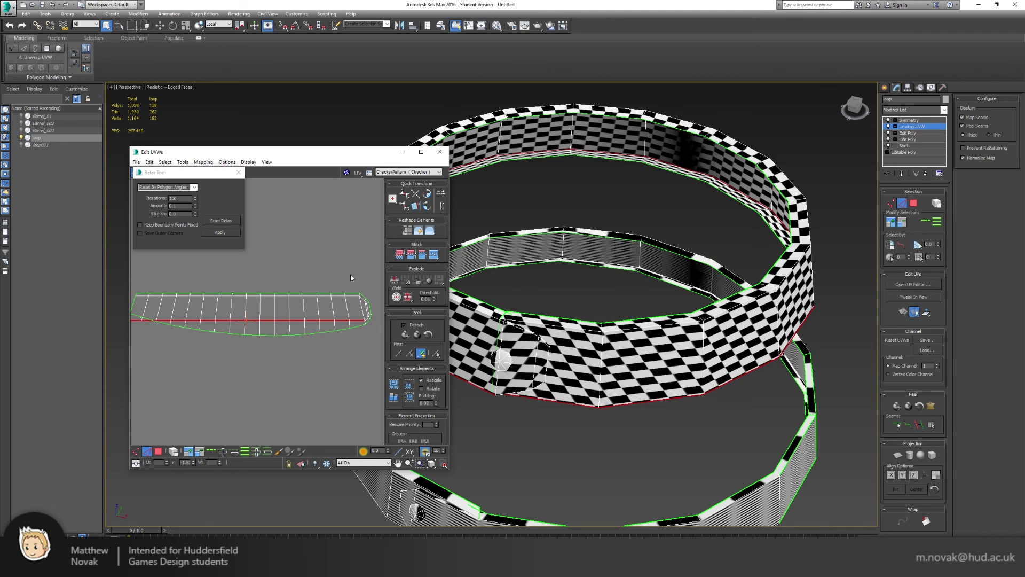
{"action": "double_click", "coordinate": [296, 335]}
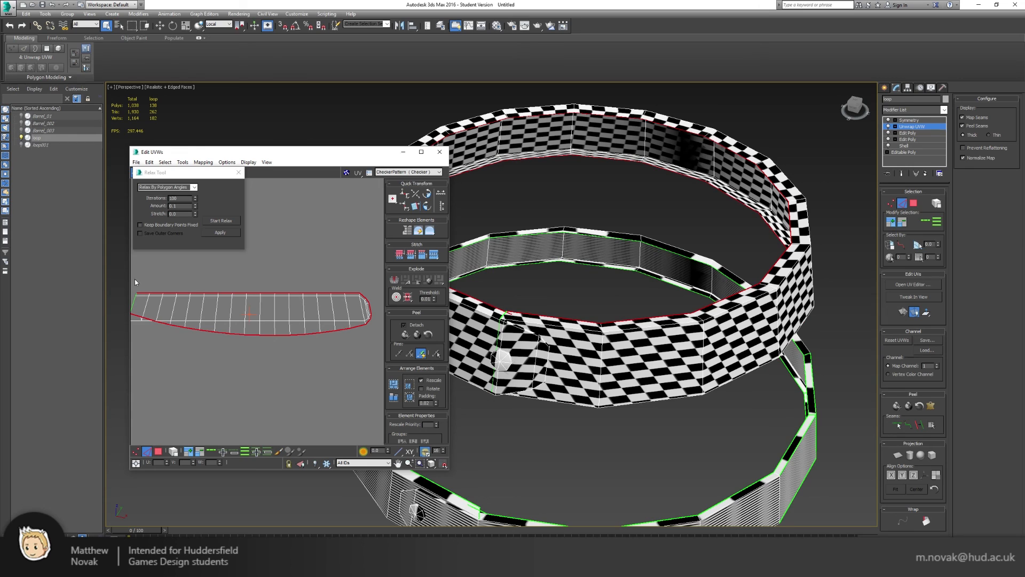
{"action": "left_click_drag", "start_coordinate": [348, 302], "coordinate": [366, 335], "text": "alt"}
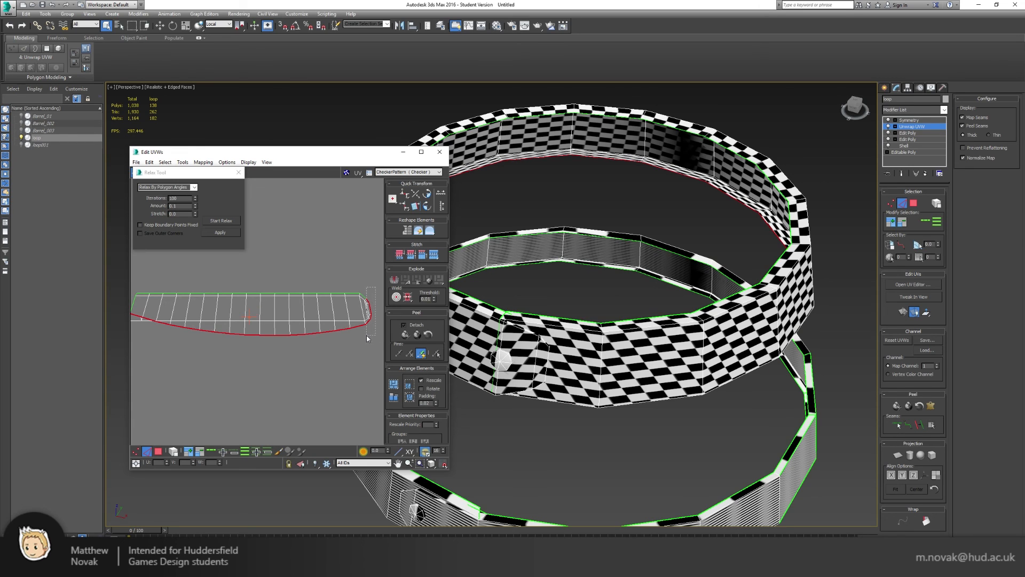
{"action": "left_click", "coordinate": [404, 195]}
- Align the island's slanted cross edges vertically one by one, starting with the square left end edge and working along the strip
{"action": "middle_click_drag", "start_coordinate": [156, 315], "coordinate": [196, 310]}
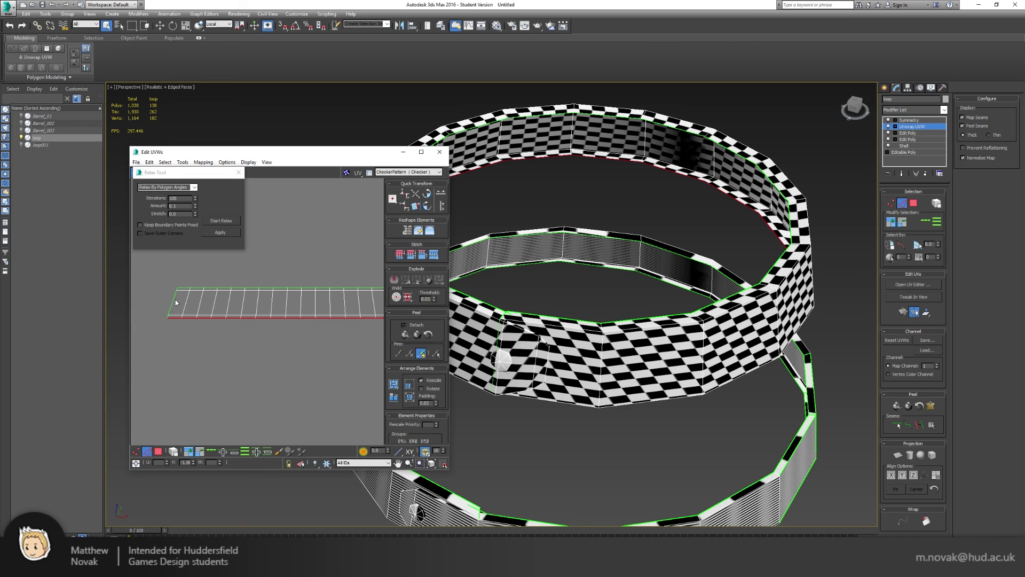
{"action": "left_click", "coordinate": [173, 302]}
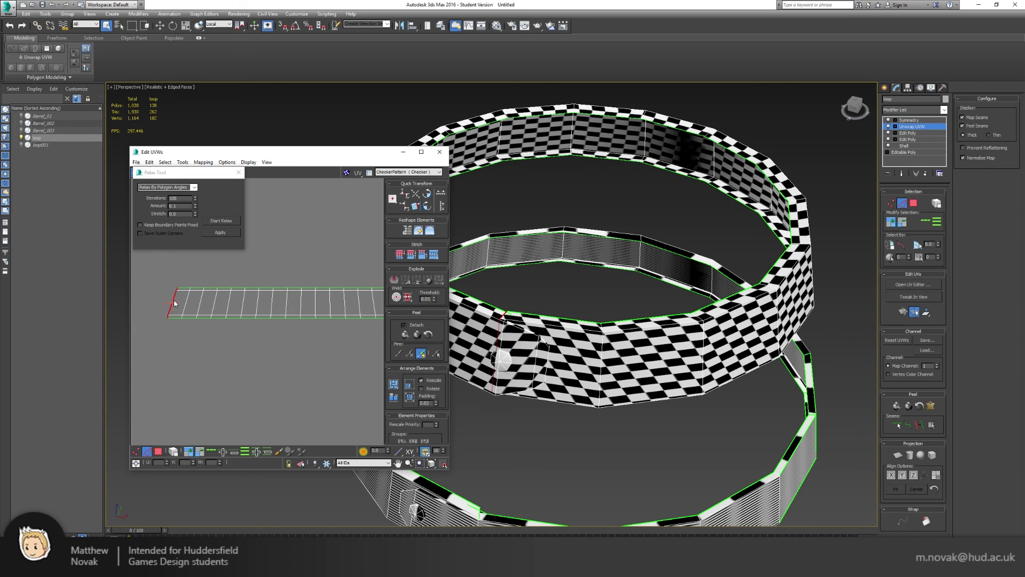
{"action": "left_click", "coordinate": [404, 208]}
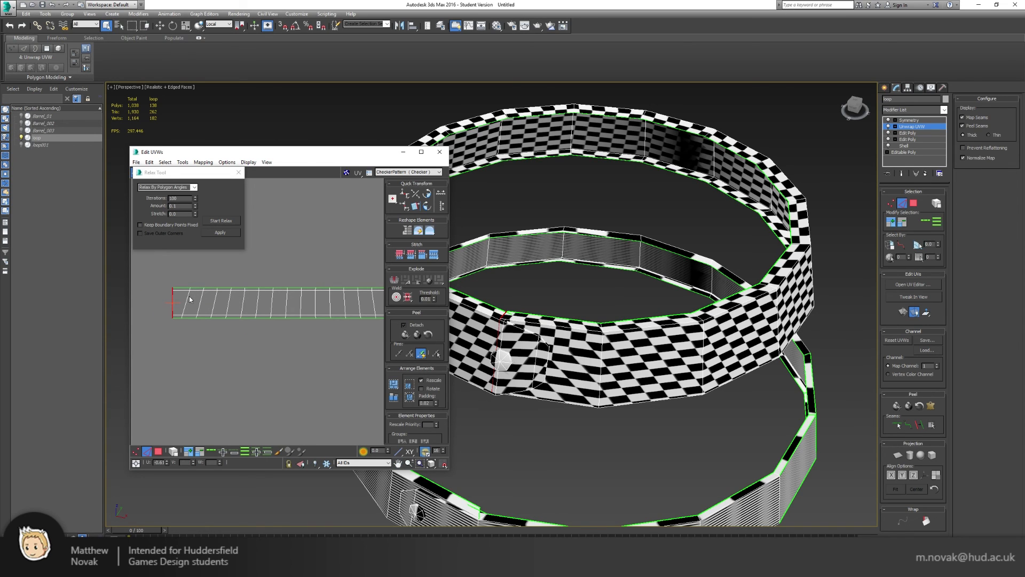
{"action": "left_click", "coordinate": [188, 300]}
{"action": "left_click", "coordinate": [401, 210]}
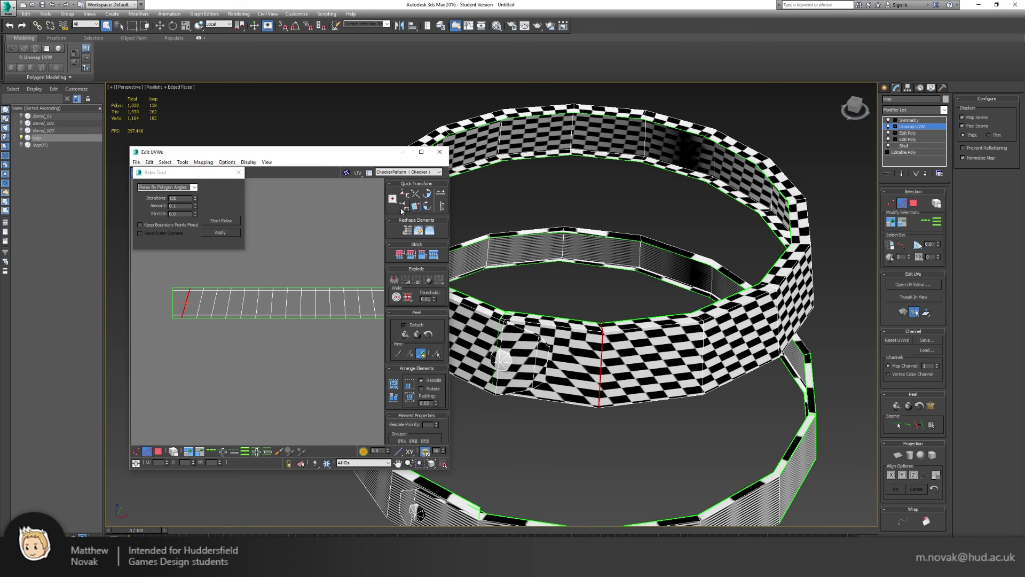
{"action": "left_click", "coordinate": [202, 303]}
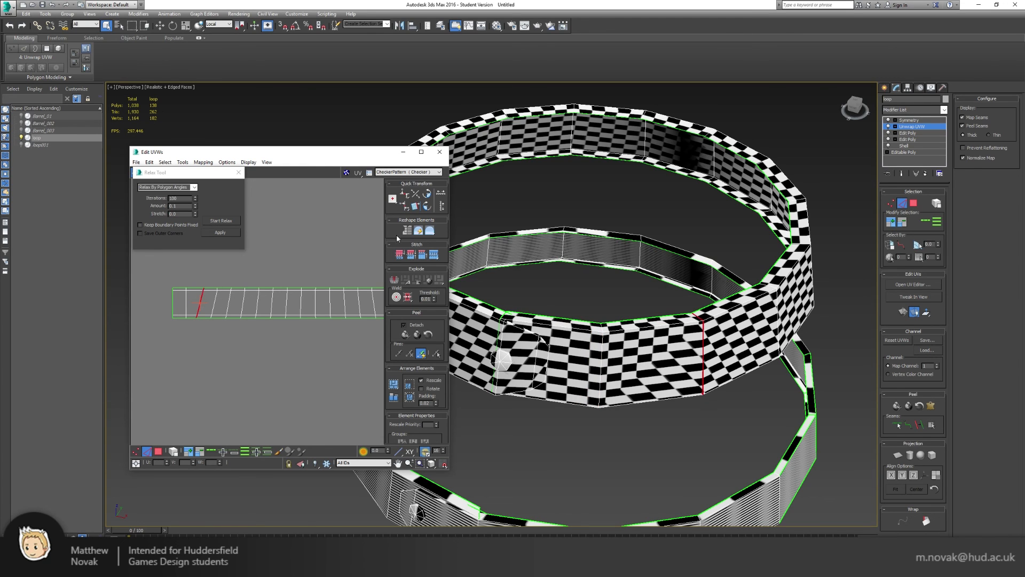
{"action": "left_click", "coordinate": [404, 206]}
{"action": "left_click", "coordinate": [421, 206]}
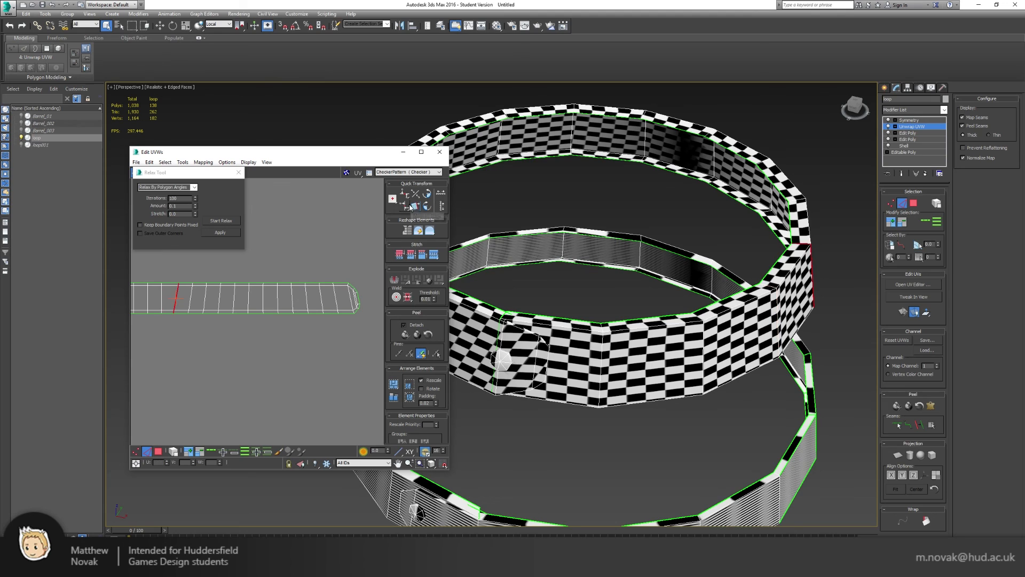
{"action": "left_click", "coordinate": [191, 302]}
{"action": "left_click", "coordinate": [404, 207]}
{"action": "left_click", "coordinate": [205, 299]}
{"action": "left_click", "coordinate": [404, 206]}
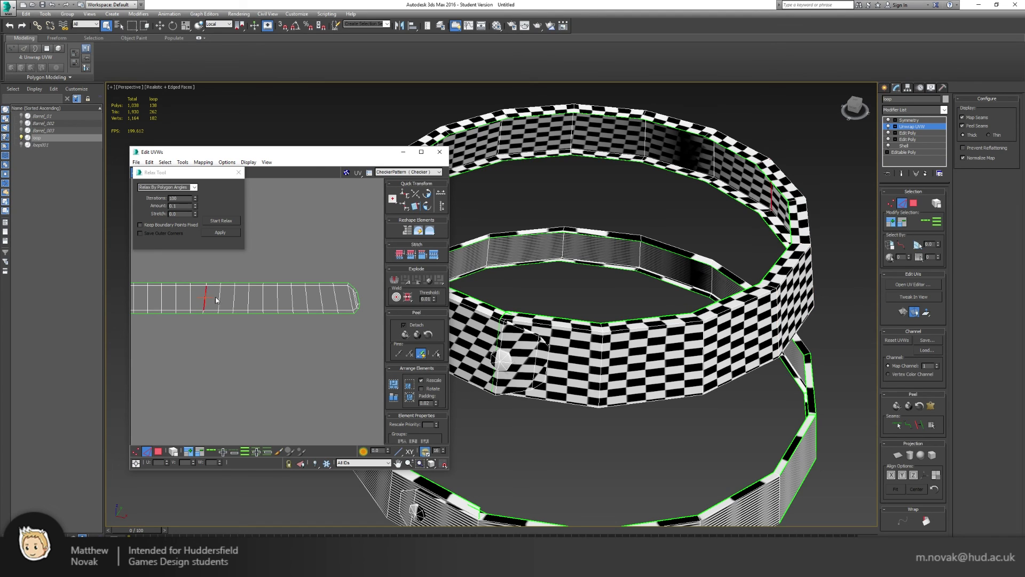
- Straighten the cross edges along the upper hoop's UV strip one after another by aligning each vertically to its pivot
{"action": "left_click", "coordinate": [219, 299]}
{"action": "left_click", "coordinate": [404, 207]}
{"action": "left_click", "coordinate": [205, 299]}
{"action": "left_click", "coordinate": [235, 298]}
{"action": "left_click", "coordinate": [404, 207]}
{"action": "left_click", "coordinate": [249, 299]}
{"action": "left_click", "coordinate": [404, 207]}
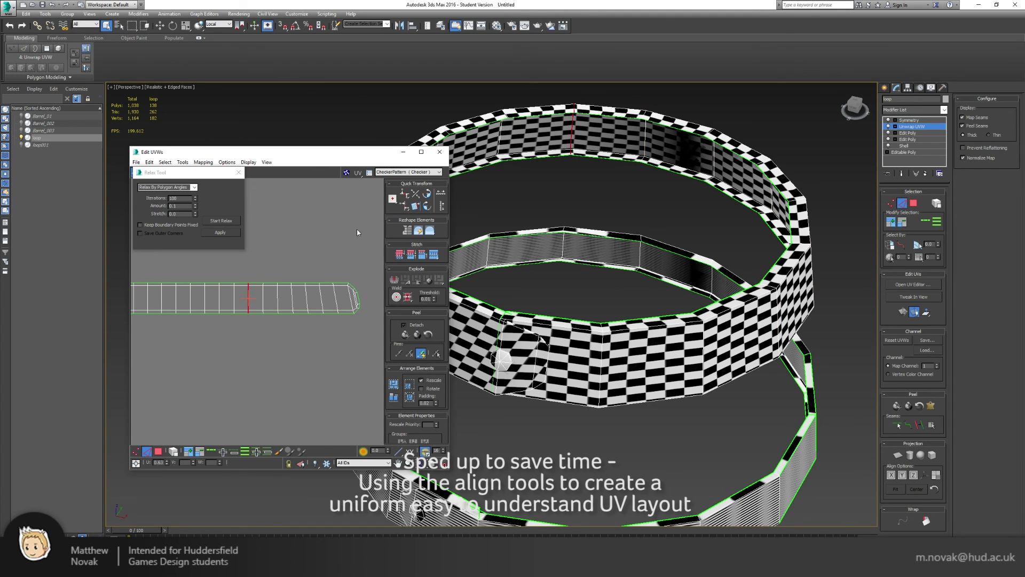
{"action": "left_click", "coordinate": [263, 299]}
{"action": "left_click", "coordinate": [405, 207]}
{"action": "left_click", "coordinate": [277, 299]}
{"action": "left_click", "coordinate": [405, 206]}
{"action": "left_click", "coordinate": [292, 299]}
{"action": "left_click", "coordinate": [405, 206]}
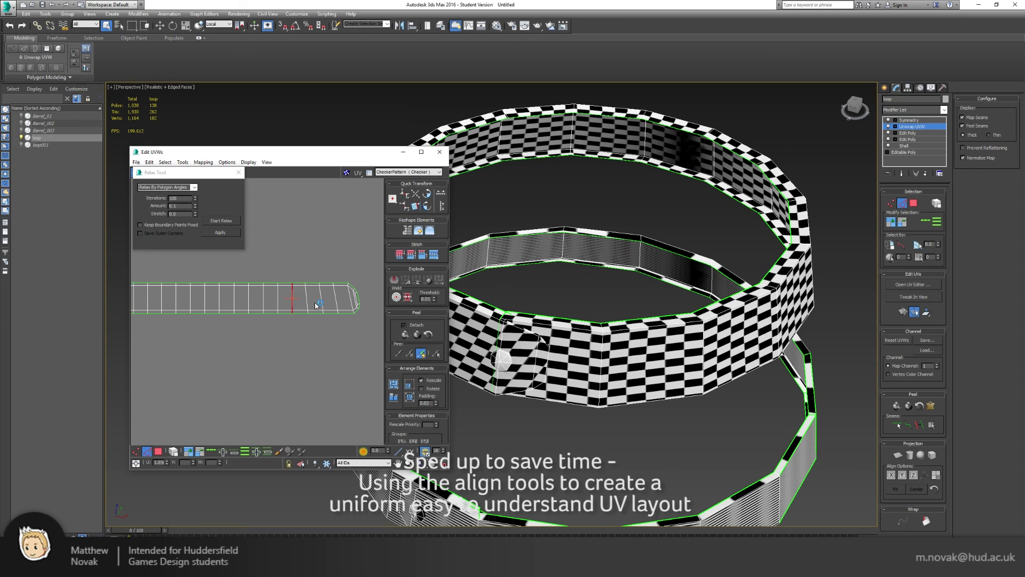
{"action": "left_click", "coordinate": [307, 299]}
{"action": "left_click", "coordinate": [405, 206]}
{"action": "left_click", "coordinate": [321, 299]}
{"action": "left_click", "coordinate": [405, 206]}
{"action": "left_click", "coordinate": [335, 299]}
{"action": "left_click", "coordinate": [405, 206]}
- Align the slanted edges at the rounded end of the upper hoop's UV strip vertically to their pivots
{"action": "scroll", "coordinate": [350, 293], "scroll_direction": "up", "scroll_amount": 3}
{"action": "middle_click_drag", "start_coordinate": [350, 307], "coordinate": [314, 289]}
{"action": "left_click", "coordinate": [315, 288]}
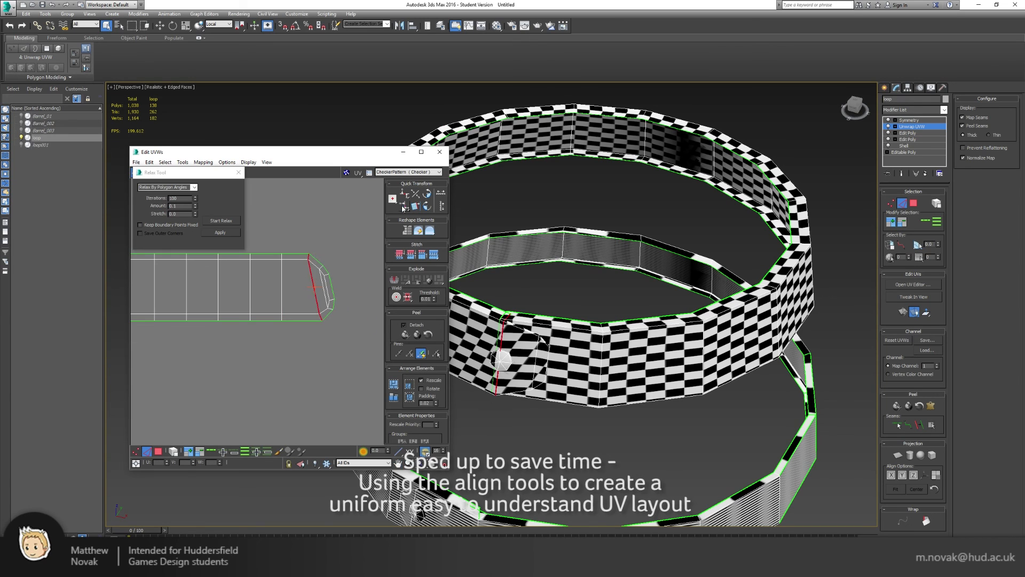
{"action": "left_click", "coordinate": [404, 207]}
{"action": "left_click", "coordinate": [327, 288]}
{"action": "left_click", "coordinate": [405, 206]}
{"action": "left_click", "coordinate": [328, 294]}
{"action": "left_click", "coordinate": [405, 206]}
- Align the outermost edge of the strip's rounded end vertically and move the tip edges slightly outward
{"action": "scroll", "coordinate": [323, 300], "scroll_direction": "up", "scroll_amount": 3}
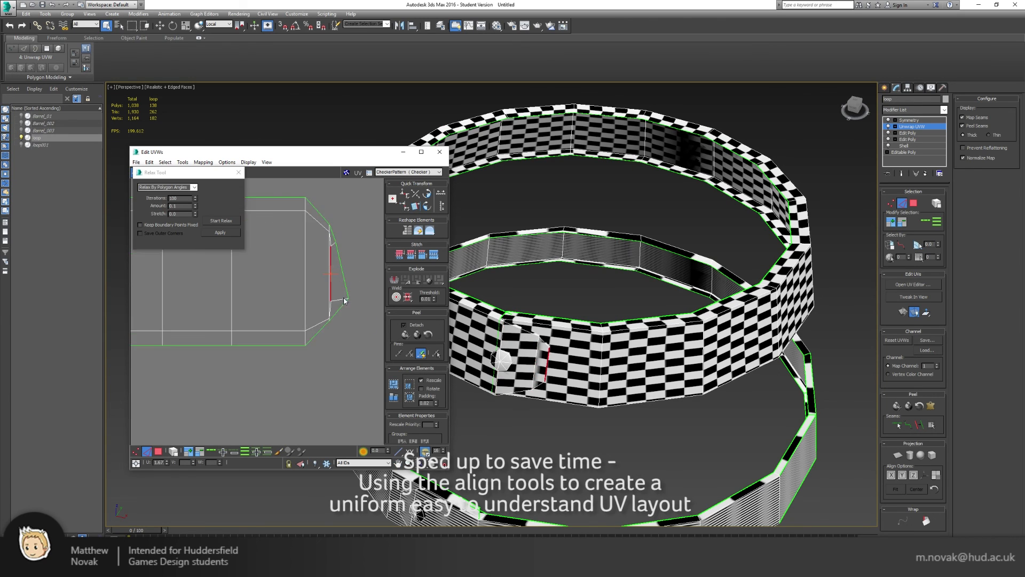
{"action": "left_click", "coordinate": [346, 294]}
{"action": "left_click", "coordinate": [405, 206]}
{"action": "left_click_drag", "start_coordinate": [342, 284], "coordinate": [352, 285]}
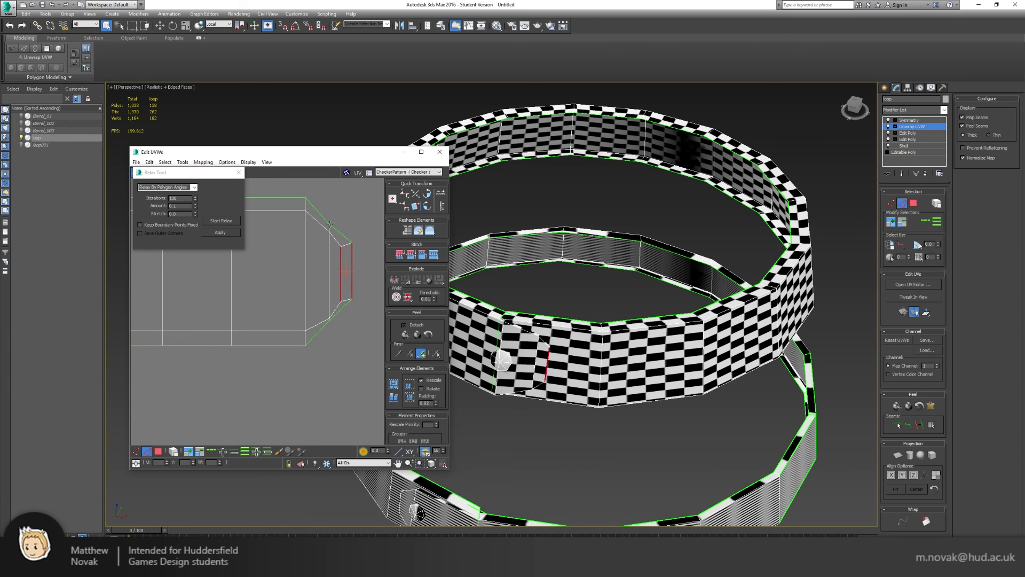
{"action": "left_click", "coordinate": [367, 295]}
- In vertex mode, reshape the outline at the column just before the tip and align that column's vertices vertically
{"action": "key", "text": "1"}
{"action": "left_click_drag", "start_coordinate": [331, 321], "coordinate": [331, 333]}
{"action": "left_click_drag", "start_coordinate": [329, 223], "coordinate": [333, 362]}
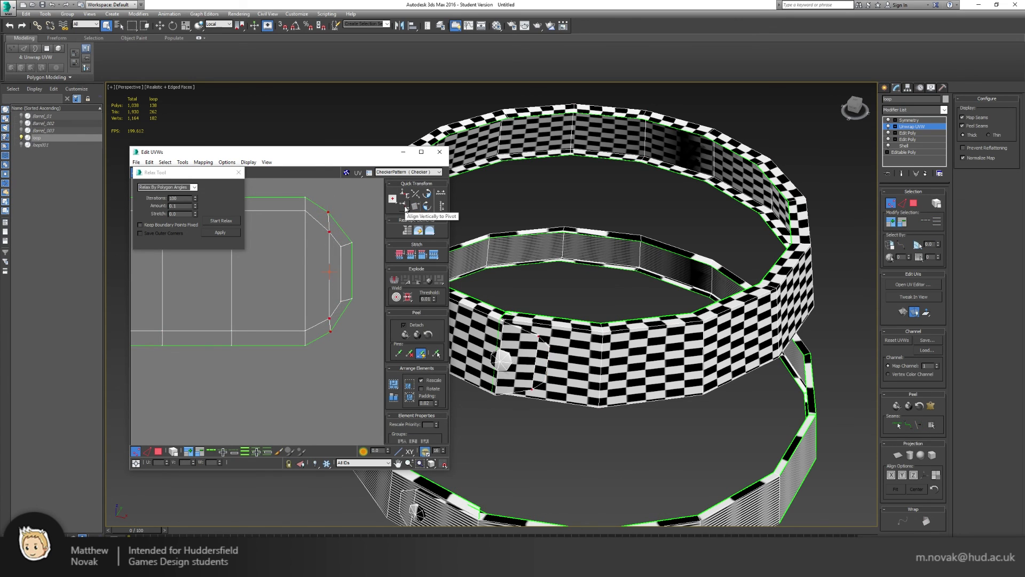
{"action": "left_click", "coordinate": [404, 206]}
- Align the upper pair and the lower pair of tip vertices horizontally so the strip's end is symmetrical
{"action": "left_click_drag", "start_coordinate": [337, 238], "coordinate": [362, 252]}
{"action": "left_click", "coordinate": [405, 194]}
{"action": "left_click_drag", "start_coordinate": [336, 292], "coordinate": [361, 308]}
{"action": "left_click", "coordinate": [405, 194]}
{"action": "left_click_drag", "start_coordinate": [337, 235], "coordinate": [362, 310]}
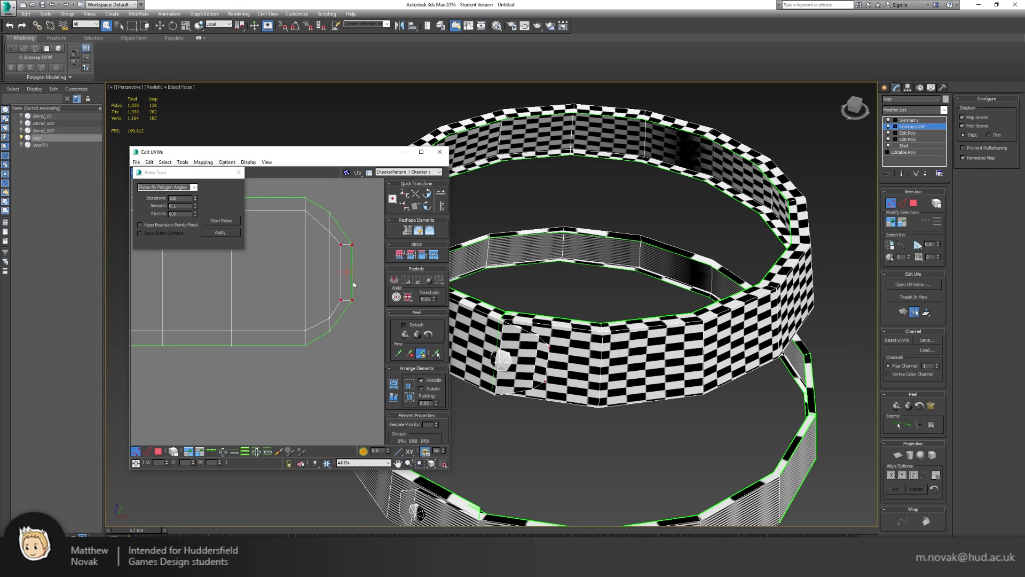
{"action": "scroll", "coordinate": [341, 245], "scroll_direction": "down", "scroll_amount": 2}
{"action": "left_click", "coordinate": [334, 259]}
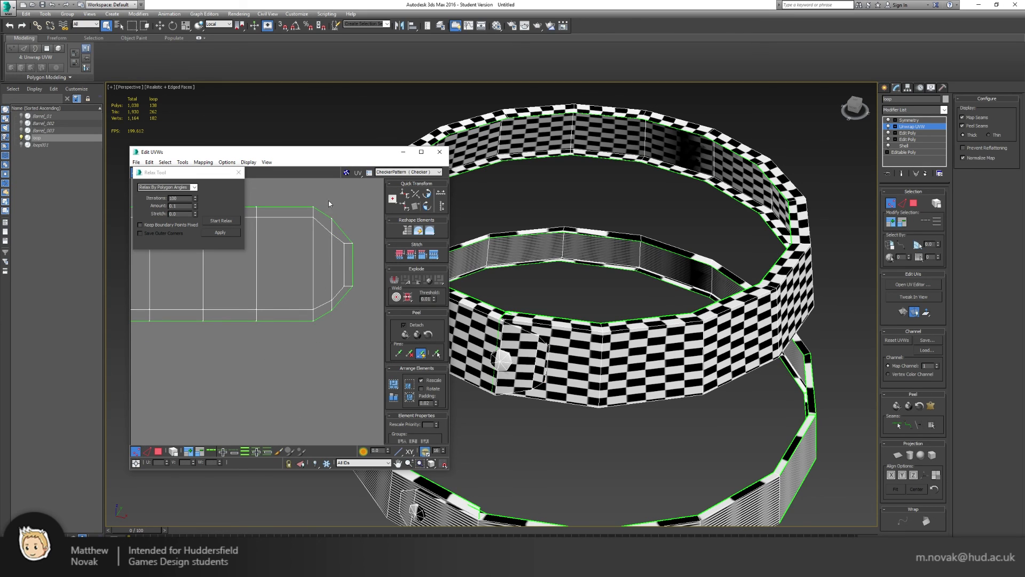
{"action": "left_click", "coordinate": [441, 207]}
{"action": "key", "text": "ctrl+z"}
{"action": "scroll", "coordinate": [334, 227], "scroll_direction": "down", "scroll_amount": 2}
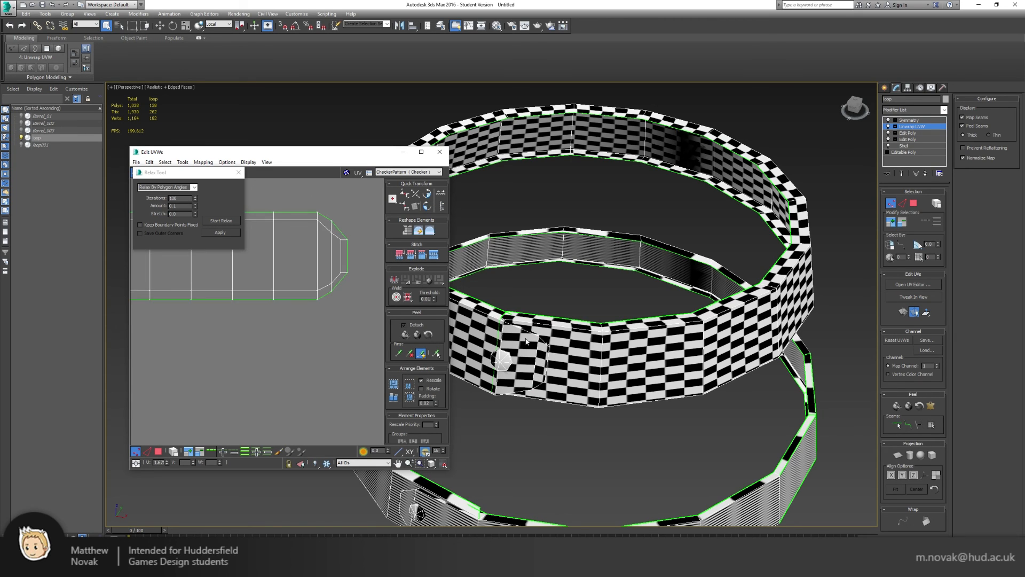
- Select the entire upper hoop UV strip as a polygon element and close the Relax Tool
{"action": "middle_click_drag", "start_coordinate": [546, 342], "coordinate": [614, 315], "text": "alt"}
{"action": "scroll", "coordinate": [334, 315], "scroll_direction": "down", "scroll_amount": 10}
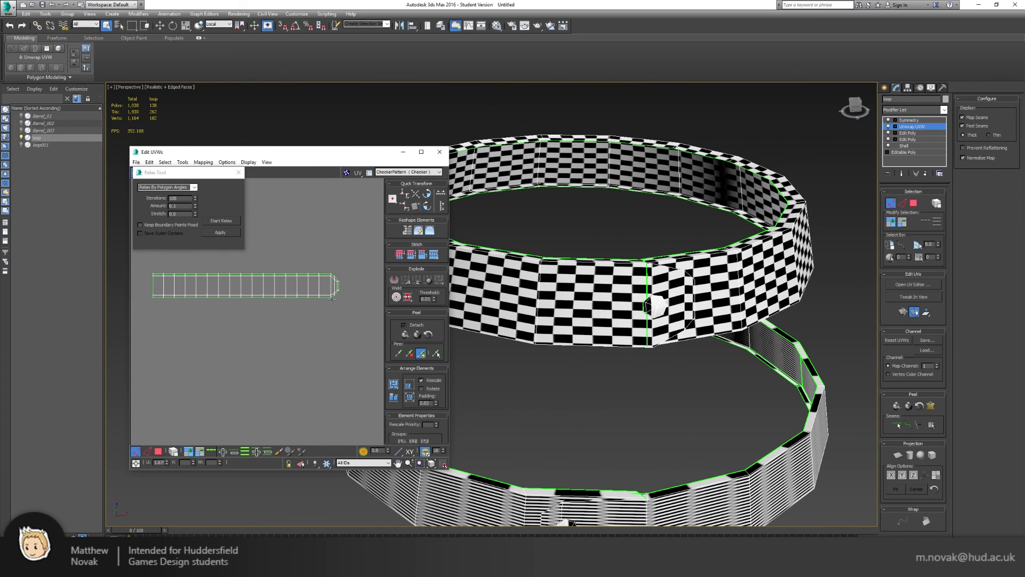
{"action": "left_click", "coordinate": [160, 451]}
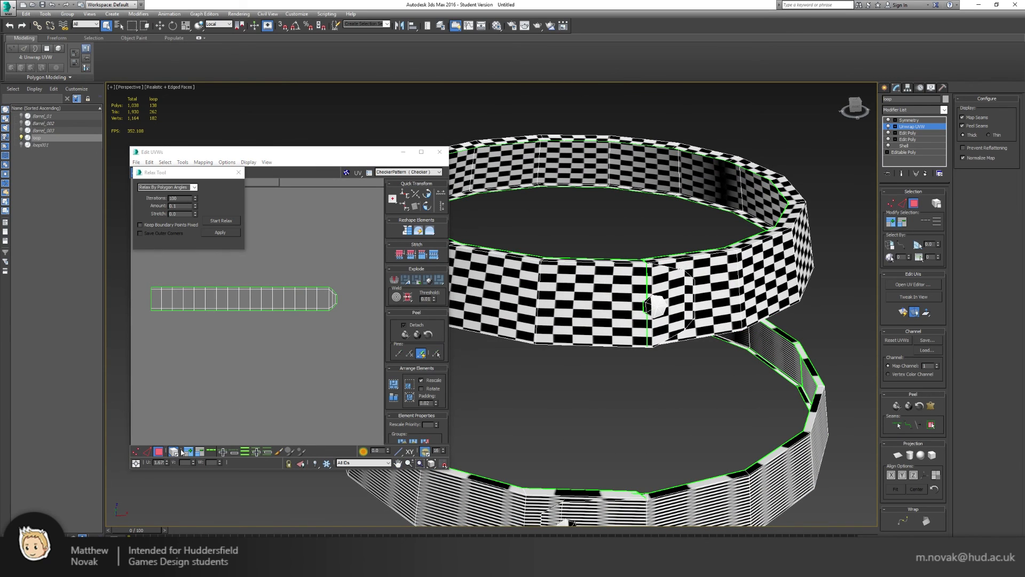
{"action": "left_click", "coordinate": [174, 452]}
{"action": "left_click", "coordinate": [311, 295]}
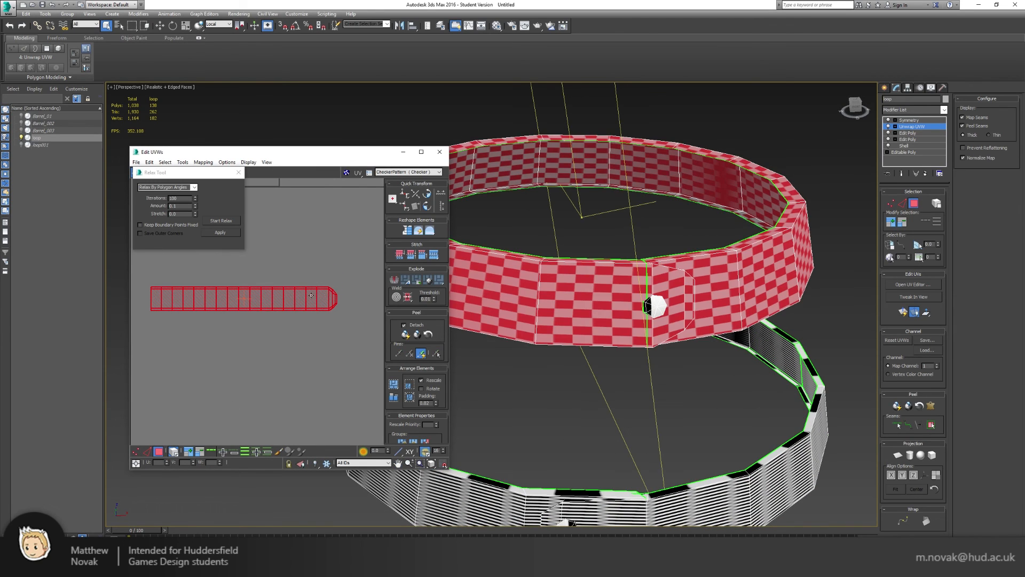
{"action": "left_click", "coordinate": [238, 172]}
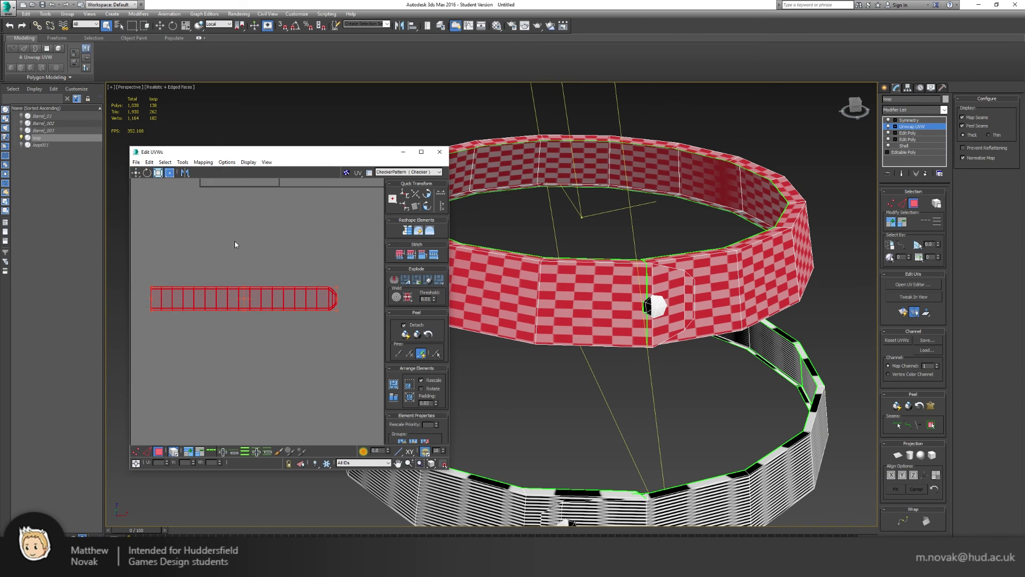
- Stretch the selected UV strip horizontally in two passes to even out the checker squares on the upper hoop
{"action": "left_click_drag", "start_coordinate": [337, 287], "coordinate": [367, 288]}
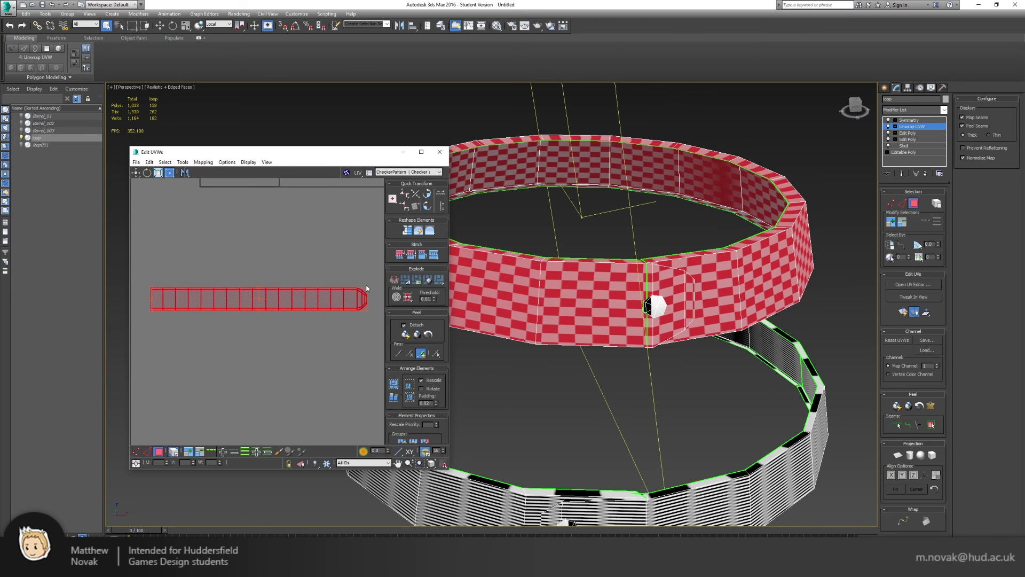
{"action": "scroll", "coordinate": [363, 285], "scroll_direction": "down", "scroll_amount": 3}
{"action": "middle_click_drag", "start_coordinate": [348, 287], "coordinate": [296, 286]}
{"action": "left_click_drag", "start_coordinate": [298, 287], "coordinate": [350, 284]}
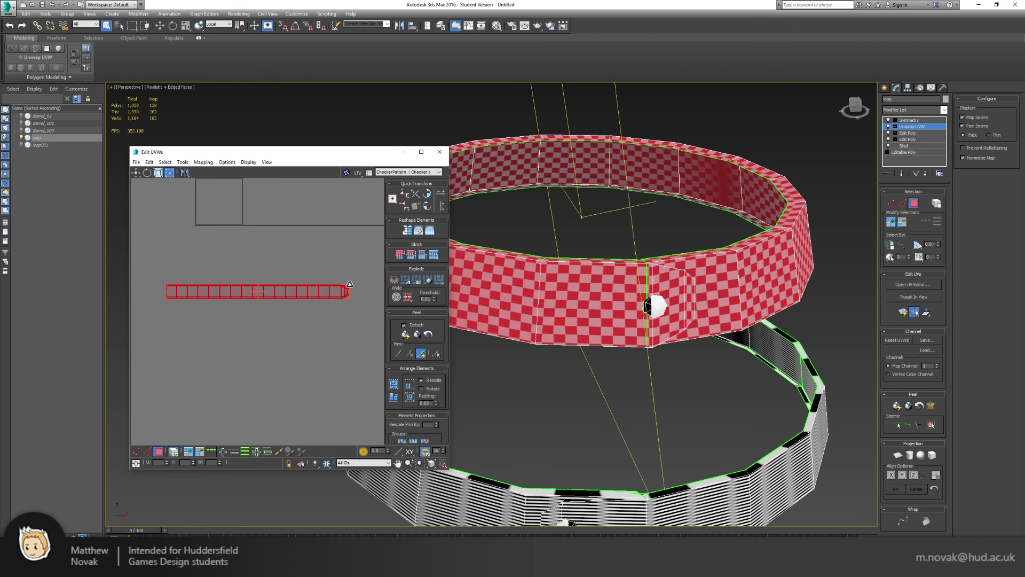
- Examine the checker pattern on the upper hoop and the rounded end of its UV strip
{"action": "middle_click_drag", "start_coordinate": [644, 321], "coordinate": [647, 313], "text": "alt"}
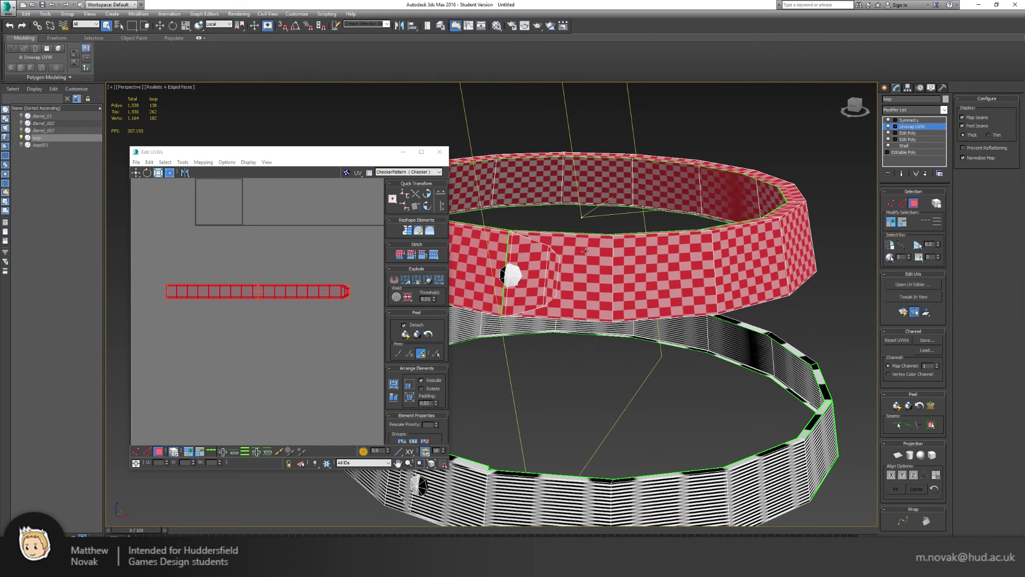
{"action": "scroll", "coordinate": [318, 309], "scroll_direction": "up", "scroll_amount": 2}
{"action": "middle_click_drag", "start_coordinate": [343, 305], "coordinate": [299, 316]}
{"action": "scroll", "coordinate": [299, 316], "scroll_direction": "up", "scroll_amount": 1}
{"action": "scroll", "coordinate": [300, 319], "scroll_direction": "up", "scroll_amount": 1}
{"action": "scroll", "coordinate": [301, 319], "scroll_direction": "down", "scroll_amount": 2}
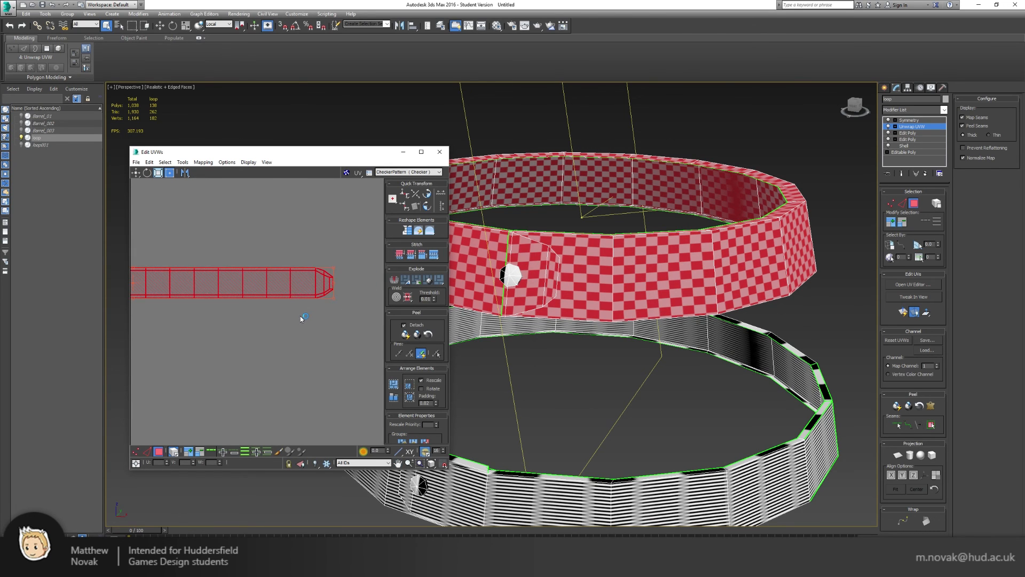
{"action": "scroll", "coordinate": [300, 319], "scroll_direction": "down", "scroll_amount": 1}
- Move the finished strip up clear of the remaining UVs and shift a lower hoop shell below the UV tile
{"action": "middle_click_drag", "start_coordinate": [561, 352], "coordinate": [604, 264]}
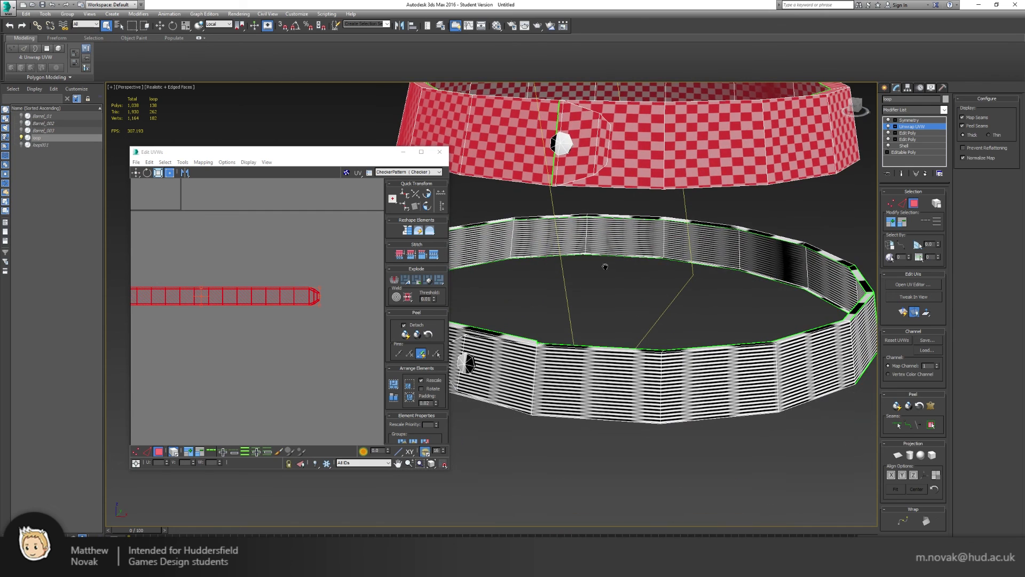
{"action": "middle_click_drag", "start_coordinate": [298, 292], "coordinate": [362, 355]}
{"action": "scroll", "coordinate": [304, 328], "scroll_direction": "down", "scroll_amount": 2}
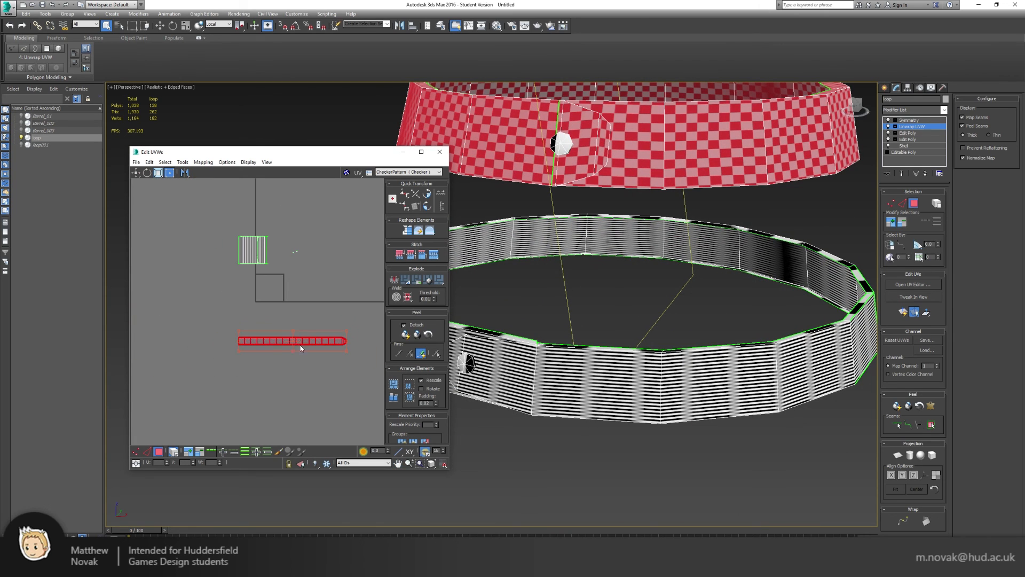
{"action": "left_click_drag", "start_coordinate": [300, 345], "coordinate": [253, 202]}
{"action": "left_click", "coordinate": [253, 221]}
{"action": "left_click_drag", "start_coordinate": [249, 251], "coordinate": [215, 331]}
{"action": "left_click", "coordinate": [265, 338]}
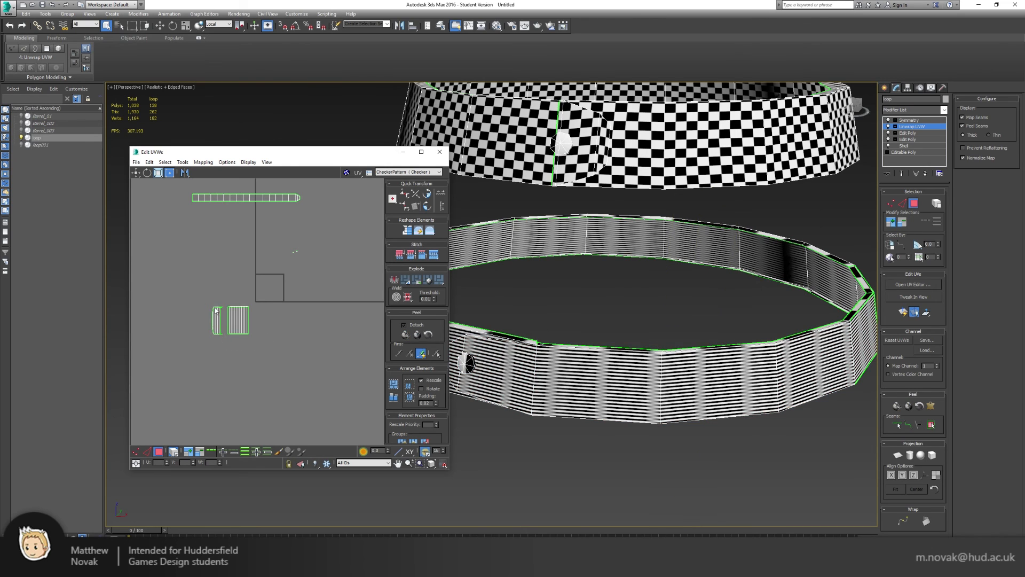
- Select all of the lower hoop's UV shells and apply a cylindrical projection aligned to the Z axis
{"action": "left_click_drag", "start_coordinate": [195, 294], "coordinate": [268, 344]}
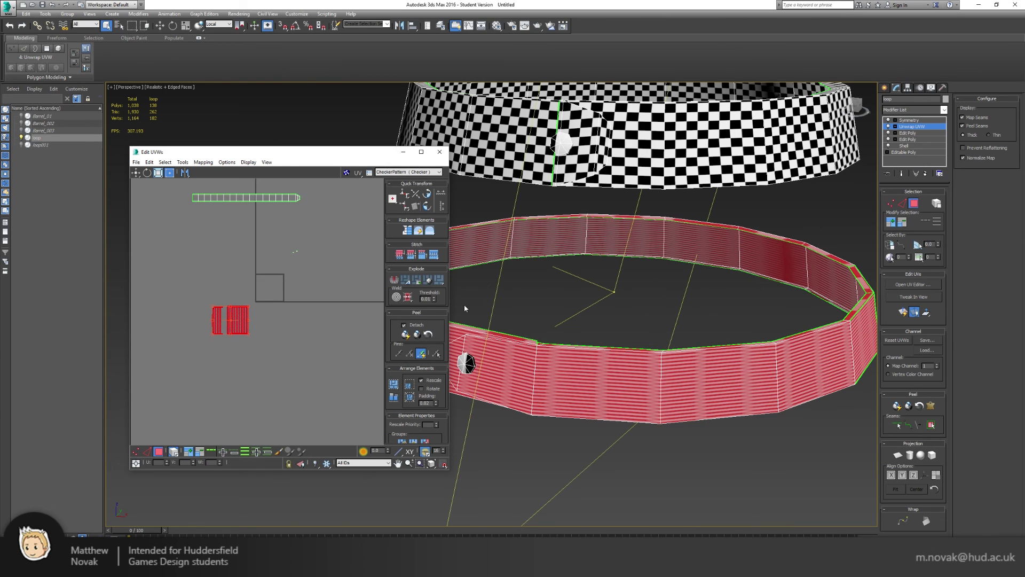
{"action": "left_click", "coordinate": [909, 455]}
{"action": "scroll", "coordinate": [688, 338], "scroll_direction": "down", "scroll_amount": 5}
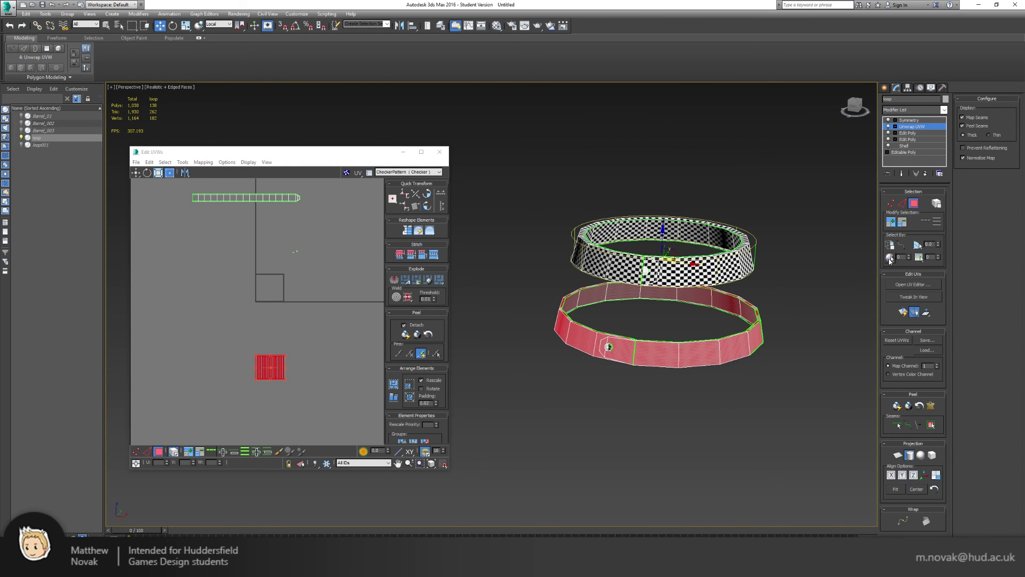
{"action": "left_click", "coordinate": [925, 475]}
{"action": "left_click", "coordinate": [913, 475]}
{"action": "scroll", "coordinate": [735, 374], "scroll_direction": "up", "scroll_amount": 4}
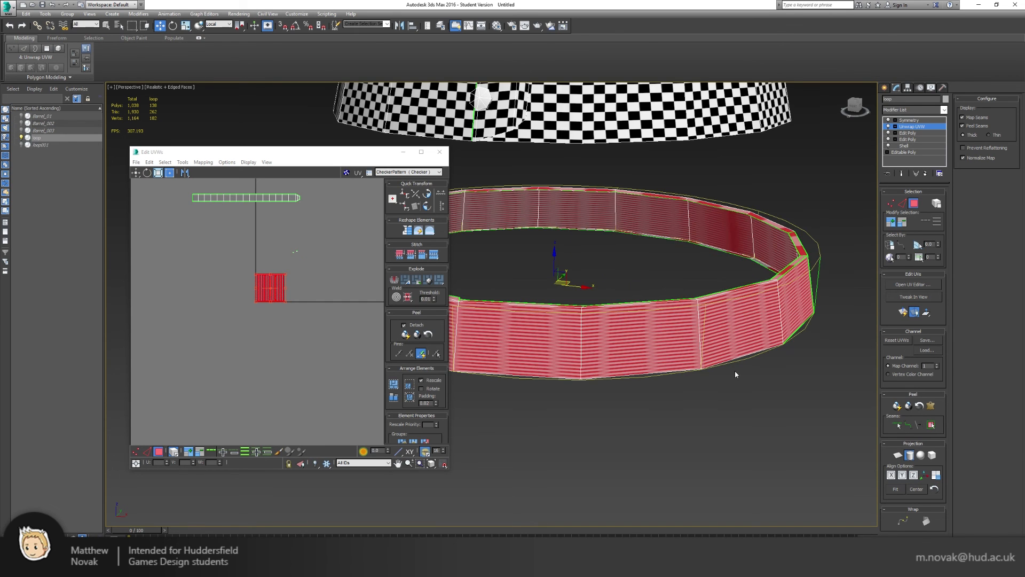
- Rotate the cylindrical projection gizmo until its seam lines up with the lower hoop's edge near the rivet, then finish the projection
{"action": "middle_click_drag", "start_coordinate": [735, 371], "coordinate": [595, 308], "text": "alt"}
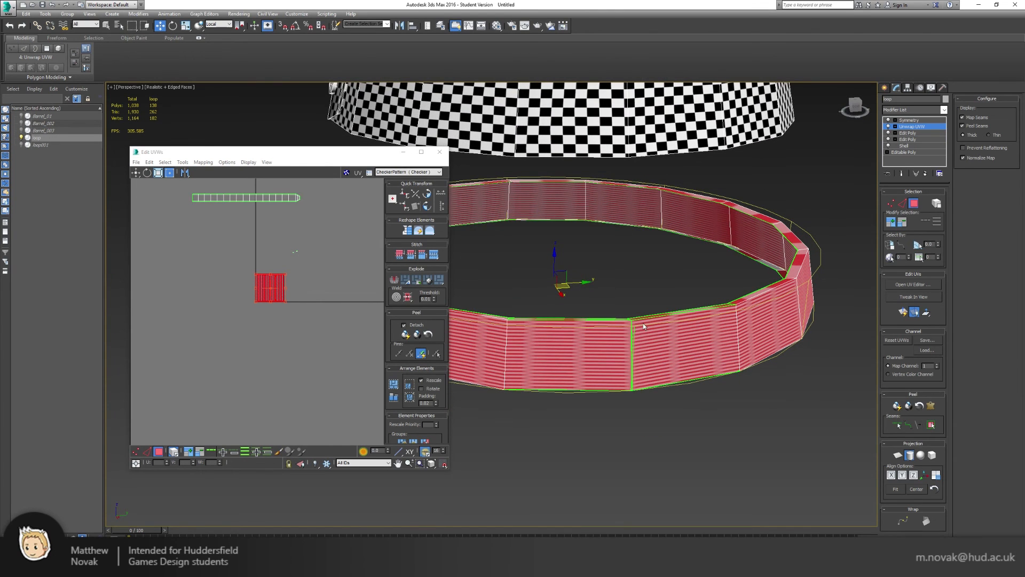
{"action": "key", "text": "e"}
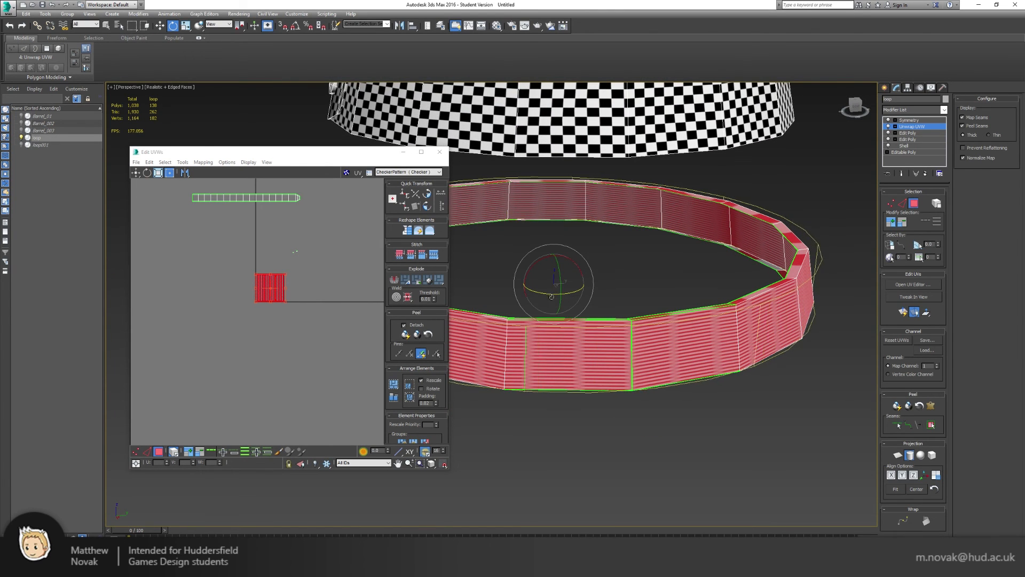
{"action": "middle_click_drag", "start_coordinate": [508, 303], "coordinate": [663, 323], "text": "alt"}
{"action": "left_click_drag", "start_coordinate": [702, 301], "coordinate": [724, 309]}
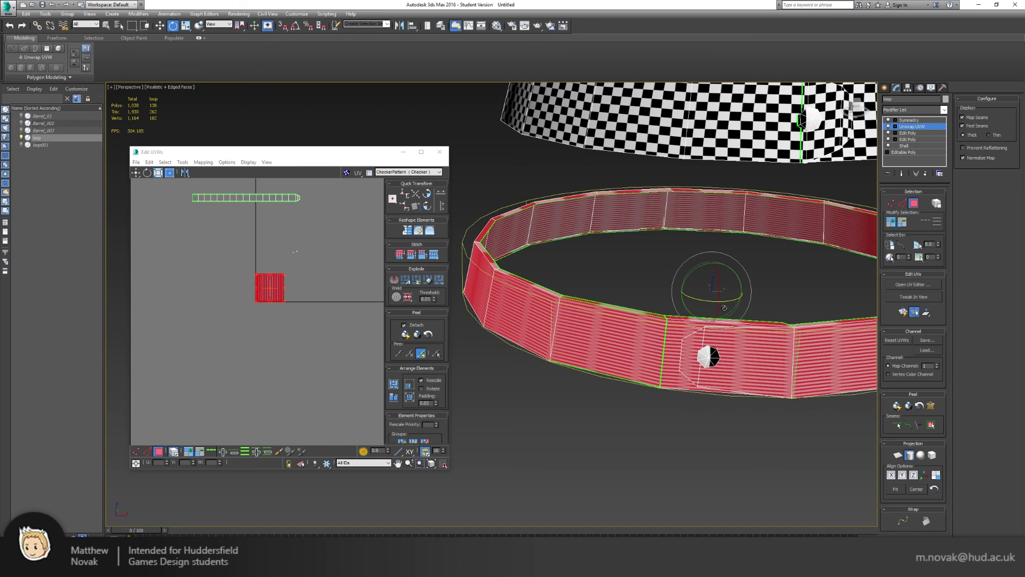
{"action": "middle_click_drag", "start_coordinate": [757, 328], "coordinate": [717, 333], "text": "alt"}
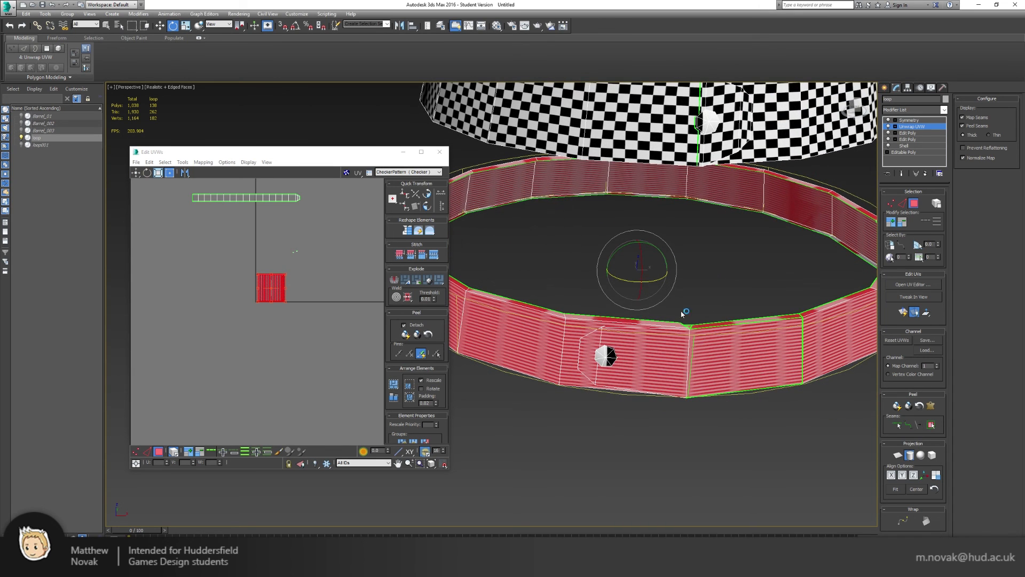
{"action": "left_click_drag", "start_coordinate": [651, 284], "coordinate": [657, 281]}
{"action": "middle_click_drag", "start_coordinate": [744, 332], "coordinate": [726, 319], "text": "alt"}
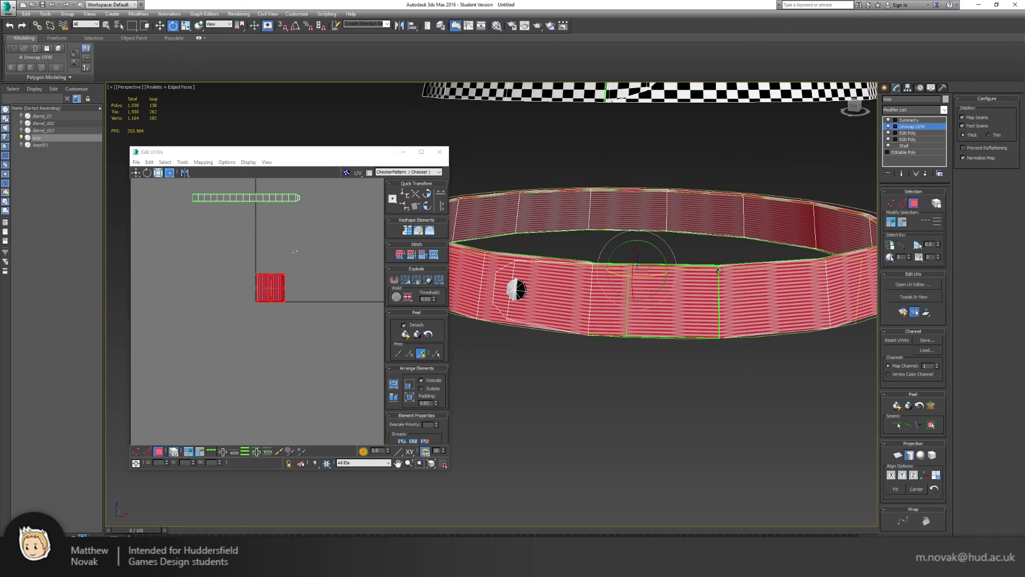
{"action": "left_click_drag", "start_coordinate": [648, 279], "coordinate": [628, 279]}
{"action": "middle_click_drag", "start_coordinate": [591, 300], "coordinate": [583, 316], "text": "alt"}
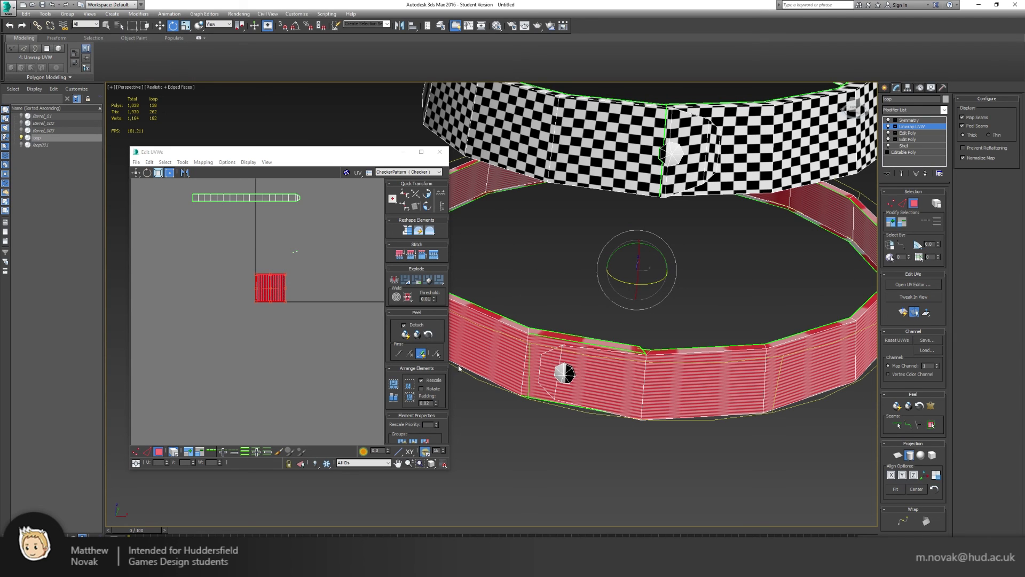
{"action": "left_click", "coordinate": [908, 455]}
- Select the lower hoop's projected UVs, relax them twice using Relax By Polygon Angles, and clear the selection
{"action": "left_click", "coordinate": [293, 295]}
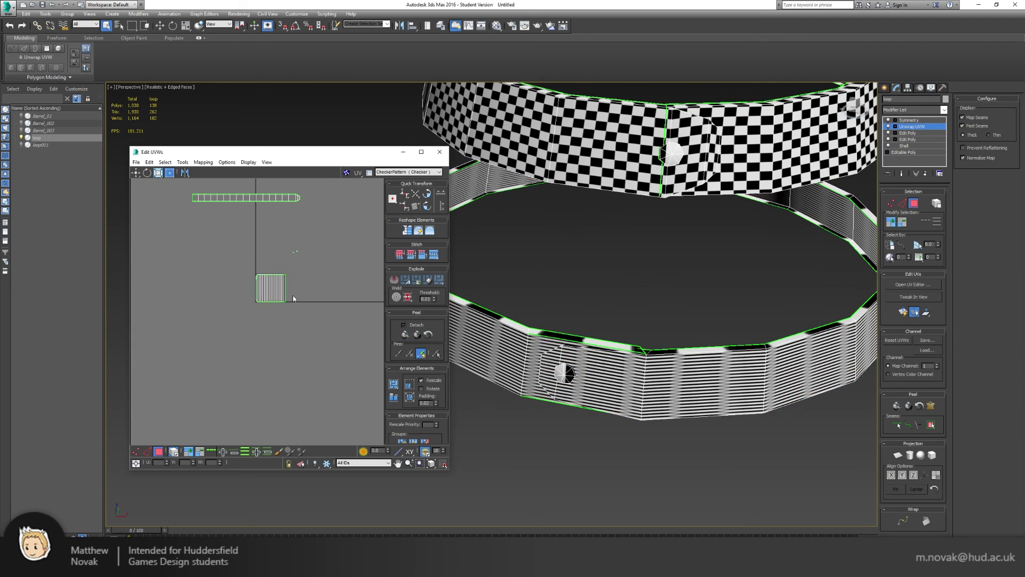
{"action": "left_click_drag", "start_coordinate": [249, 272], "coordinate": [243, 263]}
{"action": "left_click", "coordinate": [182, 162]}
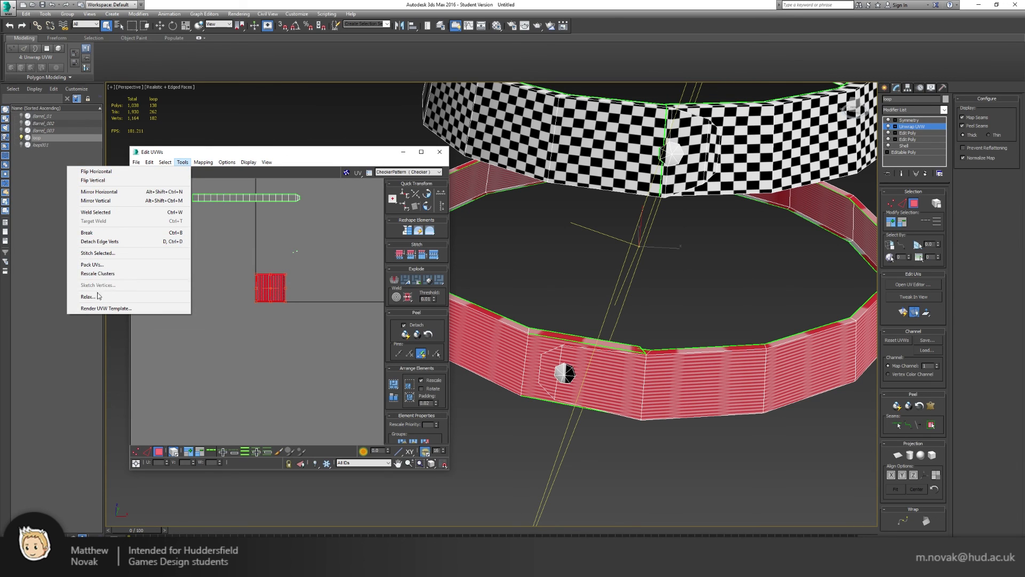
{"action": "left_click", "coordinate": [88, 296]}
{"action": "left_click", "coordinate": [189, 187]}
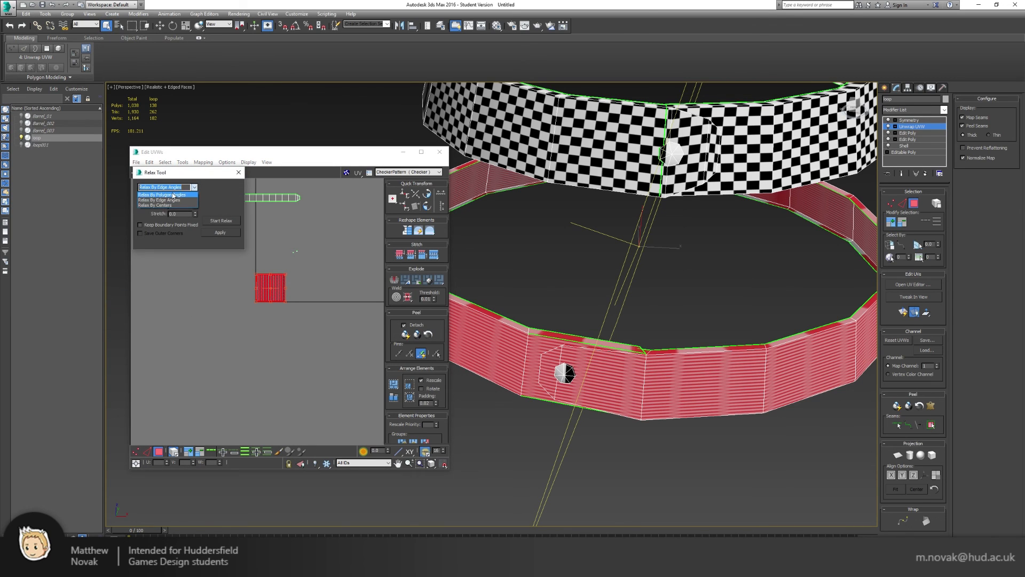
{"action": "left_click", "coordinate": [174, 197]}
{"action": "left_click", "coordinate": [215, 220]}
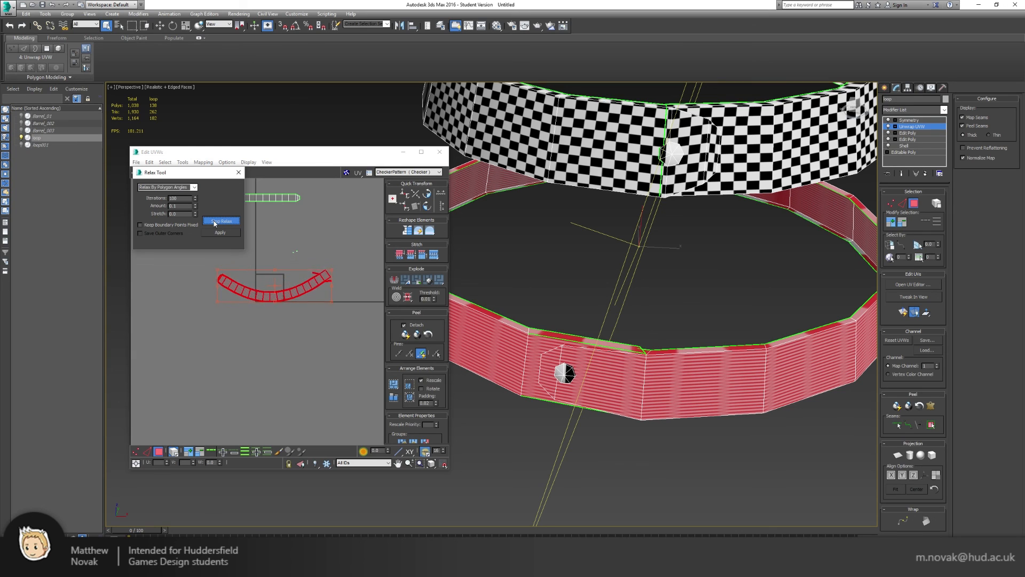
{"action": "left_click", "coordinate": [214, 220]}
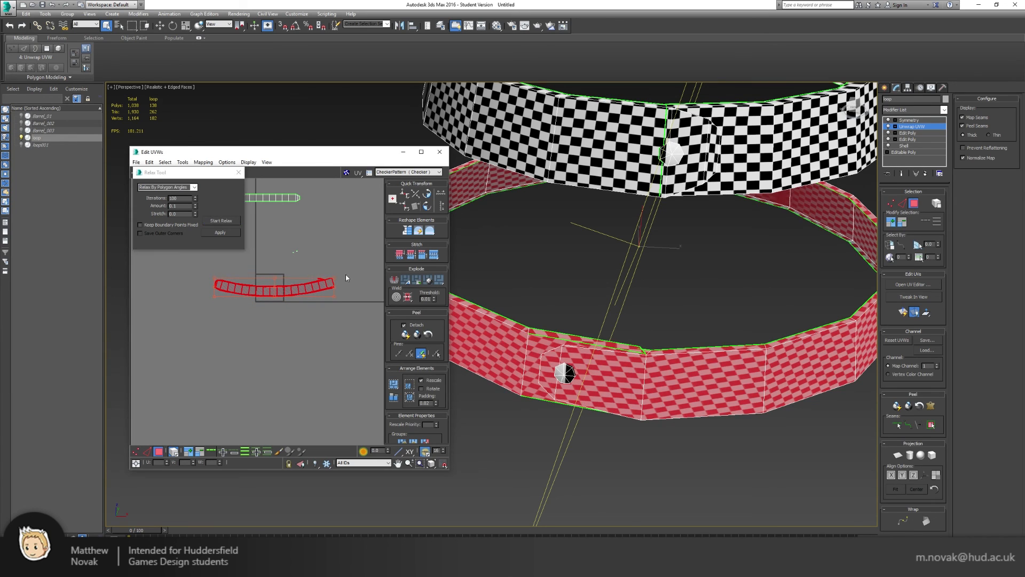
{"action": "scroll", "coordinate": [342, 277], "scroll_direction": "up", "scroll_amount": 6}
{"action": "left_click", "coordinate": [335, 340]}
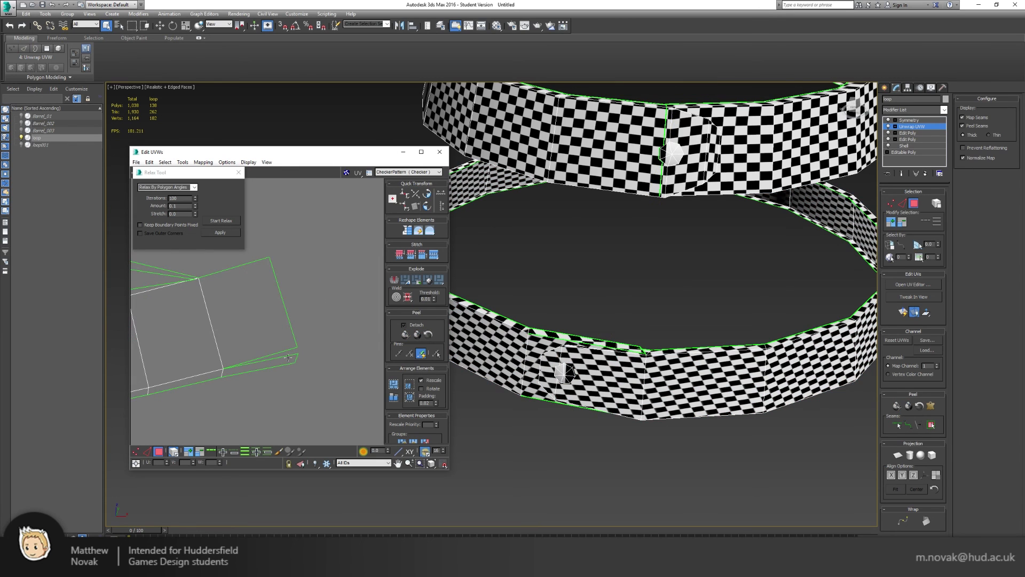
- Target-weld the stray vertices at the end of the lower hoop's UV strip to close its split corners
{"action": "left_click", "coordinate": [135, 451]}
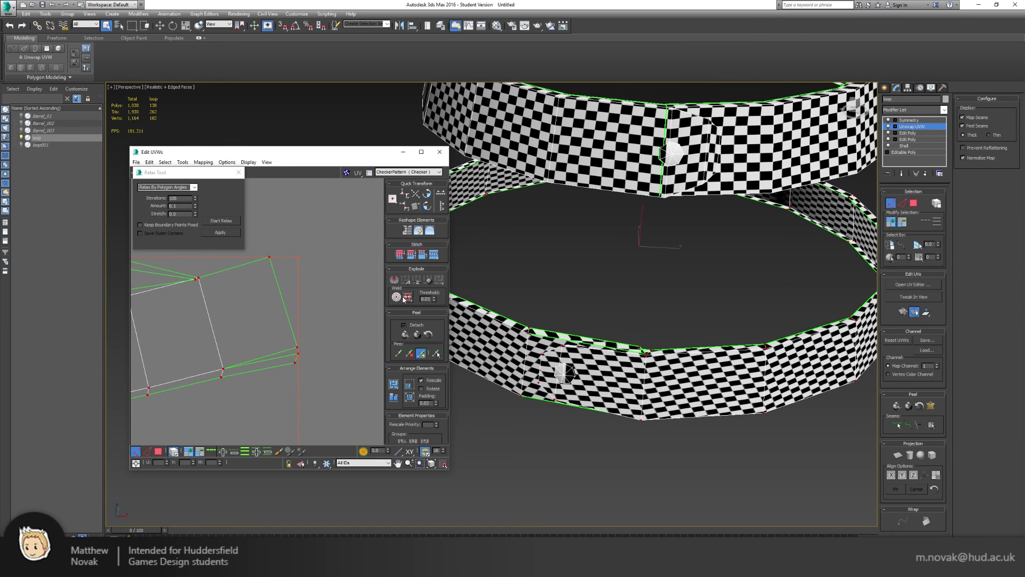
{"action": "left_click", "coordinate": [315, 330]}
{"action": "left_click", "coordinate": [297, 355]}
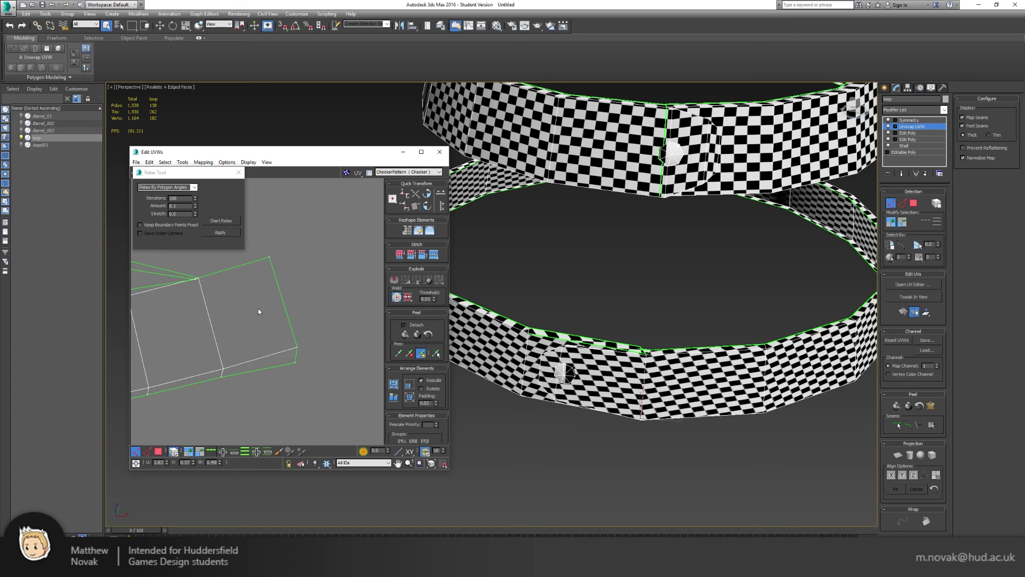
{"action": "middle_click_drag", "start_coordinate": [178, 292], "coordinate": [203, 323]}
{"action": "left_click_drag", "start_coordinate": [150, 293], "coordinate": [294, 289]}
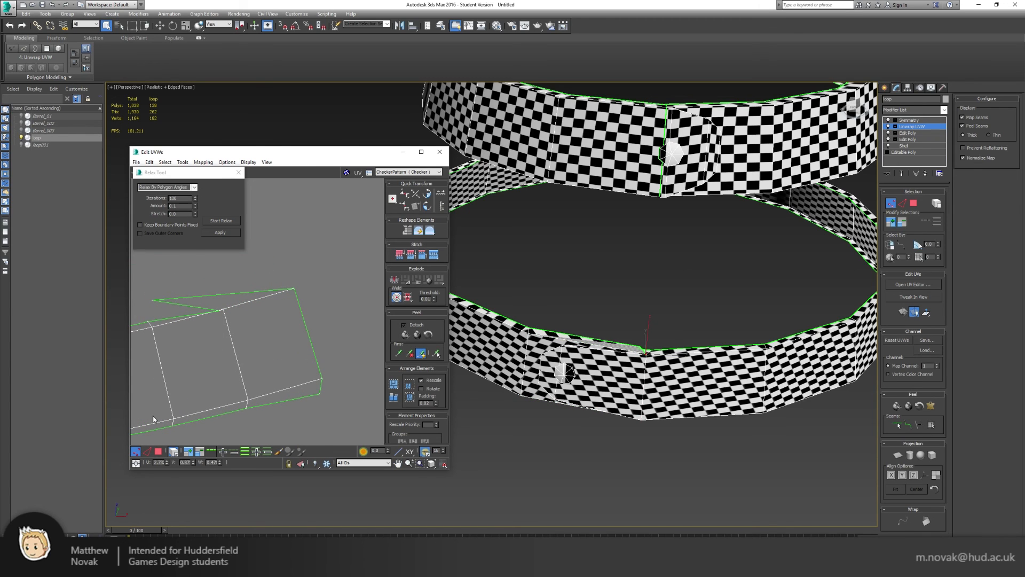
- Select the entire lower hoop strip, relax it again by polygon angles, and close the Relax tool
{"action": "left_click", "coordinate": [158, 450]}
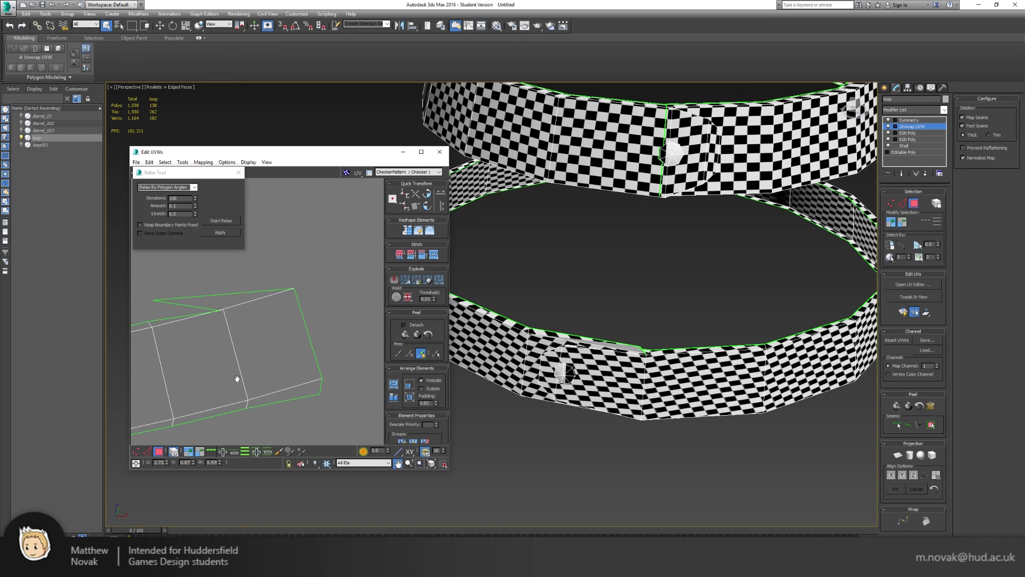
{"action": "left_click", "coordinate": [173, 451]}
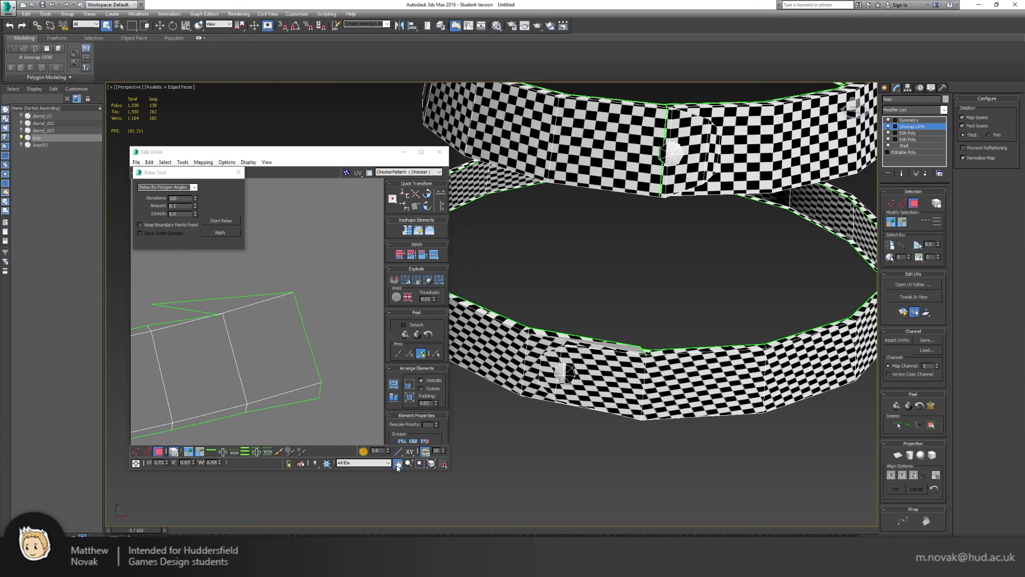
{"action": "left_click", "coordinate": [284, 310]}
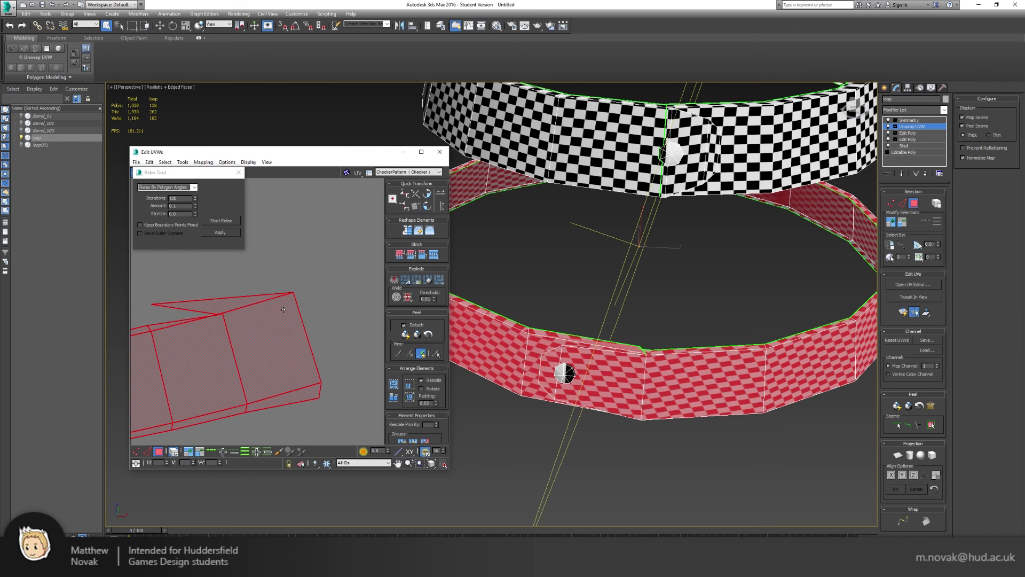
{"action": "left_click", "coordinate": [223, 220]}
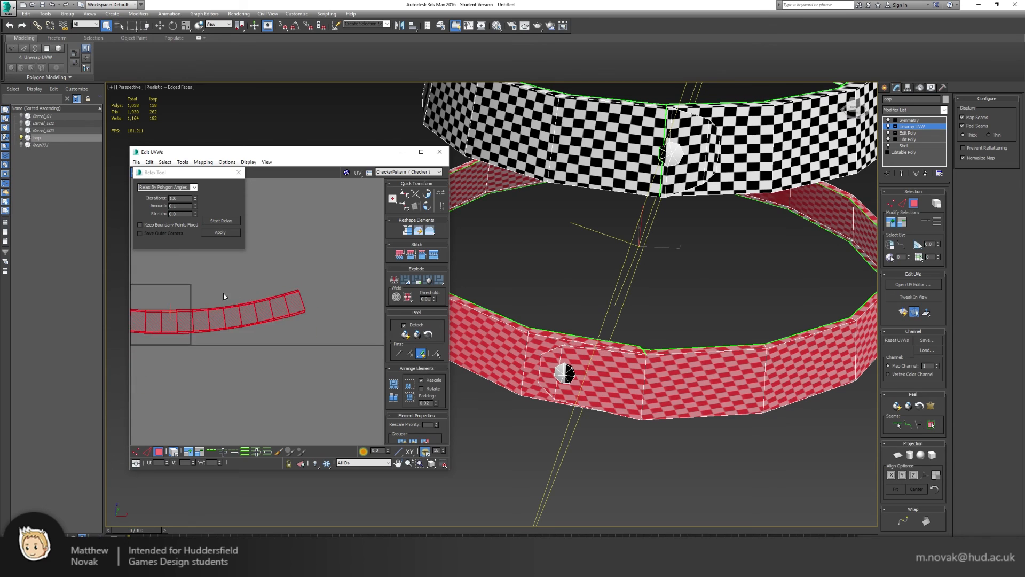
{"action": "middle_click_drag", "start_coordinate": [224, 296], "coordinate": [274, 297]}
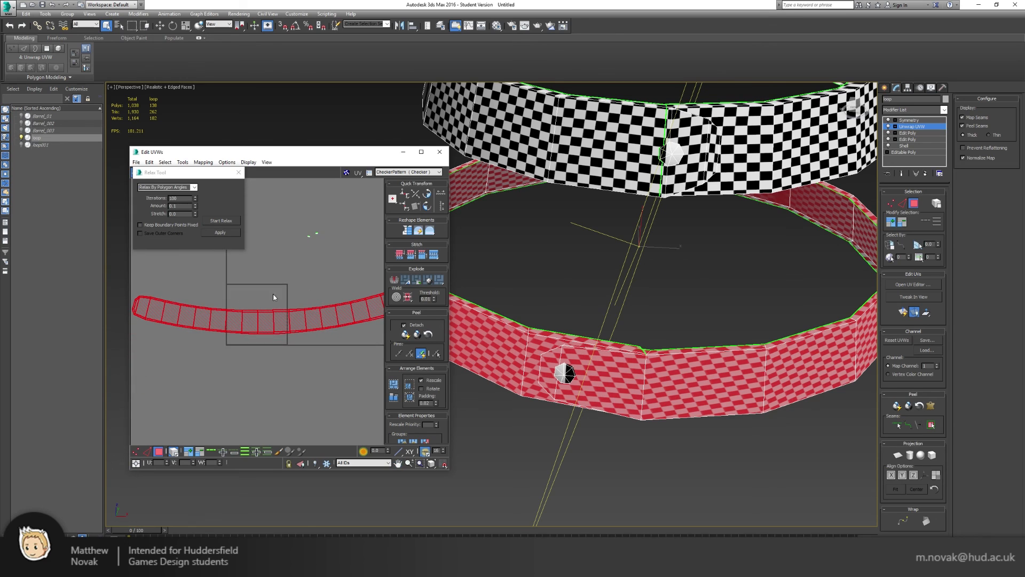
{"action": "left_click", "coordinate": [239, 172]}
- Widen the UV editor and align the strip's lower inner edge loop horizontally, leaving out the edge at its tapered tip
{"action": "left_click", "coordinate": [147, 454]}
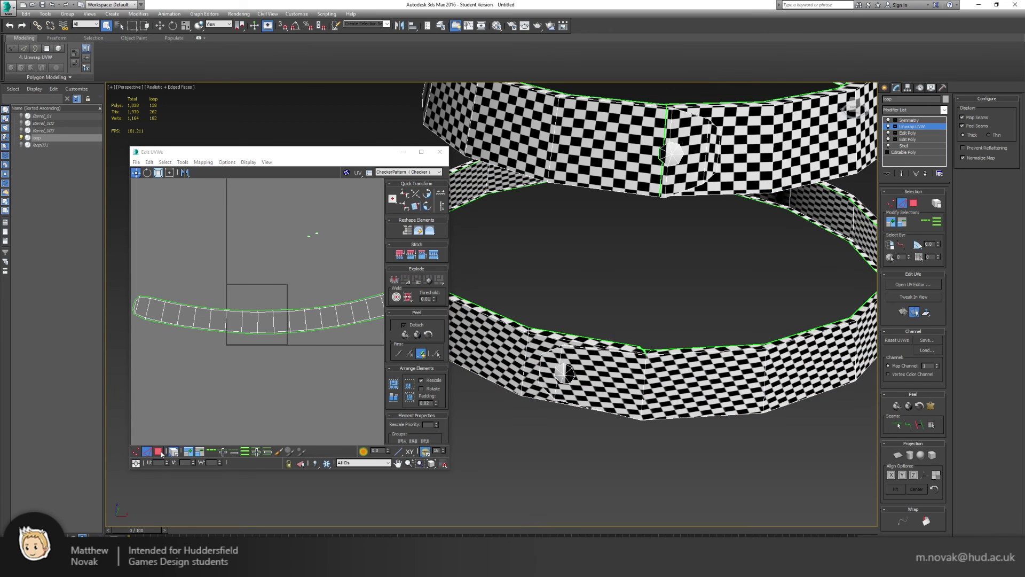
{"action": "scroll", "coordinate": [283, 311], "scroll_direction": "up", "scroll_amount": 4}
{"action": "middle_click_drag", "start_coordinate": [283, 311], "coordinate": [198, 313]}
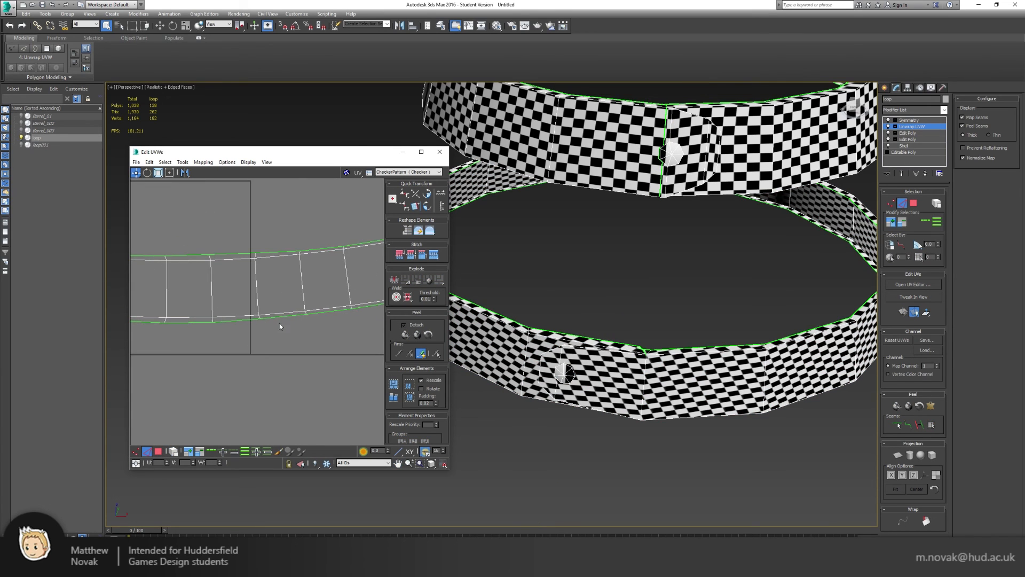
{"action": "scroll", "coordinate": [289, 319], "scroll_direction": "down", "scroll_amount": 2}
{"action": "left_click_drag", "start_coordinate": [450, 162], "coordinate": [876, 162]}
{"action": "middle_click_drag", "start_coordinate": [475, 298], "coordinate": [502, 308]}
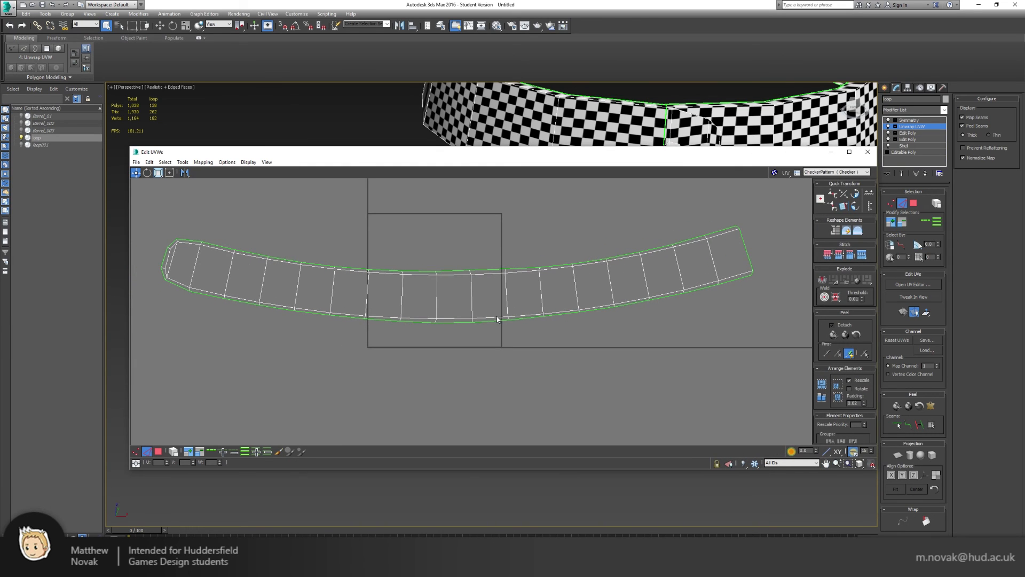
{"action": "double_click", "coordinate": [495, 317]}
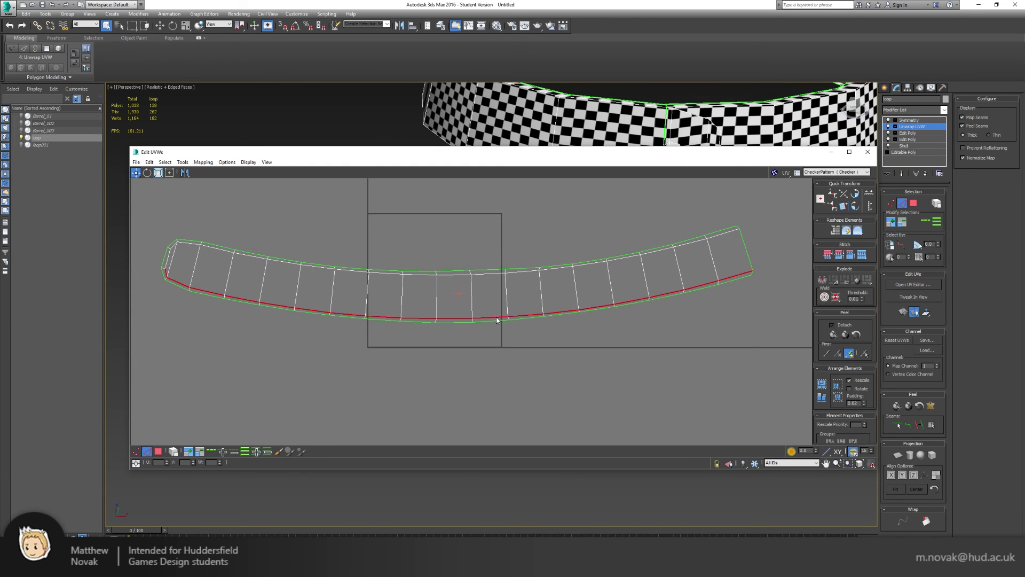
{"action": "left_click", "coordinate": [168, 273], "text": "alt"}
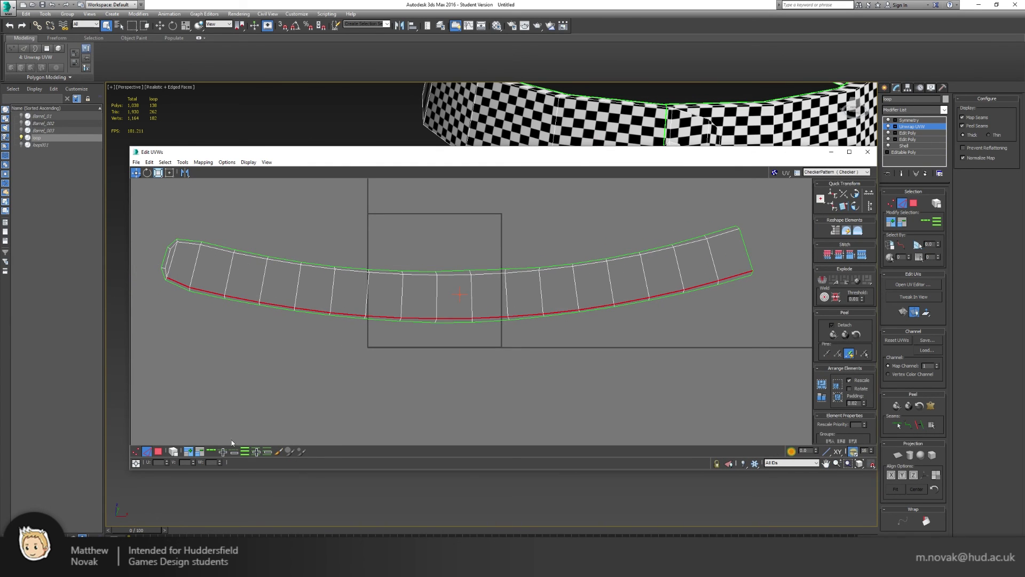
{"action": "left_click", "coordinate": [833, 194]}
- Select only the strip's lower border edges, excluding the upper border and tip, and align them horizontally
{"action": "double_click", "coordinate": [631, 305]}
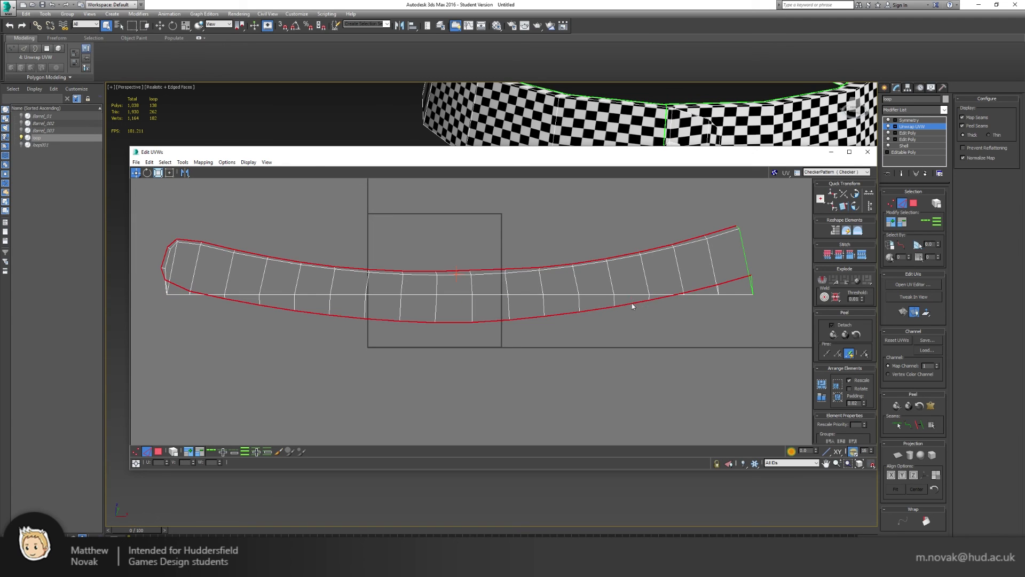
{"action": "left_click_drag", "start_coordinate": [175, 279], "coordinate": [561, 277], "text": "alt"}
{"action": "left_click_drag", "start_coordinate": [582, 235], "coordinate": [694, 267], "text": "alt"}
{"action": "left_click_drag", "start_coordinate": [714, 215], "coordinate": [745, 241], "text": "alt"}
{"action": "left_click", "coordinate": [832, 193]}
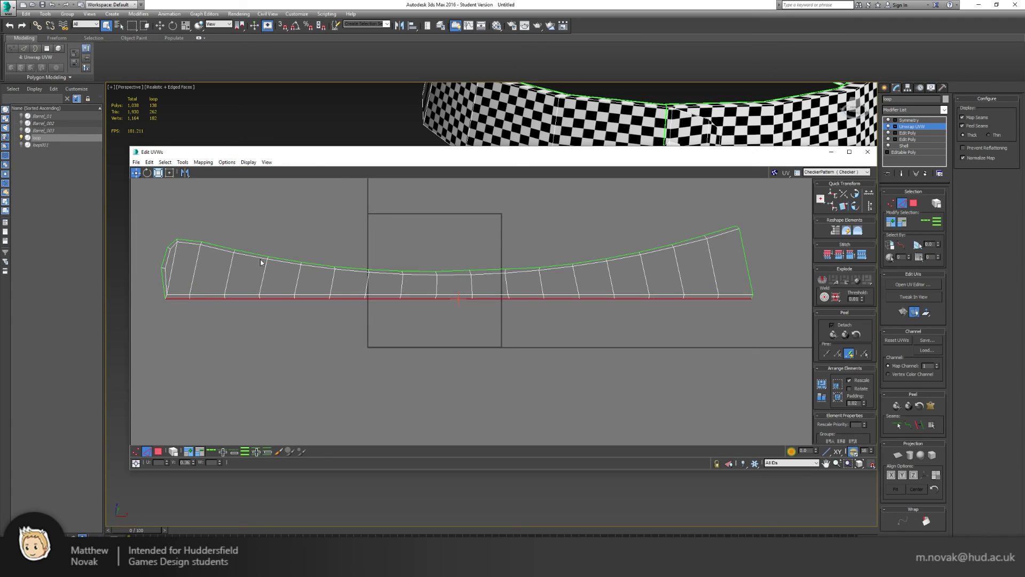
- Align the strip's upper inner loop and upper border edges horizontally, keeping the lower border out of the selection
{"action": "double_click", "coordinate": [258, 257]}
{"action": "left_click", "coordinate": [833, 193]}
{"action": "double_click", "coordinate": [742, 298]}
{"action": "left_click_drag", "start_coordinate": [745, 322], "coordinate": [151, 283], "text": "alt"}
{"action": "left_click", "coordinate": [833, 193]}
{"action": "left_click", "coordinate": [503, 313]}
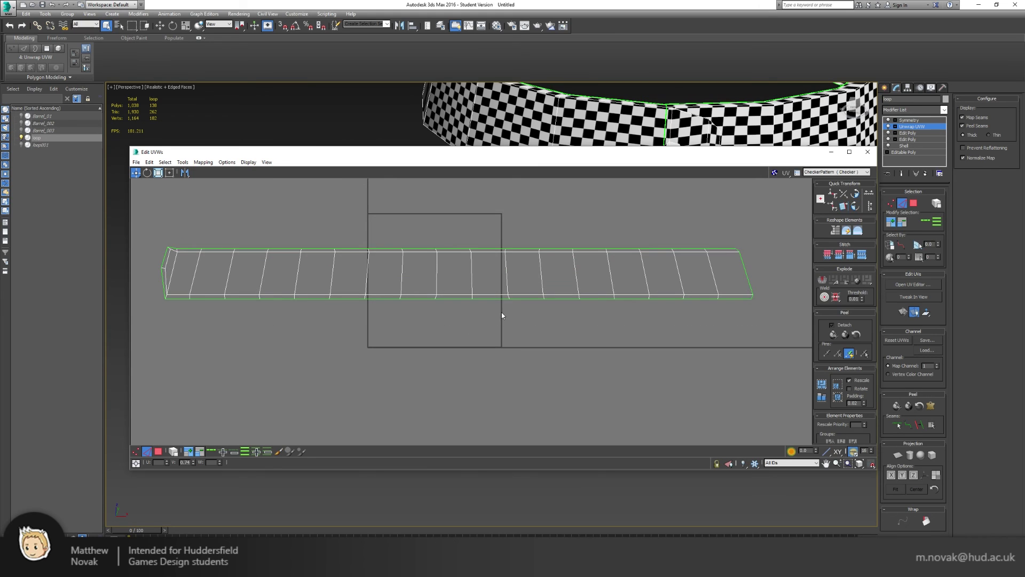
- Align the strip's square end and the five neighbouring cross loops vertically, one loop at a time
{"action": "double_click", "coordinate": [746, 274]}
{"action": "left_click", "coordinate": [833, 206]}
{"action": "double_click", "coordinate": [712, 273]}
{"action": "left_click", "coordinate": [834, 207]}
{"action": "double_click", "coordinate": [679, 273]}
{"action": "left_click", "coordinate": [834, 207]}
{"action": "double_click", "coordinate": [645, 273]}
{"action": "left_click", "coordinate": [834, 206]}
{"action": "double_click", "coordinate": [611, 272]}
{"action": "left_click", "coordinate": [834, 207]}
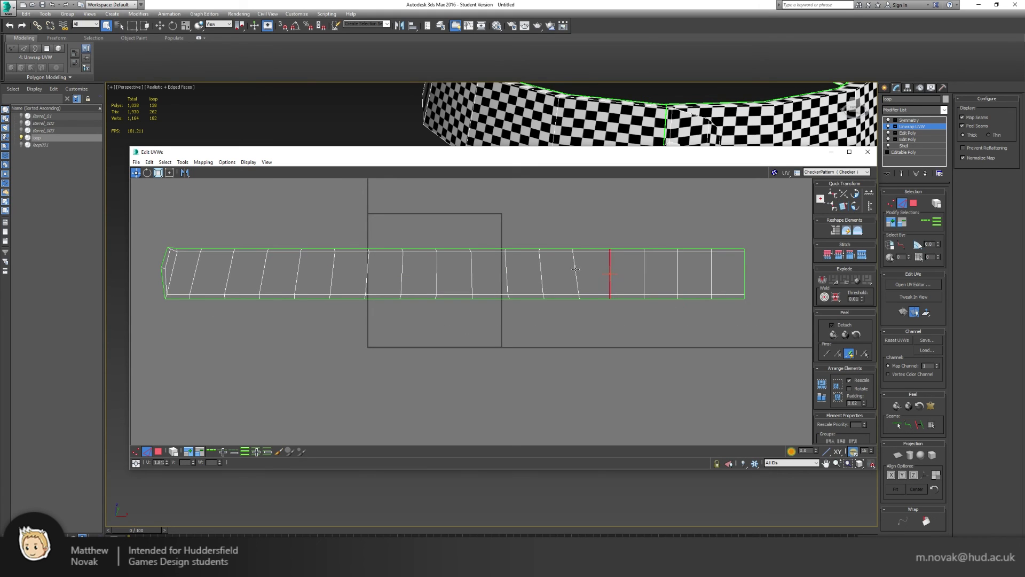
{"action": "double_click", "coordinate": [576, 271]}
{"action": "left_click", "coordinate": [834, 207]}
- Align each cross loop in the middle section of the strip vertically
{"action": "left_click", "coordinate": [542, 270]}
{"action": "double_click", "coordinate": [541, 273]}
{"action": "left_click", "coordinate": [834, 206]}
{"action": "double_click", "coordinate": [507, 270]}
{"action": "left_click", "coordinate": [834, 206]}
{"action": "double_click", "coordinate": [471, 263]}
{"action": "left_click", "coordinate": [833, 207]}
{"action": "double_click", "coordinate": [437, 273]}
{"action": "left_click", "coordinate": [834, 207]}
{"action": "double_click", "coordinate": [401, 273]}
{"action": "left_click", "coordinate": [835, 231]}
{"action": "double_click", "coordinate": [367, 269]}
{"action": "left_click", "coordinate": [211, 451]}
{"action": "left_click", "coordinate": [834, 207]}
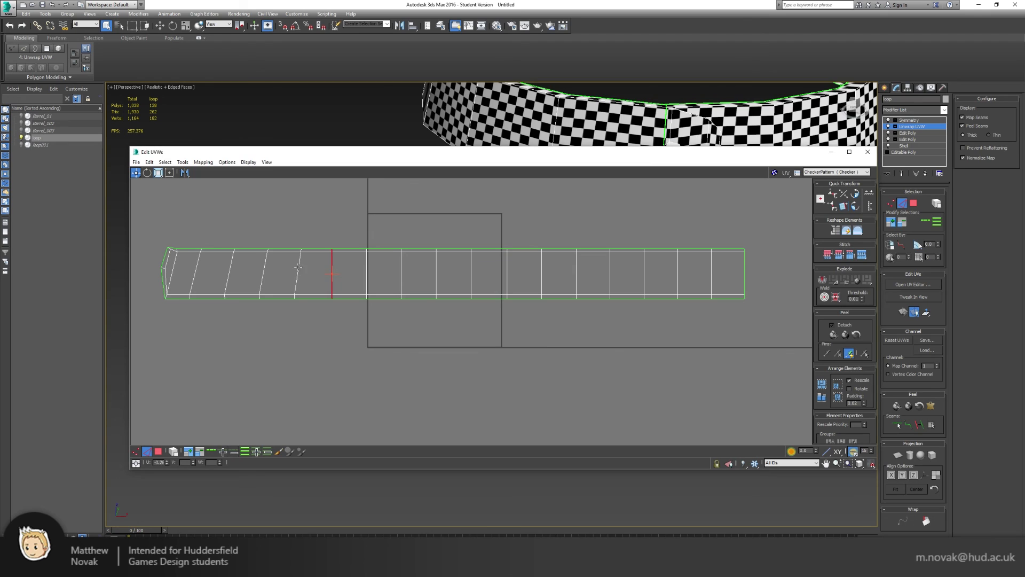
- Align the remaining slanted cross loops vertically, up to the base of the strip's tapered tip
{"action": "double_click", "coordinate": [298, 274]}
{"action": "left_click", "coordinate": [833, 207]}
{"action": "double_click", "coordinate": [264, 275]}
{"action": "left_click", "coordinate": [833, 206]}
{"action": "left_click", "coordinate": [227, 276]}
{"action": "double_click", "coordinate": [228, 277]}
{"action": "left_click", "coordinate": [833, 207]}
{"action": "double_click", "coordinate": [195, 272]}
{"action": "scroll", "coordinate": [195, 272], "scroll_direction": "up", "scroll_amount": 3}
{"action": "middle_click_drag", "start_coordinate": [195, 272], "coordinate": [444, 297]}
{"action": "double_click", "coordinate": [444, 297]}
{"action": "left_click", "coordinate": [834, 206]}
- Straighten the tip's end edges vertically, move them outward, and align its lower vertices horizontally to form an even taper
{"action": "left_click", "coordinate": [432, 273]}
{"action": "left_click", "coordinate": [426, 271], "text": "ctrl"}
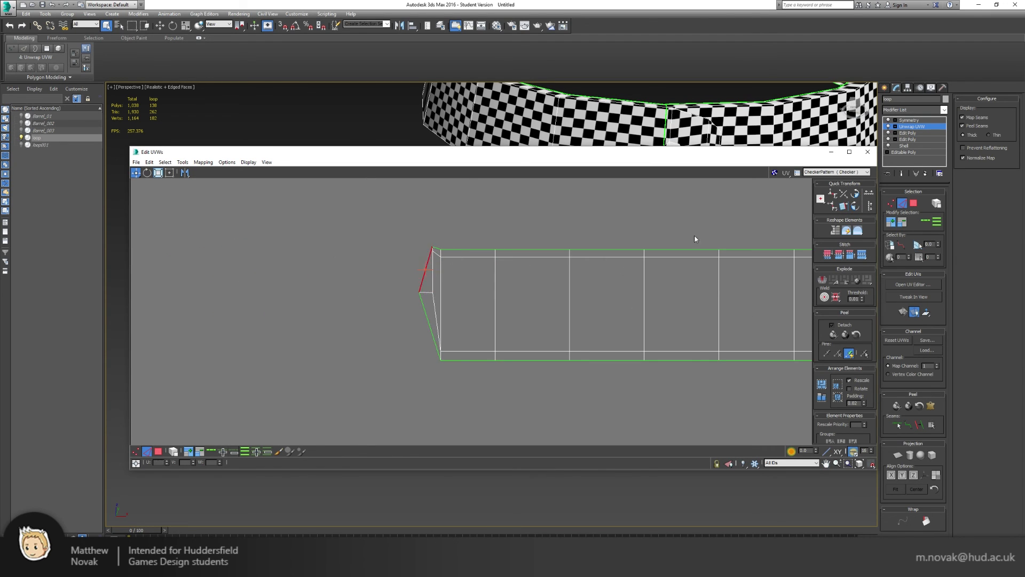
{"action": "left_click", "coordinate": [834, 206]}
{"action": "left_click", "coordinate": [425, 273]}
{"action": "left_click", "coordinate": [432, 275], "text": "ctrl"}
{"action": "left_click_drag", "start_coordinate": [432, 275], "coordinate": [416, 307]}
{"action": "left_click", "coordinate": [774, 270]}
{"action": "key", "text": "1"}
{"action": "left_click_drag", "start_coordinate": [378, 276], "coordinate": [429, 333]}
{"action": "left_click", "coordinate": [831, 196]}
{"action": "left_click", "coordinate": [832, 195]}
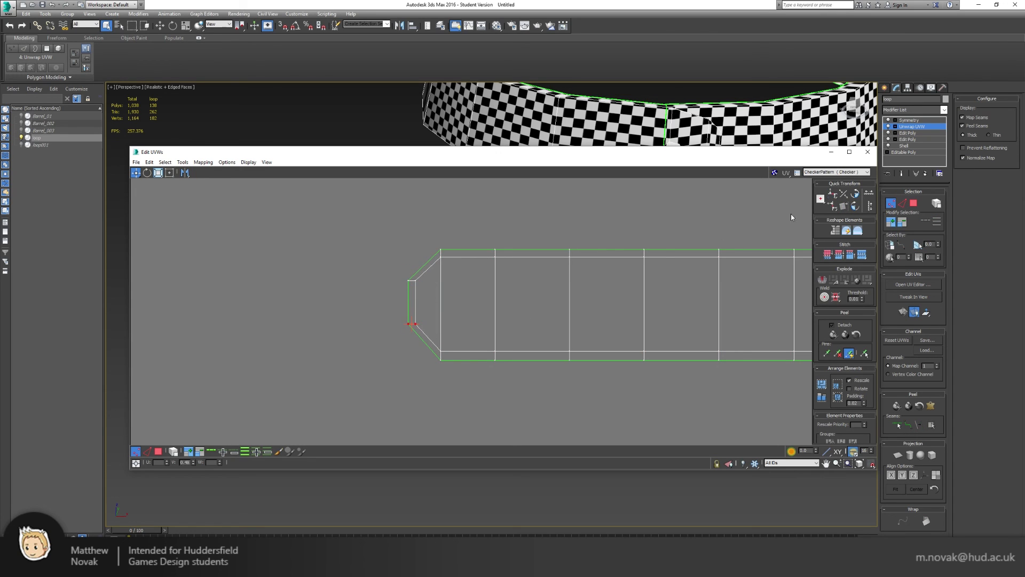
- Select all the strip's polygons and stretch them horizontally in Freeform mode until the hoop's checkers look square
{"action": "scroll", "coordinate": [455, 295], "scroll_direction": "down", "scroll_amount": 3}
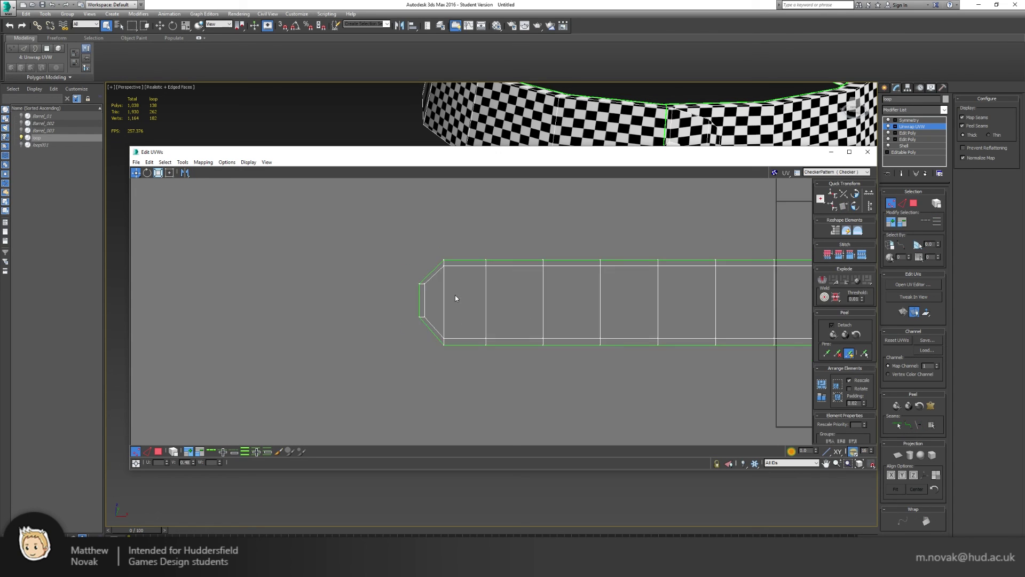
{"action": "middle_click_drag", "start_coordinate": [597, 294], "coordinate": [437, 278]}
{"action": "left_click_drag", "start_coordinate": [796, 151], "coordinate": [794, 293]}
{"action": "middle_click_drag", "start_coordinate": [619, 218], "coordinate": [530, 102]}
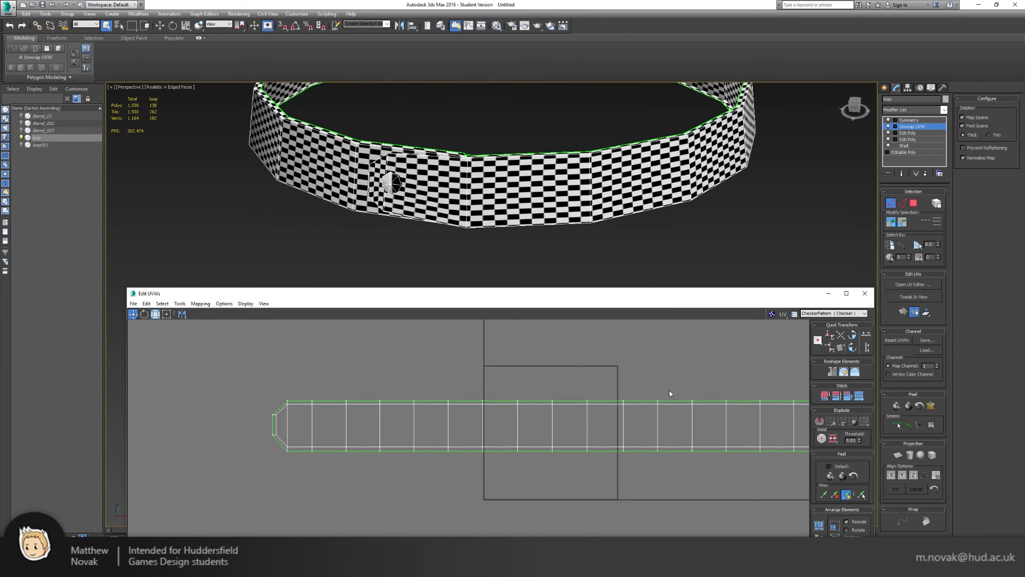
{"action": "left_click_drag", "start_coordinate": [320, 291], "coordinate": [331, 272]}
{"action": "key", "text": "3"}
{"action": "key", "text": "ctrl+a"}
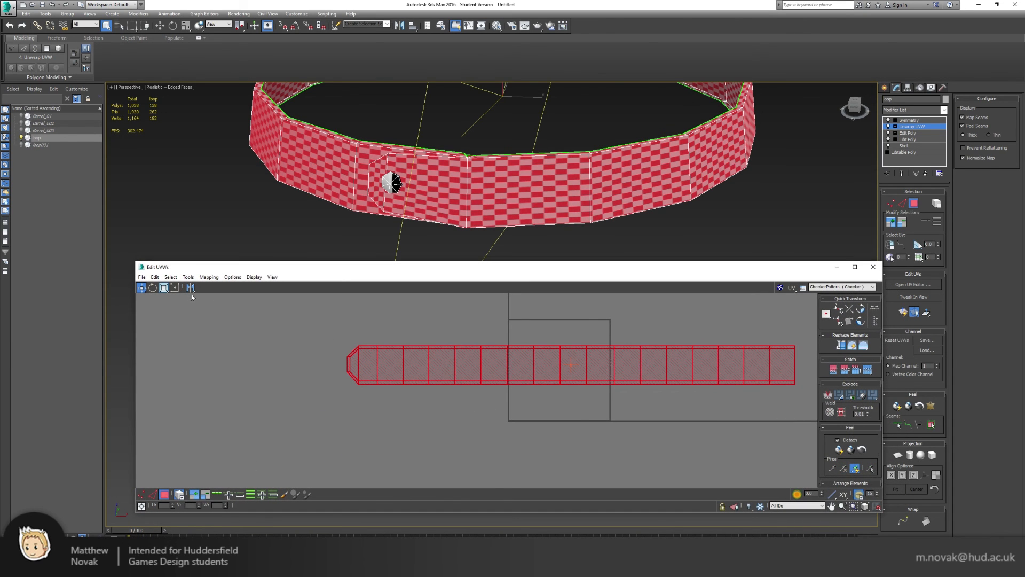
{"action": "left_click", "coordinate": [176, 289]}
{"action": "middle_click_drag", "start_coordinate": [732, 370], "coordinate": [543, 346]}
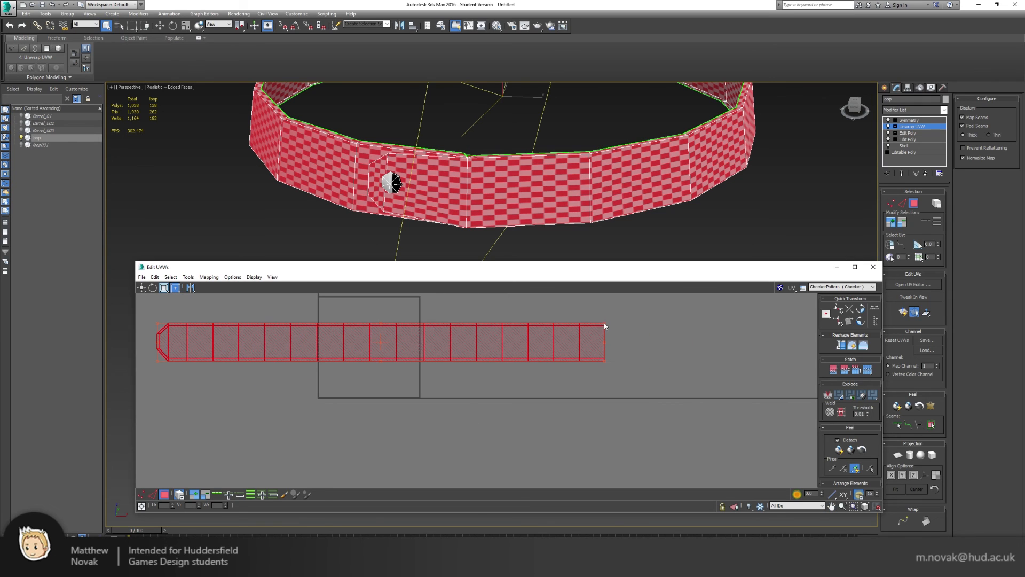
{"action": "left_click_drag", "start_coordinate": [604, 325], "coordinate": [801, 329]}
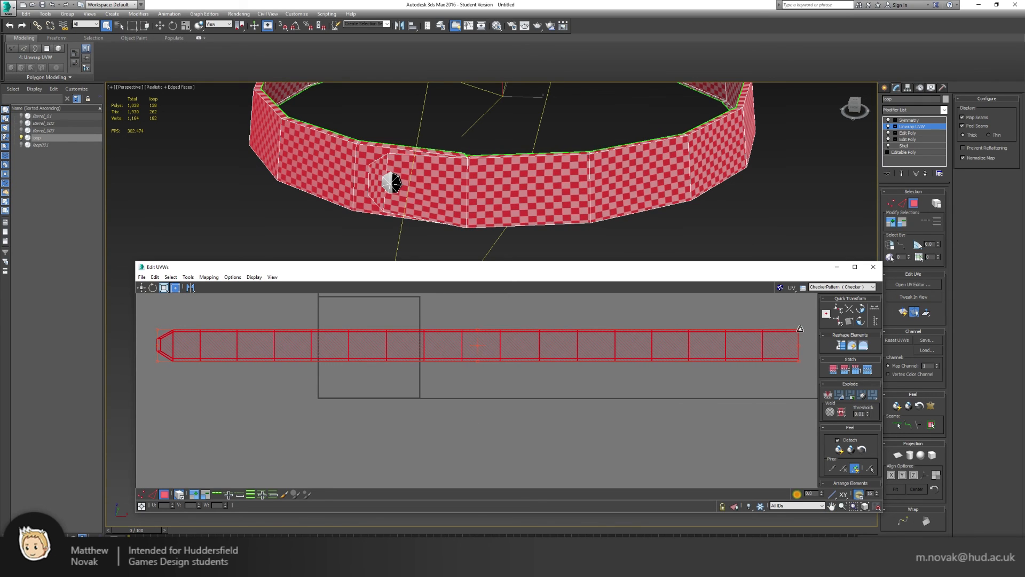
{"action": "middle_click_drag", "start_coordinate": [224, 356], "coordinate": [342, 353]}
- Move the four vertices at the strip's tapered tip slightly inward toward its body and clear the selection
{"action": "key", "text": "1"}
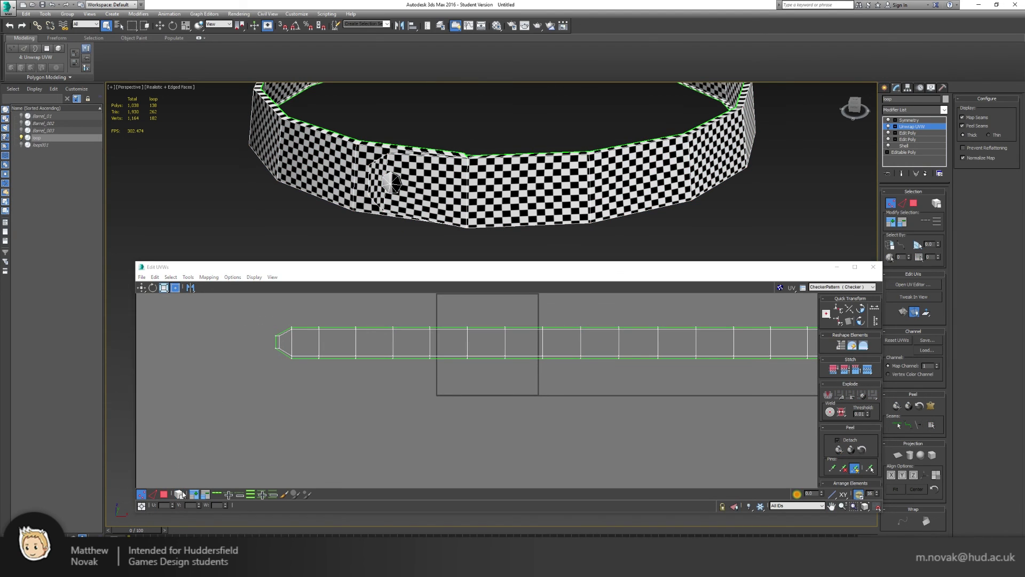
{"action": "mouse_move", "coordinate": [270, 331]}
{"action": "left_mouse_down"}
{"action": "mouse_move", "coordinate": [284, 355]}
{"action": "mouse_move", "coordinate": [285, 341]}
{"action": "left_mouse_up"}
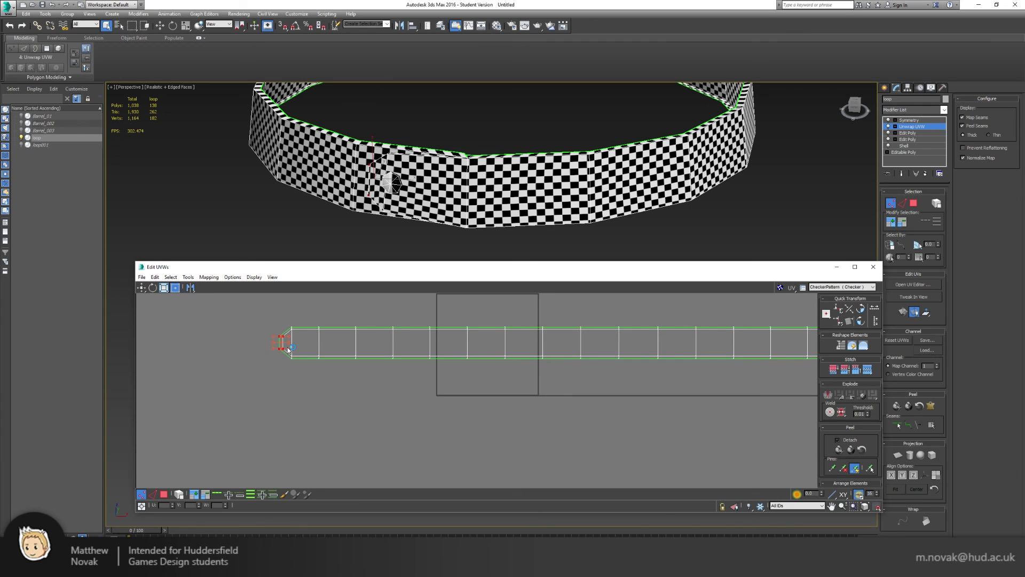
{"action": "scroll", "coordinate": [287, 350], "scroll_direction": "up", "scroll_amount": 5}
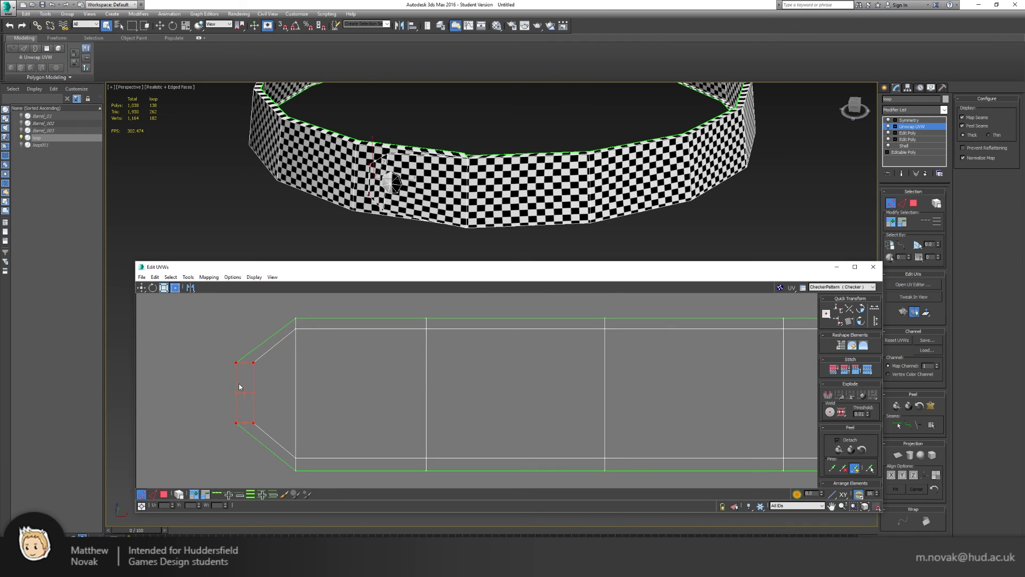
{"action": "left_click_drag", "start_coordinate": [248, 365], "coordinate": [259, 374]}
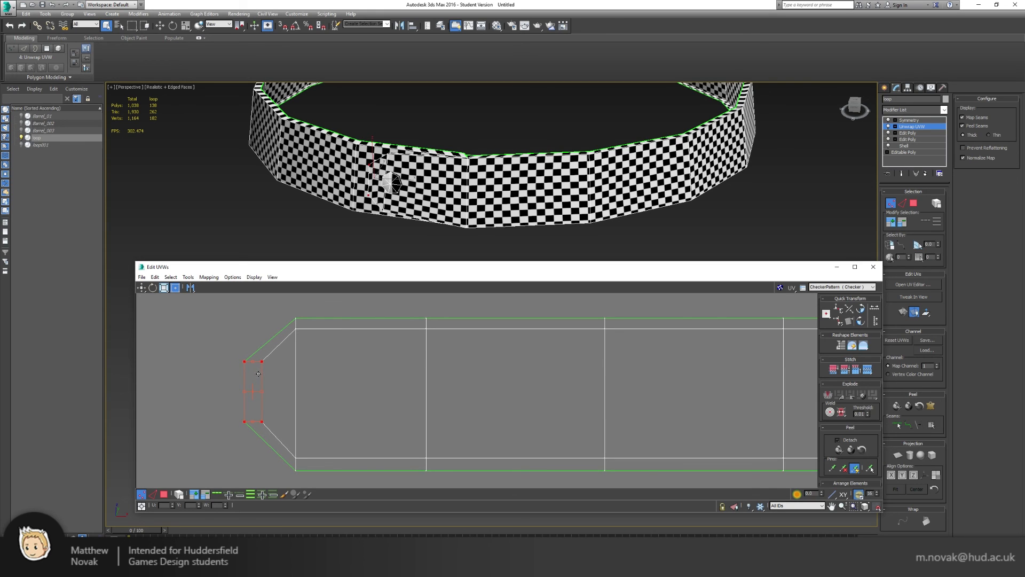
{"action": "left_click", "coordinate": [361, 363]}
- Select the lower hoop's whole UV strip and move it up directly beneath the other finished strip
{"action": "scroll", "coordinate": [387, 366], "scroll_direction": "down", "scroll_amount": 6}
{"action": "scroll", "coordinate": [682, 351], "scroll_direction": "down", "scroll_amount": 5}
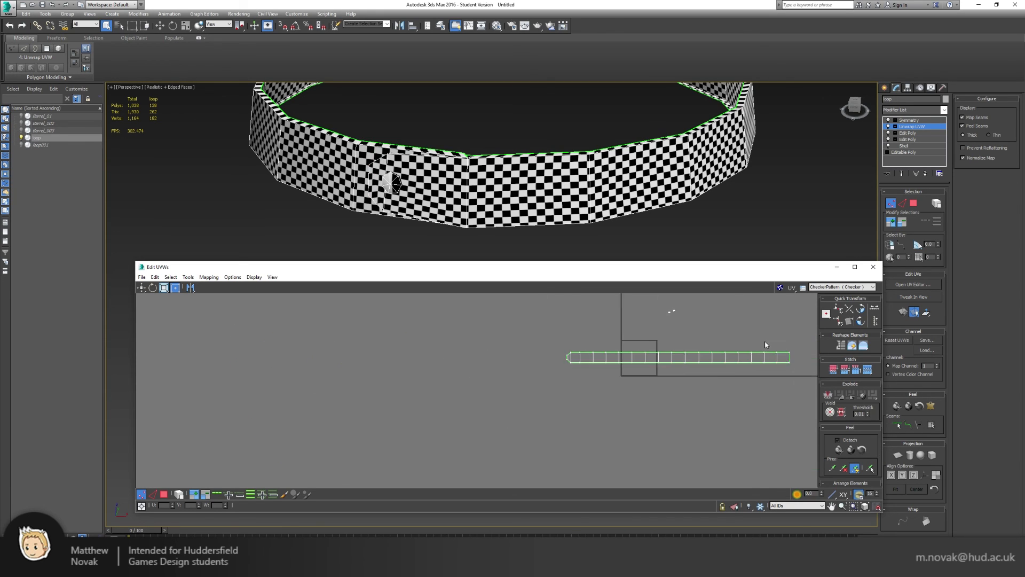
{"action": "middle_click_drag", "start_coordinate": [740, 381], "coordinate": [620, 412]}
{"action": "scroll", "coordinate": [621, 382], "scroll_direction": "down", "scroll_amount": 2}
{"action": "scroll", "coordinate": [652, 402], "scroll_direction": "up", "scroll_amount": 2}
{"action": "scroll", "coordinate": [605, 371], "scroll_direction": "down", "scroll_amount": 1}
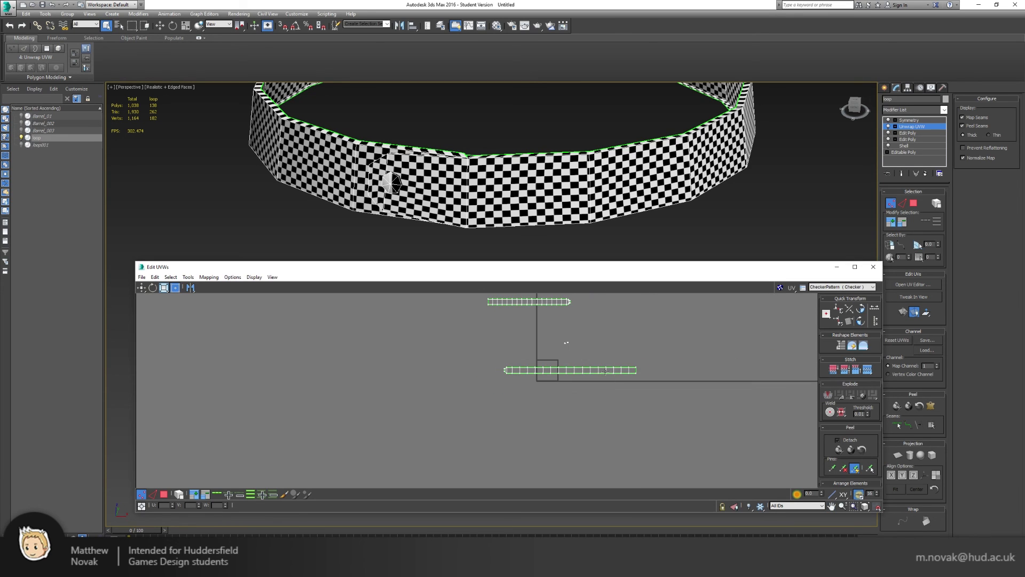
{"action": "left_click", "coordinate": [164, 494]}
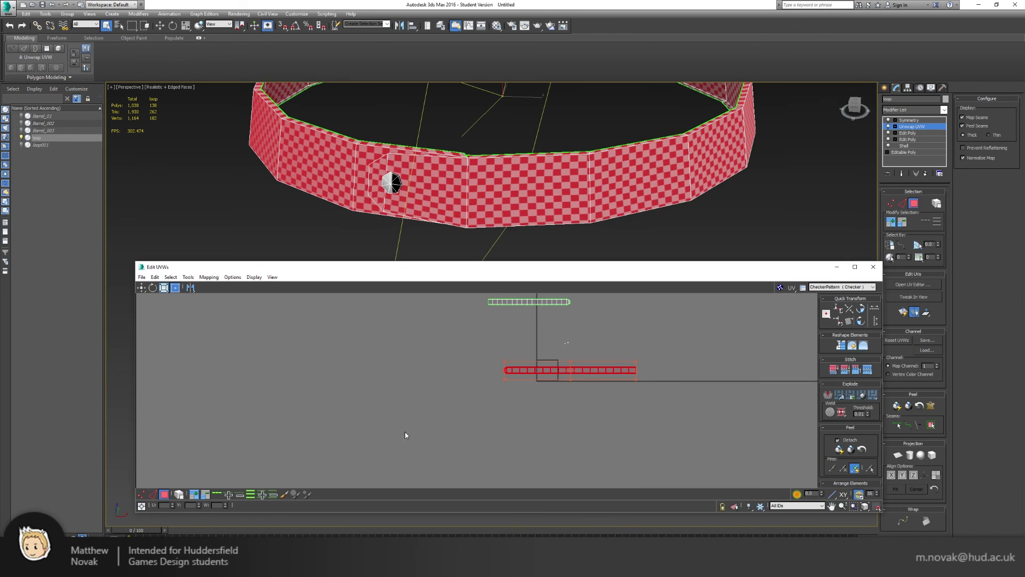
{"action": "left_click", "coordinate": [507, 354]}
{"action": "left_click", "coordinate": [562, 372]}
{"action": "left_click_drag", "start_coordinate": [563, 373], "coordinate": [526, 313]}
- Enlarge the upper hoop's UV strip until its checkers match the lower hoop's, keeping it directly above the longer strip
{"action": "scroll", "coordinate": [600, 200], "scroll_direction": "down", "scroll_amount": 5}
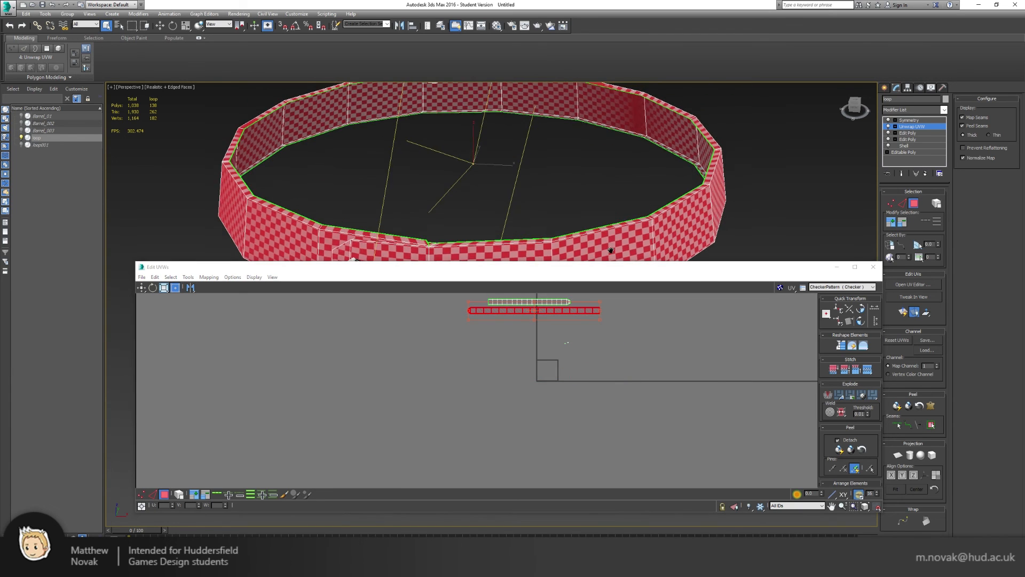
{"action": "scroll", "coordinate": [600, 198], "scroll_direction": "up", "scroll_amount": 5}
{"action": "middle_click_drag", "start_coordinate": [602, 310], "coordinate": [599, 369]}
{"action": "scroll", "coordinate": [599, 369], "scroll_direction": "up", "scroll_amount": 2}
{"action": "scroll", "coordinate": [558, 304], "scroll_direction": "up", "scroll_amount": 2}
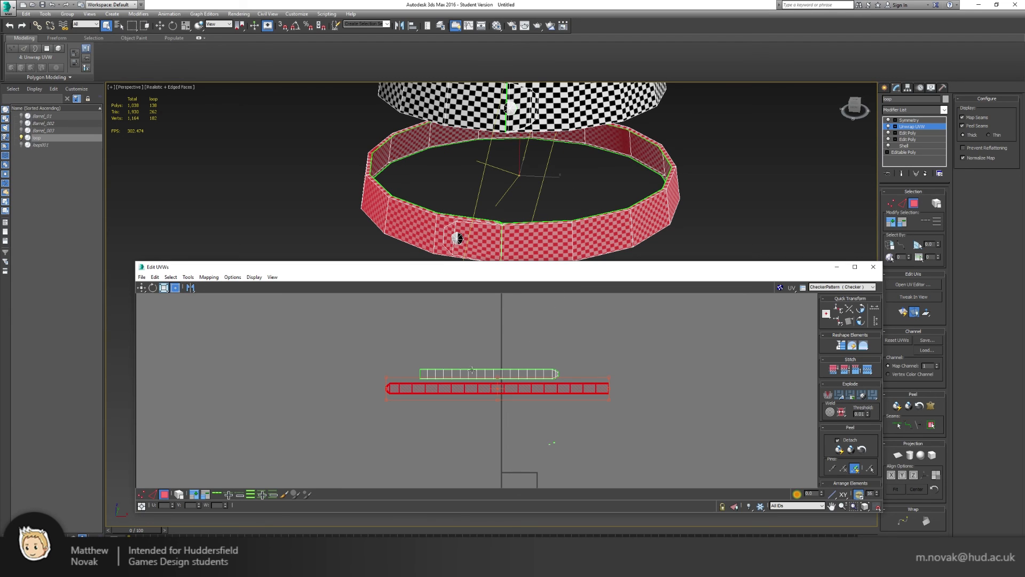
{"action": "left_click", "coordinate": [562, 380]}
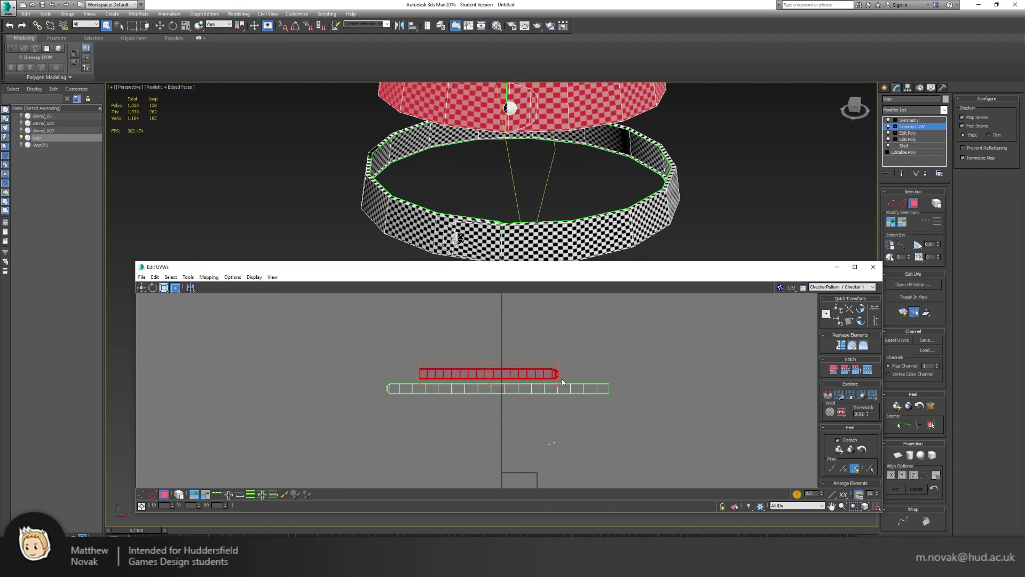
{"action": "mouse_move", "coordinate": [560, 363]}
{"action": "left_mouse_down"}
{"action": "mouse_move", "coordinate": [587, 363]}
{"action": "mouse_move", "coordinate": [532, 379]}
{"action": "mouse_move", "coordinate": [591, 377]}
{"action": "mouse_move", "coordinate": [531, 379]}
{"action": "mouse_move", "coordinate": [555, 379]}
{"action": "left_mouse_up"}
{"action": "left_click", "coordinate": [597, 421]}
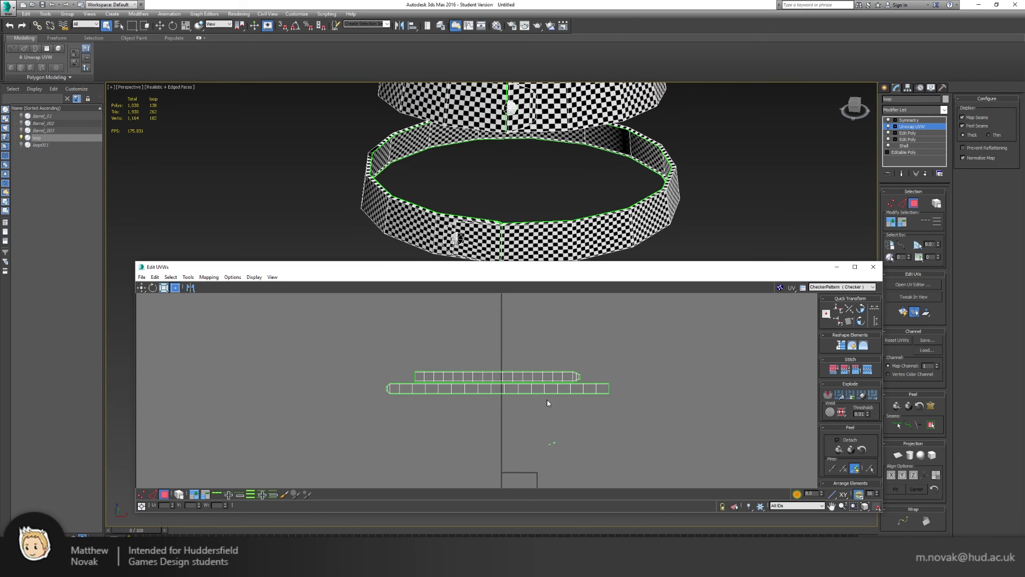
- Select both hoop strips, scale them down together and place them along the bottom edge inside the UV square
{"action": "left_click_drag", "start_coordinate": [349, 366], "coordinate": [349, 365]}
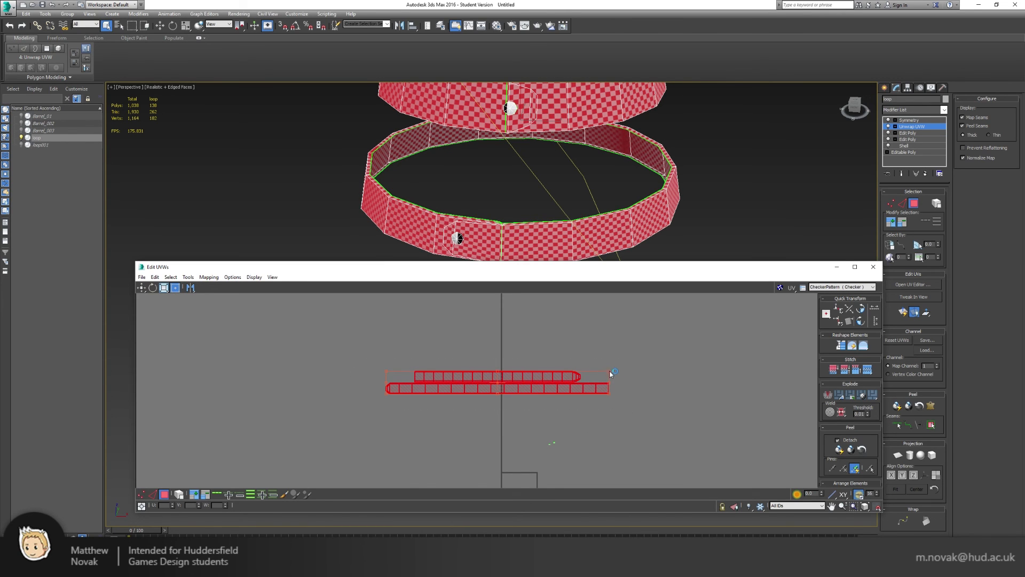
{"action": "left_click_drag", "start_coordinate": [611, 374], "coordinate": [421, 409]}
{"action": "middle_click_drag", "start_coordinate": [421, 409], "coordinate": [420, 302]}
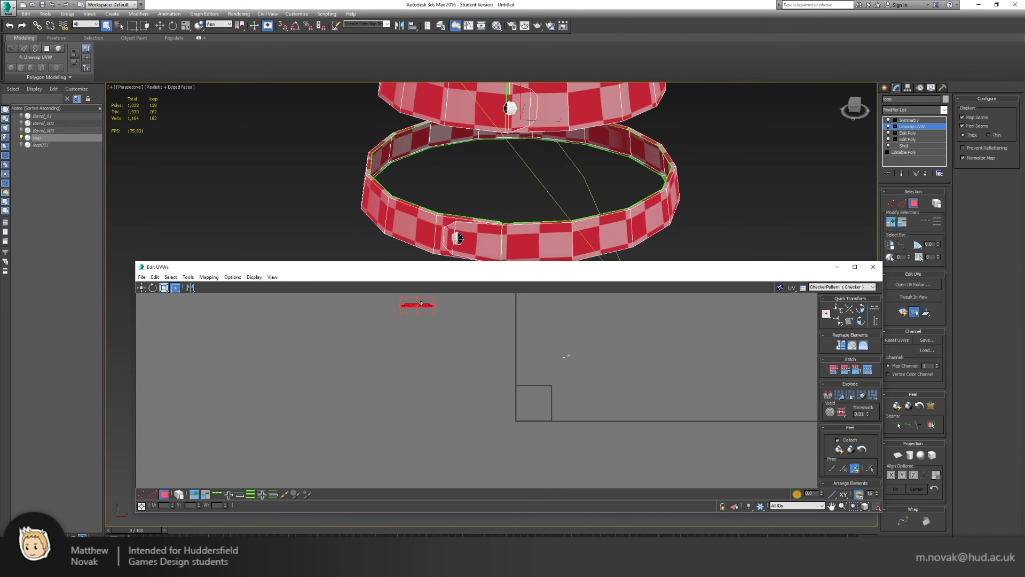
{"action": "left_click_drag", "start_coordinate": [423, 306], "coordinate": [526, 417]}
{"action": "scroll", "coordinate": [545, 425], "scroll_direction": "up", "scroll_amount": 5}
{"action": "scroll", "coordinate": [541, 416], "scroll_direction": "up", "scroll_amount": 3}
{"action": "left_click_drag", "start_coordinate": [596, 397], "coordinate": [554, 420]}
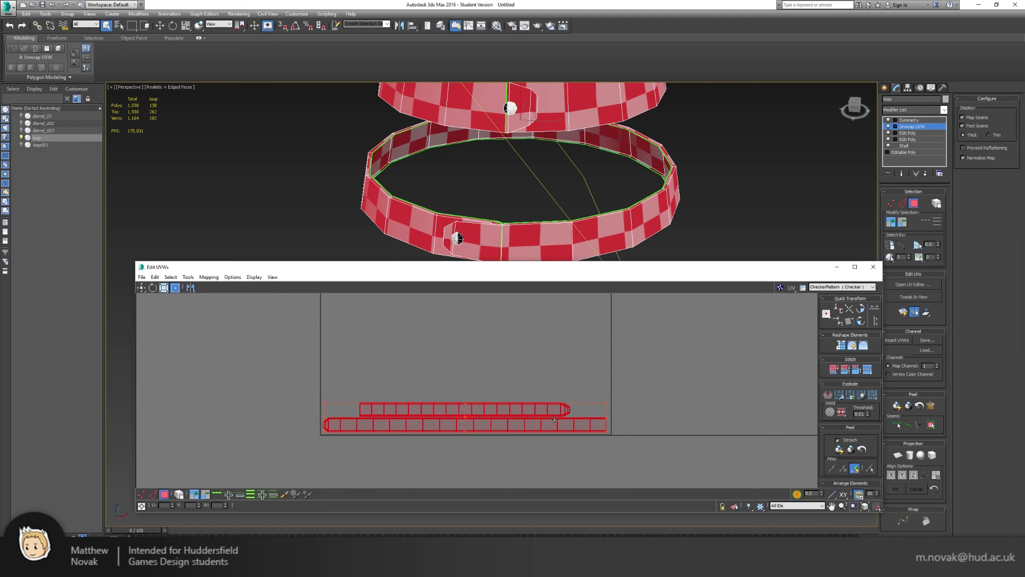
{"action": "left_click", "coordinate": [598, 367]}
- Select the lower hoop's tiny rivet shell and apply a planar projection with Best Align
{"action": "scroll", "coordinate": [596, 352], "scroll_direction": "down", "scroll_amount": 3}
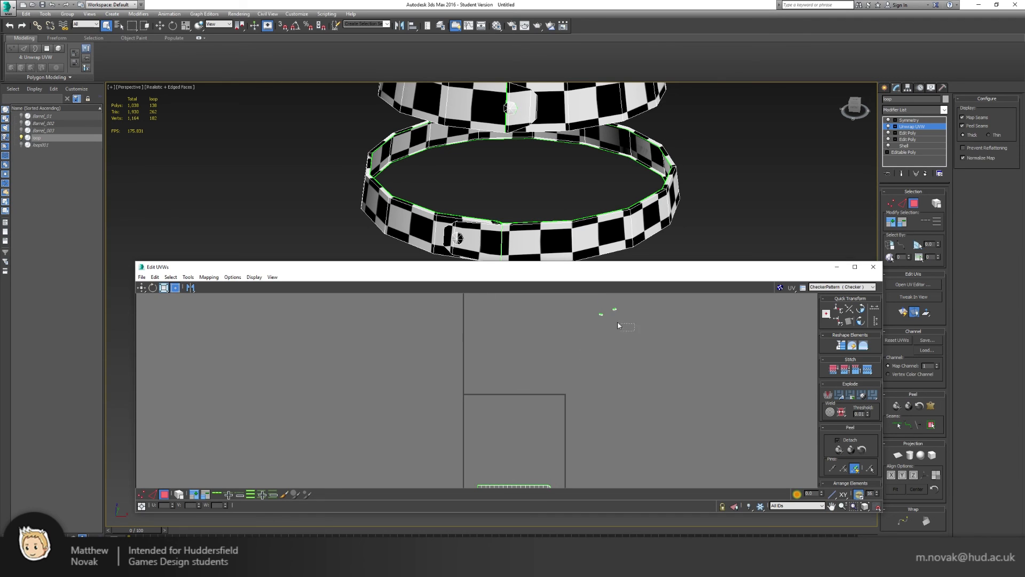
{"action": "left_click_drag", "start_coordinate": [617, 325], "coordinate": [599, 328]}
{"action": "left_click", "coordinate": [601, 314]}
{"action": "left_click", "coordinate": [898, 455]}
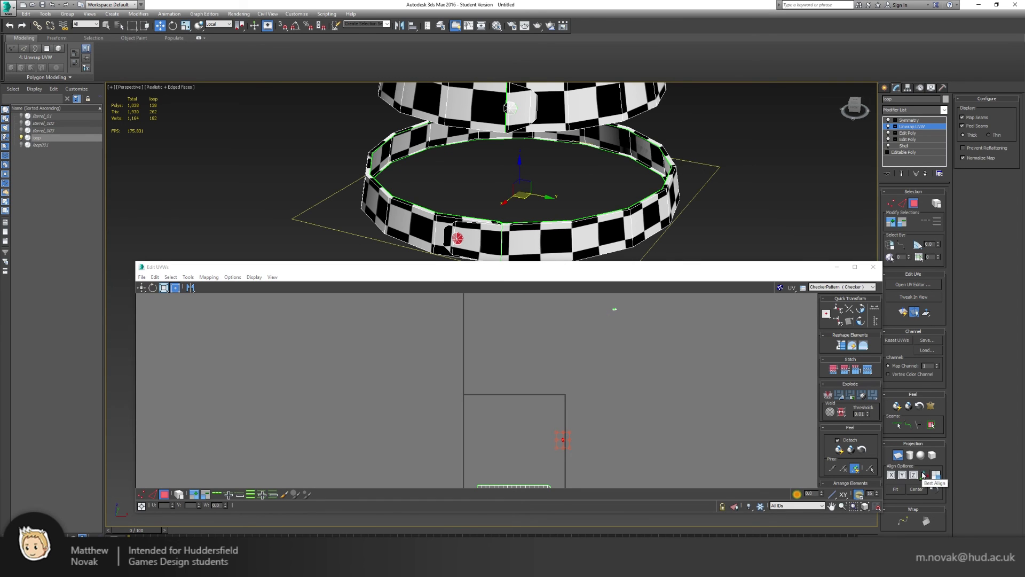
{"action": "left_click", "coordinate": [898, 455]}
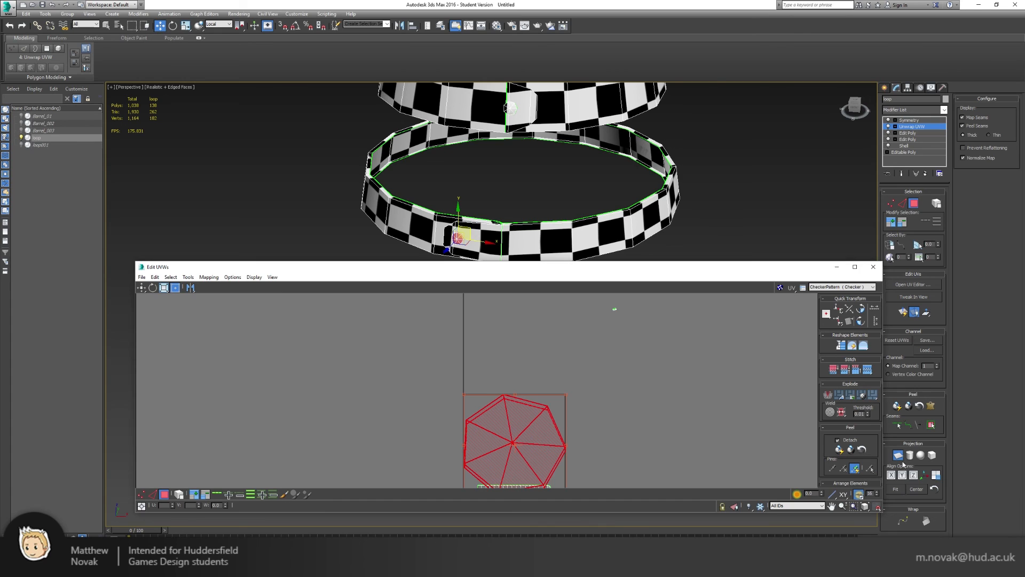
- Select the upper hoop's rivet shell and apply a planar projection to it as well
{"action": "left_click_drag", "start_coordinate": [593, 298], "coordinate": [678, 351]}
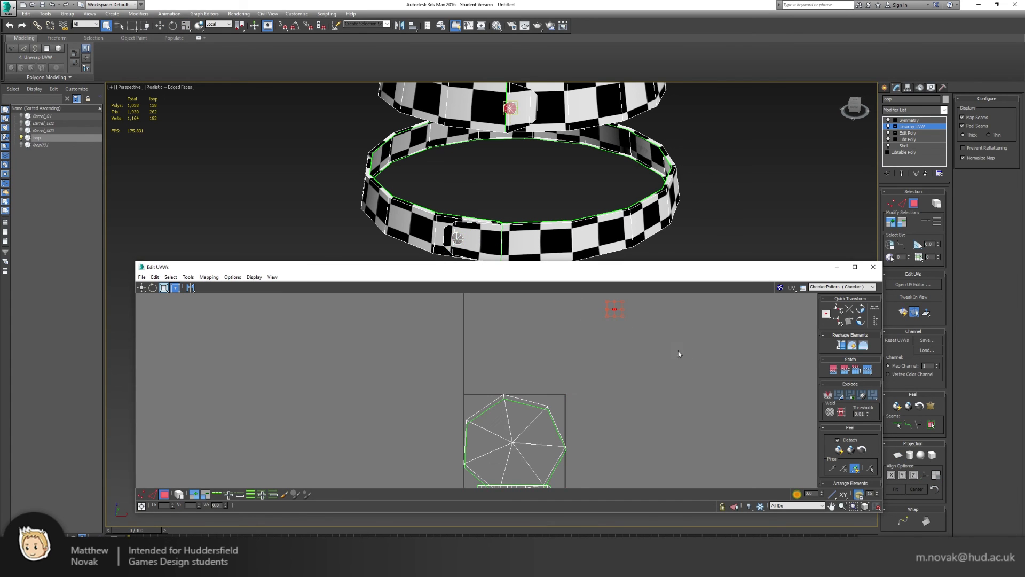
{"action": "left_click", "coordinate": [899, 456]}
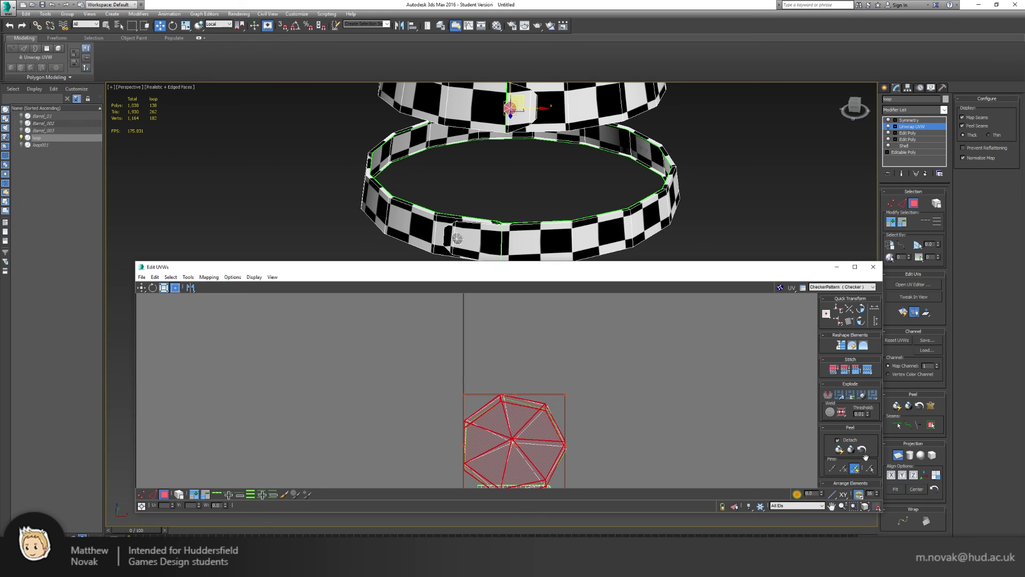
{"action": "left_click", "coordinate": [903, 457]}
- Move the two rivet shells apart so they sit side by side above the hoop strips, and enable whole-element selection
{"action": "left_click_drag", "start_coordinate": [541, 427], "coordinate": [416, 365]}
{"action": "left_click_drag", "start_coordinate": [542, 429], "coordinate": [521, 356]}
{"action": "left_click_drag", "start_coordinate": [525, 392], "coordinate": [509, 363]}
{"action": "left_click", "coordinate": [181, 495]}
{"action": "left_click", "coordinate": [563, 364]}
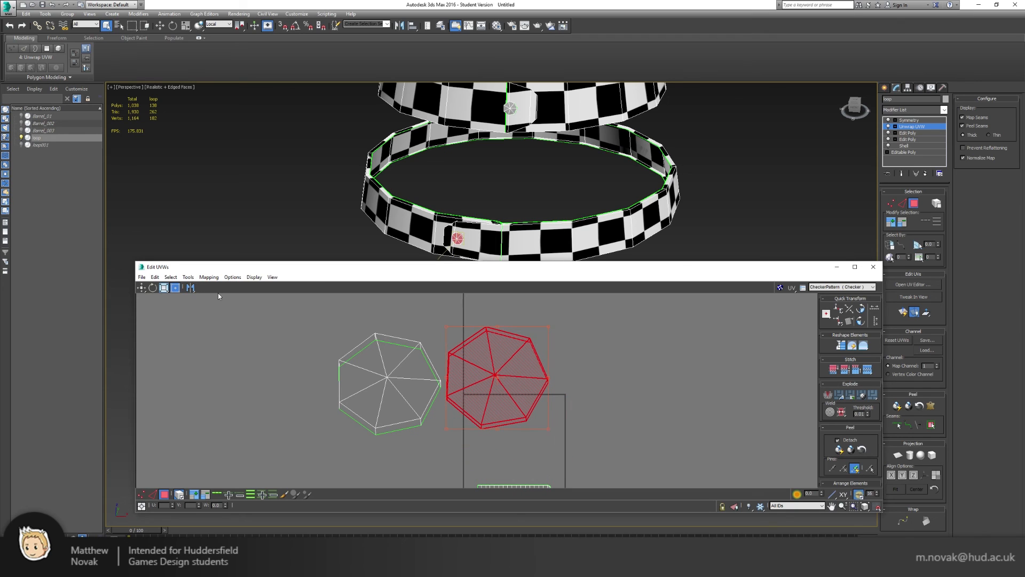
- Relax both rivet shells one after the other using Relax By Polygon Angles
{"action": "left_click", "coordinate": [188, 276]}
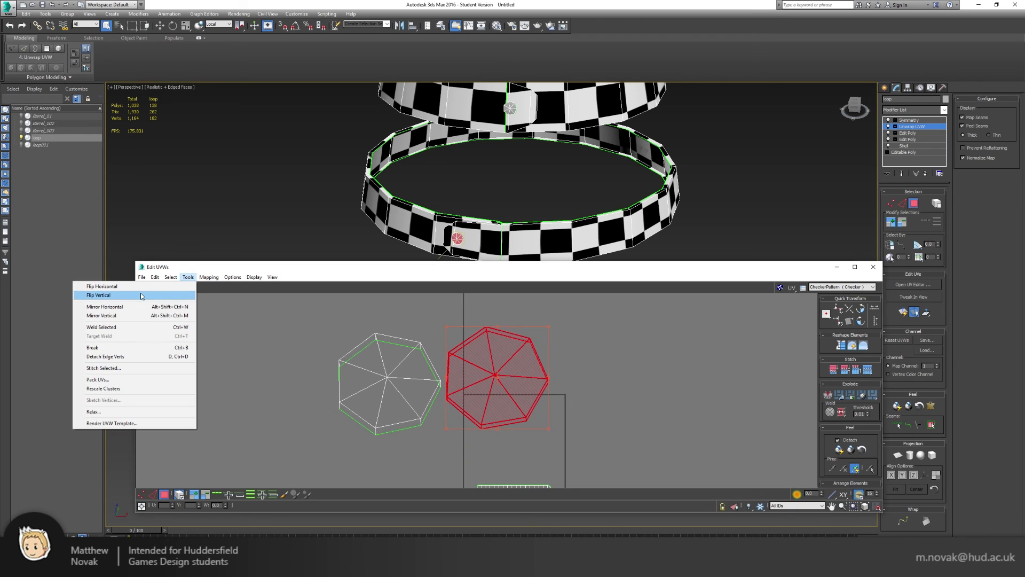
{"action": "left_click", "coordinate": [94, 411]}
{"action": "left_click", "coordinate": [199, 302]}
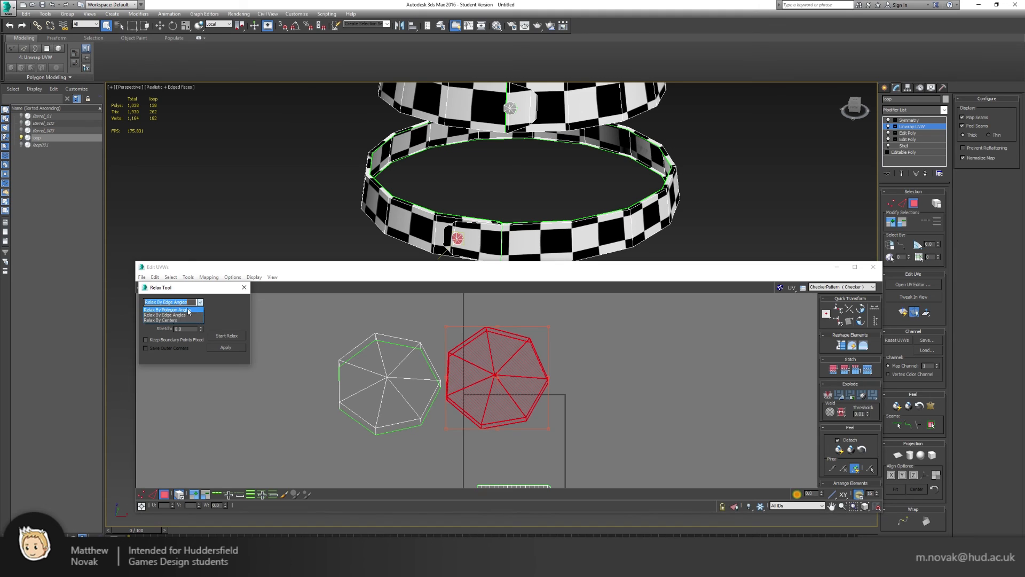
{"action": "left_click", "coordinate": [173, 315]}
{"action": "left_click", "coordinate": [217, 337]}
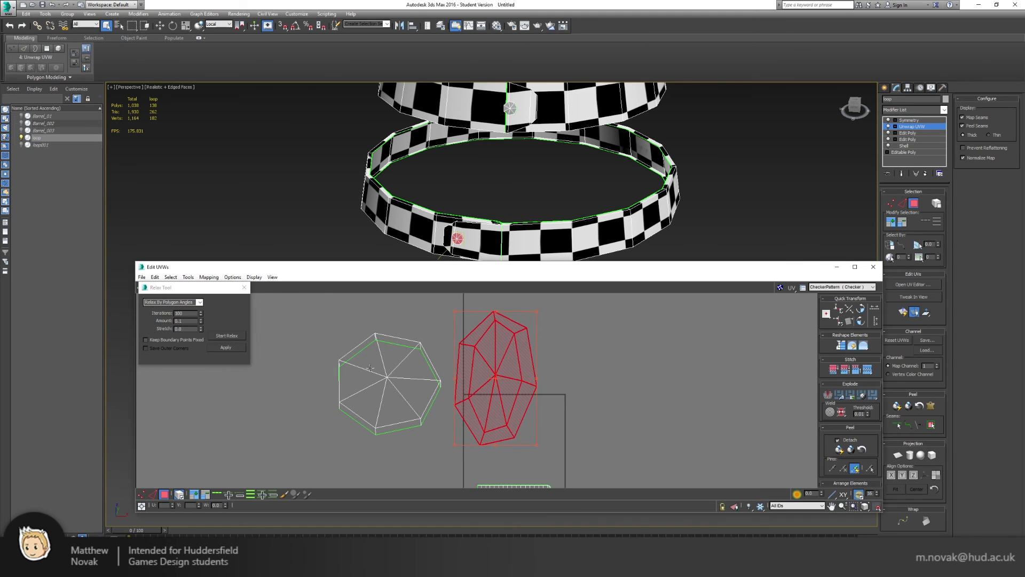
{"action": "left_click", "coordinate": [368, 369]}
{"action": "left_click", "coordinate": [228, 339]}
{"action": "left_click", "coordinate": [229, 339]}
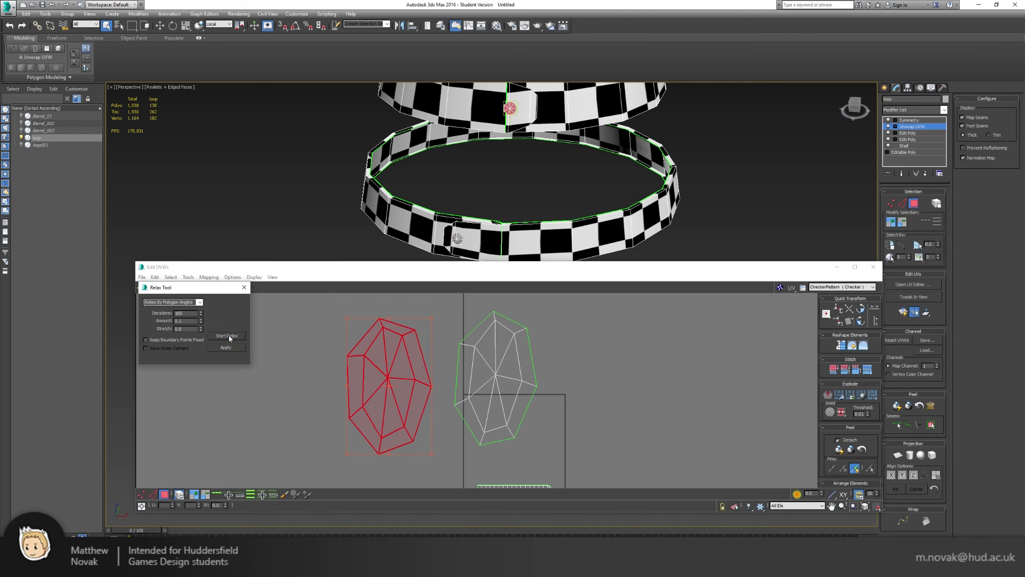
- Check the rivet checkers on the model, then overlay one rivet shell on the other, rotating it slightly to match
{"action": "left_click", "coordinate": [545, 343]}
{"action": "middle_click_drag", "start_coordinate": [512, 109], "coordinate": [517, 194]}
{"action": "scroll", "coordinate": [522, 186], "scroll_direction": "up", "scroll_amount": 8}
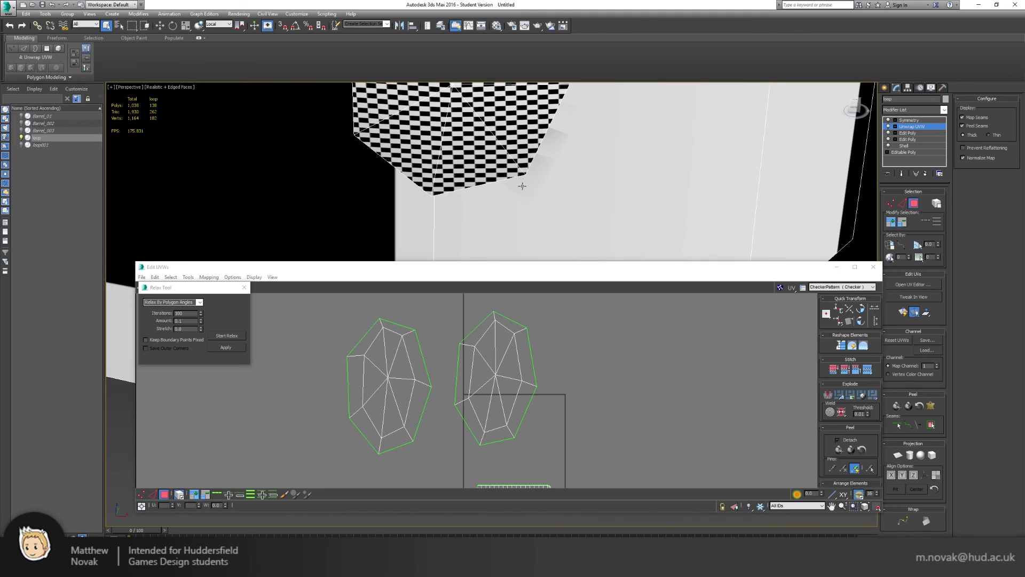
{"action": "scroll", "coordinate": [516, 145], "scroll_direction": "down", "scroll_amount": 6}
{"action": "left_click_drag", "start_coordinate": [484, 165], "coordinate": [487, 163], "text": "alt"}
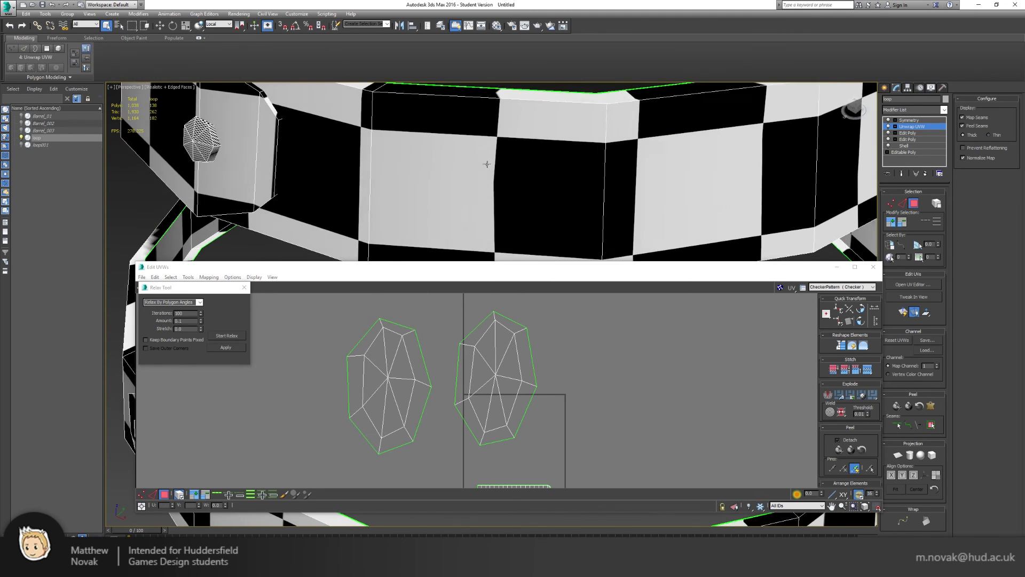
{"action": "middle_click_drag", "start_coordinate": [488, 164], "coordinate": [516, 159], "text": "alt"}
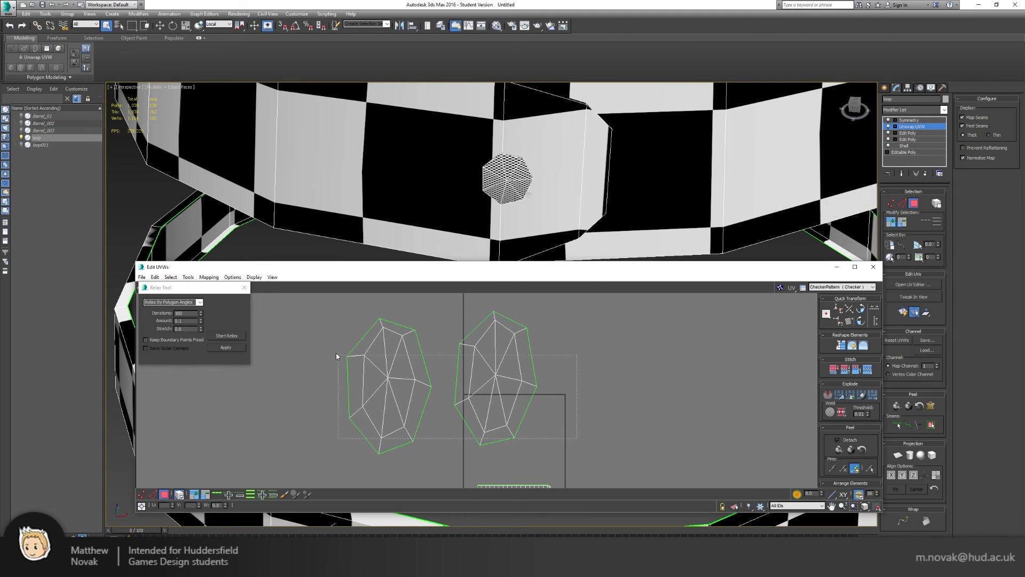
{"action": "left_click_drag", "start_coordinate": [337, 355], "coordinate": [338, 354]}
{"action": "left_click", "coordinate": [541, 312]}
{"action": "left_click_drag", "start_coordinate": [480, 393], "coordinate": [373, 396]}
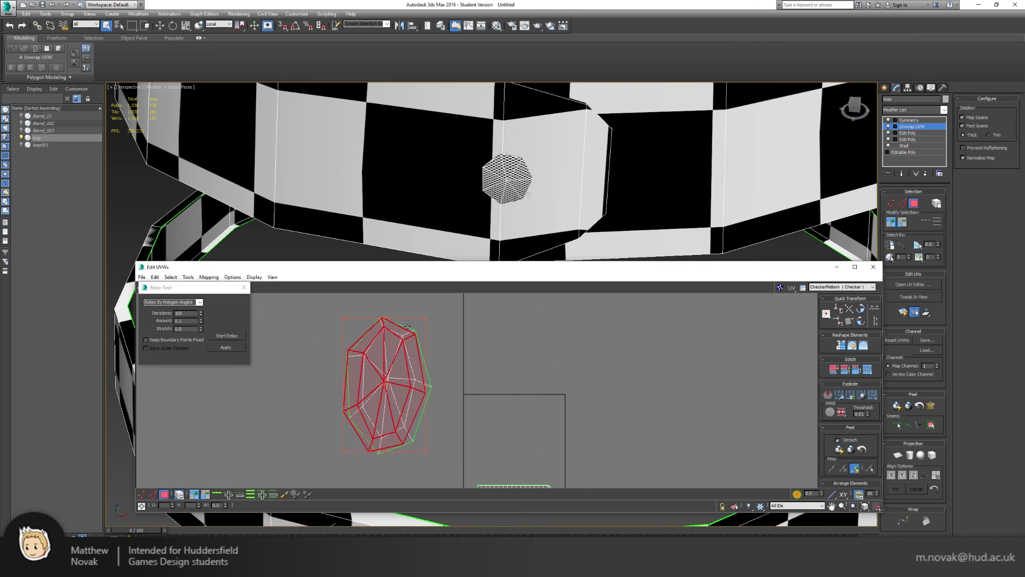
{"action": "left_click_drag", "start_coordinate": [383, 318], "coordinate": [375, 319]}
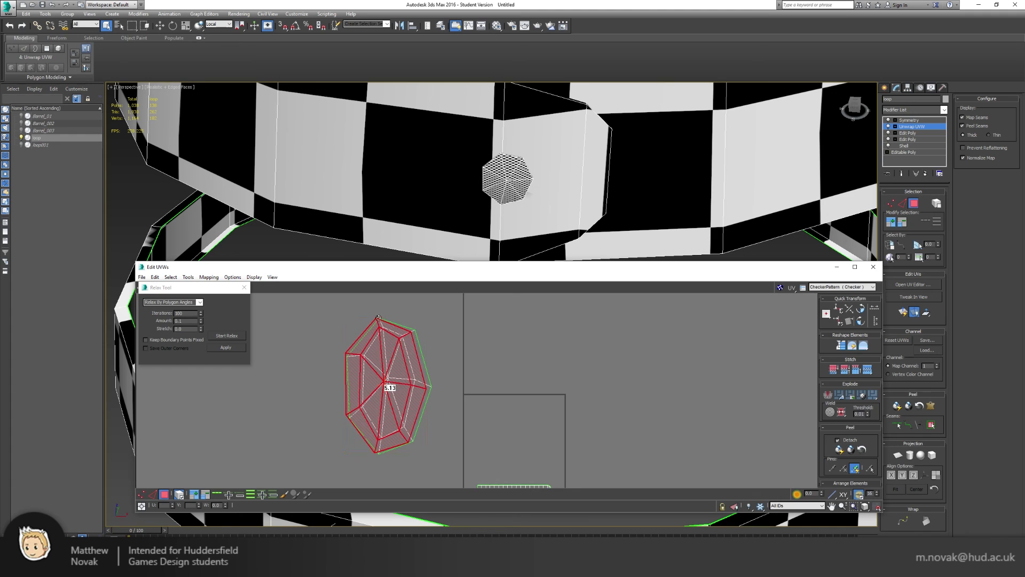
{"action": "left_click_drag", "start_coordinate": [382, 396], "coordinate": [386, 396]}
{"action": "left_click", "coordinate": [386, 396], "text": "ctrl"}
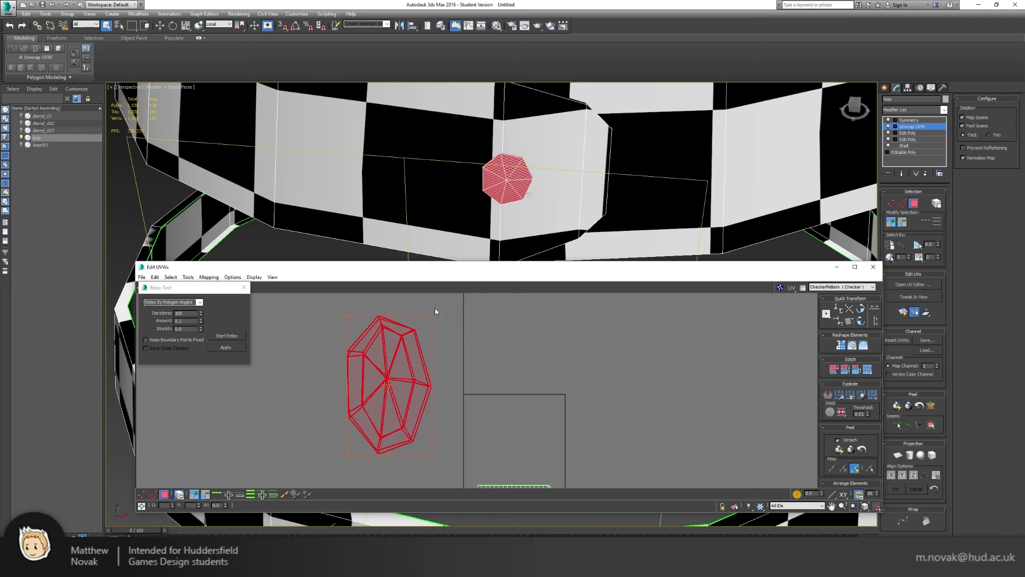
- Scale both overlapping rivet shells down together and move them into the UV square near the hoop strips
{"action": "left_click_drag", "start_coordinate": [435, 307], "coordinate": [410, 402]}
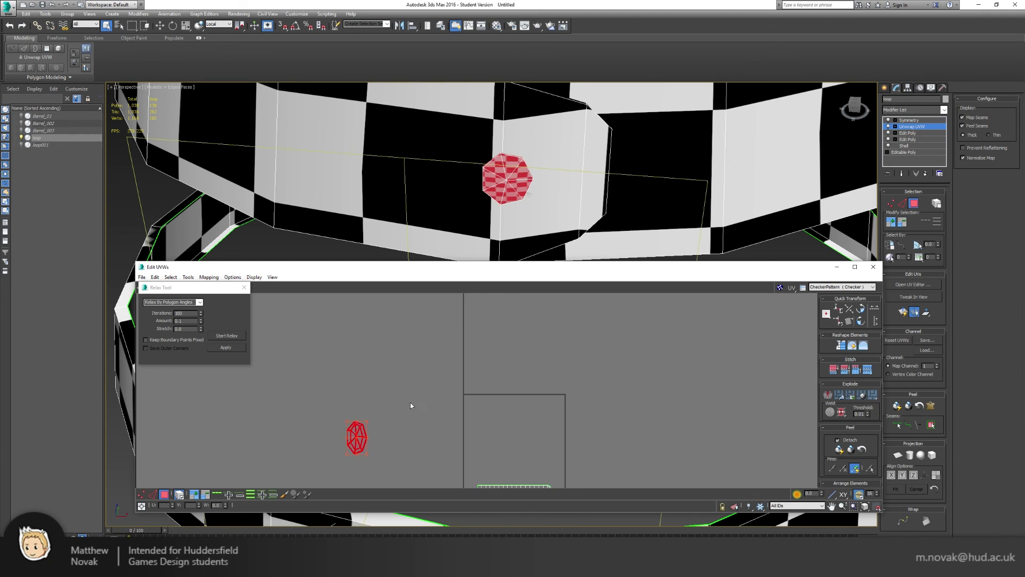
{"action": "middle_click_drag", "start_coordinate": [410, 403], "coordinate": [407, 310]}
{"action": "left_click_drag", "start_coordinate": [352, 341], "coordinate": [556, 384]}
- Shrink the rivet shells to the strip's height with rounder proportions and set them side by side beyond the upper strip's tapered tip
{"action": "scroll", "coordinate": [553, 383], "scroll_direction": "up", "scroll_amount": 6}
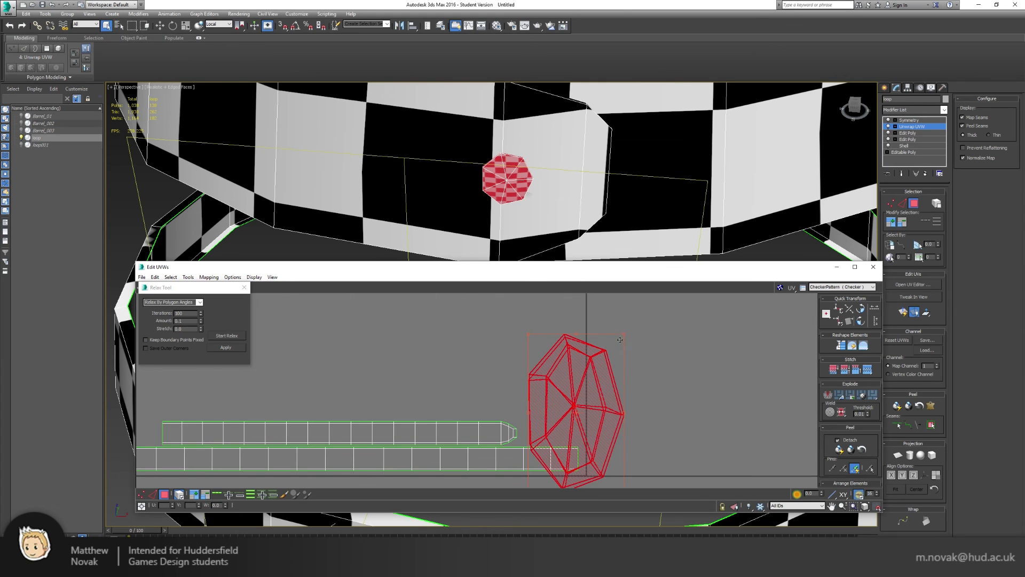
{"action": "left_click_drag", "start_coordinate": [625, 334], "coordinate": [536, 430]}
{"action": "left_click", "coordinate": [563, 431]}
{"action": "left_click", "coordinate": [560, 431]}
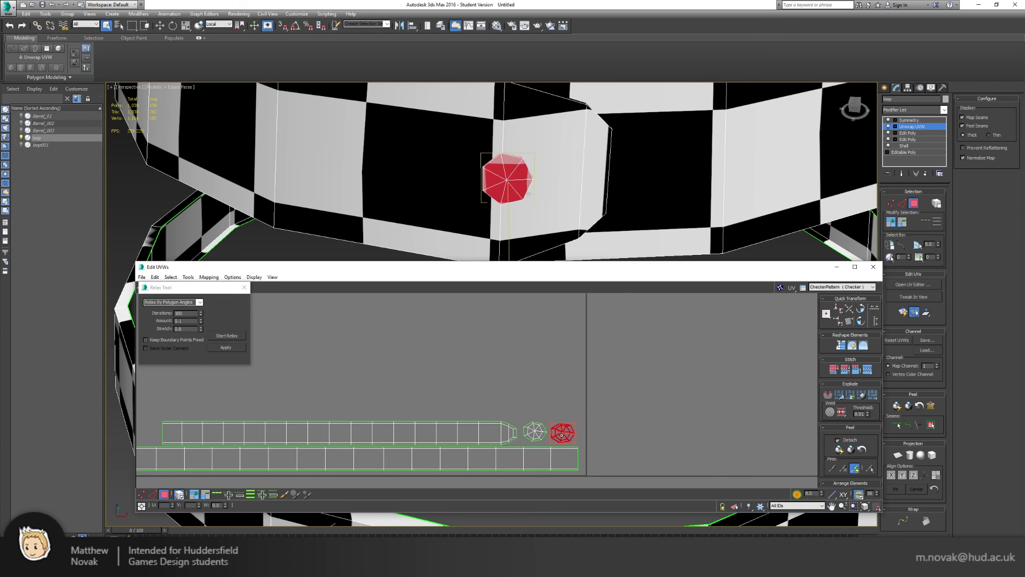
{"action": "left_click", "coordinate": [625, 407]}
{"action": "scroll", "coordinate": [557, 380], "scroll_direction": "down", "scroll_amount": 3}
{"action": "scroll", "coordinate": [558, 380], "scroll_direction": "down", "scroll_amount": 4}
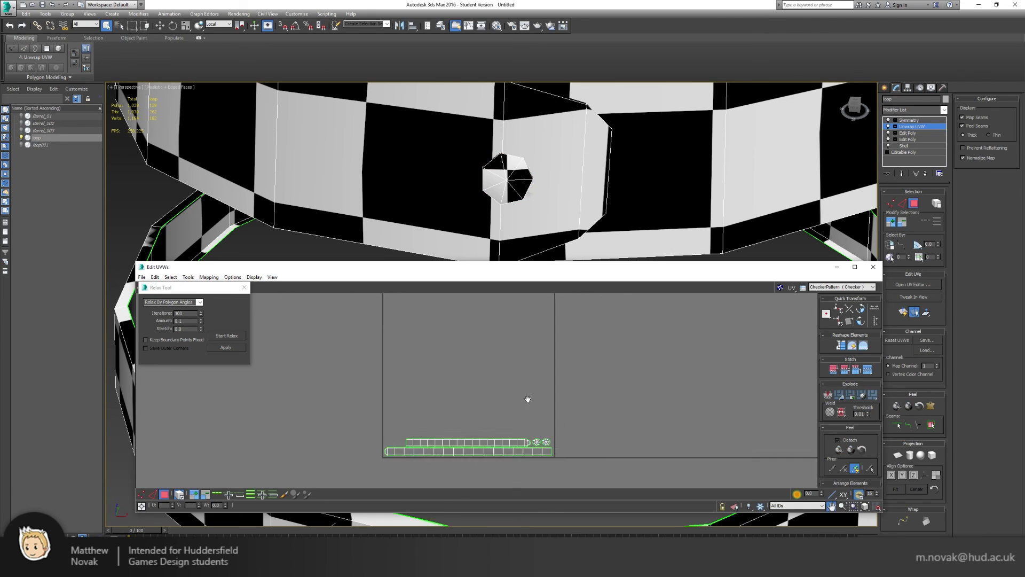
- Close the UV editor and end isolation so the barrels are shown together with the hoops
{"action": "left_click", "coordinate": [873, 266]}
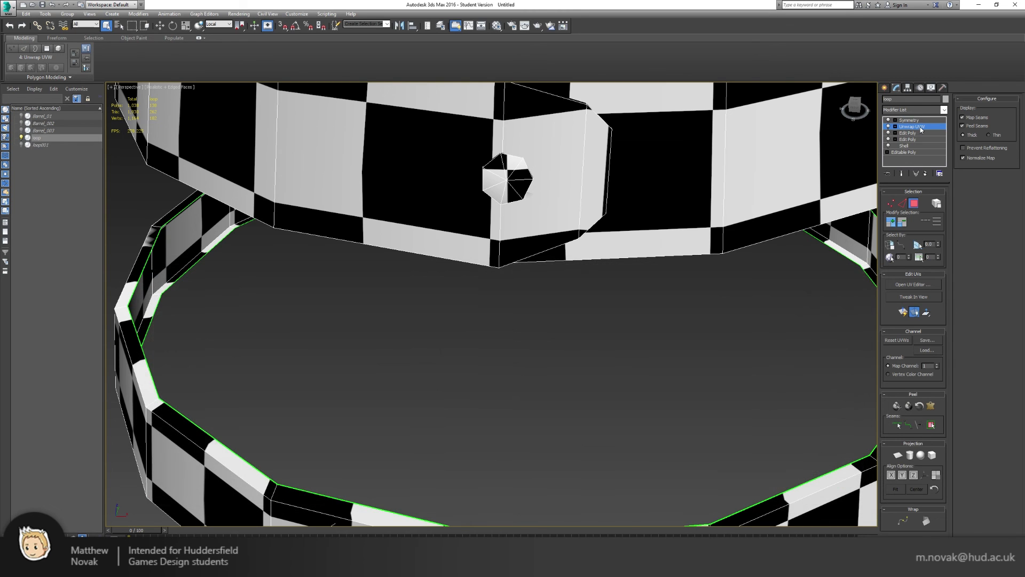
{"action": "scroll", "coordinate": [745, 261], "scroll_direction": "down", "scroll_amount": 5}
{"action": "middle_click_drag", "start_coordinate": [745, 261], "coordinate": [694, 245], "text": "alt"}
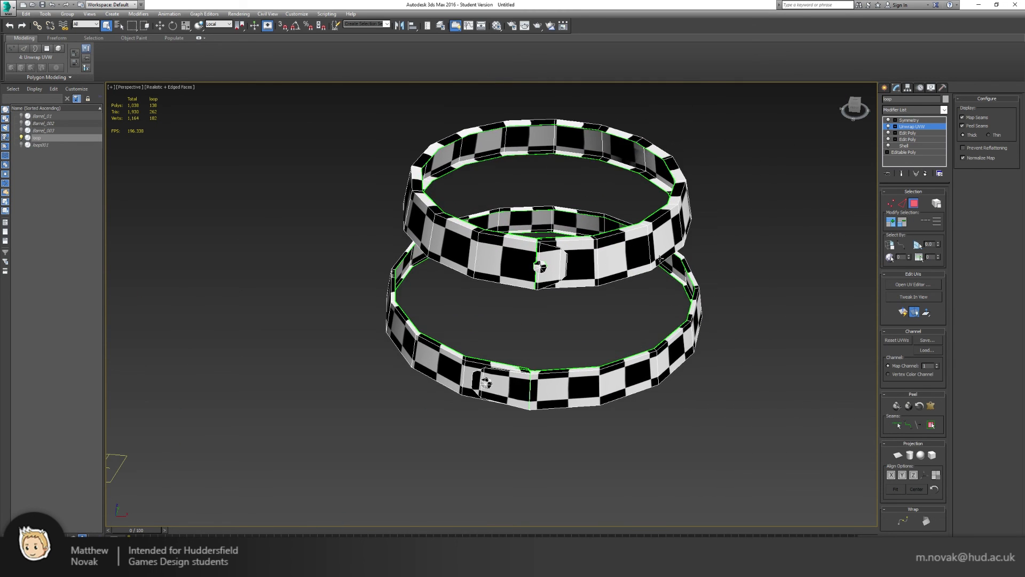
{"action": "scroll", "coordinate": [627, 256], "scroll_direction": "down", "scroll_amount": 3}
{"action": "right_click", "coordinate": [704, 206]}
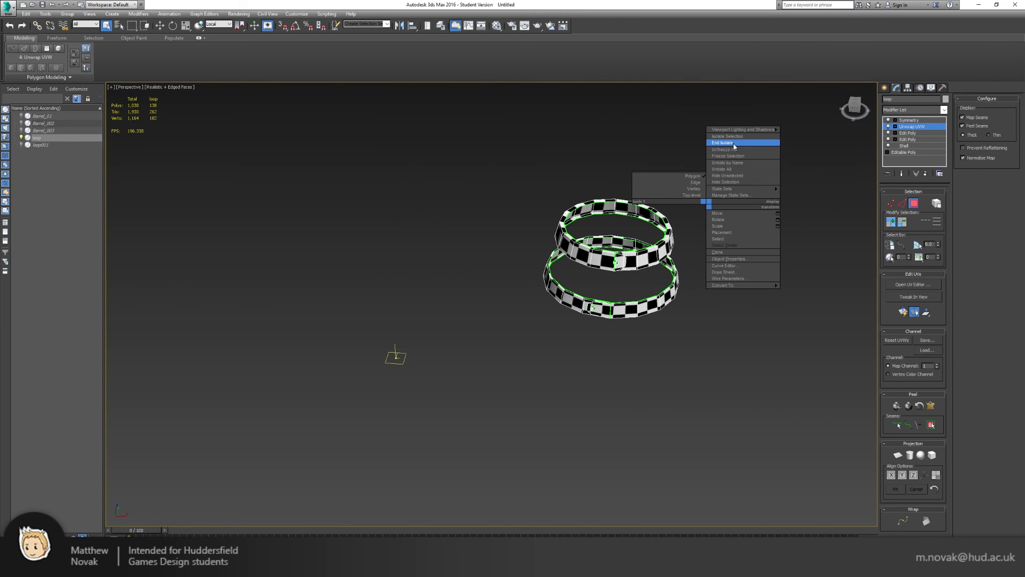
{"action": "left_click", "coordinate": [733, 143]}
{"action": "middle_click_drag", "start_coordinate": [690, 210], "coordinate": [591, 198], "text": "alt"}
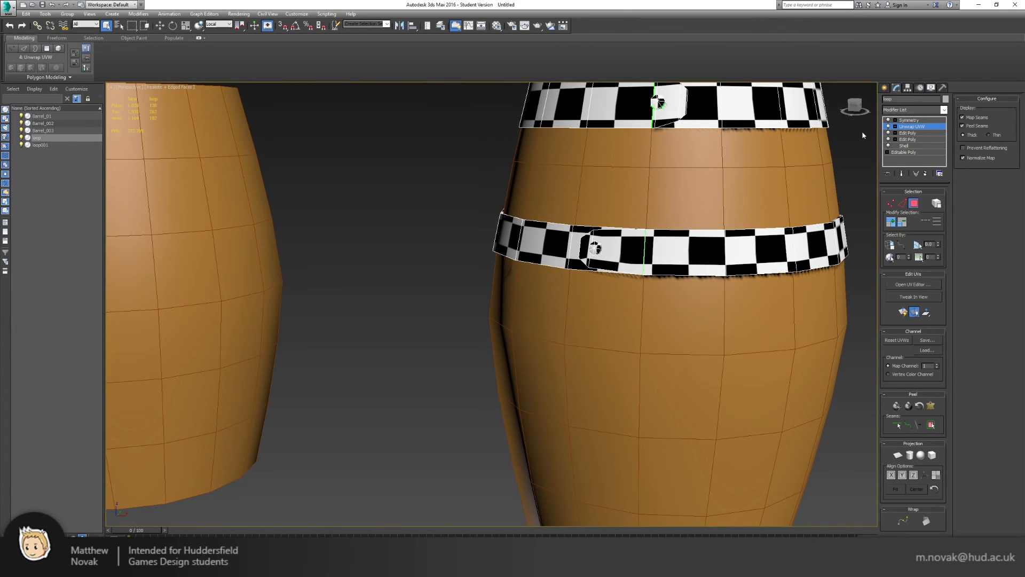
- Return to the hoops' Symmetry modifier, check all four checkered hoops on the barrel, and leave the hoop selection
{"action": "left_click", "coordinate": [914, 121]}
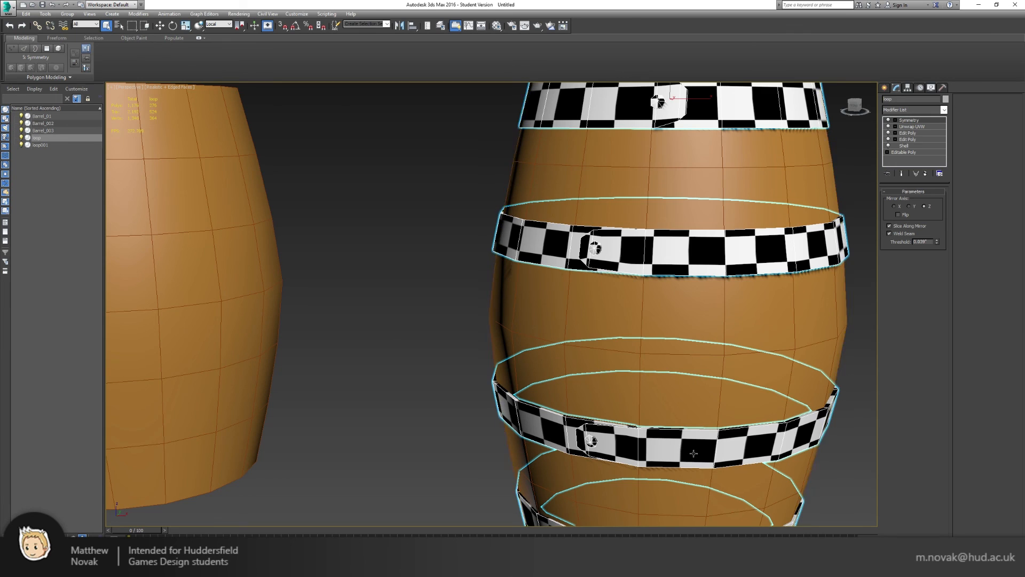
{"action": "scroll", "coordinate": [692, 310], "scroll_direction": "down", "scroll_amount": 5}
{"action": "middle_click_drag", "start_coordinate": [701, 314], "coordinate": [633, 302]}
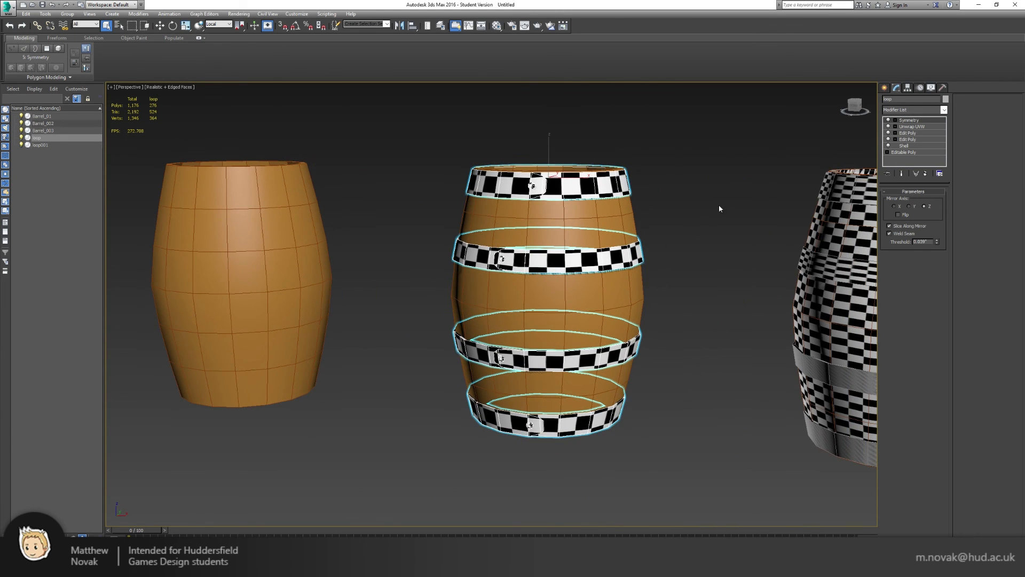
{"action": "scroll", "coordinate": [715, 234], "scroll_direction": "down", "scroll_amount": 4}
{"action": "scroll", "coordinate": [648, 274], "scroll_direction": "up", "scroll_amount": 6}
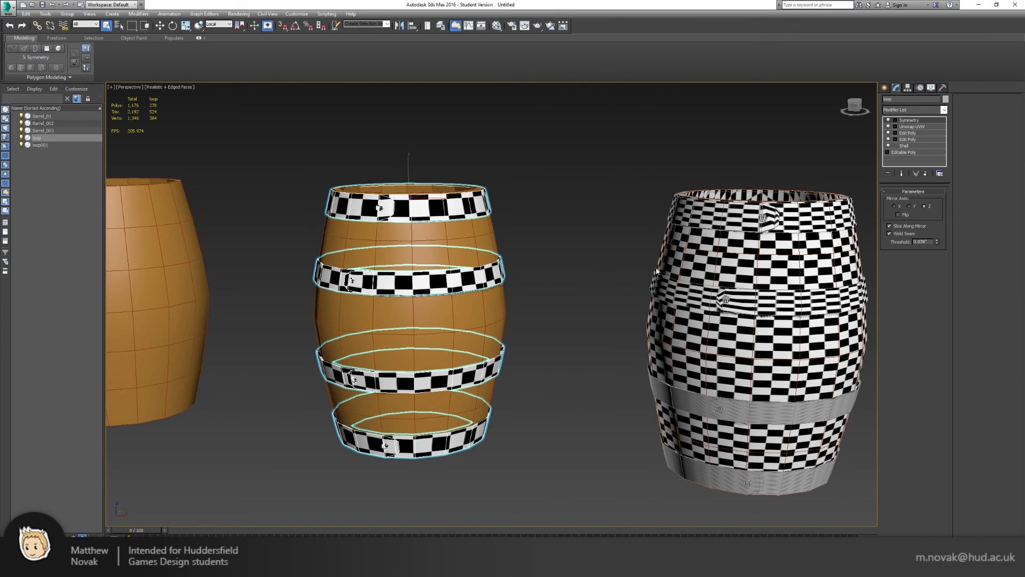
{"action": "left_click", "coordinate": [647, 273]}
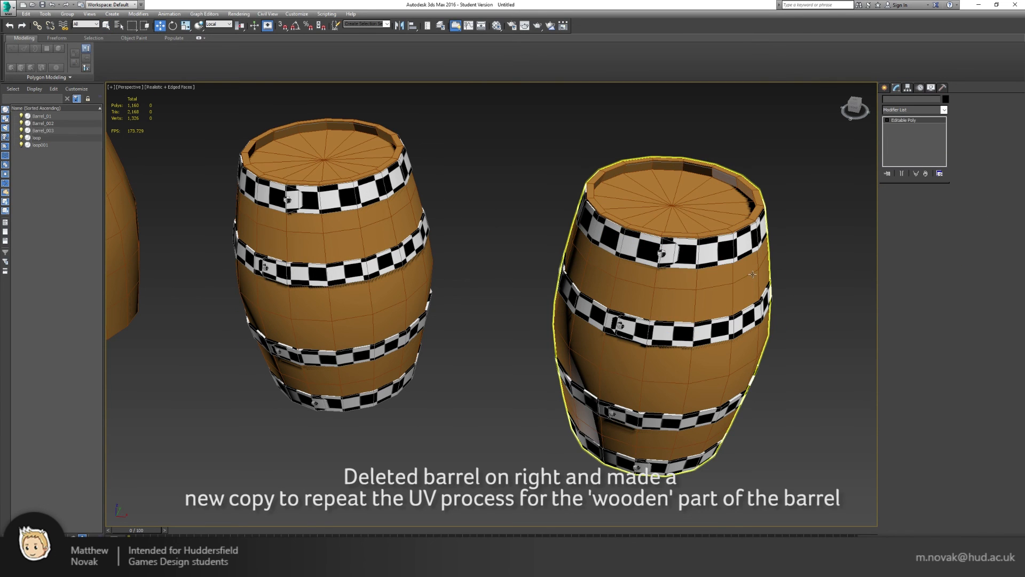
- Add an Unwrap UVW modifier to the wooden body of the barrel copy on the right
{"action": "left_click", "coordinate": [753, 274]}
{"action": "left_click", "coordinate": [924, 109]}
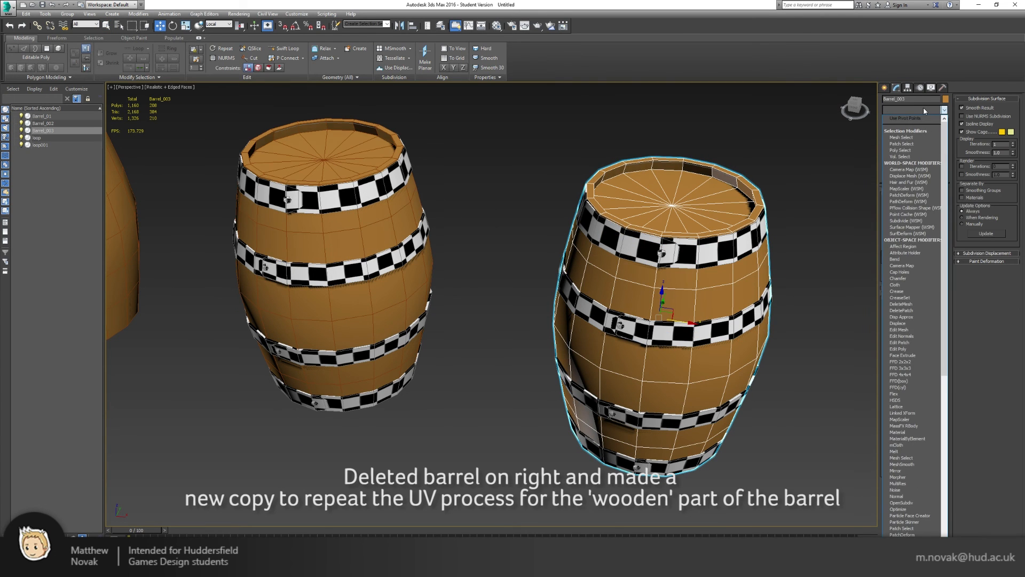
{"action": "key", "text": "u"}
{"action": "key", "text": "Return"}
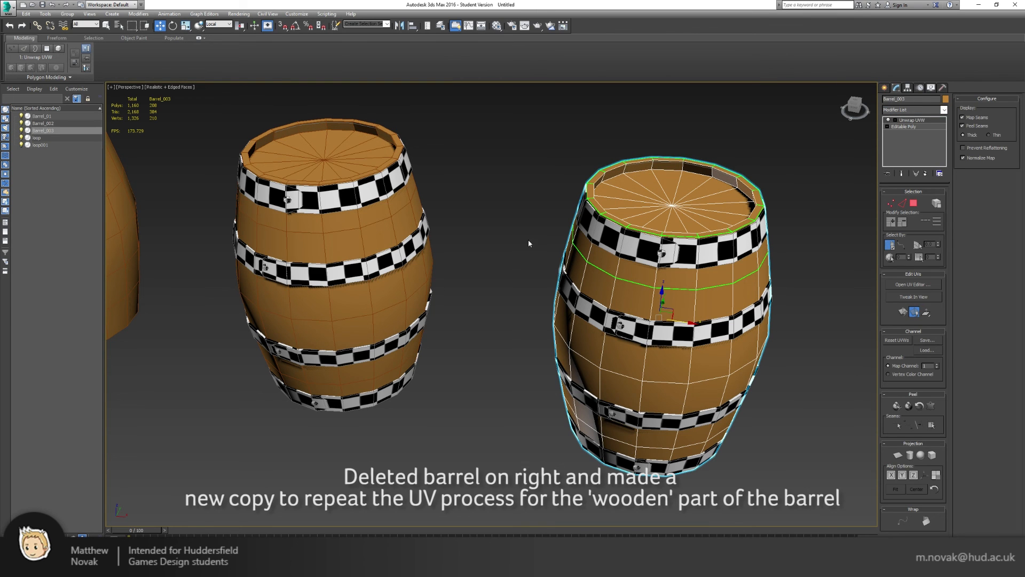
- Open the UV editor for the wooden body, enlarge its window and place it beside the barrel
{"action": "scroll", "coordinate": [707, 282], "scroll_direction": "up", "scroll_amount": 8}
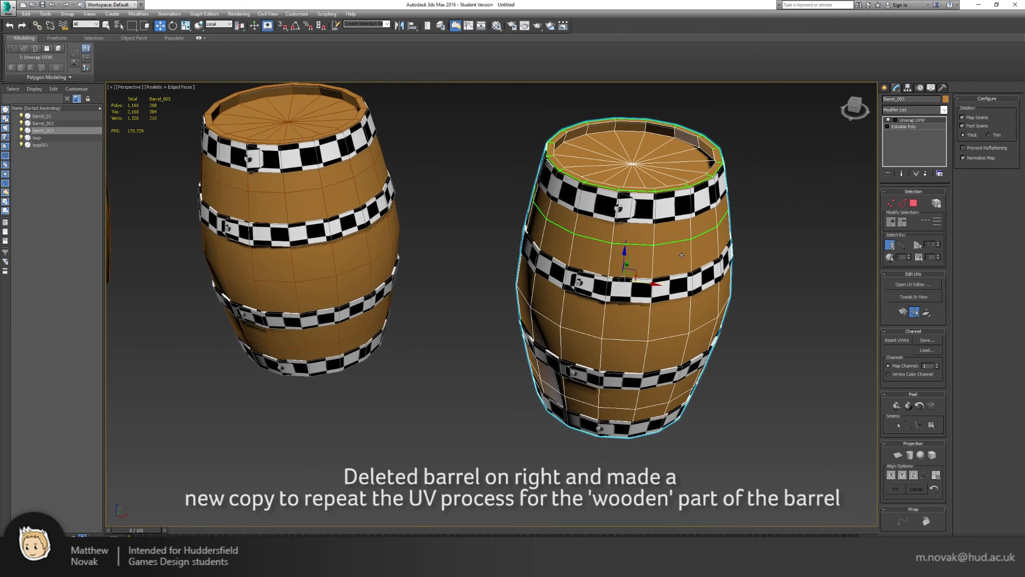
{"action": "middle_click_drag", "start_coordinate": [699, 235], "coordinate": [700, 266], "text": "alt"}
{"action": "key", "text": "F3"}
{"action": "key", "text": "F3"}
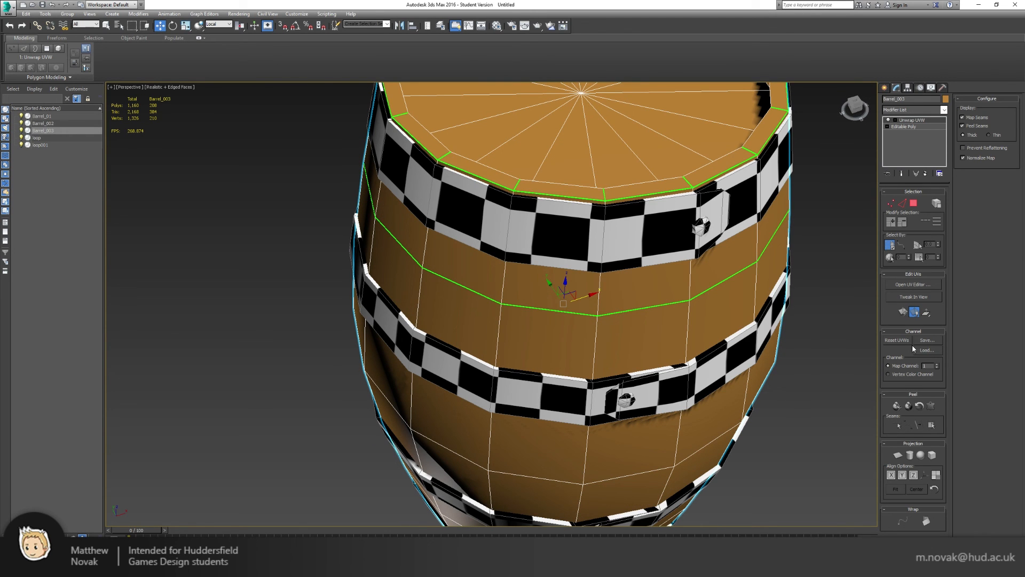
{"action": "left_click", "coordinate": [912, 285]}
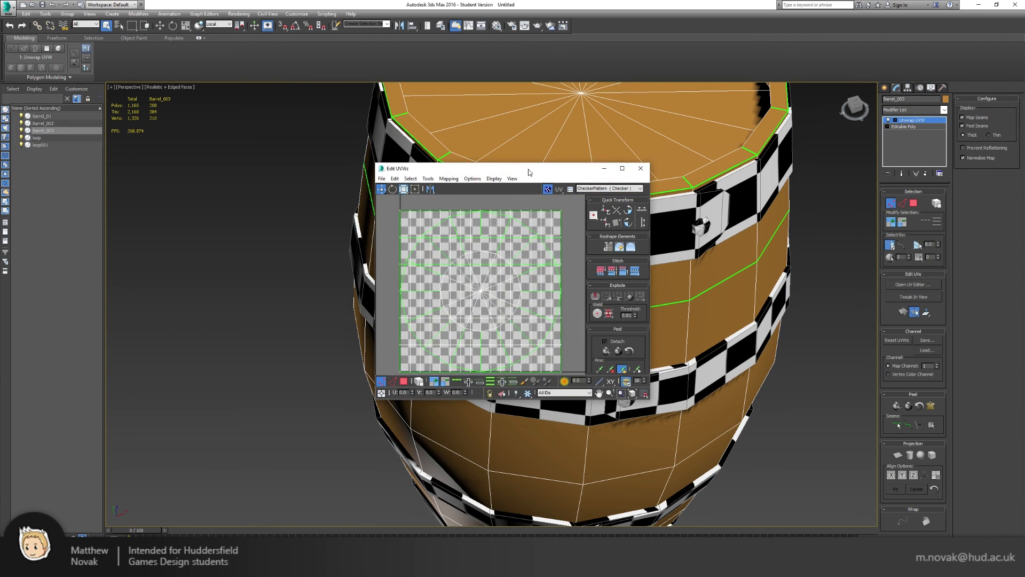
{"action": "left_click", "coordinate": [247, 136]}
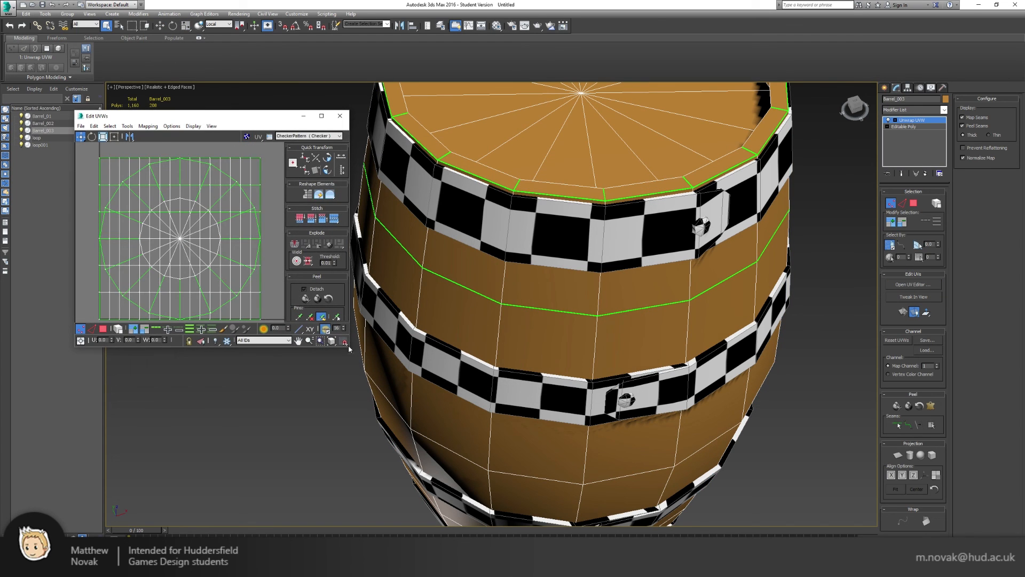
{"action": "left_click_drag", "start_coordinate": [348, 346], "coordinate": [452, 502]}
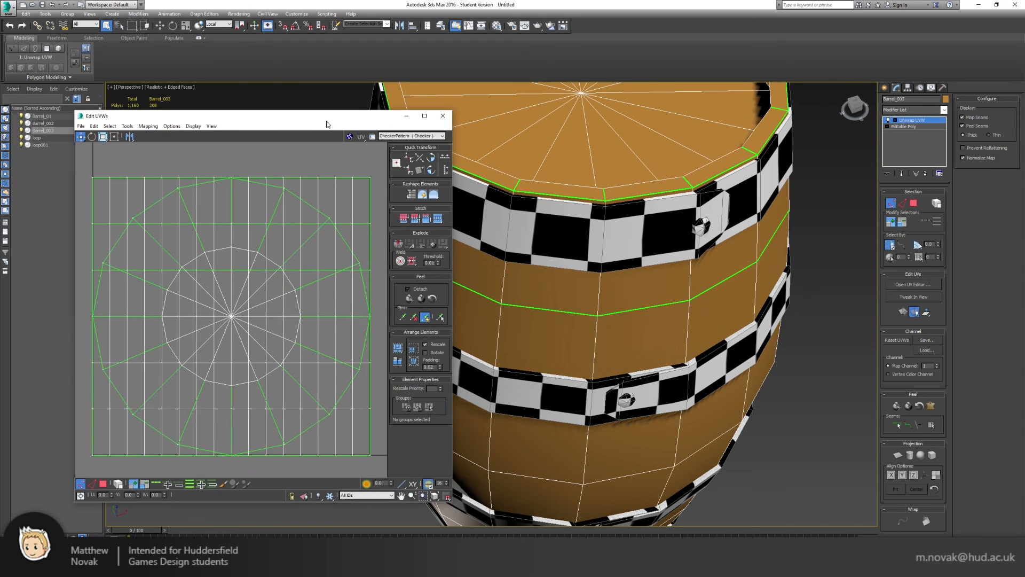
{"action": "left_click_drag", "start_coordinate": [327, 124], "coordinate": [247, 93]}
- Planar-map the barrel's top cap faces, including the inner wall and rim, and move their shell out of the UV square
{"action": "key", "text": "3"}
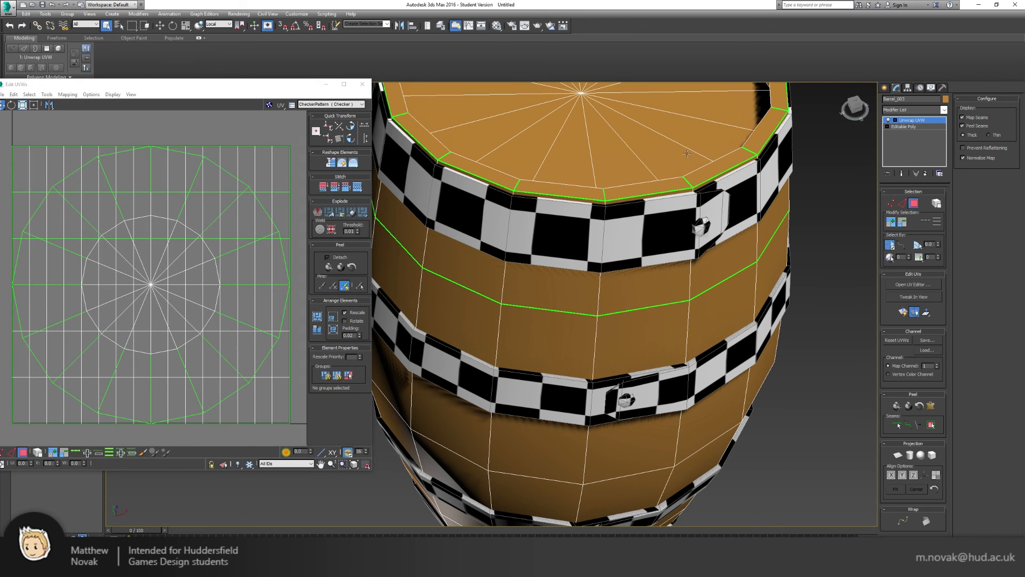
{"action": "left_click", "coordinate": [687, 153]}
{"action": "middle_click_drag", "start_coordinate": [792, 155], "coordinate": [931, 218], "text": "alt"}
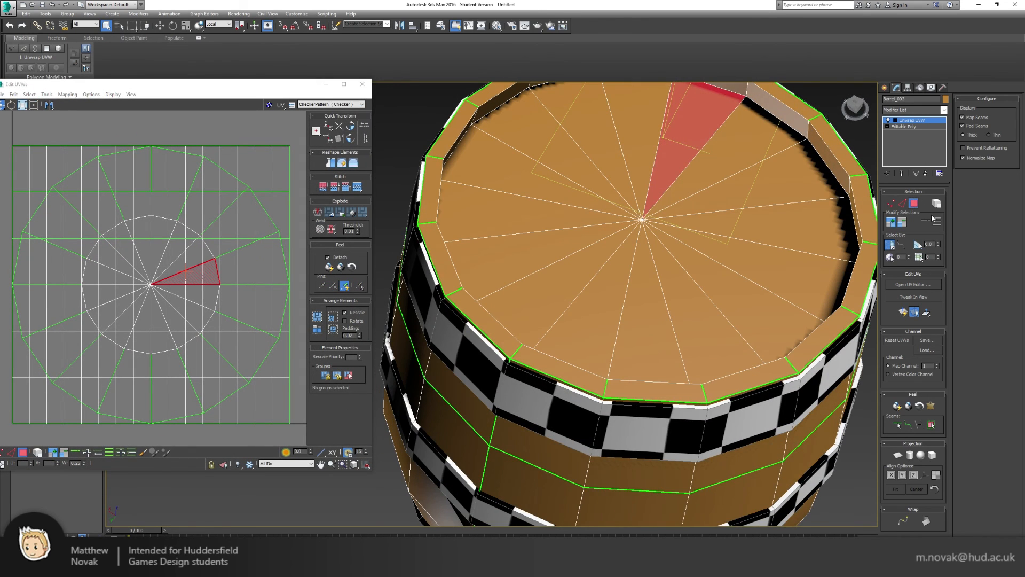
{"action": "left_click", "coordinate": [891, 221]}
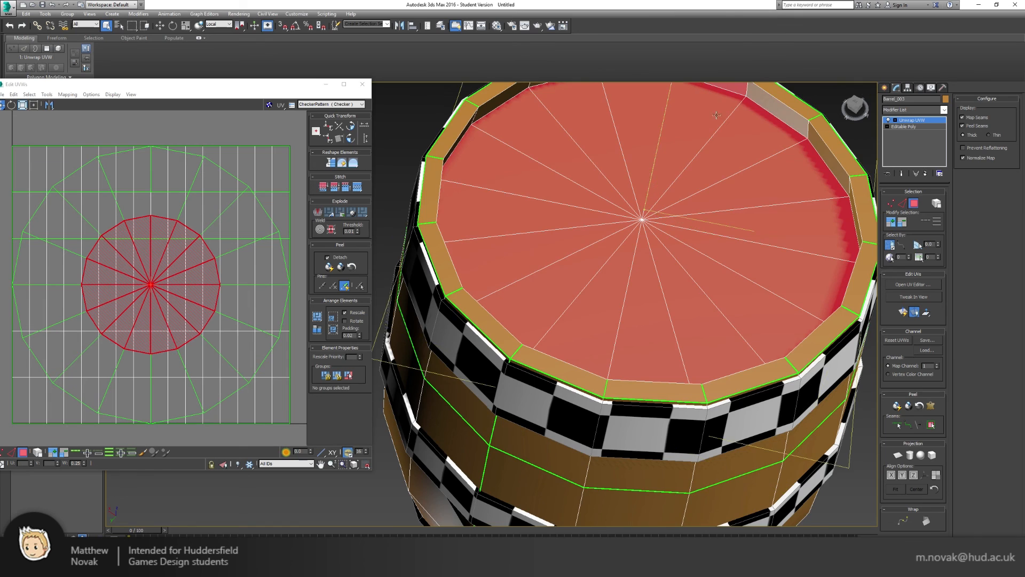
{"action": "key", "text": "z"}
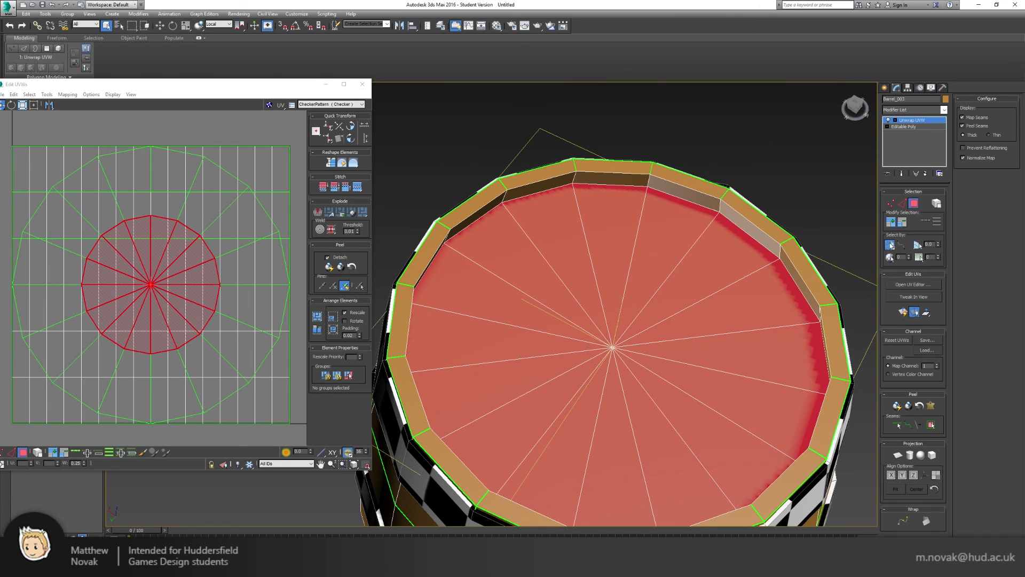
{"action": "left_click", "coordinate": [890, 222]}
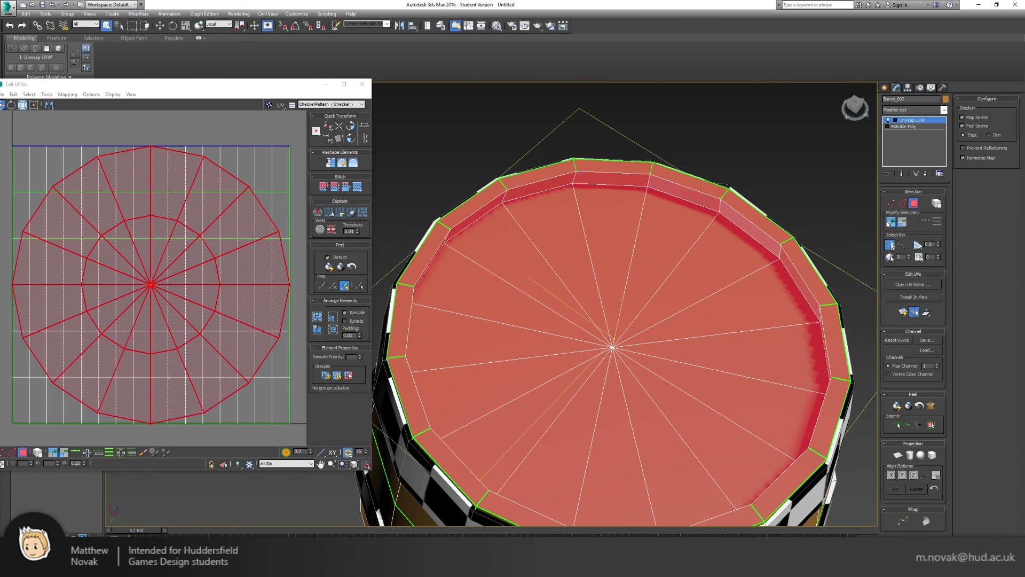
{"action": "left_click", "coordinate": [897, 456]}
{"action": "scroll", "coordinate": [213, 250], "scroll_direction": "down", "scroll_amount": 2}
{"action": "left_click_drag", "start_coordinate": [213, 250], "coordinate": [51, 127]}
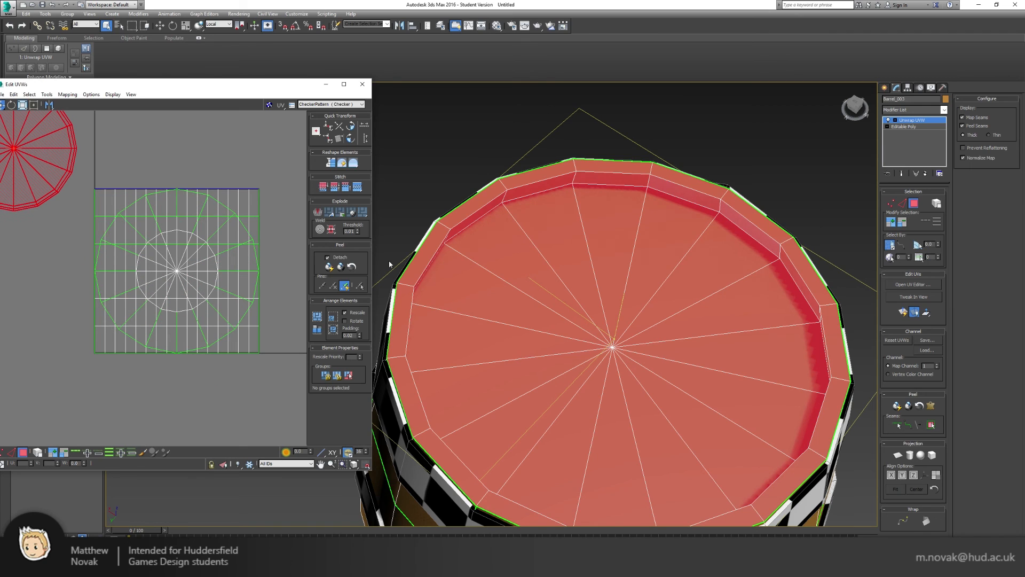
- Planar-map the cap, inner wall and rim faces at the barrel's opposite end and move their shell above the UV square
{"action": "middle_click_drag", "start_coordinate": [648, 321], "coordinate": [690, 259], "text": "alt"}
{"action": "scroll", "coordinate": [690, 258], "scroll_direction": "down", "scroll_amount": 5}
{"action": "scroll", "coordinate": [690, 259], "scroll_direction": "up", "scroll_amount": 3}
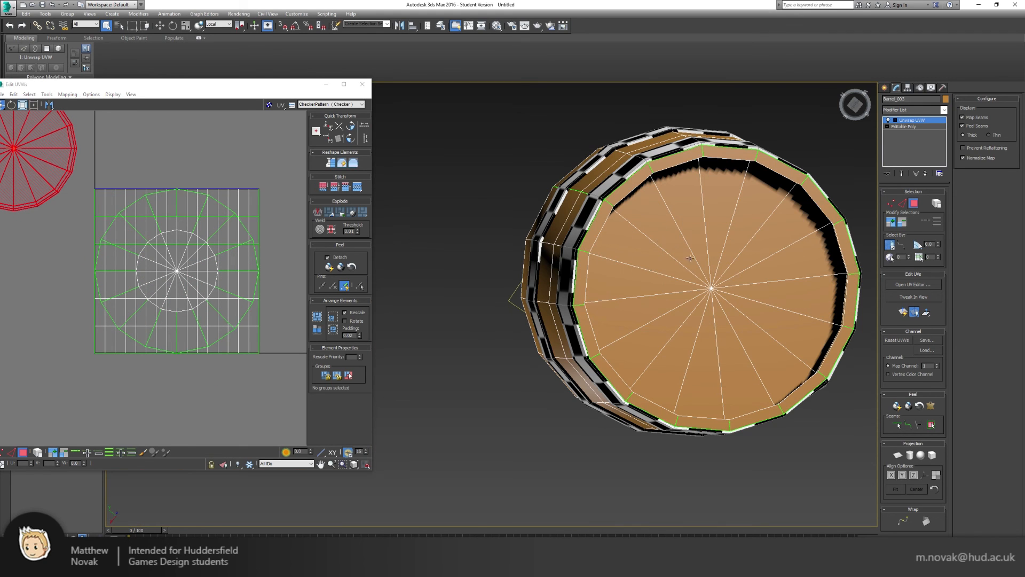
{"action": "left_click", "coordinate": [695, 239]}
{"action": "left_click", "coordinate": [890, 222]}
{"action": "middle_click_drag", "start_coordinate": [721, 224], "coordinate": [633, 160], "text": "alt"}
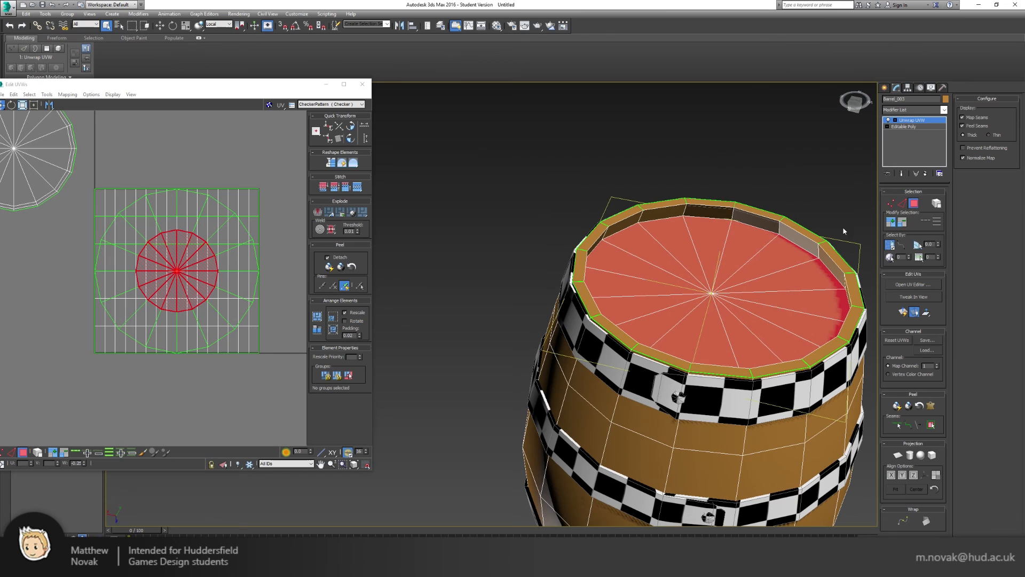
{"action": "left_click", "coordinate": [891, 223]}
{"action": "left_click", "coordinate": [891, 223]}
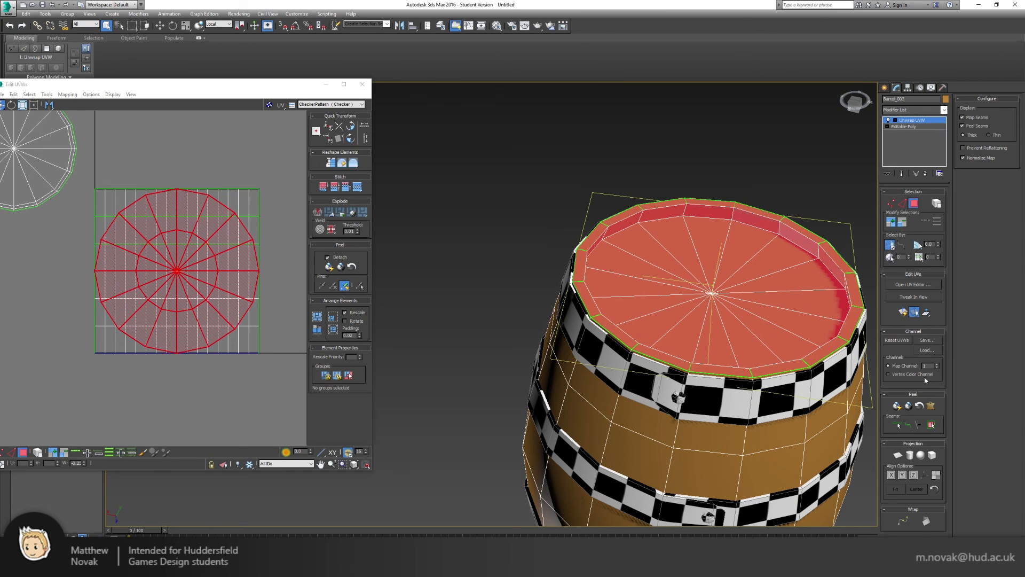
{"action": "left_click", "coordinate": [898, 455]}
{"action": "left_click", "coordinate": [899, 455]}
{"action": "left_click_drag", "start_coordinate": [206, 291], "coordinate": [168, 117]}
- Map the barrel's remaining side faces with an aligned cylindrical projection and leave the projection mode
{"action": "left_click_drag", "start_coordinate": [79, 186], "coordinate": [78, 183]}
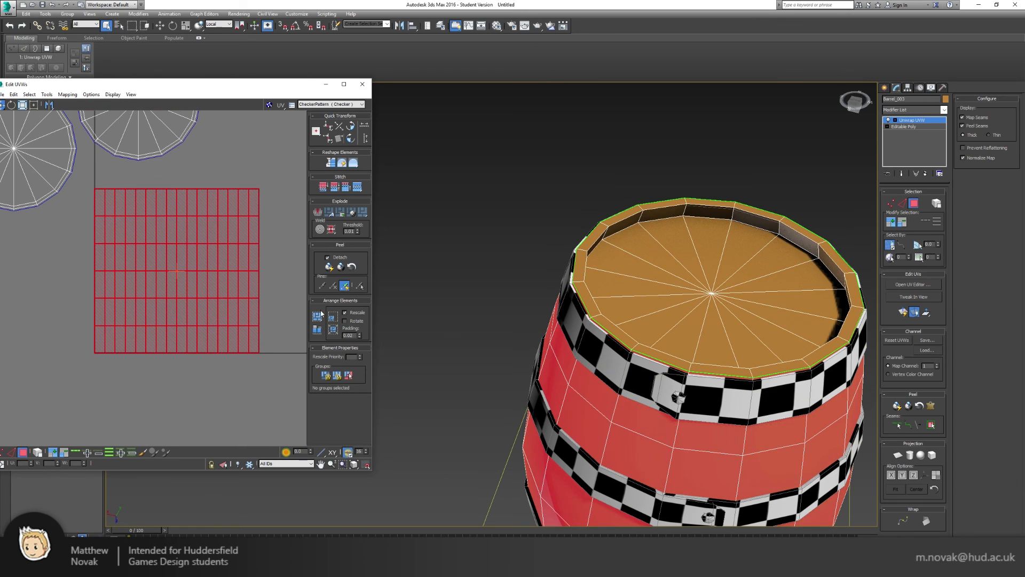
{"action": "middle_click_drag", "start_coordinate": [707, 342], "coordinate": [718, 365], "text": "alt"}
{"action": "left_click", "coordinate": [910, 458]}
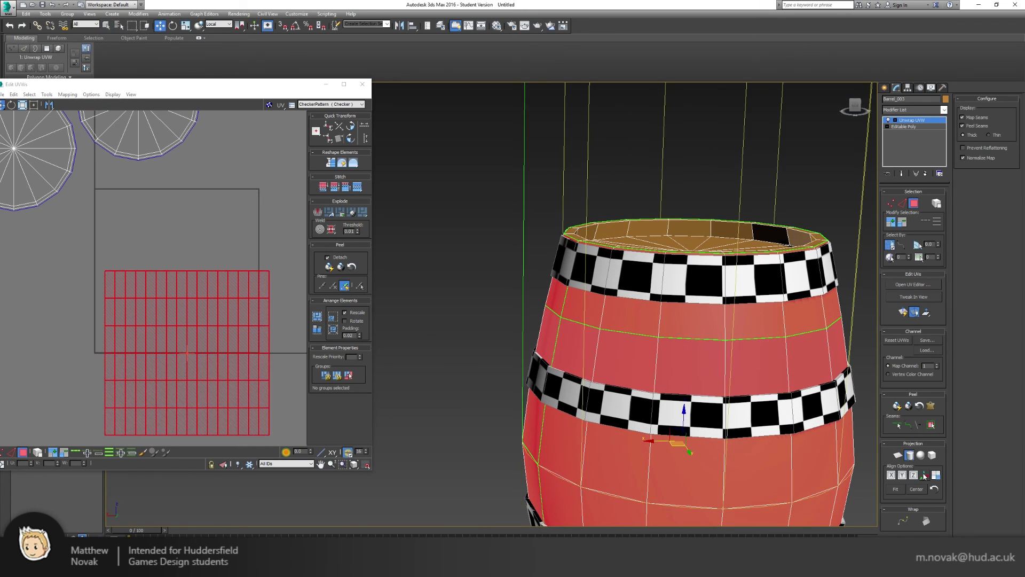
{"action": "left_click", "coordinate": [924, 476]}
{"action": "left_click", "coordinate": [911, 457]}
- Assign the checker material to the wooden barrel body and close the Material Editor
{"action": "scroll", "coordinate": [210, 258], "scroll_direction": "down", "scroll_amount": 2}
{"action": "scroll", "coordinate": [209, 258], "scroll_direction": "down", "scroll_amount": 2}
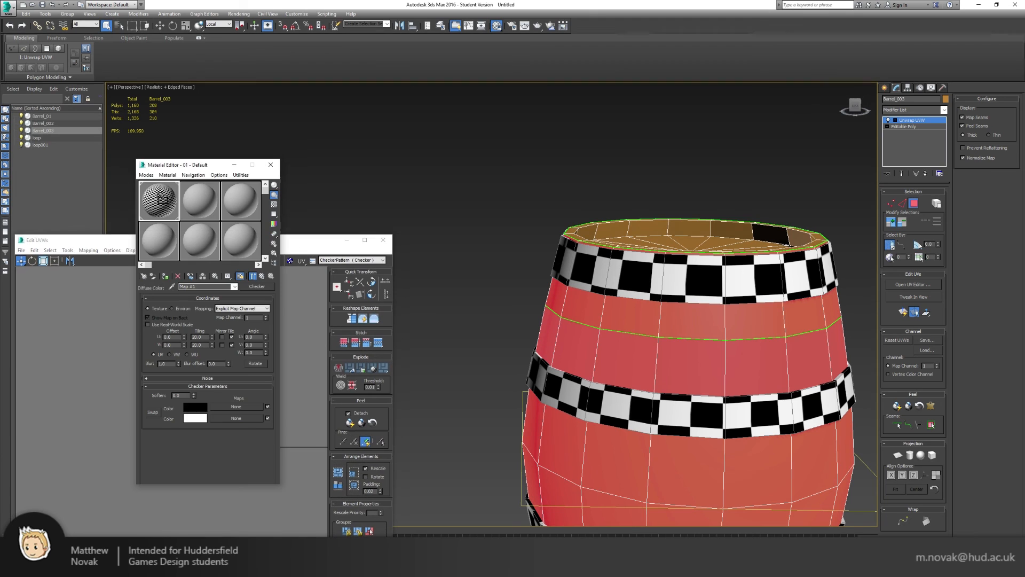
{"action": "left_click_drag", "start_coordinate": [159, 201], "coordinate": [587, 365]}
{"action": "left_click", "coordinate": [270, 164]}
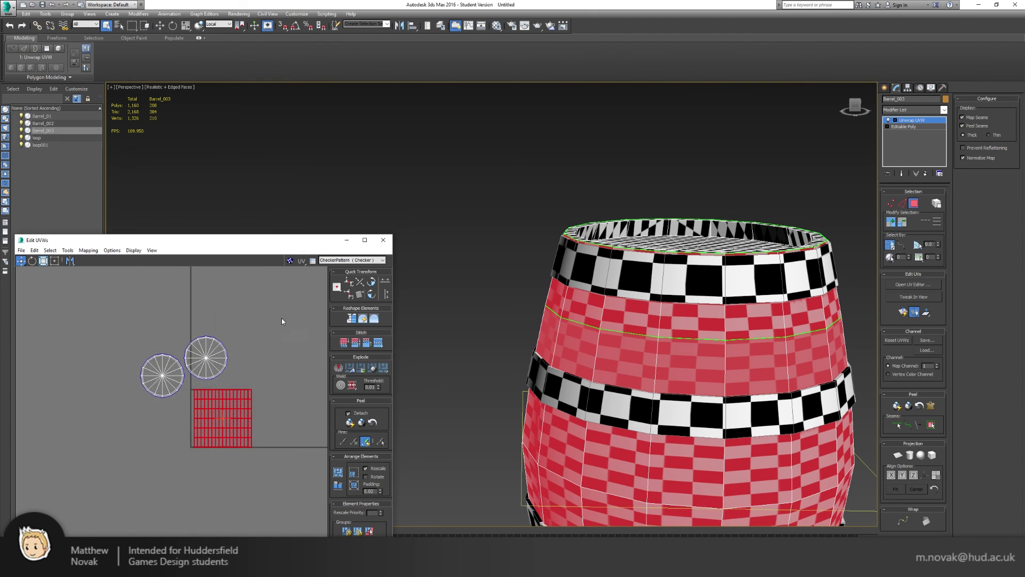
- Move the UV editor window up so its lower tools are also on screen
{"action": "middle_click_drag", "start_coordinate": [281, 318], "coordinate": [296, 265]}
{"action": "scroll", "coordinate": [296, 265], "scroll_direction": "up", "scroll_amount": 2}
{"action": "middle_click_drag", "start_coordinate": [238, 336], "coordinate": [273, 379]}
{"action": "left_click", "coordinate": [145, 357]}
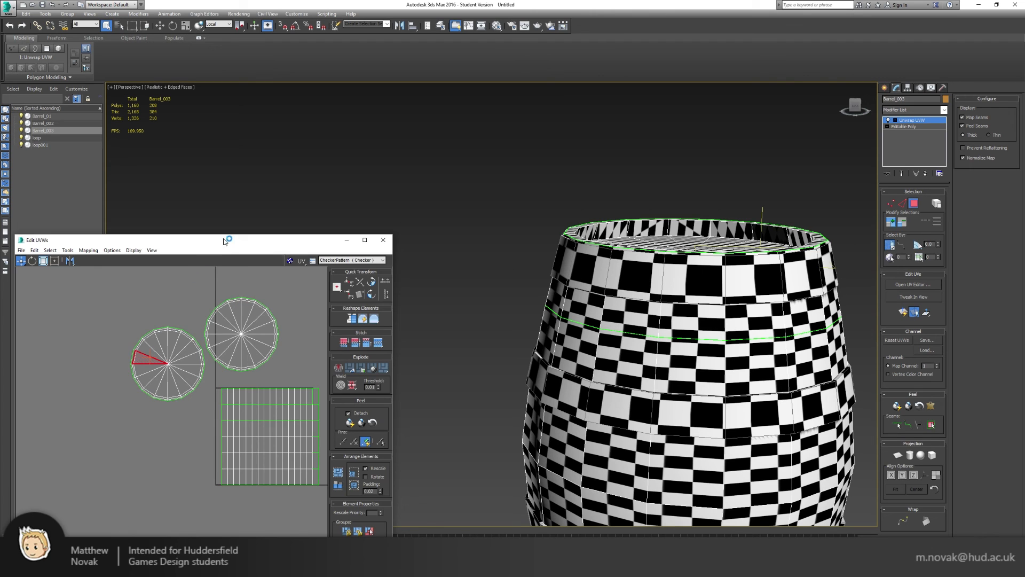
{"action": "left_click_drag", "start_coordinate": [225, 240], "coordinate": [295, 80]}
- Turn on element selection in the UV editor and move the top cap's shell farther from the UV square
{"action": "left_click", "coordinate": [132, 448]}
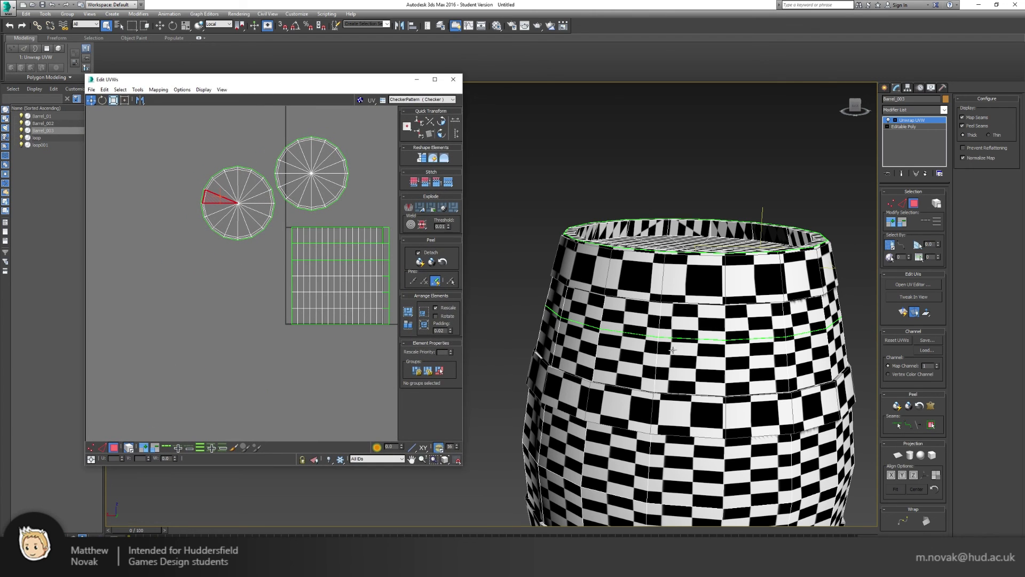
{"action": "middle_click_drag", "start_coordinate": [702, 451], "coordinate": [545, 307]}
{"action": "scroll", "coordinate": [678, 286], "scroll_direction": "down", "scroll_amount": 4}
{"action": "middle_click_drag", "start_coordinate": [758, 230], "coordinate": [650, 312]}
{"action": "middle_click_drag", "start_coordinate": [650, 312], "coordinate": [656, 302], "text": "alt"}
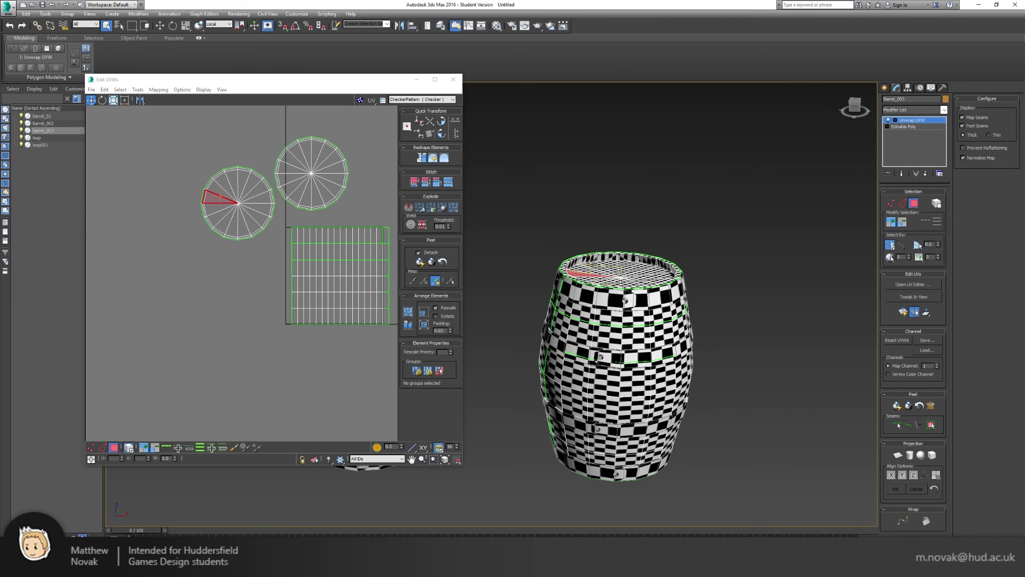
{"action": "left_click", "coordinate": [231, 193]}
{"action": "left_click_drag", "start_coordinate": [231, 193], "coordinate": [198, 213]}
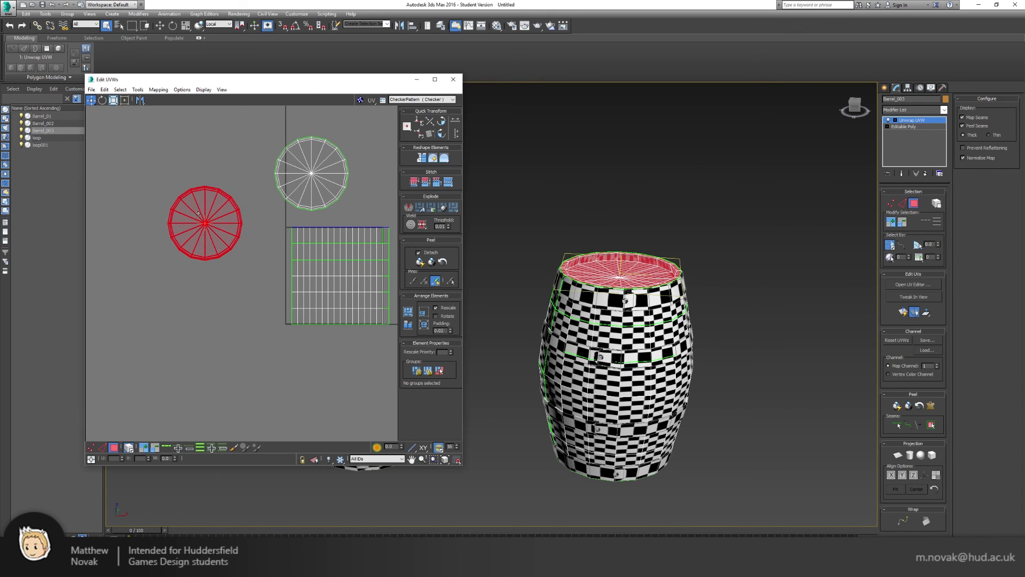
- Relax the top cap's shell by polygon angles and check the checker pattern on the barrel top
{"action": "left_click", "coordinate": [137, 88]}
{"action": "left_click", "coordinate": [91, 220]}
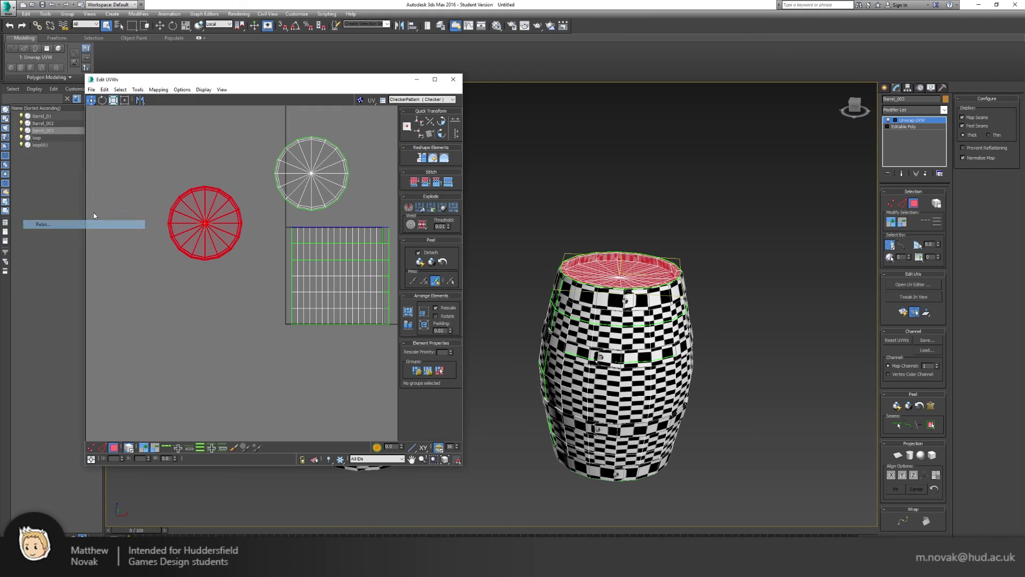
{"action": "left_click", "coordinate": [149, 115]}
{"action": "left_click", "coordinate": [118, 133]}
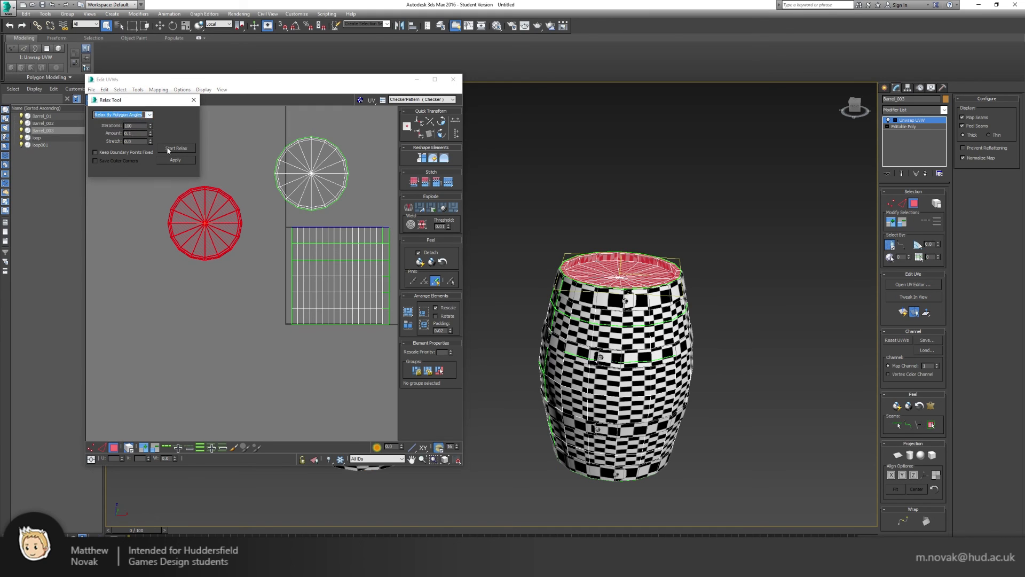
{"action": "left_click", "coordinate": [168, 149]}
{"action": "left_click", "coordinate": [168, 151]}
{"action": "left_click", "coordinate": [168, 151]}
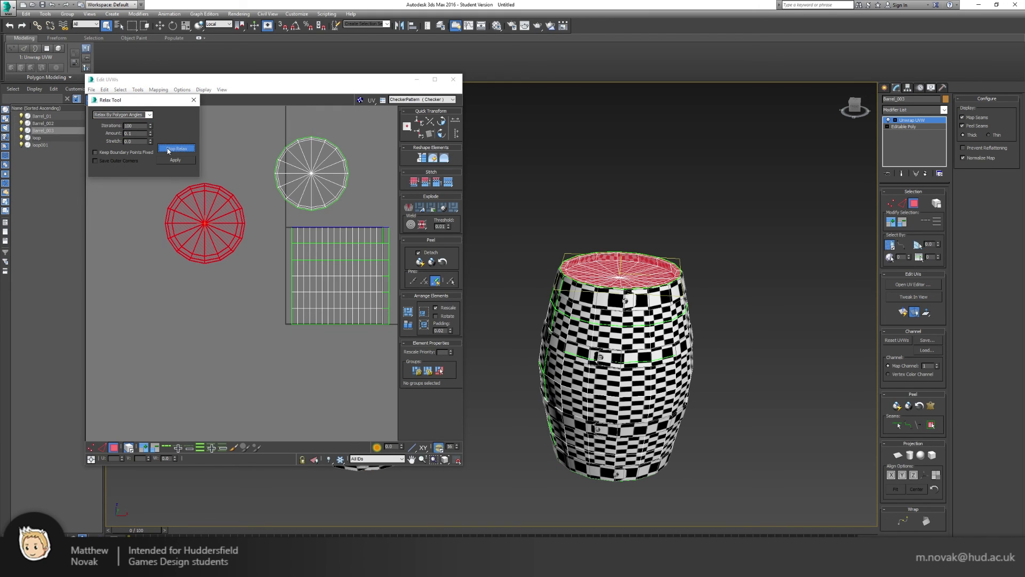
{"action": "left_click", "coordinate": [168, 151]}
{"action": "scroll", "coordinate": [613, 293], "scroll_direction": "up", "scroll_amount": 5}
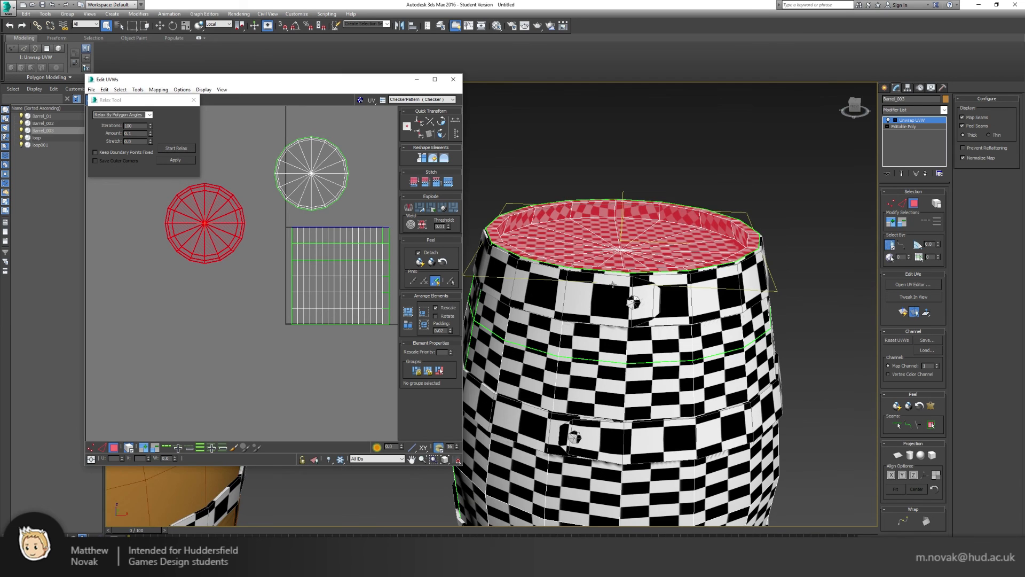
- Move the bottom cap's shell below the top cap's shell and try relaxing it by polygon angles
{"action": "left_click_drag", "start_coordinate": [342, 161], "coordinate": [235, 300]}
{"action": "left_click", "coordinate": [181, 149]}
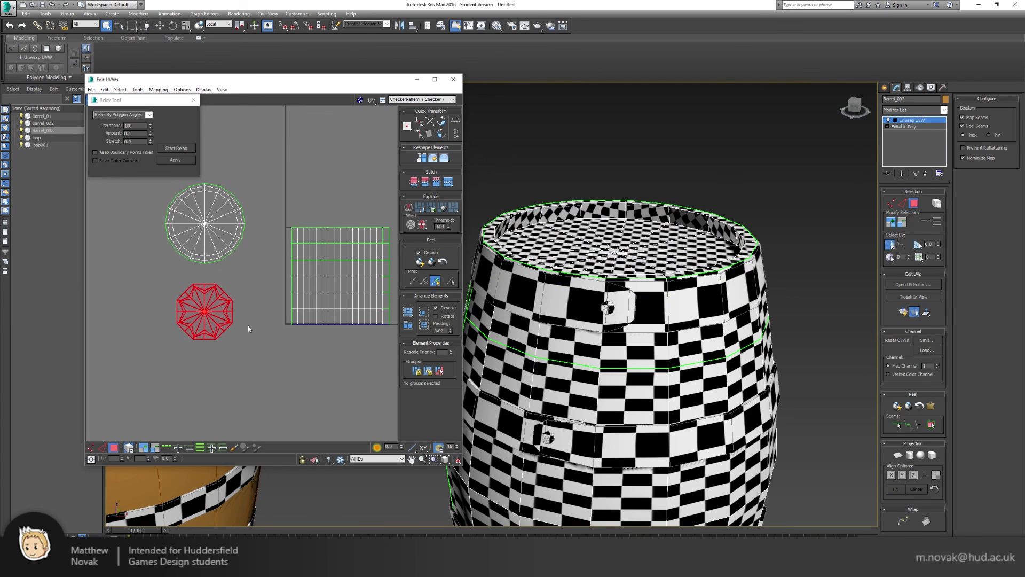
{"action": "middle_click_drag", "start_coordinate": [642, 403], "coordinate": [527, 274], "text": "alt"}
{"action": "middle_click_drag", "start_coordinate": [625, 337], "coordinate": [629, 394], "text": "alt"}
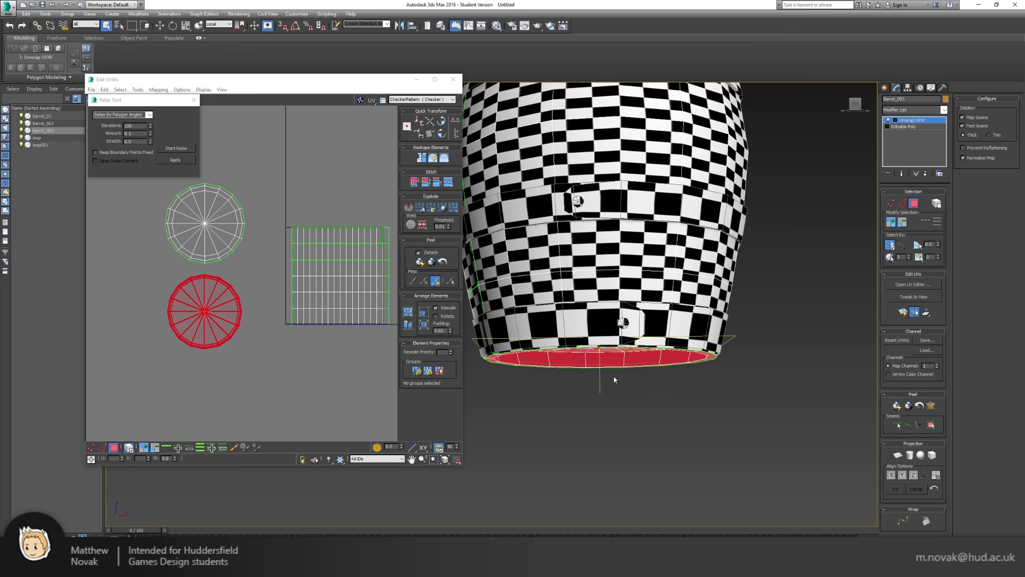
- Mirror the bottom cap's shell vertically and relax it by polygon angles
{"action": "left_click_drag", "start_coordinate": [171, 109], "coordinate": [132, 134]}
{"action": "left_click", "coordinate": [140, 102]}
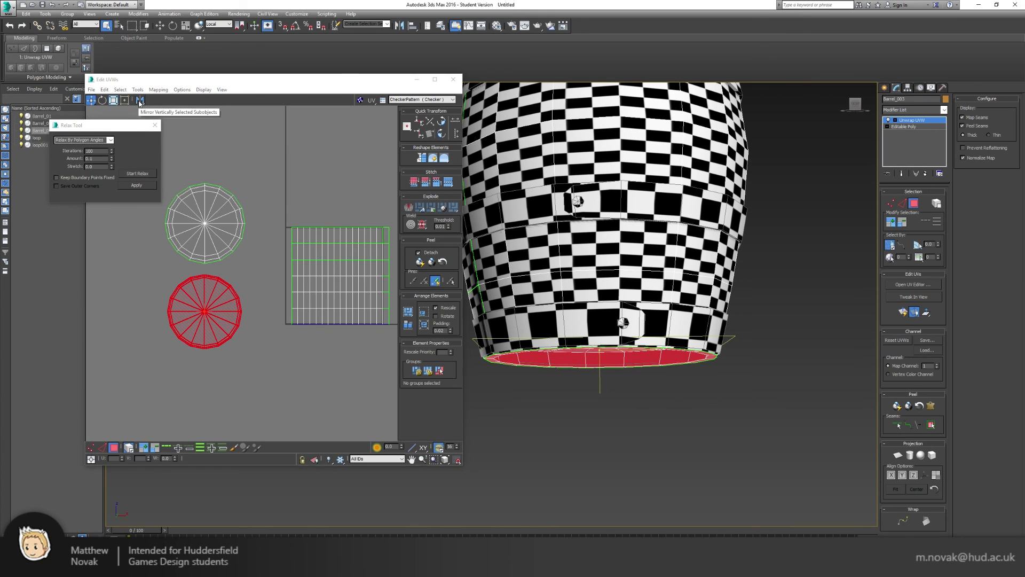
{"action": "left_click", "coordinate": [130, 182]}
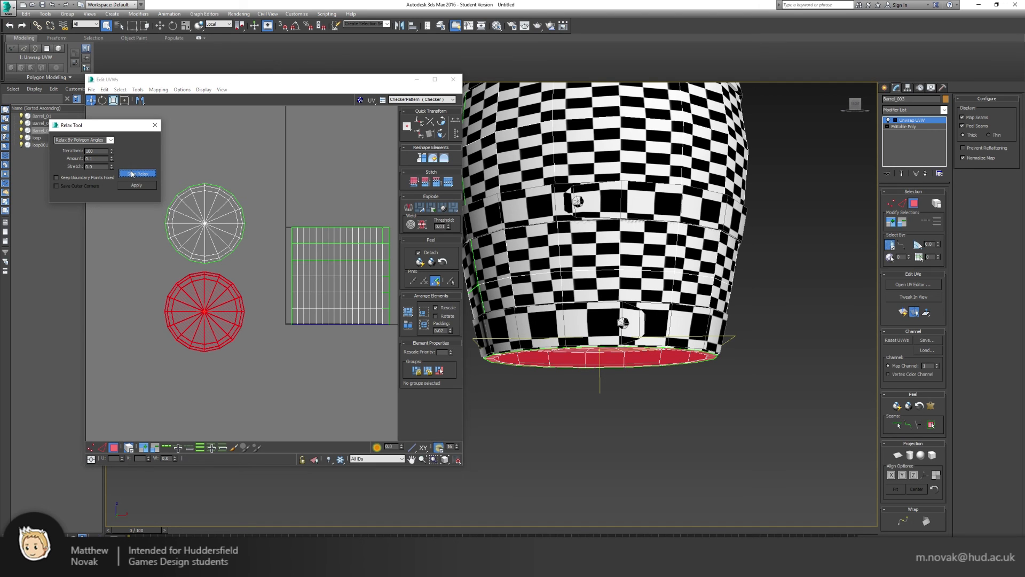
{"action": "middle_click_drag", "start_coordinate": [655, 356], "coordinate": [664, 326], "text": "alt"}
- Move the barrel side's UV shell downward, clear of the single-row strip of faces overlapping its upper part
{"action": "left_click", "coordinate": [350, 261]}
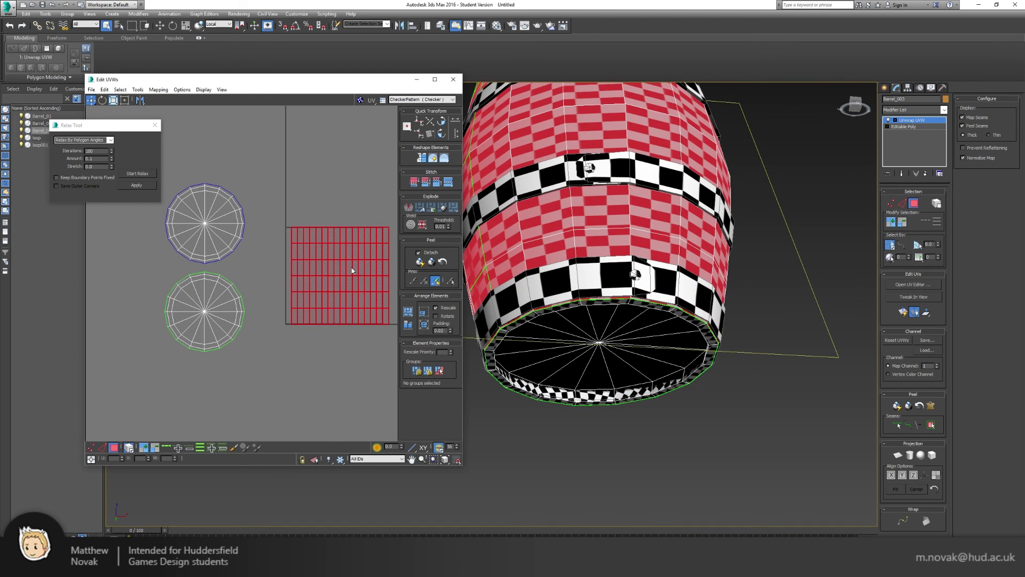
{"action": "left_click", "coordinate": [353, 267]}
{"action": "middle_click_drag", "start_coordinate": [354, 262], "coordinate": [322, 255]}
{"action": "scroll", "coordinate": [322, 254], "scroll_direction": "up", "scroll_amount": 3}
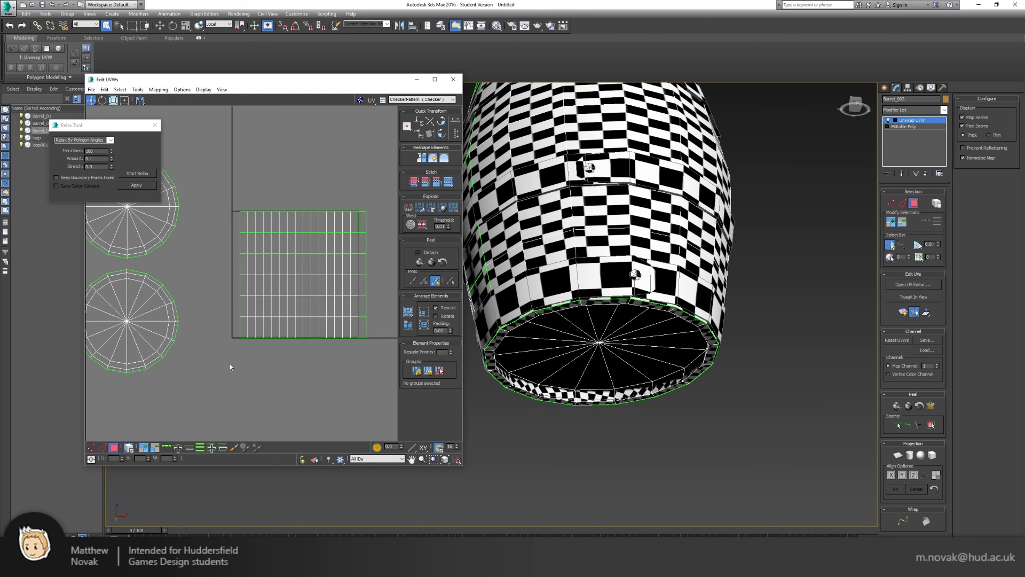
{"action": "left_click", "coordinate": [91, 447]}
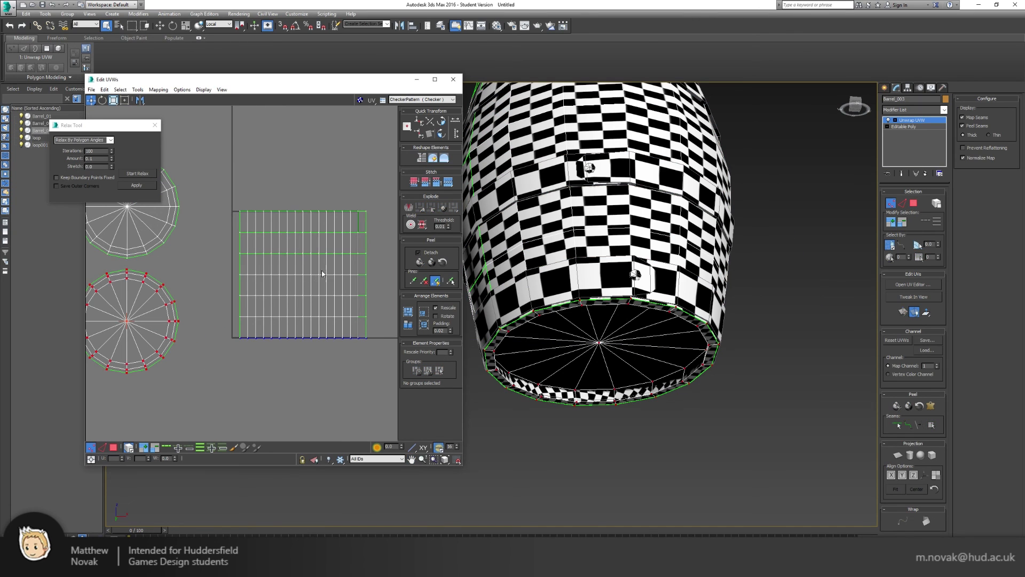
{"action": "scroll", "coordinate": [322, 273], "scroll_direction": "up", "scroll_amount": 2}
{"action": "left_click_drag", "start_coordinate": [302, 205], "coordinate": [301, 290]}
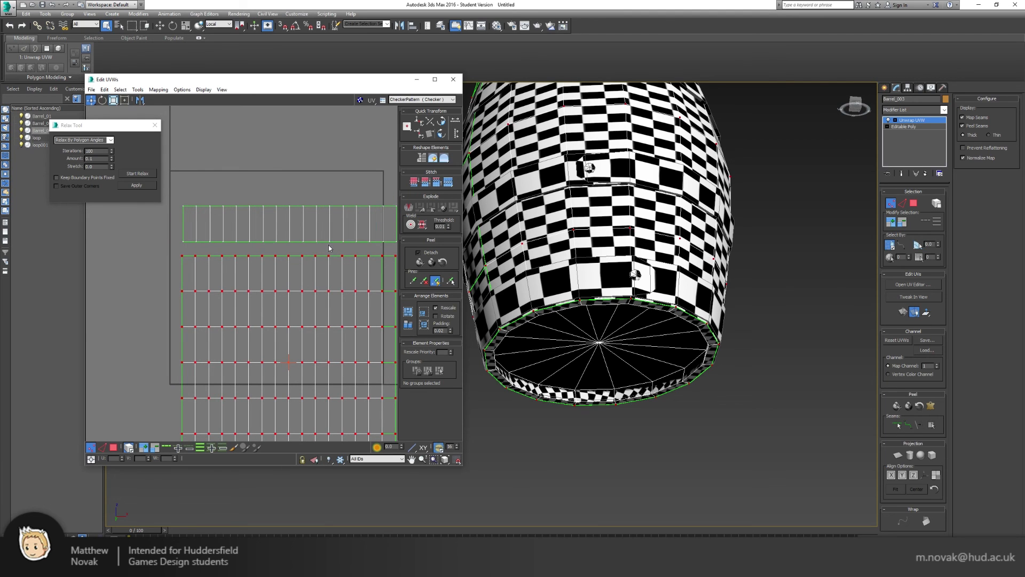
{"action": "middle_click_drag", "start_coordinate": [350, 229], "coordinate": [333, 237]}
{"action": "middle_click_drag", "start_coordinate": [316, 282], "coordinate": [306, 220]}
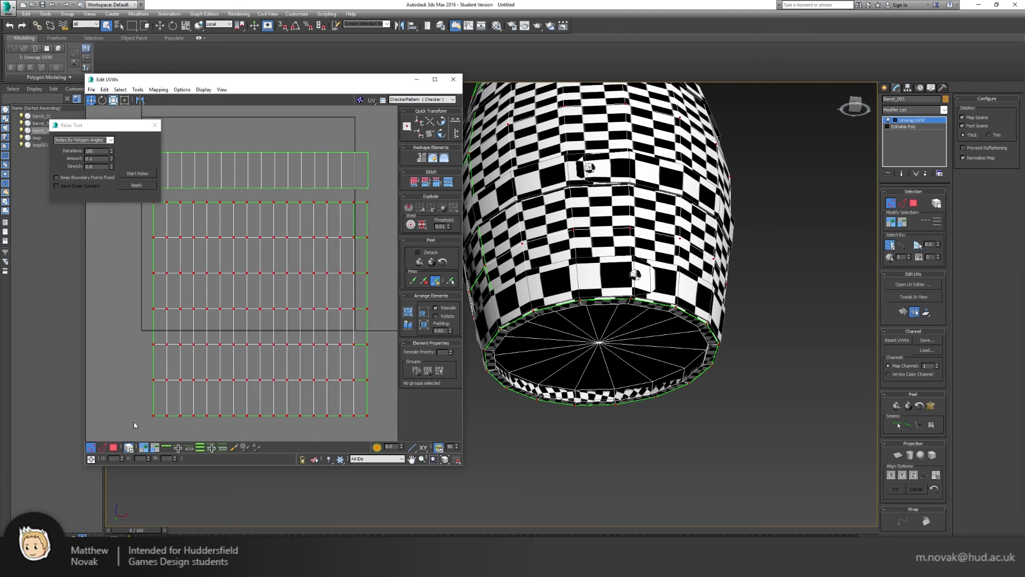
- Try relaxing the barrel side's shell by polygon angles, then undo the relax
{"action": "left_click", "coordinate": [114, 449]}
{"action": "left_click", "coordinate": [231, 255]}
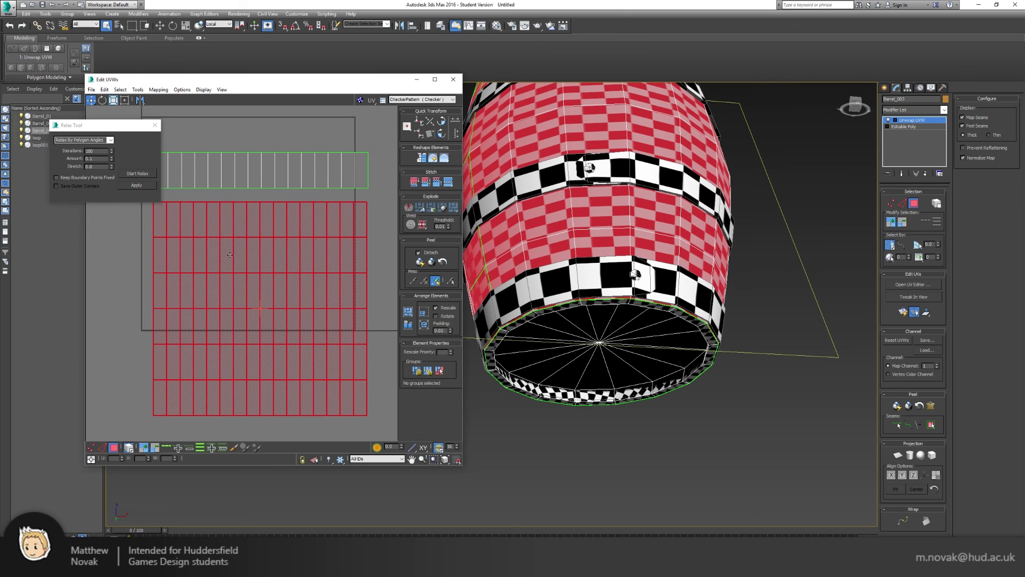
{"action": "left_click", "coordinate": [138, 174]}
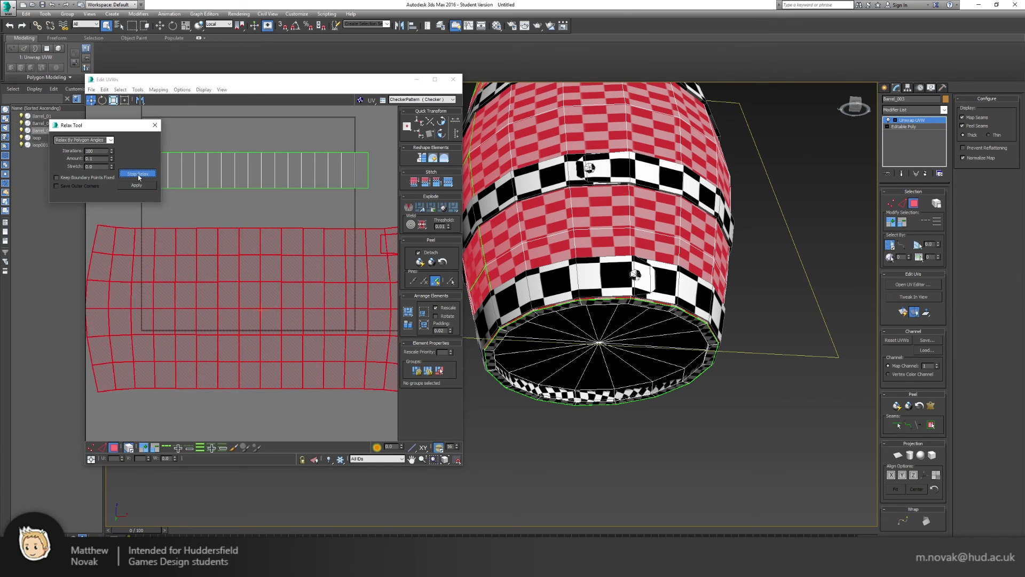
{"action": "left_click", "coordinate": [138, 174]}
{"action": "scroll", "coordinate": [230, 230], "scroll_direction": "down", "scroll_amount": 3}
{"action": "scroll", "coordinate": [230, 229], "scroll_direction": "down", "scroll_amount": 1}
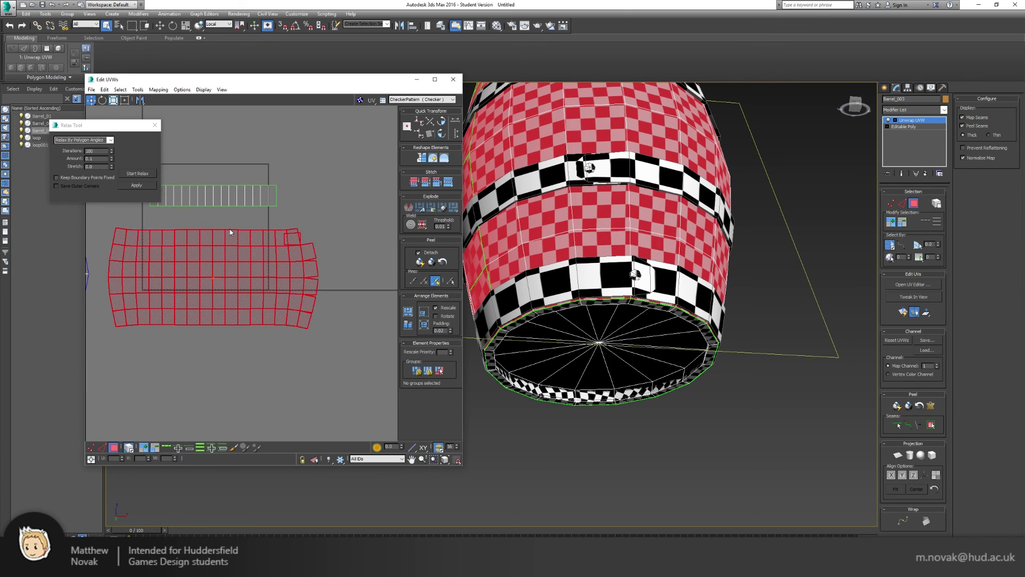
{"action": "key", "text": "ctrl+z"}
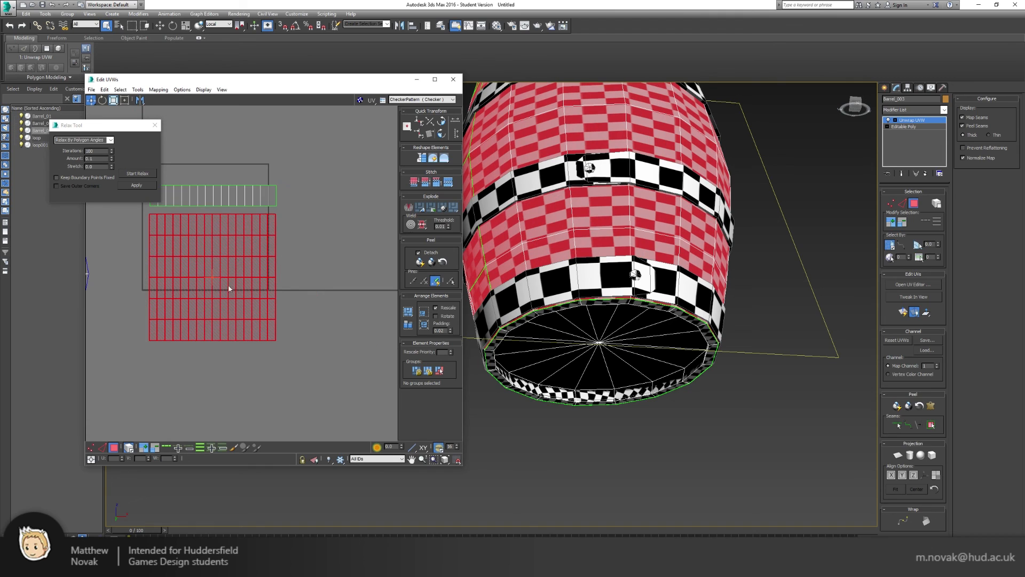
- Relax the whole barrel side shell by polygon angles until its faces settle
{"action": "left_click", "coordinate": [92, 449]}
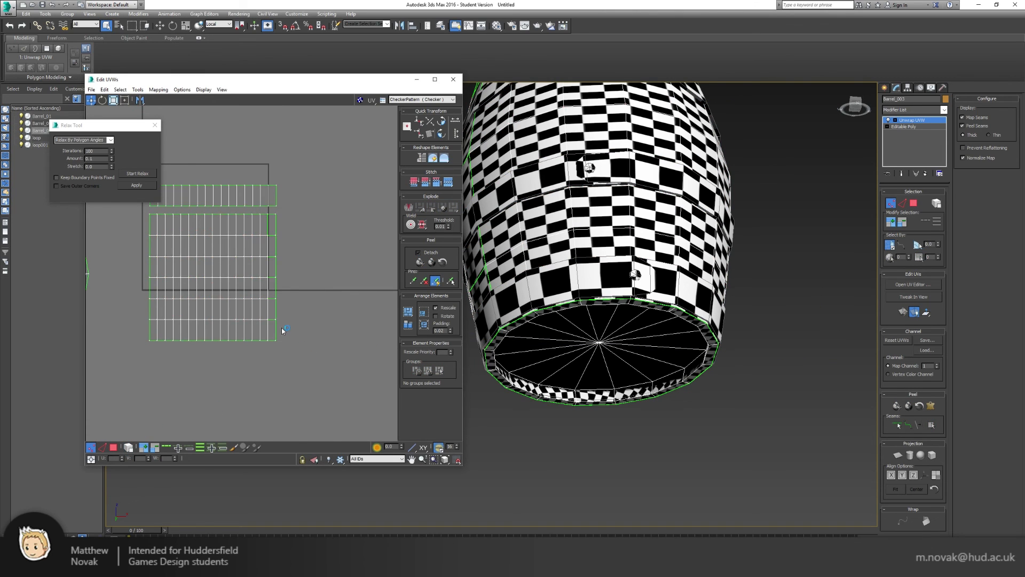
{"action": "scroll", "coordinate": [281, 325], "scroll_direction": "up", "scroll_amount": 2}
{"action": "left_click_drag", "start_coordinate": [288, 367], "coordinate": [277, 167]}
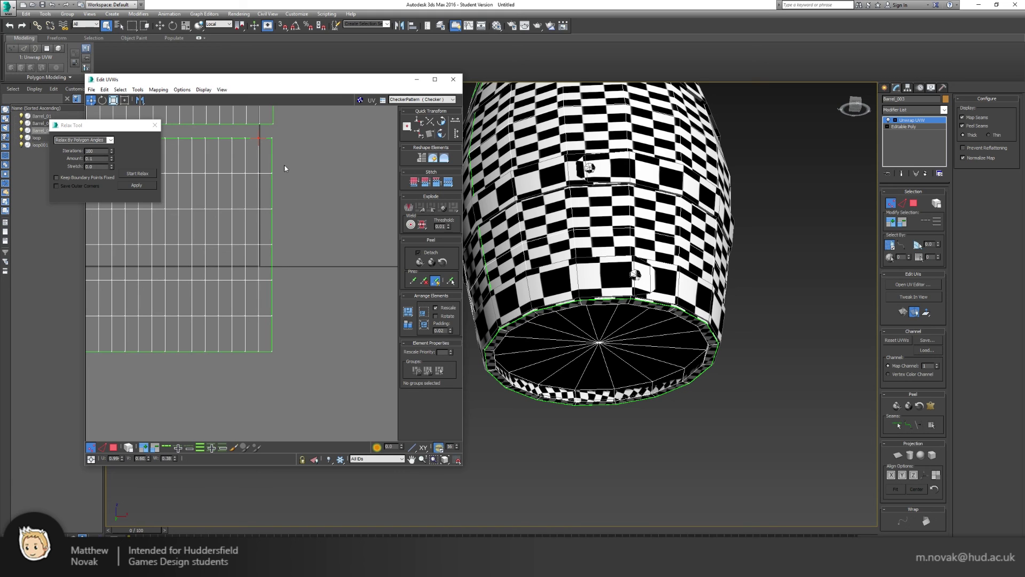
{"action": "left_click", "coordinate": [114, 448]}
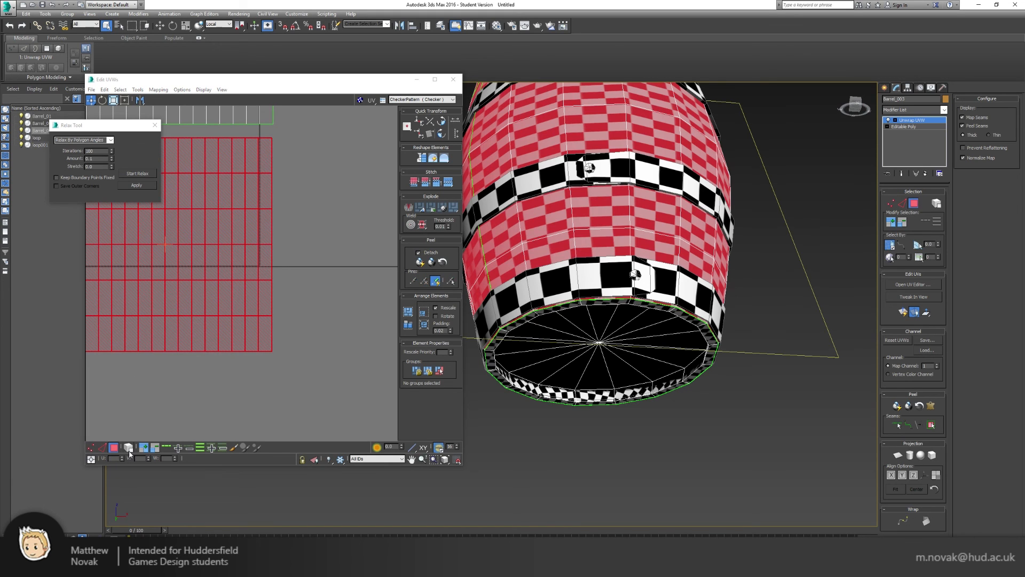
{"action": "left_click", "coordinate": [137, 174]}
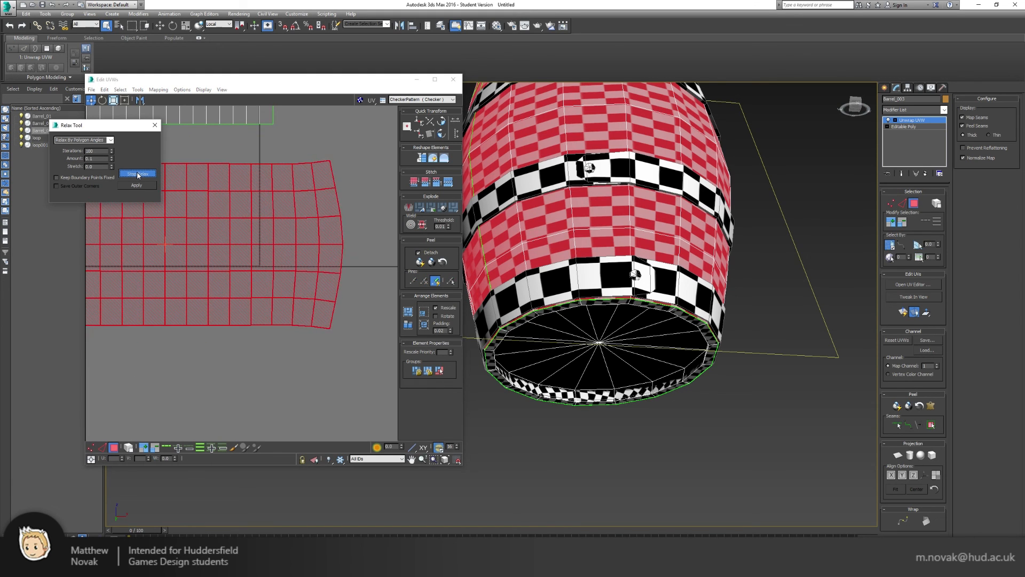
{"action": "left_click", "coordinate": [137, 174]}
{"action": "scroll", "coordinate": [259, 258], "scroll_direction": "down", "scroll_amount": 2}
{"action": "scroll", "coordinate": [259, 258], "scroll_direction": "down", "scroll_amount": 1}
{"action": "middle_click_drag", "start_coordinate": [245, 250], "coordinate": [289, 268]}
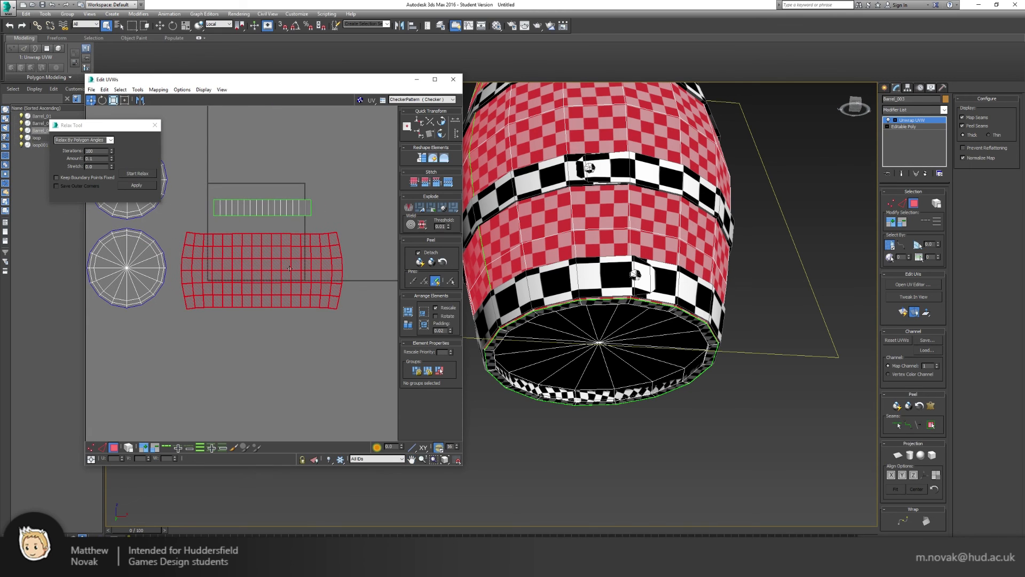
{"action": "left_click", "coordinate": [147, 175]}
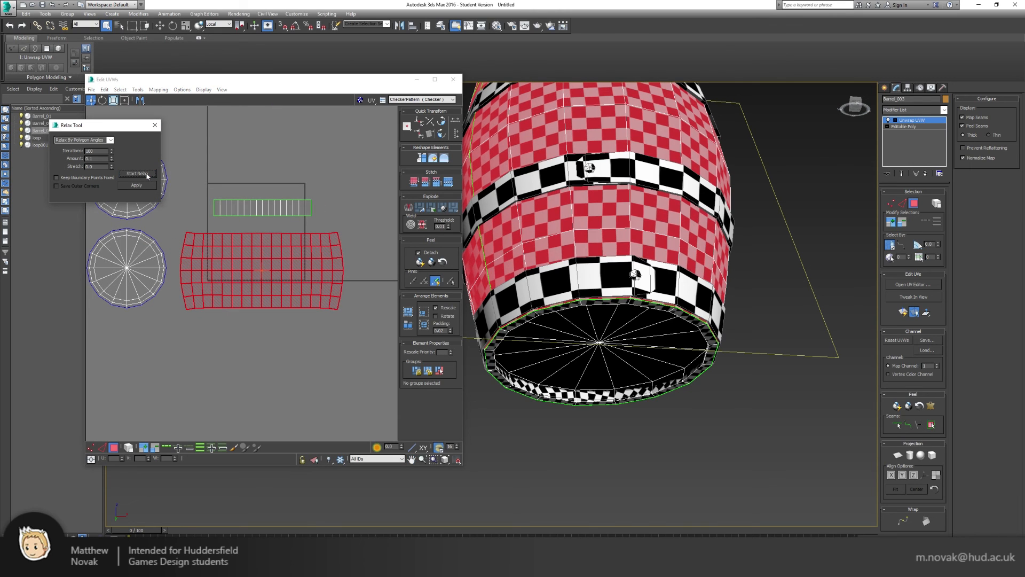
{"action": "left_click", "coordinate": [137, 174]}
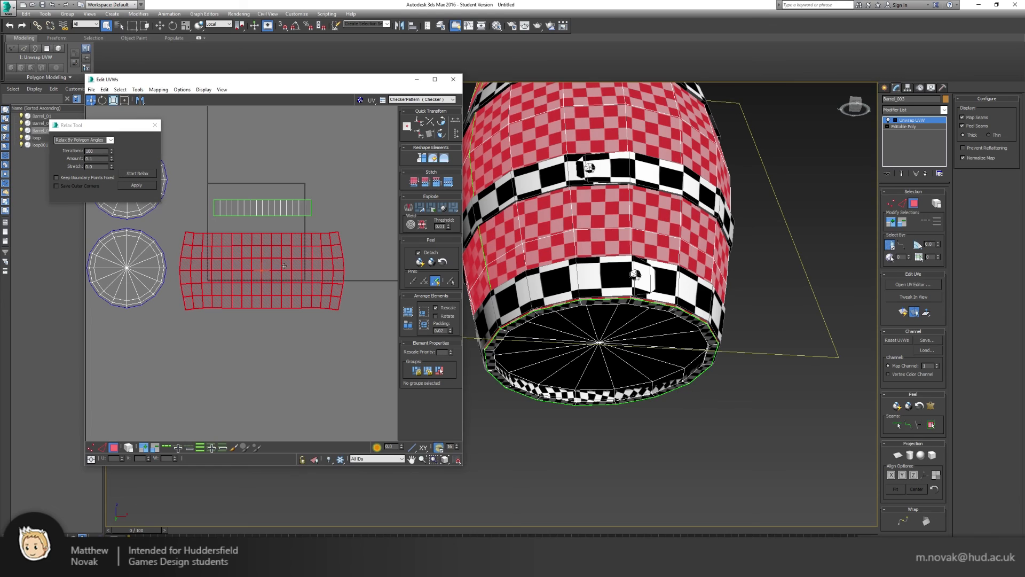
- Move the relaxed side shell below the UV square and the single-row strip above it
{"action": "left_click_drag", "start_coordinate": [284, 266], "coordinate": [287, 346]}
{"action": "left_click", "coordinate": [301, 239]}
{"action": "left_click", "coordinate": [261, 210]}
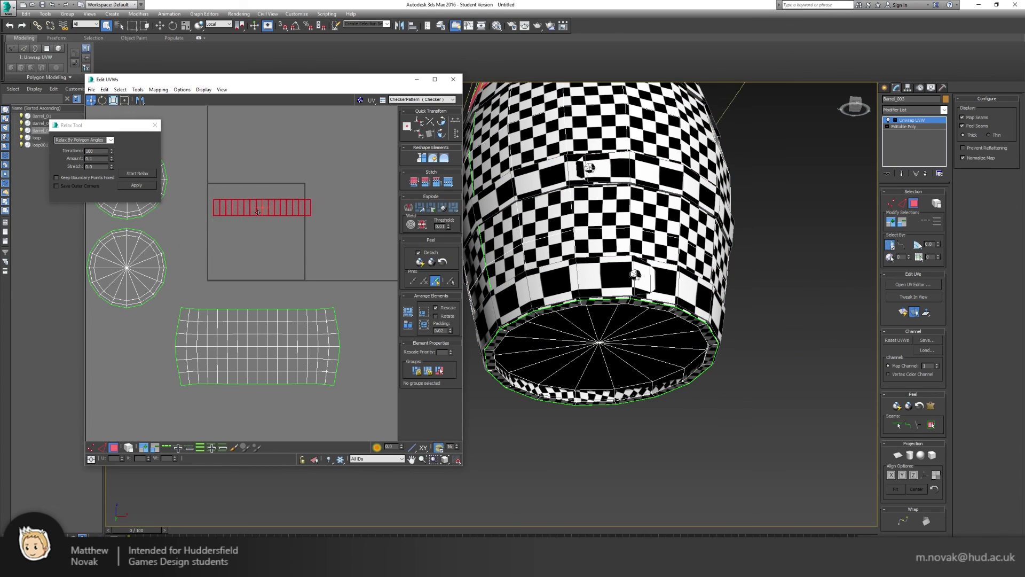
{"action": "left_click_drag", "start_coordinate": [261, 210], "coordinate": [284, 159]}
- Compare individual faces of the strip and the side shell with their positions on the barrel to find overlapping polygons
{"action": "middle_click_drag", "start_coordinate": [573, 234], "coordinate": [641, 315], "text": "alt"}
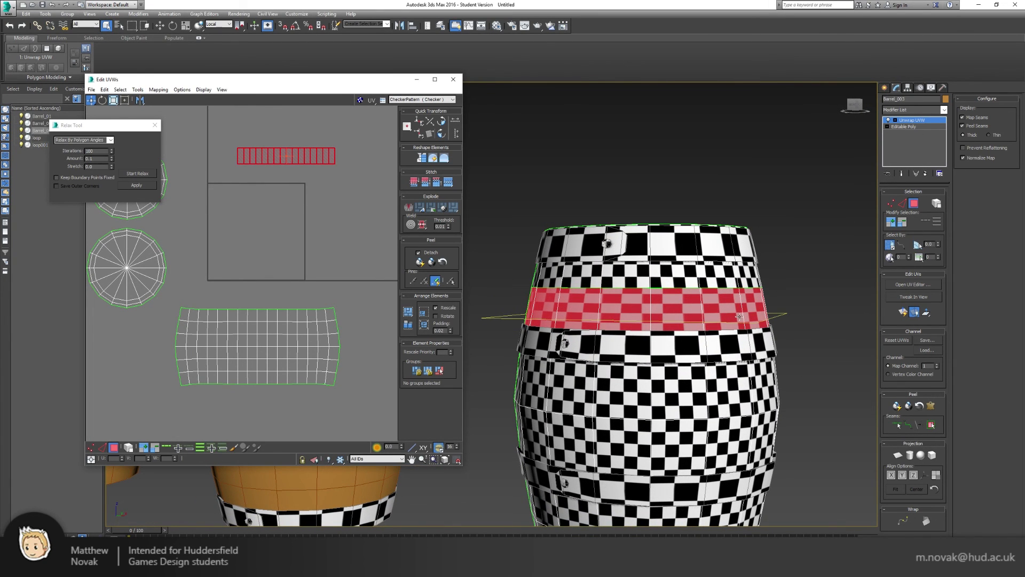
{"action": "middle_click_drag", "start_coordinate": [739, 316], "coordinate": [566, 344], "text": "alt"}
{"action": "left_click", "coordinate": [275, 330]}
{"action": "left_click", "coordinate": [281, 325]}
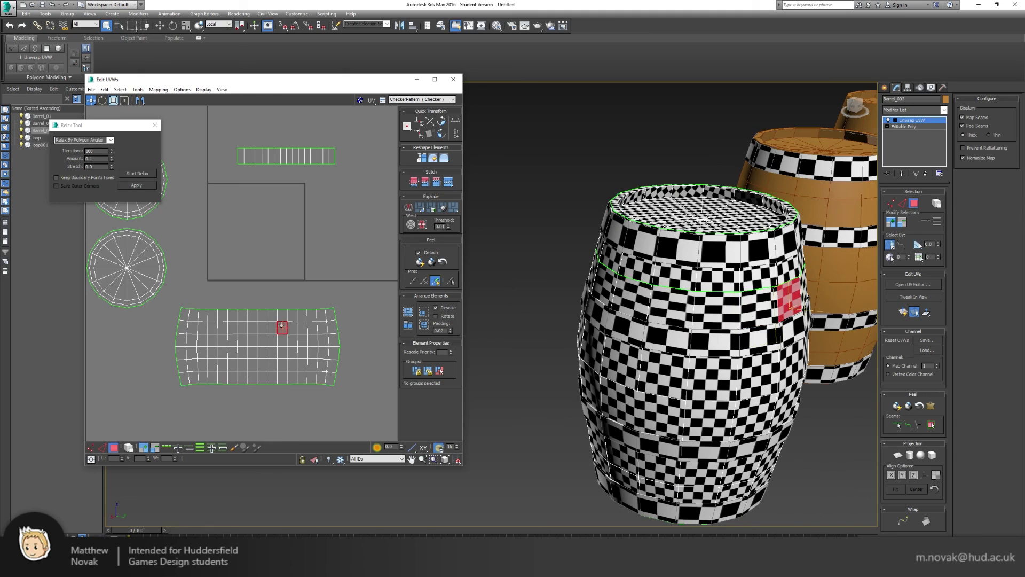
{"action": "left_click", "coordinate": [251, 328]}
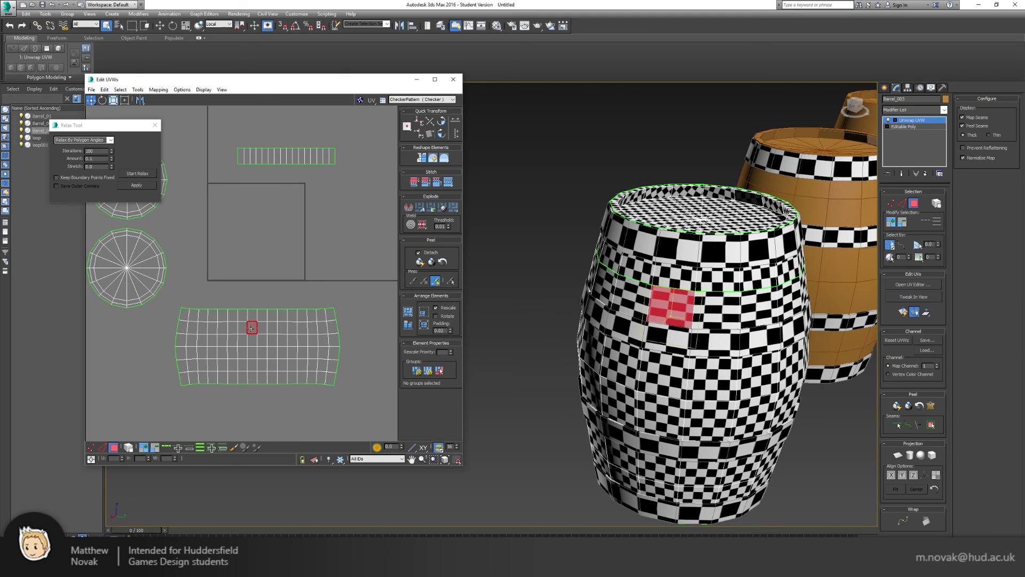
{"action": "left_click", "coordinate": [278, 157]}
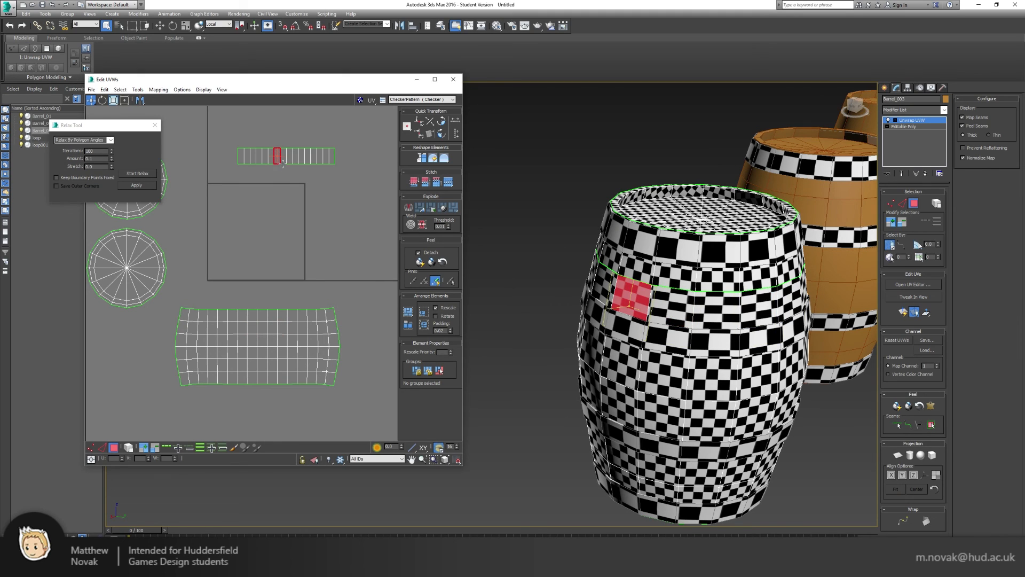
{"action": "left_click", "coordinate": [284, 159]}
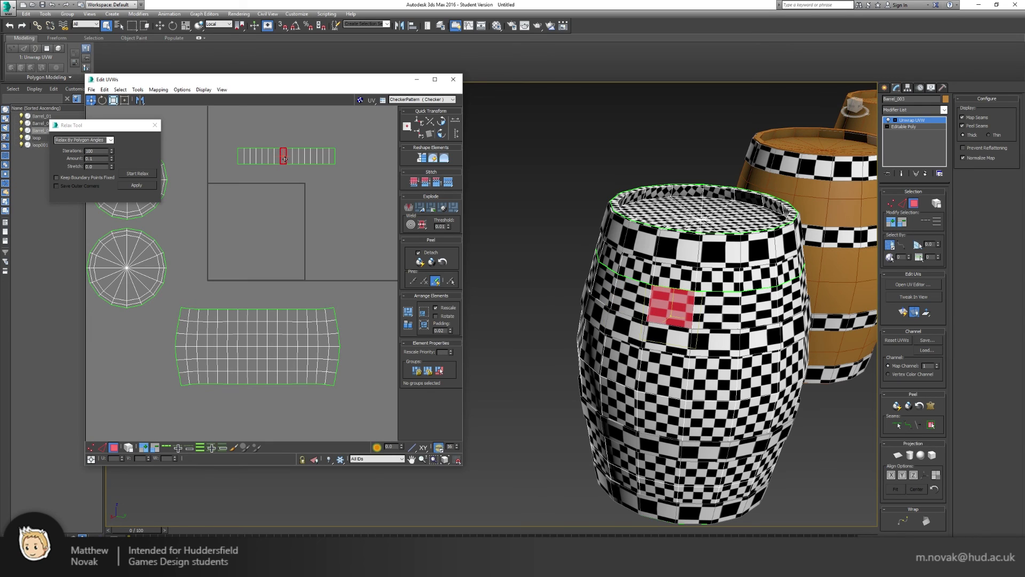
{"action": "left_click", "coordinate": [263, 328]}
{"action": "left_click", "coordinate": [252, 326]}
- Close the UV editing windows, collapse the Unwrap UVW modifier into the barrel and enter polygon level
{"action": "left_click", "coordinate": [155, 125]}
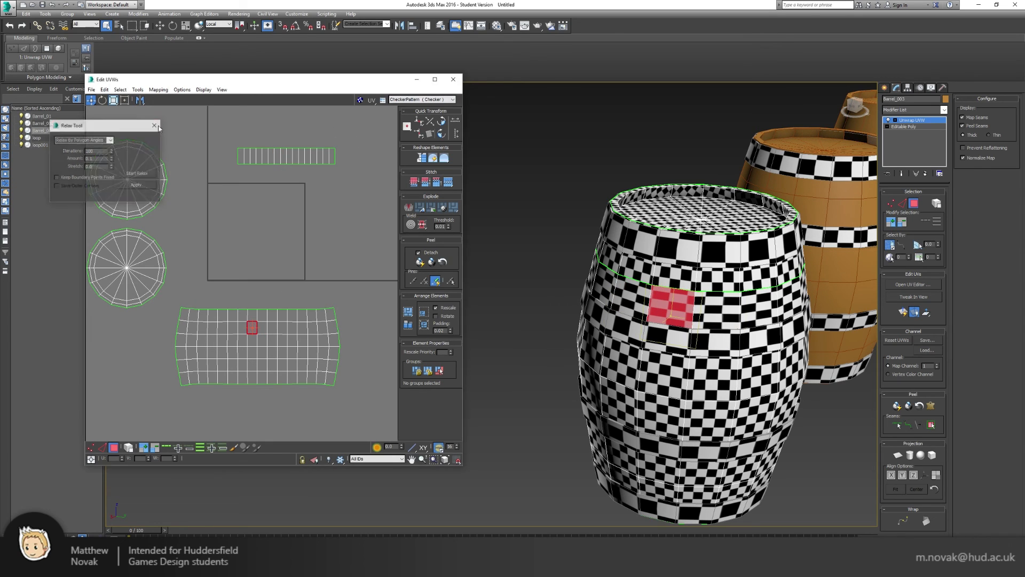
{"action": "left_click", "coordinate": [454, 79]}
{"action": "right_click", "coordinate": [911, 120]}
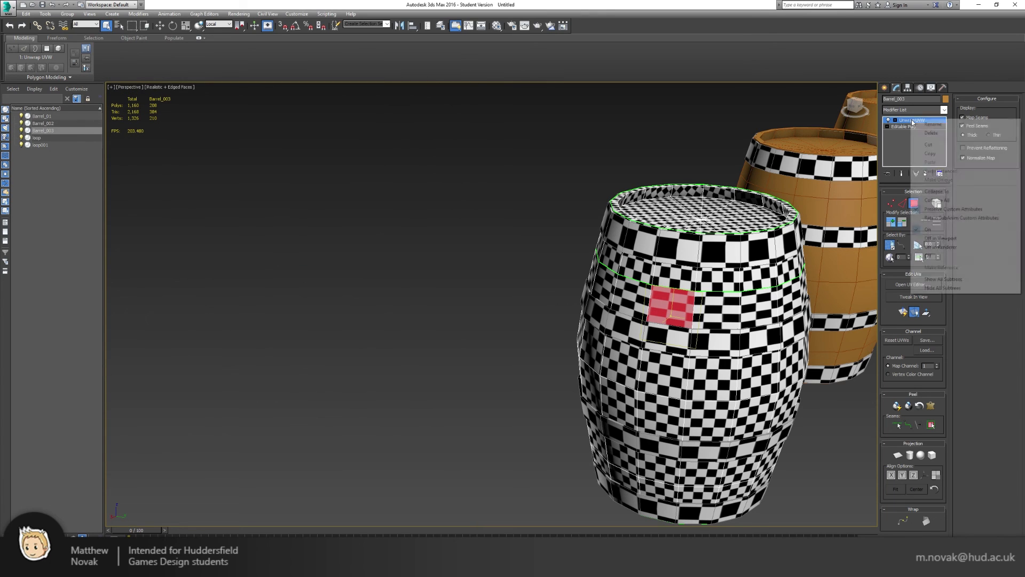
{"action": "left_click", "coordinate": [944, 191]}
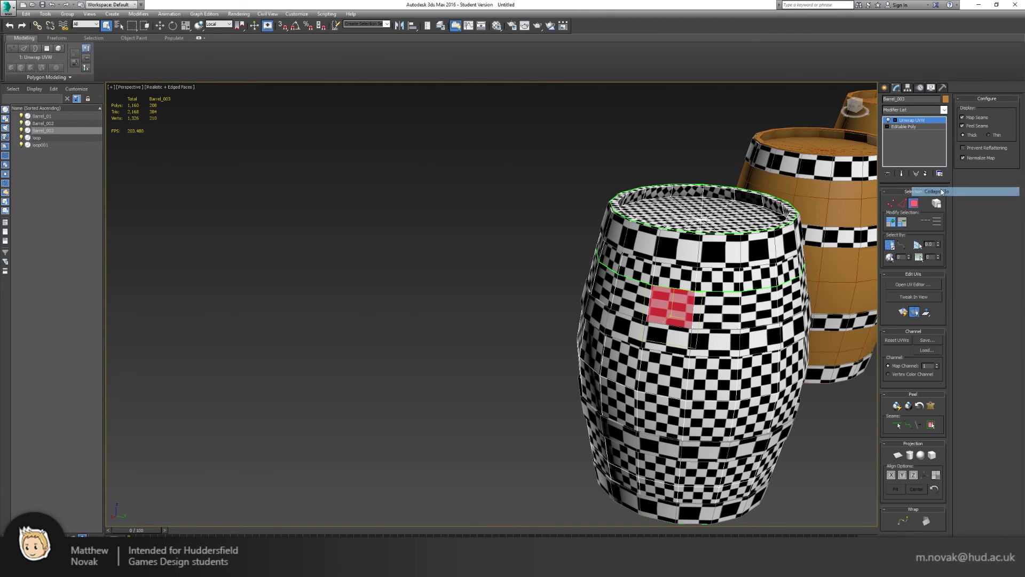
{"action": "left_click", "coordinate": [550, 318]}
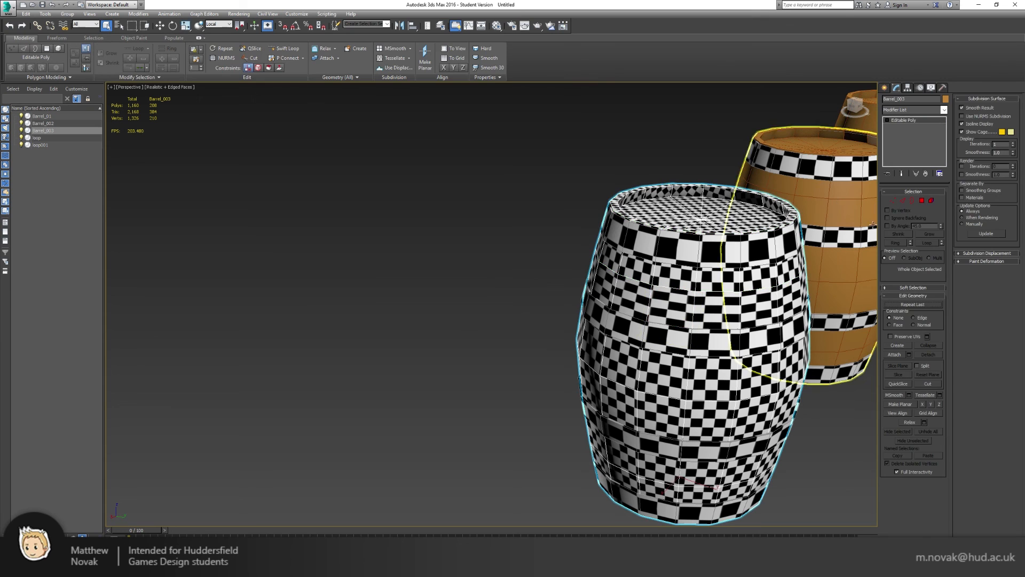
{"action": "key", "text": "4"}
- Try moving the ring of polygons between the barrel's upper two hoops upward, then undo the move
{"action": "left_click", "coordinate": [702, 308]}
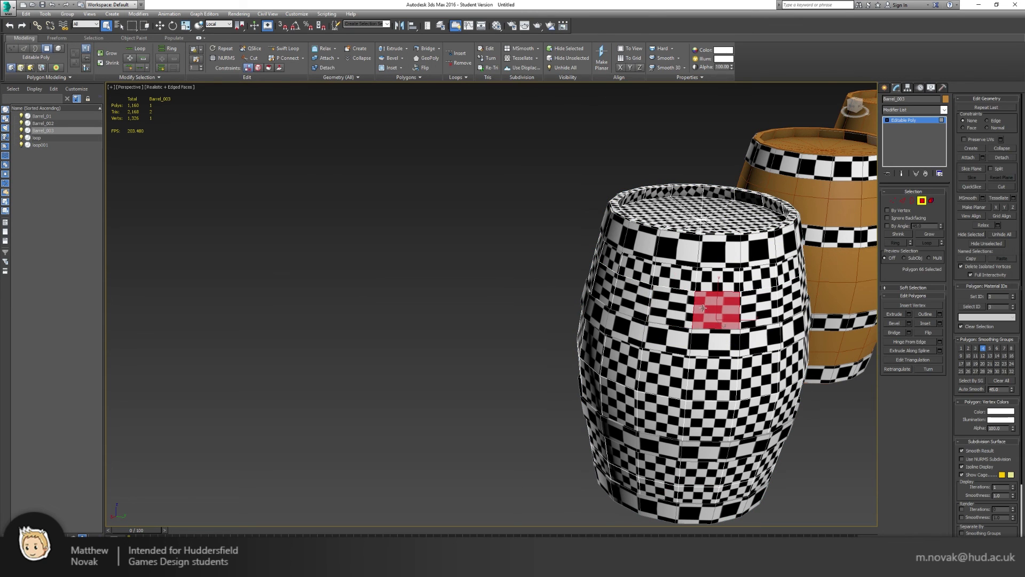
{"action": "left_click", "coordinate": [683, 310], "text": "shift"}
{"action": "middle_click_drag", "start_coordinate": [682, 309], "coordinate": [769, 251], "text": "alt"}
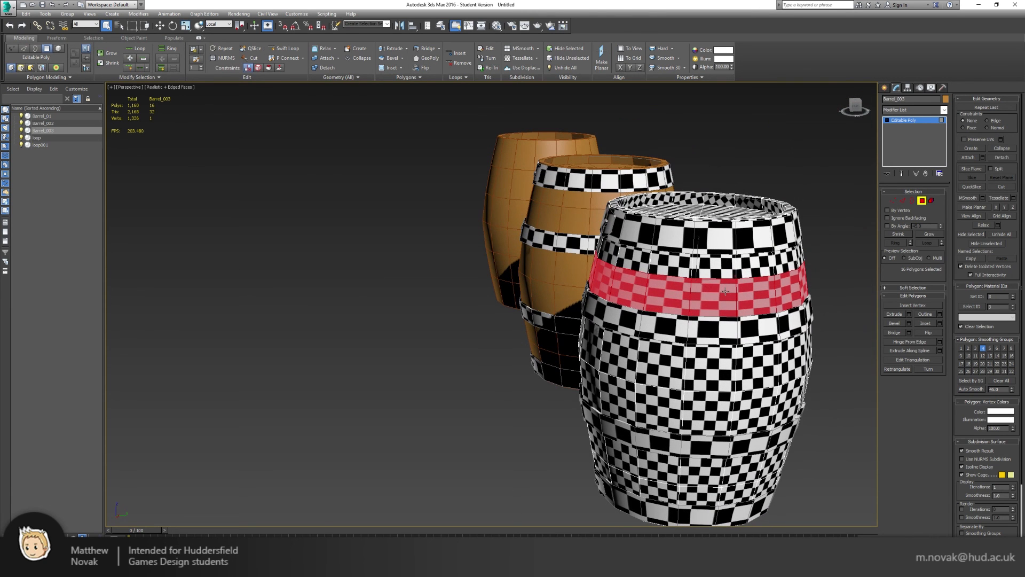
{"action": "key", "text": "w"}
{"action": "left_click_drag", "start_coordinate": [699, 259], "coordinate": [702, 177]}
{"action": "key", "text": "ctrl+z"}
- Pull one polygon of the overlapping band upward and grow the selection to the band's full ring
{"action": "left_click", "coordinate": [760, 300]}
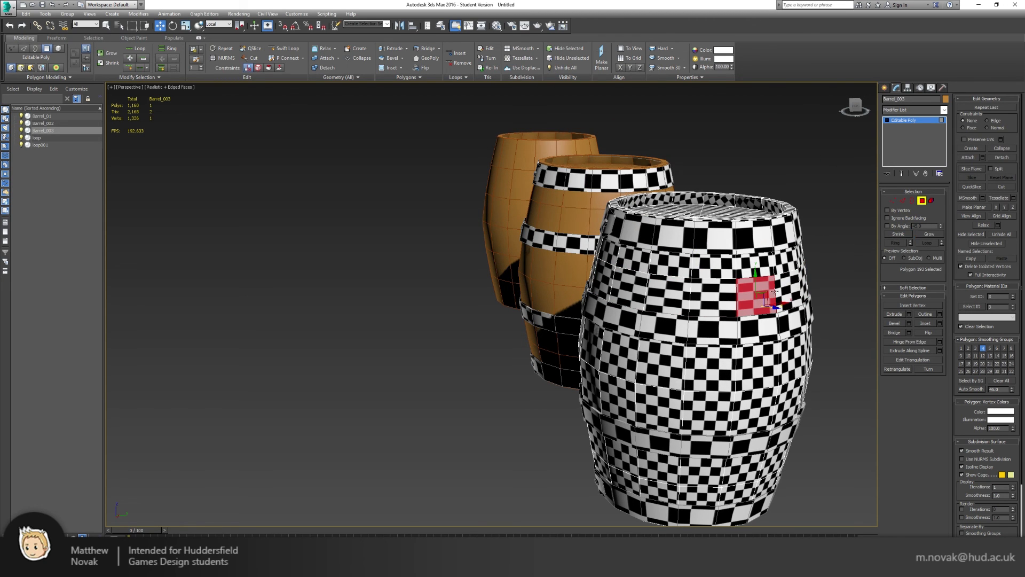
{"action": "left_click_drag", "start_coordinate": [756, 281], "coordinate": [753, 230]}
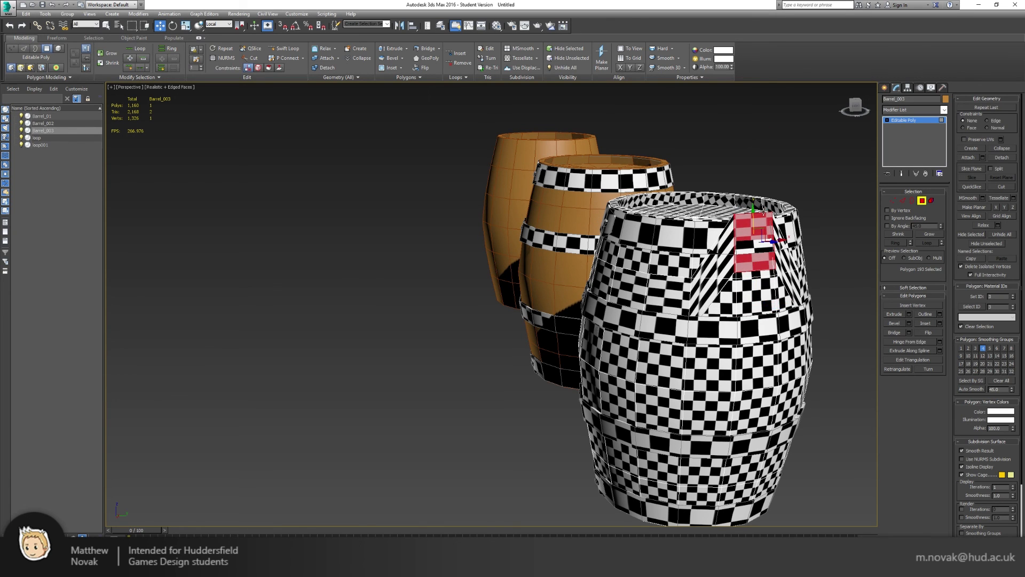
{"action": "left_click", "coordinate": [928, 235]}
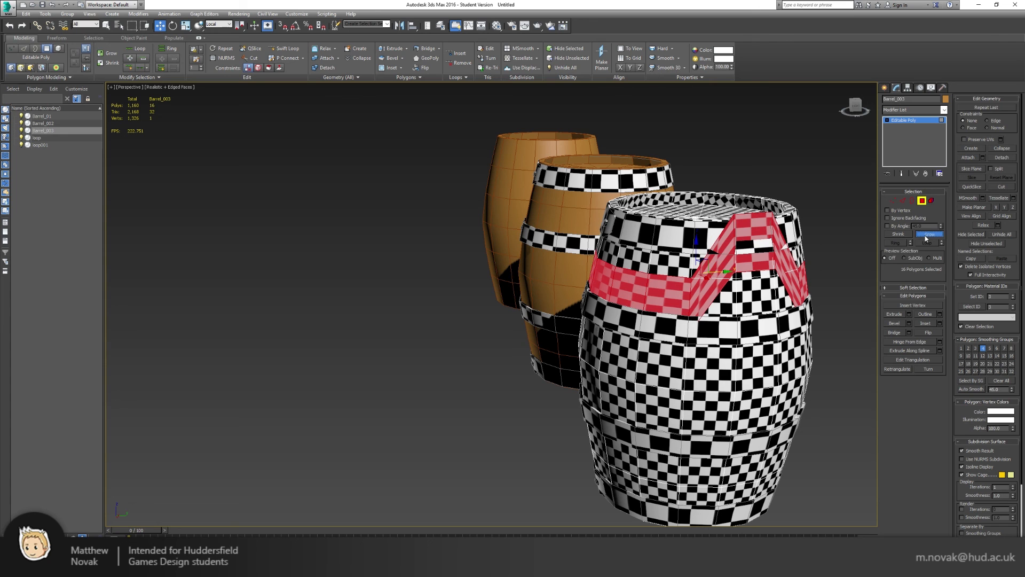
- Lift the duplicate band of polygons above the barrel, delete it and leave polygon level
{"action": "left_click_drag", "start_coordinate": [696, 256], "coordinate": [688, 126], "text": "shift"}
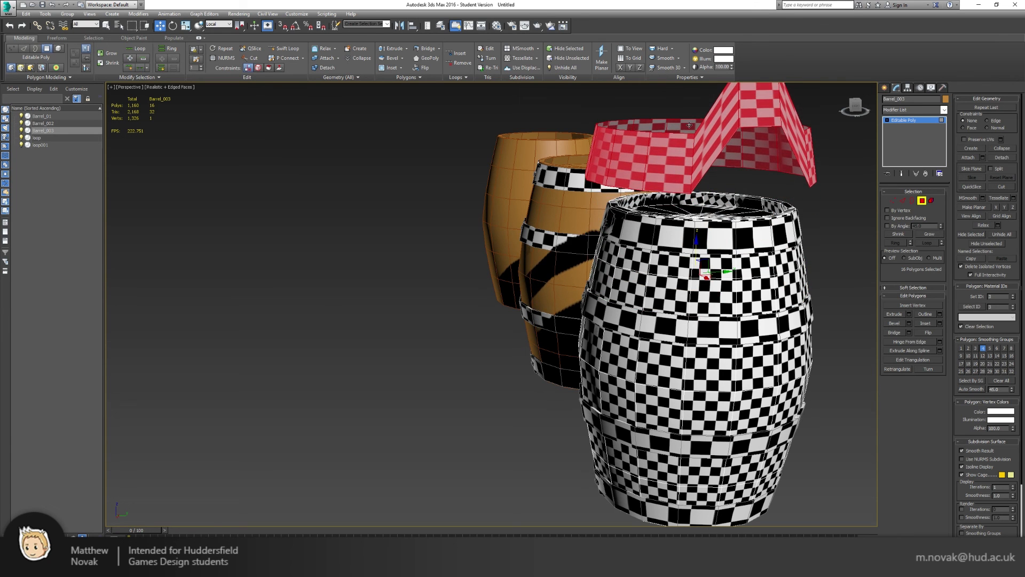
{"action": "middle_click_drag", "start_coordinate": [689, 125], "coordinate": [614, 343], "text": "alt"}
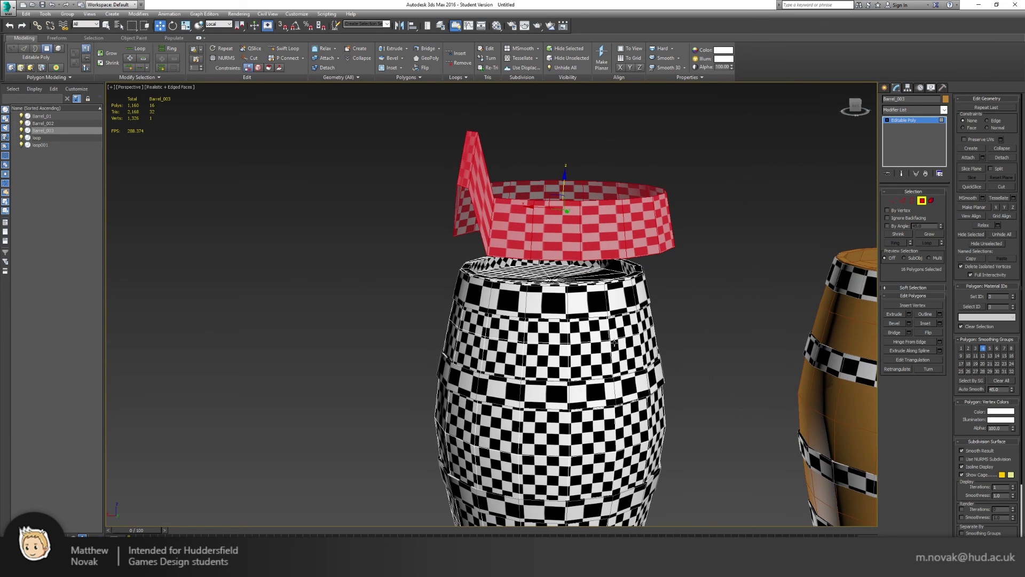
{"action": "middle_click_drag", "start_coordinate": [587, 377], "coordinate": [613, 218], "text": "alt"}
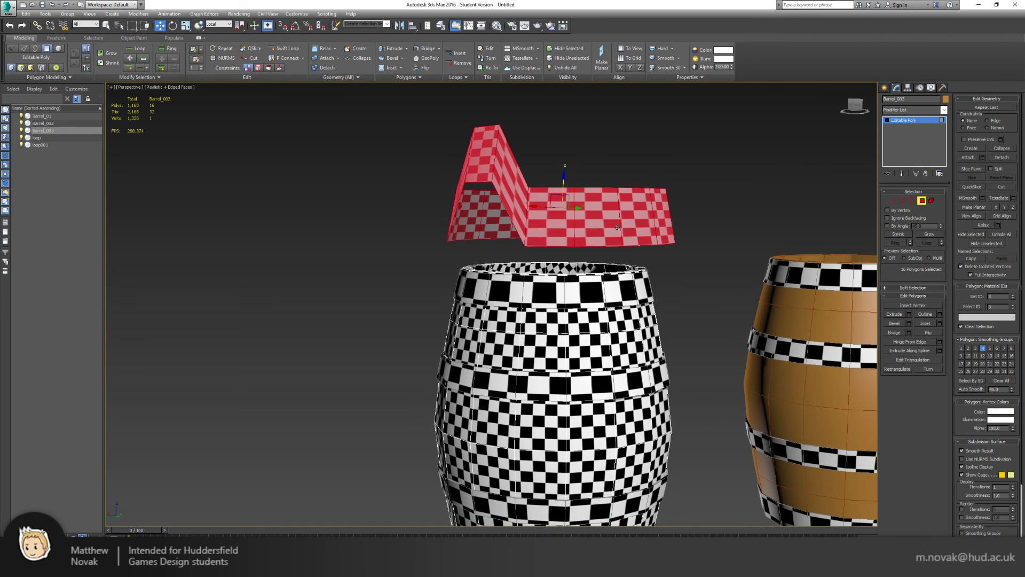
{"action": "key", "text": "Delete"}
{"action": "left_click", "coordinate": [921, 200]}
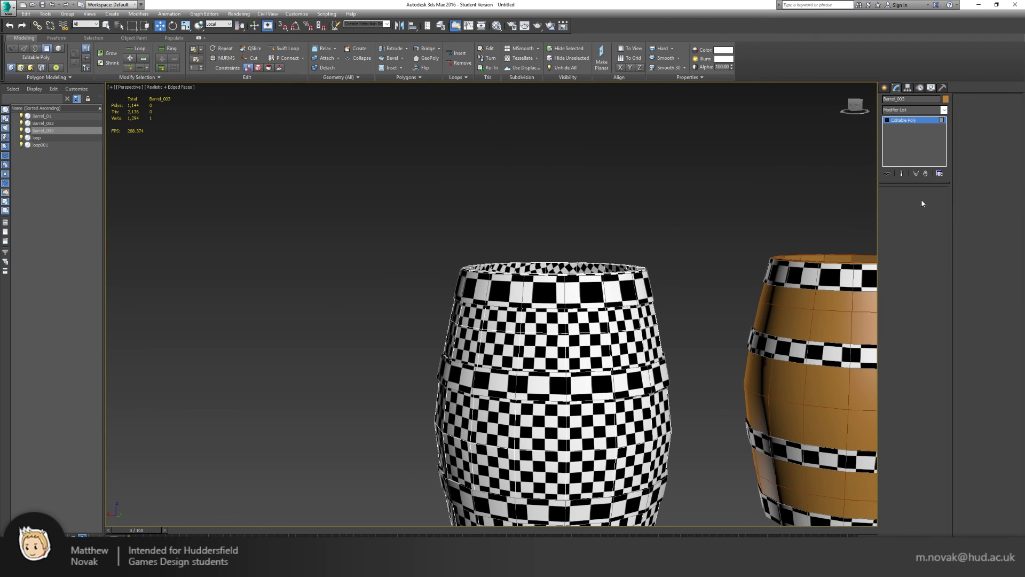
- Frame the checkered barrel's body and add a new Unwrap UVW modifier to it
{"action": "key", "text": "z"}
{"action": "middle_click_drag", "start_coordinate": [542, 227], "coordinate": [551, 266], "text": "alt"}
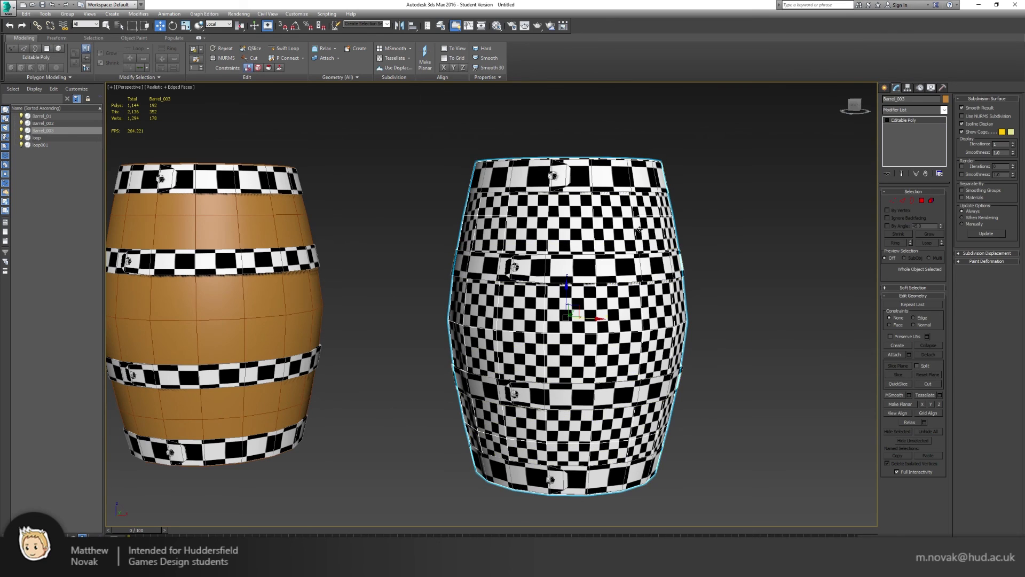
{"action": "left_click", "coordinate": [912, 109]}
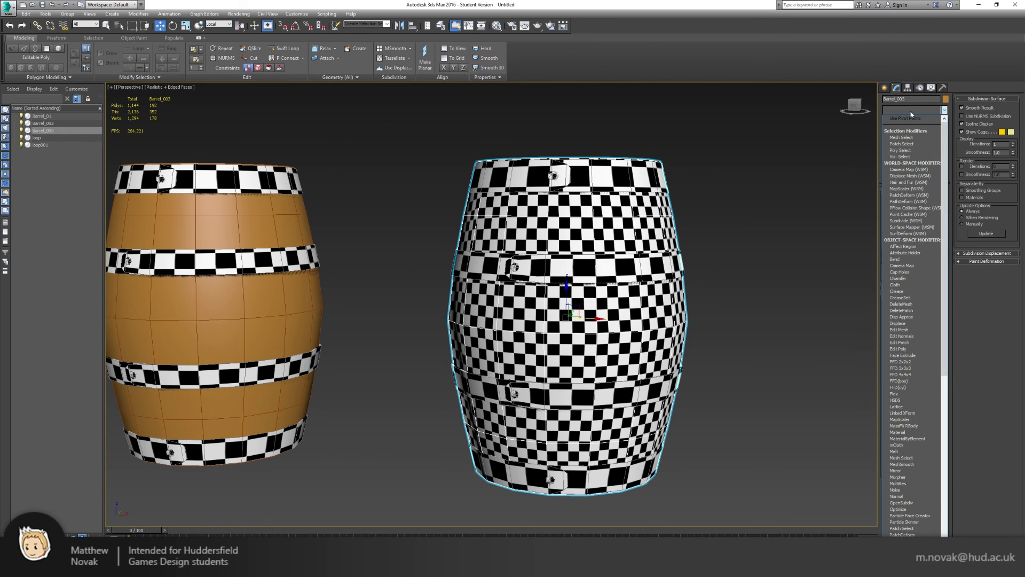
{"action": "key", "text": "u"}
{"action": "key", "text": "Return"}
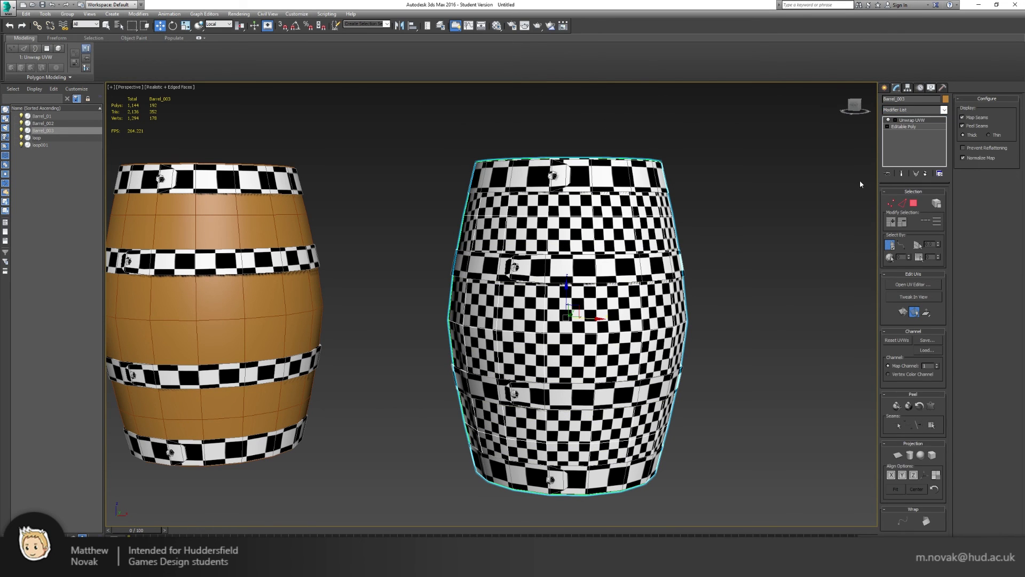
- Open the barrel's UV editor, hide its checker background and maximize the editor window
{"action": "left_click", "coordinate": [910, 284]}
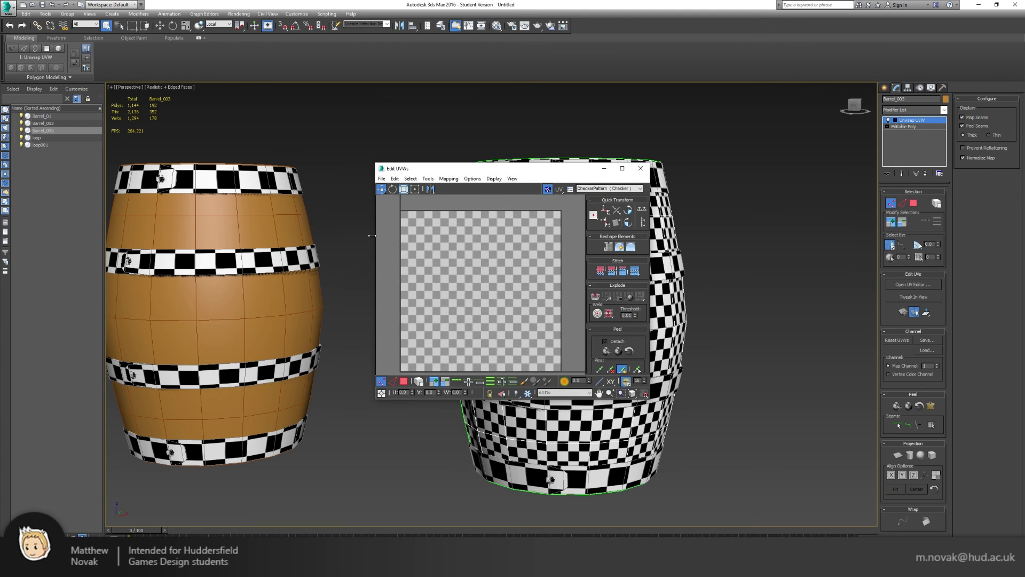
{"action": "left_click_drag", "start_coordinate": [539, 175], "coordinate": [519, 155]}
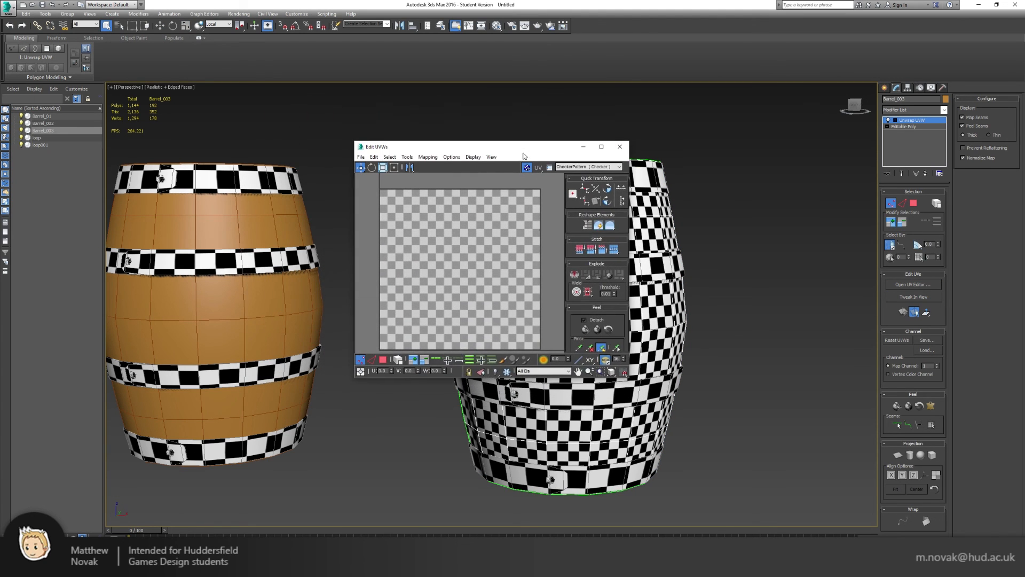
{"action": "double_click", "coordinate": [523, 143]}
{"action": "left_click", "coordinate": [527, 26]}
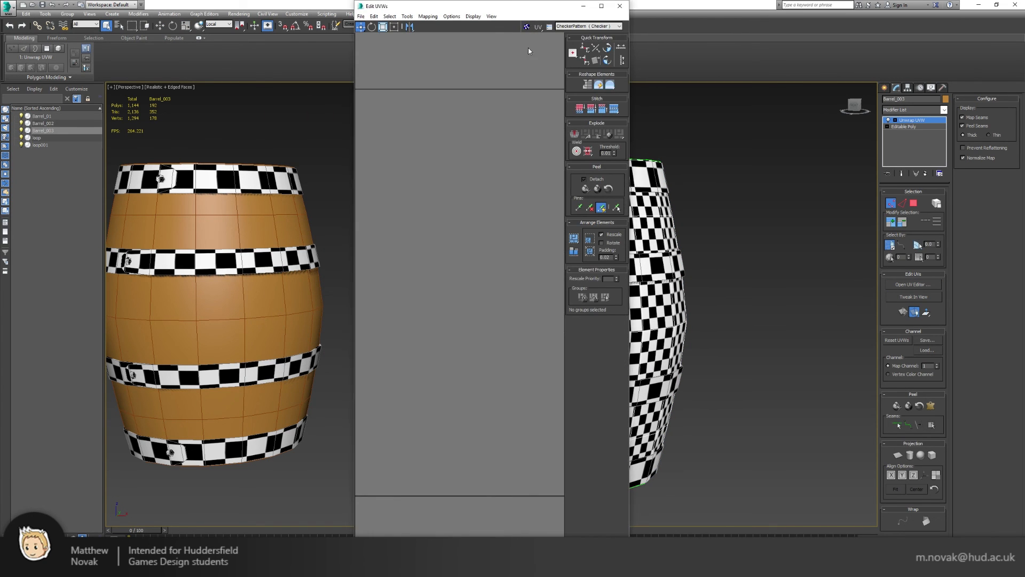
{"action": "left_click", "coordinate": [601, 5]}
- Straighten the upper and lower border edges of the side UV shell by aligning each horizontally
{"action": "scroll", "coordinate": [334, 219], "scroll_direction": "down", "scroll_amount": 5}
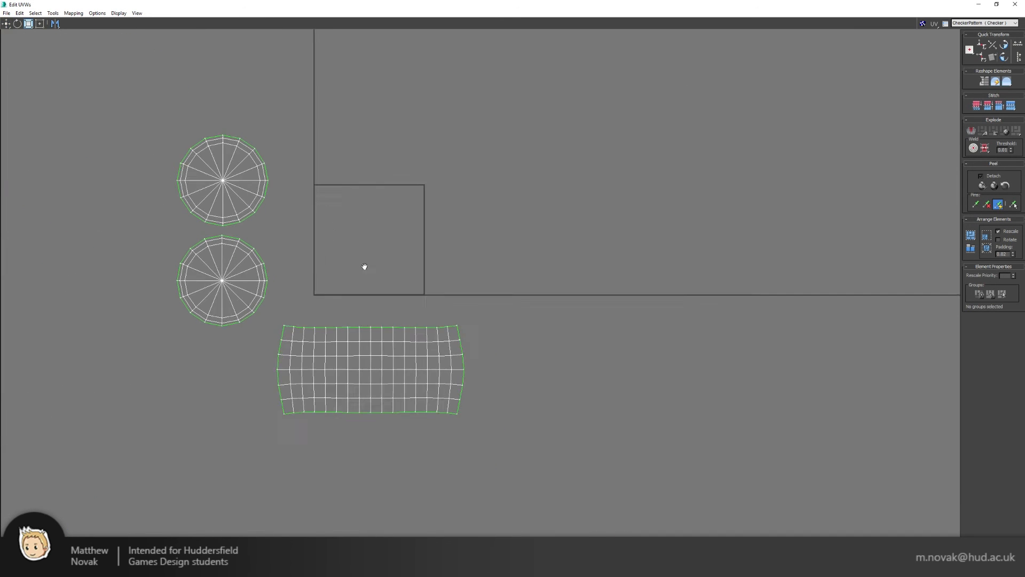
{"action": "scroll", "coordinate": [361, 265], "scroll_direction": "up", "scroll_amount": 3}
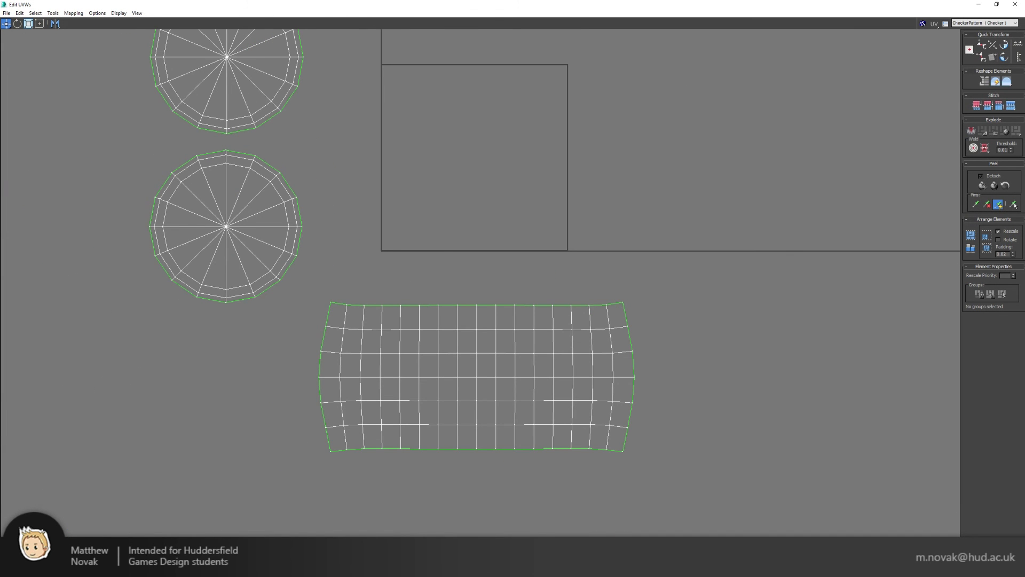
{"action": "double_click", "coordinate": [447, 305]}
{"action": "left_click", "coordinate": [981, 51]}
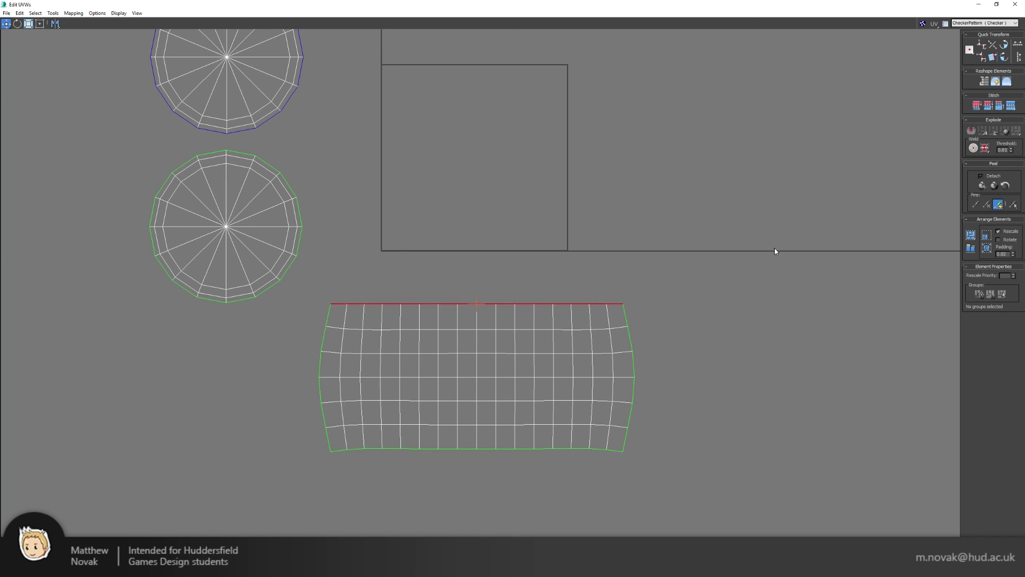
{"action": "double_click", "coordinate": [527, 449]}
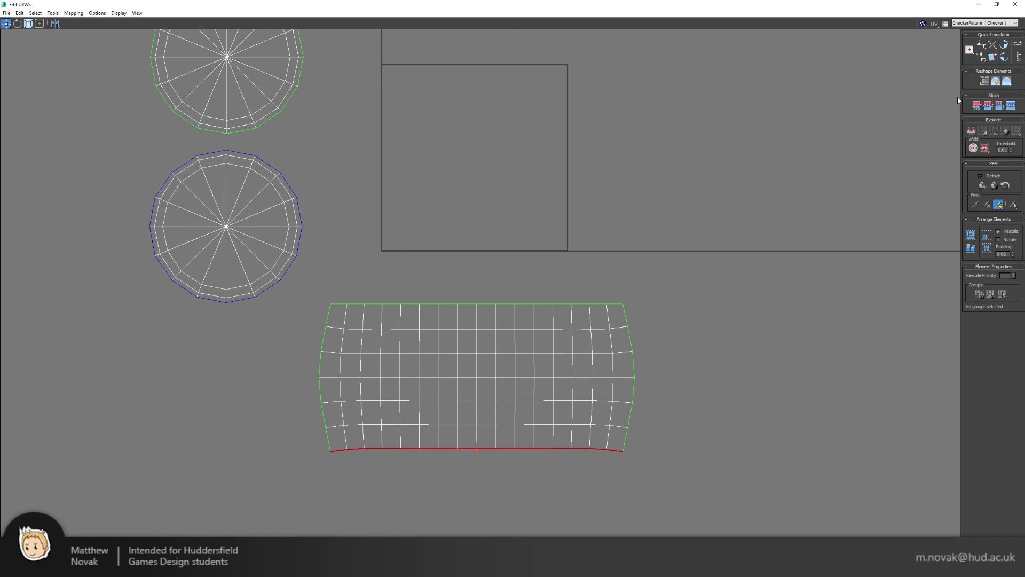
{"action": "left_click", "coordinate": [981, 46]}
- Align the side shell's right border and the five curved edge loops next to it into straight vertical lines
{"action": "double_click", "coordinate": [635, 379]}
{"action": "left_click", "coordinate": [981, 58]}
{"action": "double_click", "coordinate": [612, 359]}
{"action": "left_click", "coordinate": [981, 57]}
{"action": "double_click", "coordinate": [592, 334]}
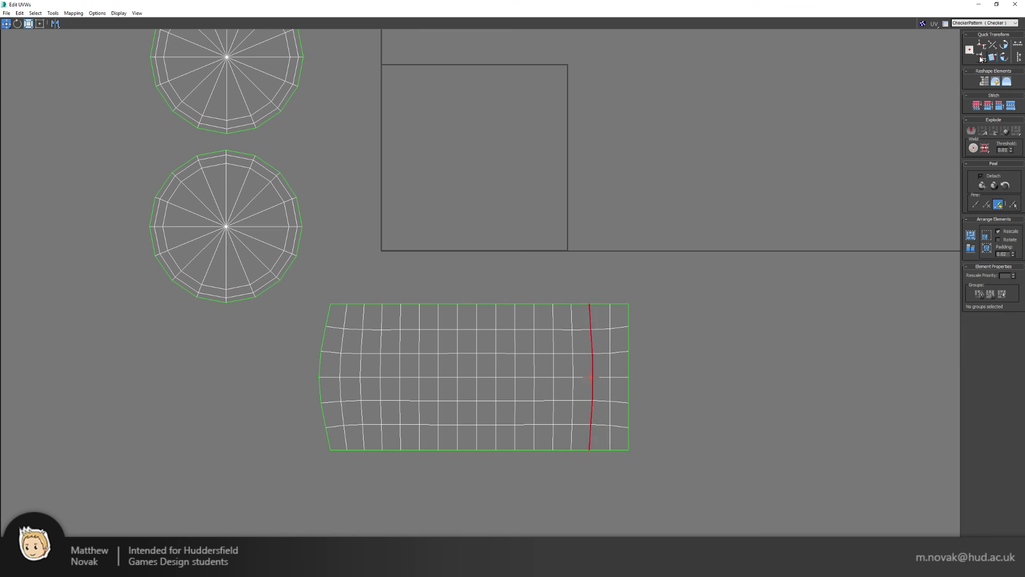
{"action": "left_click", "coordinate": [981, 58]}
{"action": "double_click", "coordinate": [572, 342]}
{"action": "left_click", "coordinate": [981, 58]}
{"action": "double_click", "coordinate": [553, 341]}
{"action": "left_click", "coordinate": [982, 59]}
{"action": "double_click", "coordinate": [534, 342]}
{"action": "left_click", "coordinate": [981, 59]}
- Align the side shell's left border and the five edge loops beside it into straight vertical lines
{"action": "left_click", "coordinate": [318, 355]}
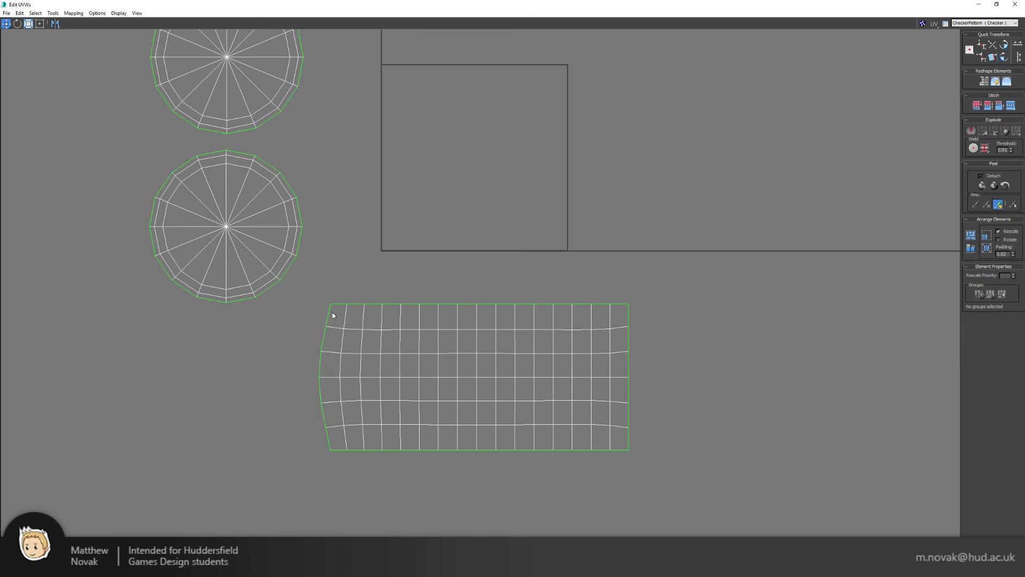
{"action": "double_click", "coordinate": [329, 312]}
{"action": "left_click", "coordinate": [981, 57]}
{"action": "double_click", "coordinate": [342, 342]}
{"action": "left_click", "coordinate": [981, 57]}
{"action": "double_click", "coordinate": [362, 341]}
{"action": "left_click", "coordinate": [980, 58]}
{"action": "double_click", "coordinate": [382, 345]}
{"action": "left_click", "coordinate": [981, 58]}
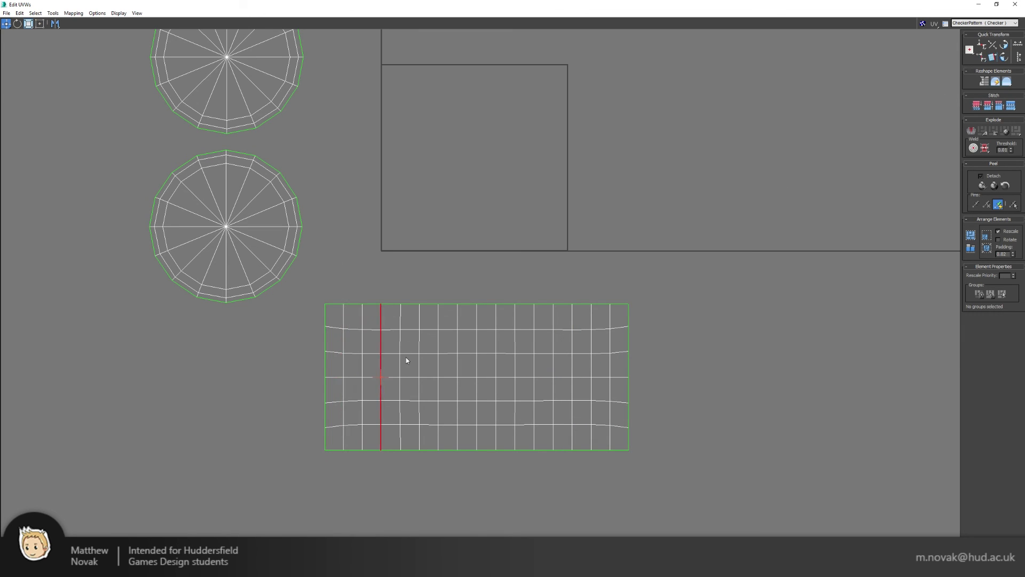
{"action": "double_click", "coordinate": [400, 354]}
{"action": "left_click", "coordinate": [980, 58]}
{"action": "double_click", "coordinate": [419, 339]}
{"action": "left_click", "coordinate": [980, 58]}
- Align the four bent inner rows of the side shell horizontally to complete the even rectangular grid
{"action": "double_click", "coordinate": [536, 328]}
{"action": "left_click", "coordinate": [981, 46]}
{"action": "double_click", "coordinate": [566, 352]}
{"action": "left_click", "coordinate": [981, 46]}
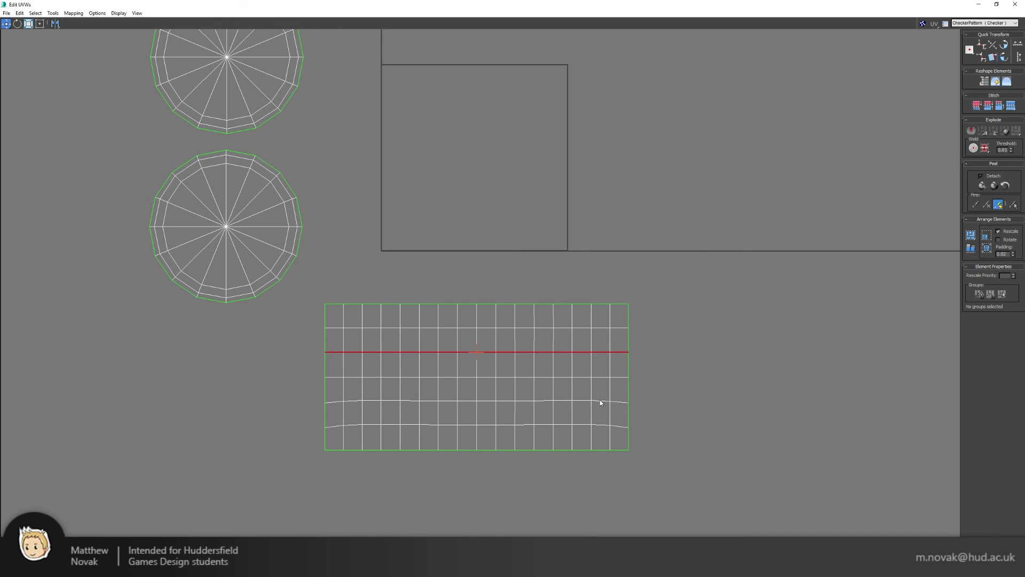
{"action": "double_click", "coordinate": [601, 402]}
{"action": "left_click", "coordinate": [980, 46]}
{"action": "double_click", "coordinate": [600, 426]}
{"action": "left_click", "coordinate": [980, 46]}
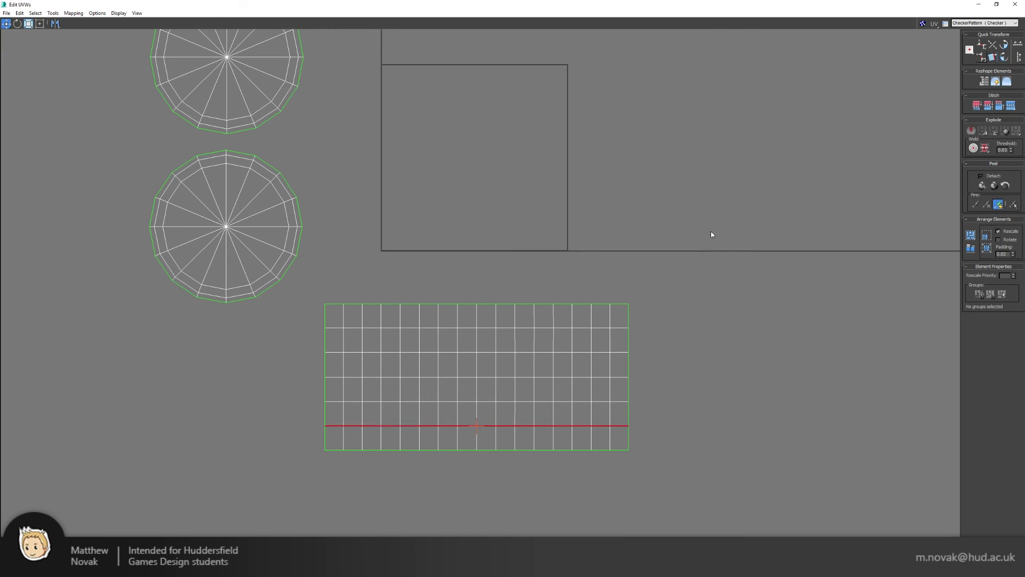
{"action": "left_click", "coordinate": [711, 234]}
- Restore the UV editor to a smaller window, place it beside the checkered barrel and enlarge it moderately
{"action": "scroll", "coordinate": [562, 228], "scroll_direction": "down", "scroll_amount": 3}
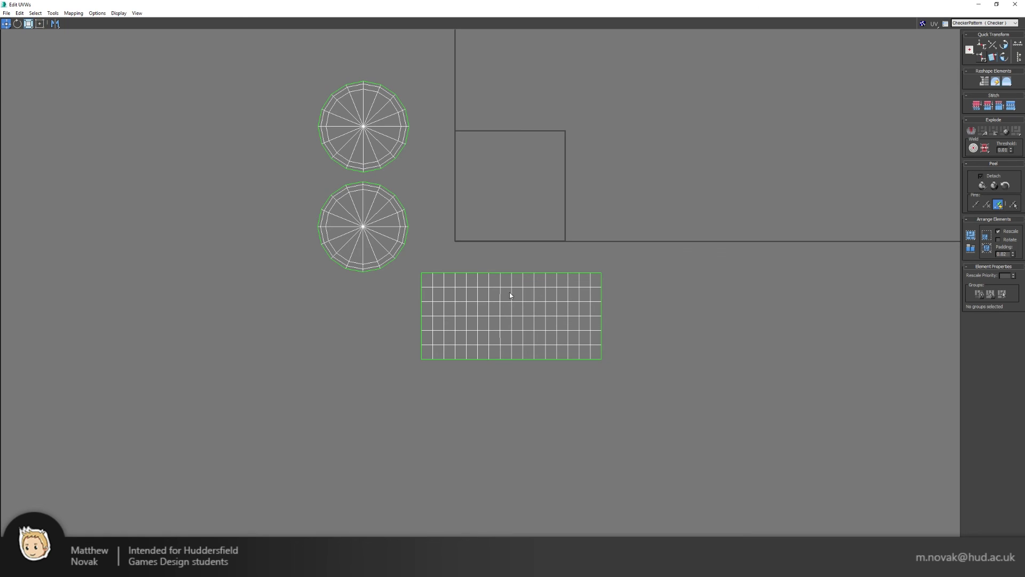
{"action": "double_click", "coordinate": [945, 6]}
{"action": "left_click_drag", "start_coordinate": [665, 106], "coordinate": [210, 143]}
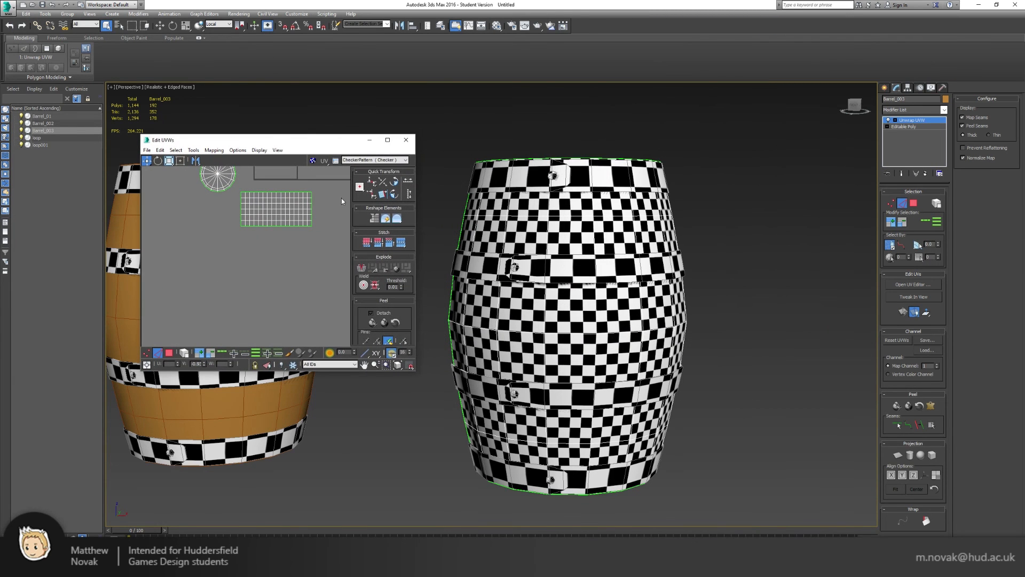
{"action": "left_click_drag", "start_coordinate": [415, 372], "coordinate": [508, 472]}
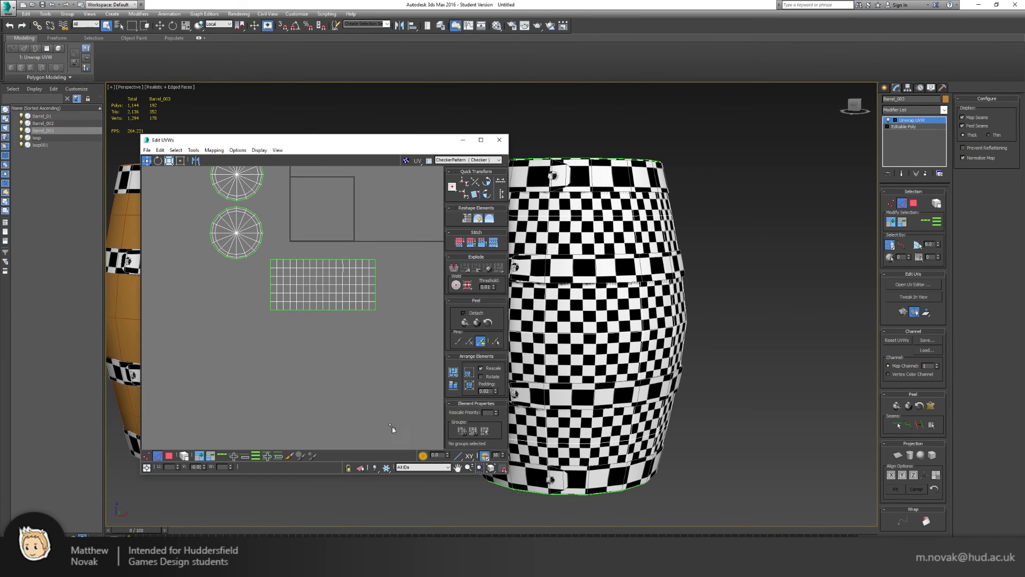
- Select the whole side shell and use Freeform to move and scale it across the full width of the UV tile's upper part
{"action": "left_click", "coordinate": [169, 456]}
{"action": "left_click", "coordinate": [331, 299]}
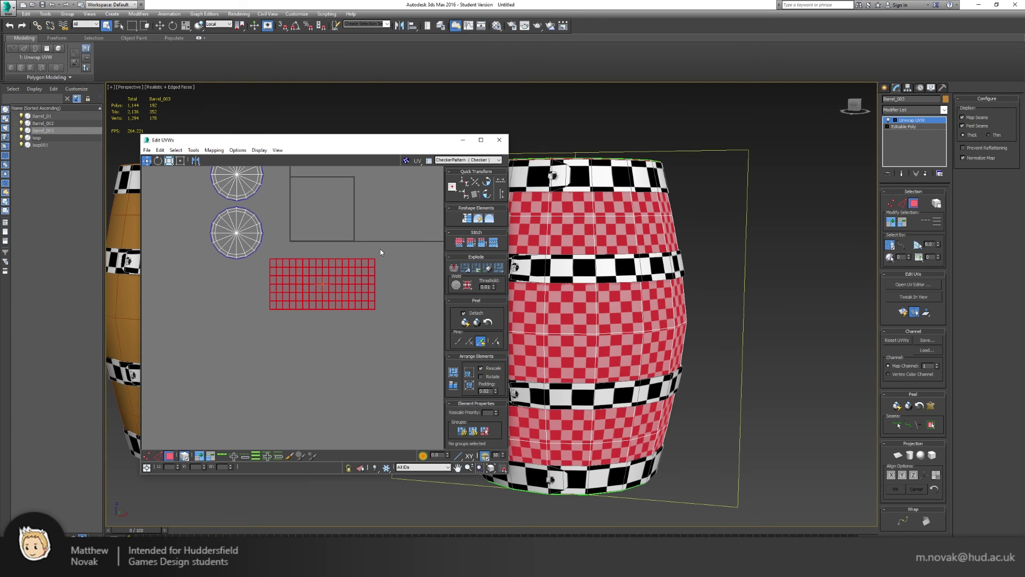
{"action": "left_click", "coordinate": [180, 161]}
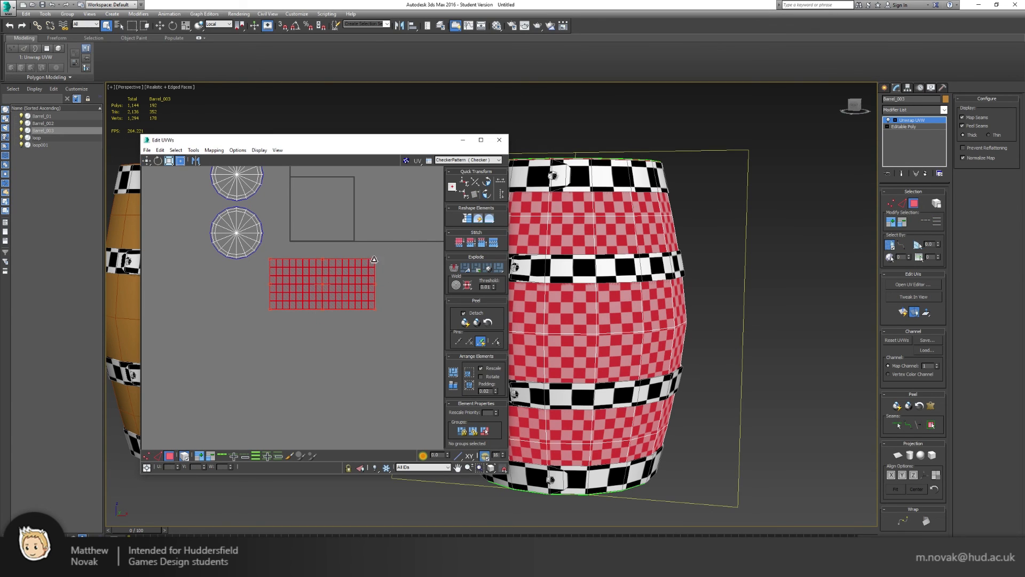
{"action": "left_click_drag", "start_coordinate": [375, 260], "coordinate": [354, 203]}
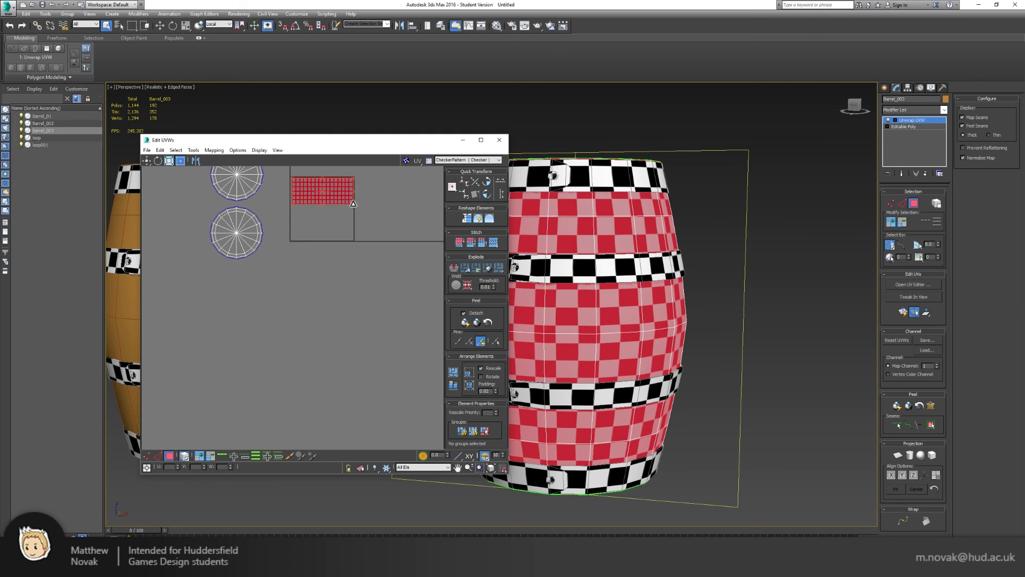
- Move both round cap shells into the UV tile beneath the side shell and scale them down to fit
{"action": "scroll", "coordinate": [356, 211], "scroll_direction": "up", "scroll_amount": 1}
{"action": "middle_click_drag", "start_coordinate": [366, 220], "coordinate": [371, 245]}
{"action": "left_click_drag", "start_coordinate": [211, 260], "coordinate": [335, 251]}
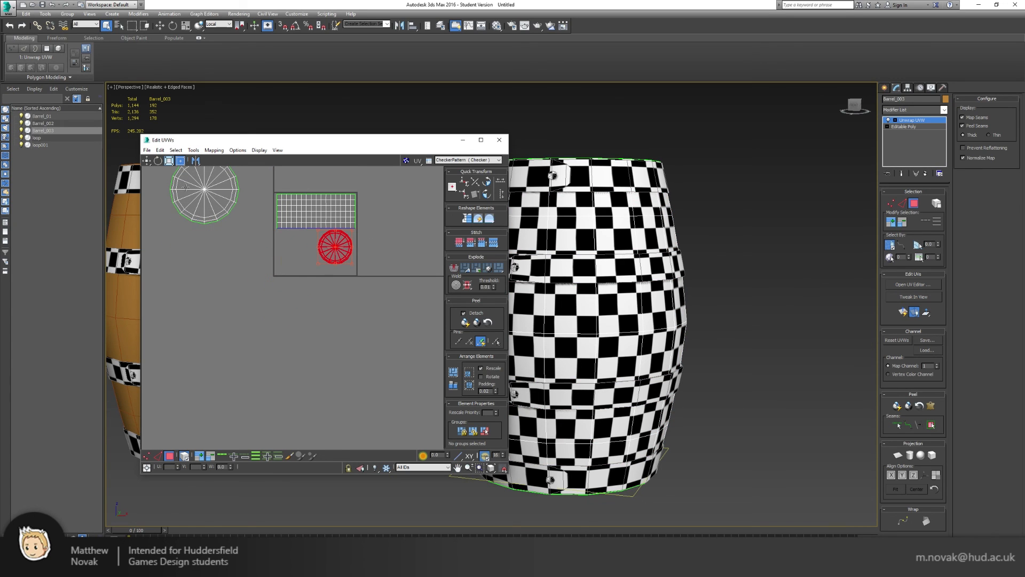
{"action": "left_click_drag", "start_coordinate": [185, 186], "coordinate": [274, 281]}
{"action": "mouse_move", "coordinate": [320, 252]}
{"action": "left_mouse_down"}
{"action": "mouse_move", "coordinate": [298, 273]}
{"action": "mouse_move", "coordinate": [316, 238]}
{"action": "mouse_move", "coordinate": [307, 239]}
{"action": "left_mouse_up"}
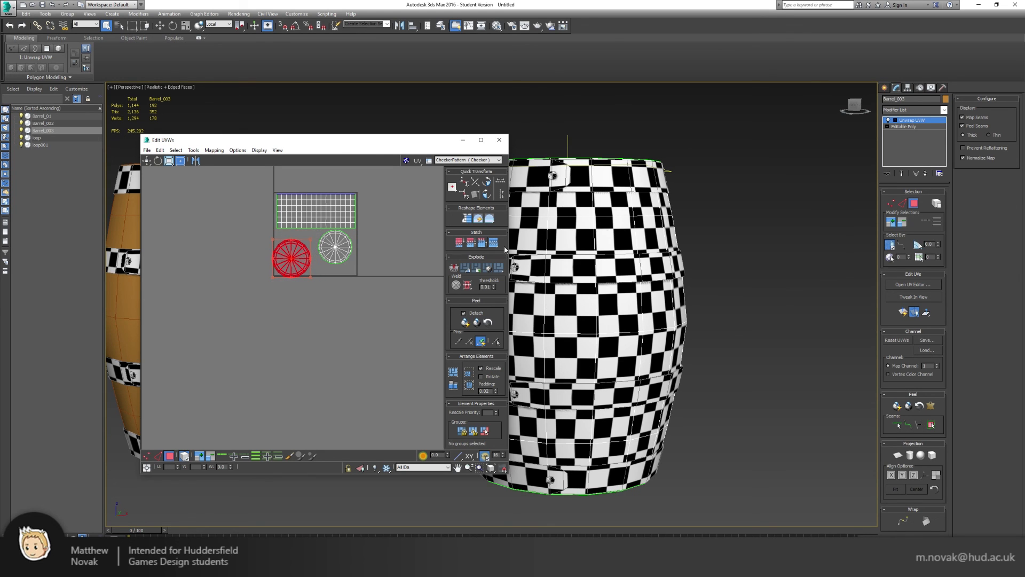
- Resize the two cap shells to match and set them side by side just under the side shell, leaving space below
{"action": "middle_click_drag", "start_coordinate": [628, 245], "coordinate": [633, 279], "text": "alt"}
{"action": "scroll", "coordinate": [308, 297], "scroll_direction": "up", "scroll_amount": 3}
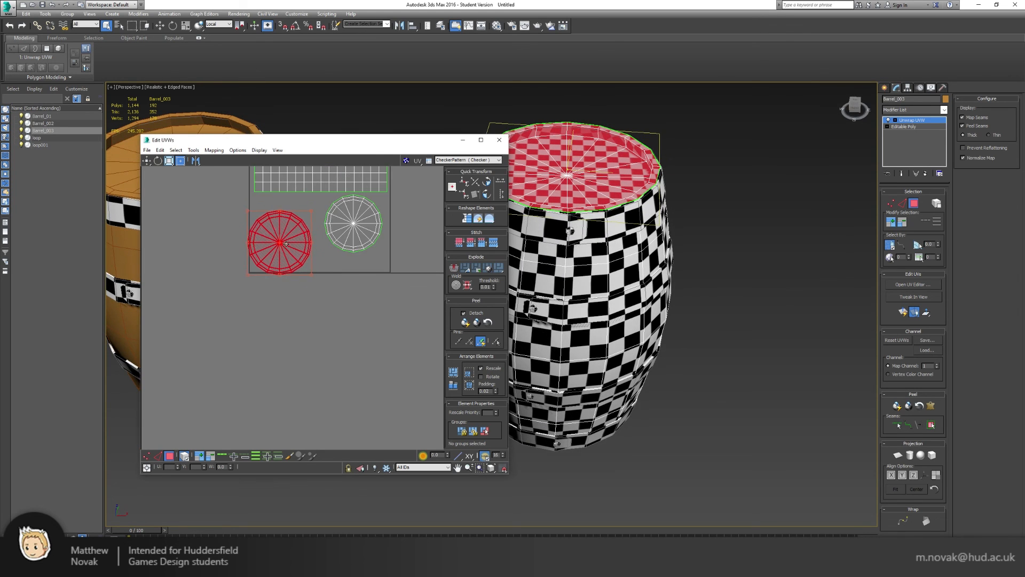
{"action": "middle_click_drag", "start_coordinate": [289, 226], "coordinate": [316, 286]}
{"action": "mouse_move", "coordinate": [316, 287]}
{"action": "left_mouse_down"}
{"action": "mouse_move", "coordinate": [340, 258]}
{"action": "mouse_move", "coordinate": [314, 283]}
{"action": "left_mouse_up"}
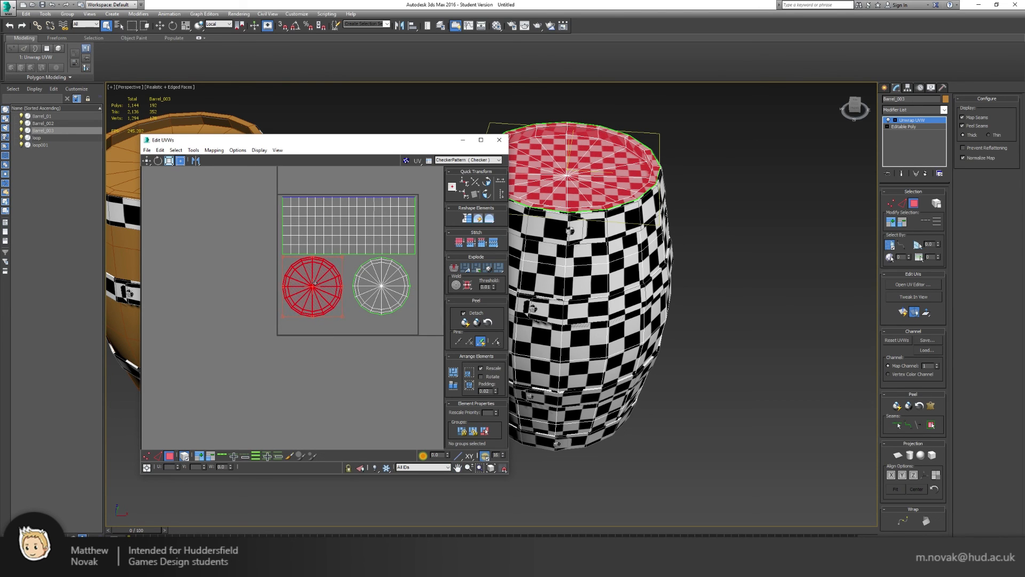
{"action": "left_click_drag", "start_coordinate": [390, 288], "coordinate": [407, 256]}
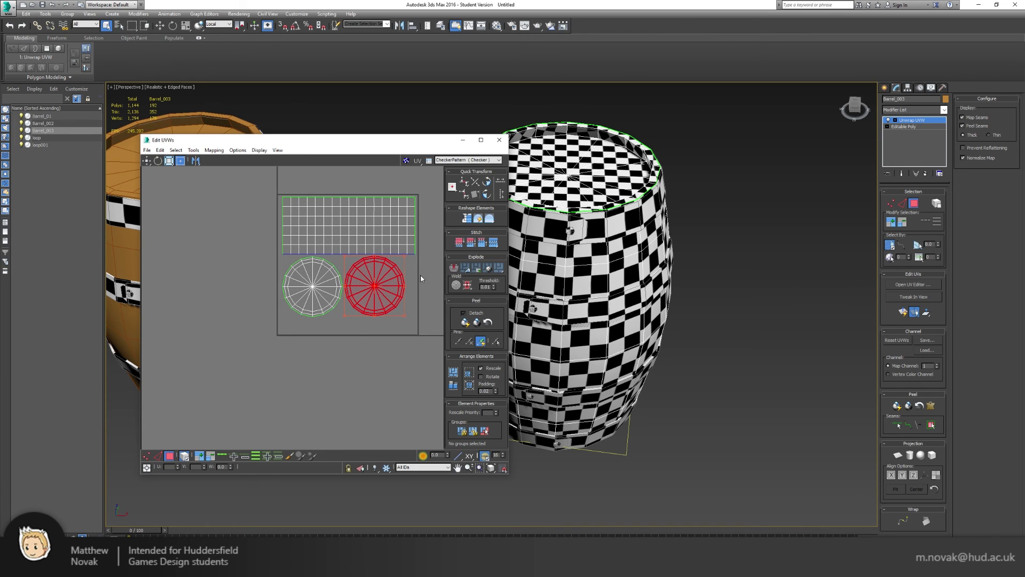
{"action": "left_click", "coordinate": [405, 328]}
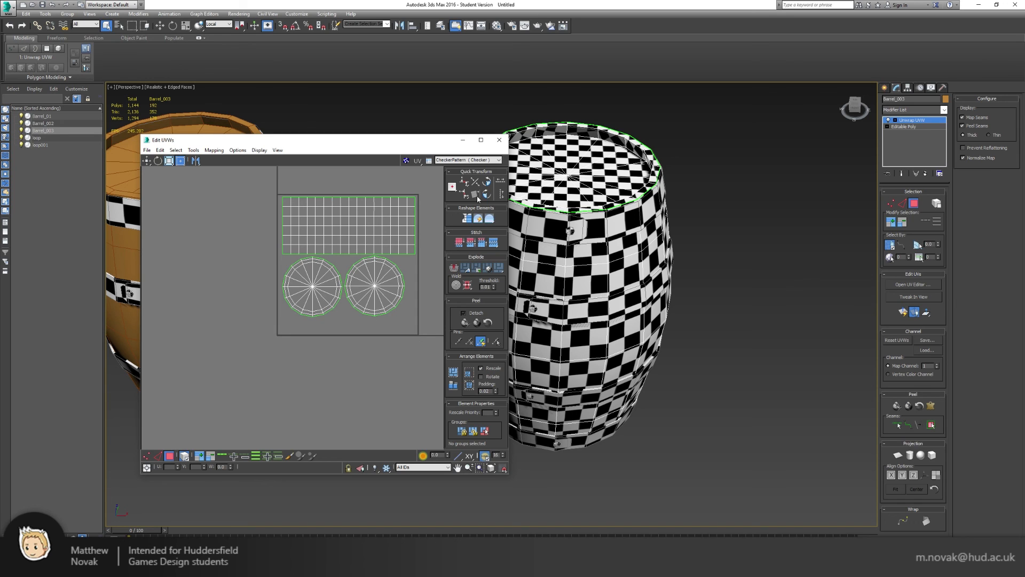
- Close the UV editor, leave the modifier's polygon level and select the barrel body together with its hoops
{"action": "left_click", "coordinate": [499, 140]}
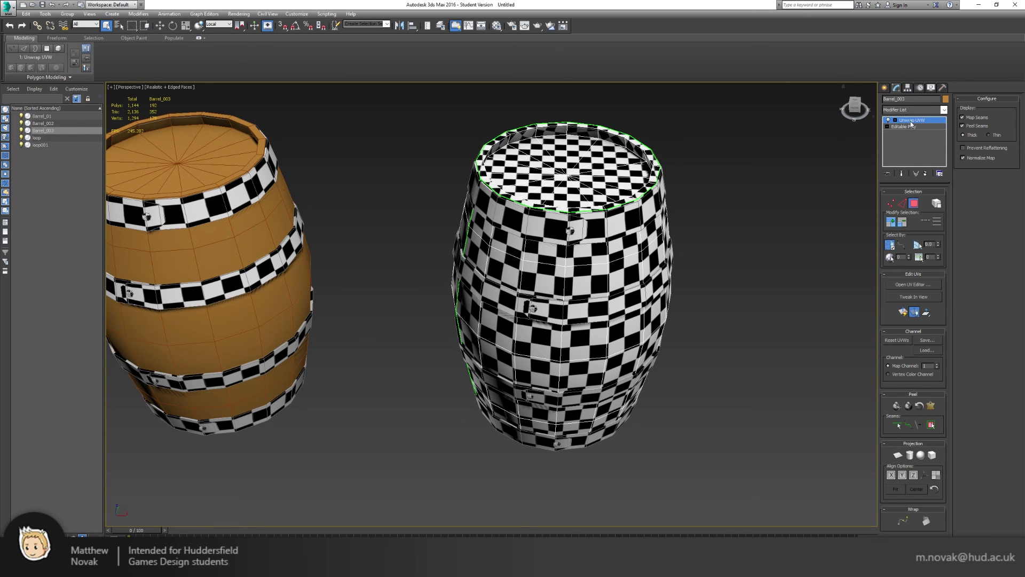
{"action": "right_click", "coordinate": [911, 123]}
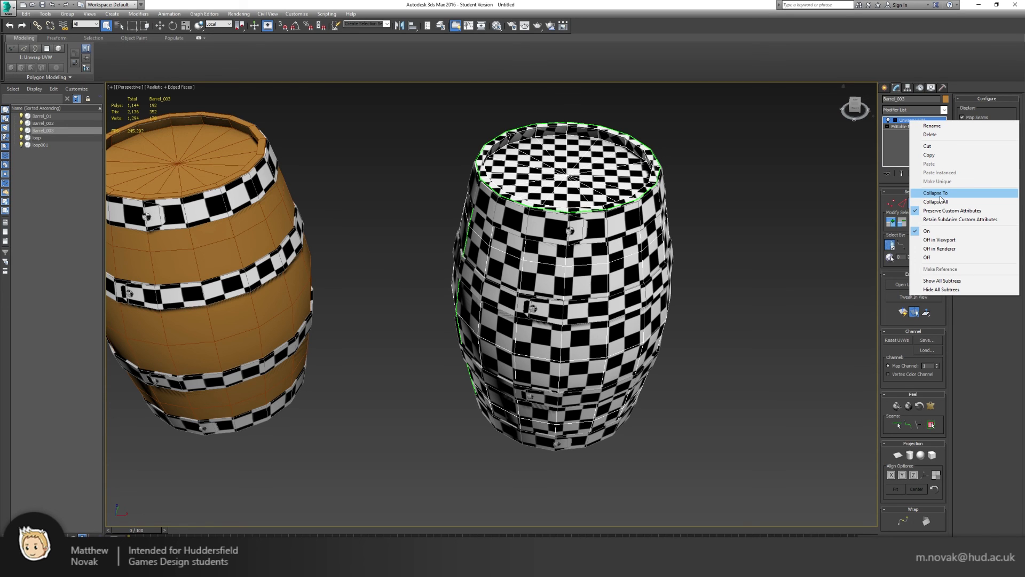
{"action": "left_click", "coordinate": [898, 149]}
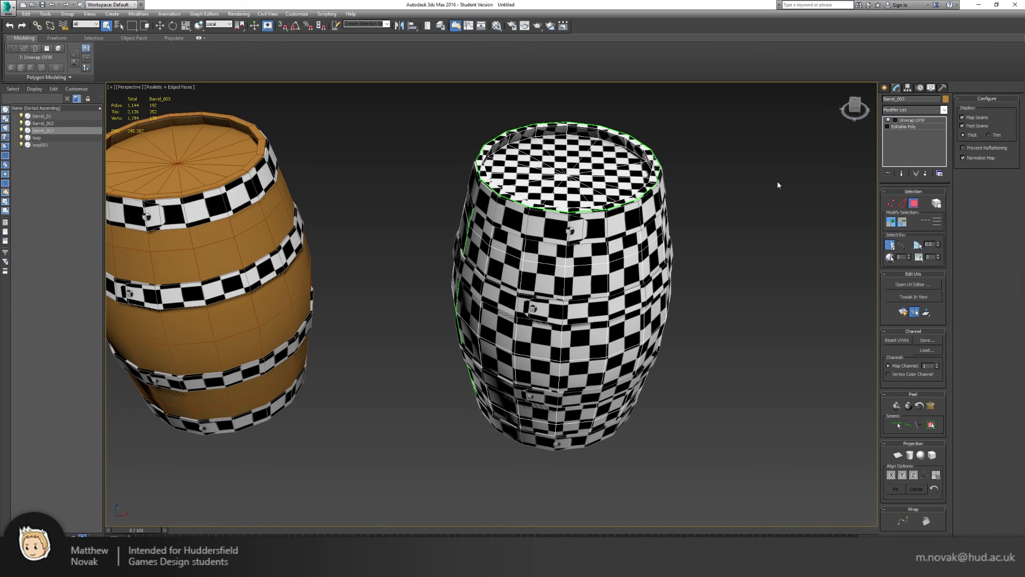
{"action": "left_click", "coordinate": [912, 208]}
{"action": "left_click", "coordinate": [790, 236]}
{"action": "left_click_drag", "start_coordinate": [719, 448], "coordinate": [512, 195]}
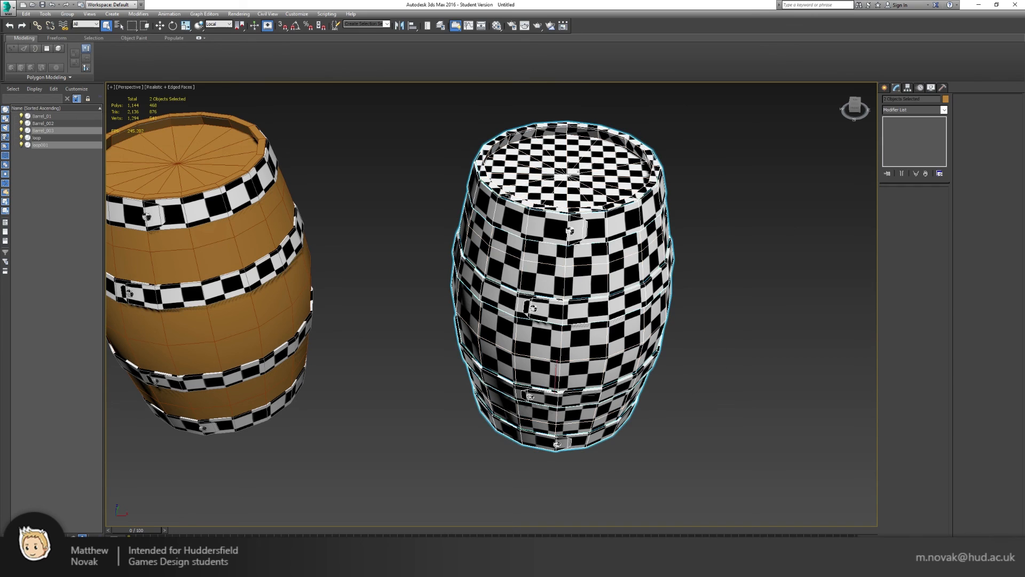
- Apply a shared Unwrap UVW to both objects, open its UV editor, hide the checker background and enter polygon selection
{"action": "left_click", "coordinate": [914, 108]}
{"action": "key", "text": "u"}
{"action": "key", "text": "Return"}
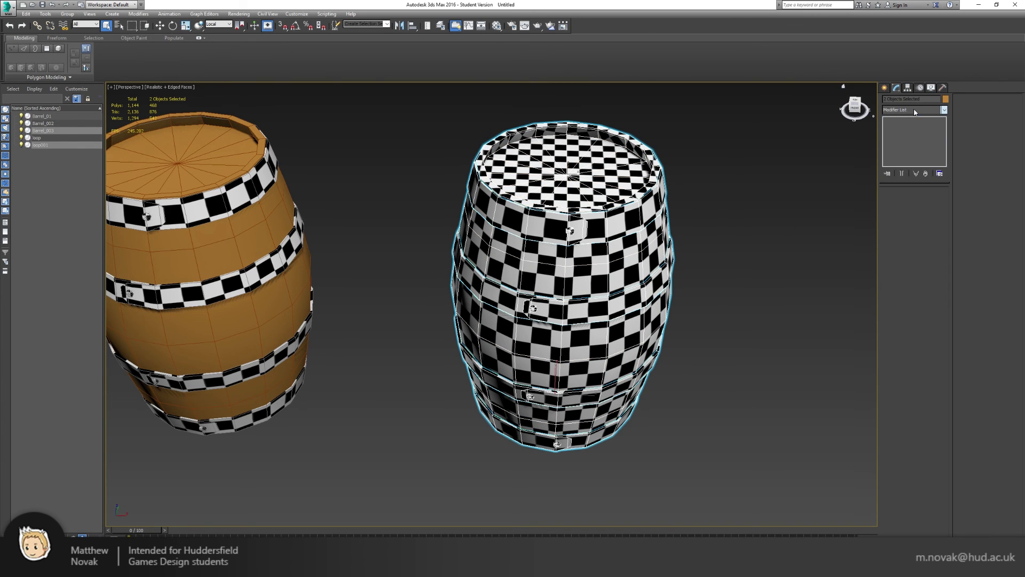
{"action": "left_click", "coordinate": [912, 284]}
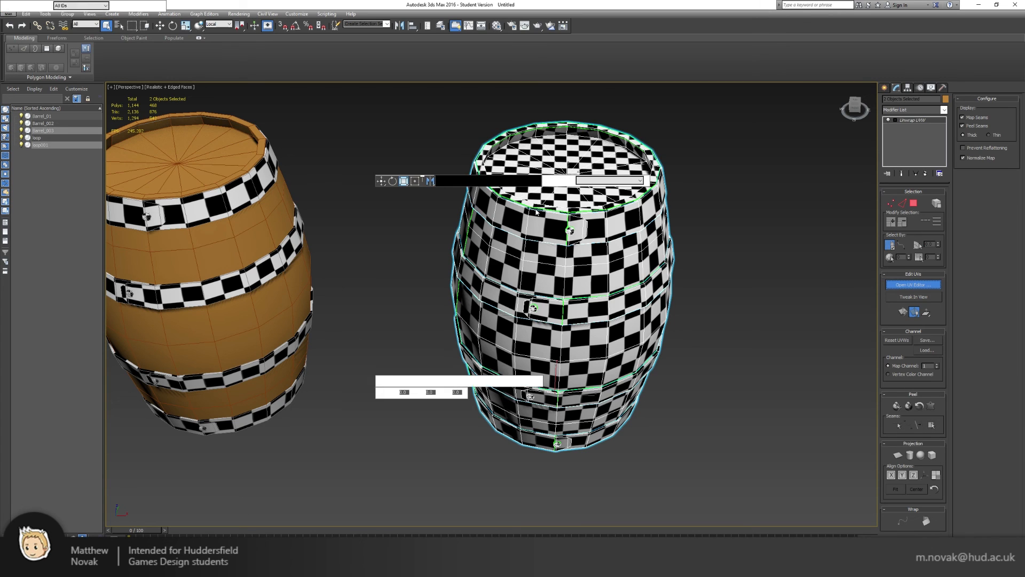
{"action": "left_click", "coordinate": [548, 189]}
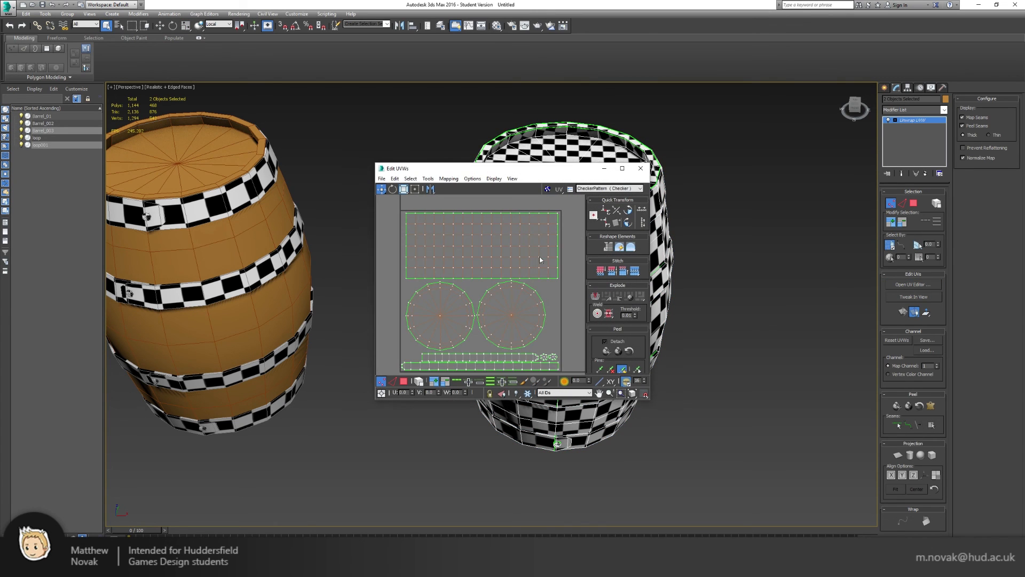
{"action": "scroll", "coordinate": [508, 265], "scroll_direction": "up", "scroll_amount": 3}
{"action": "left_click", "coordinate": [404, 381]}
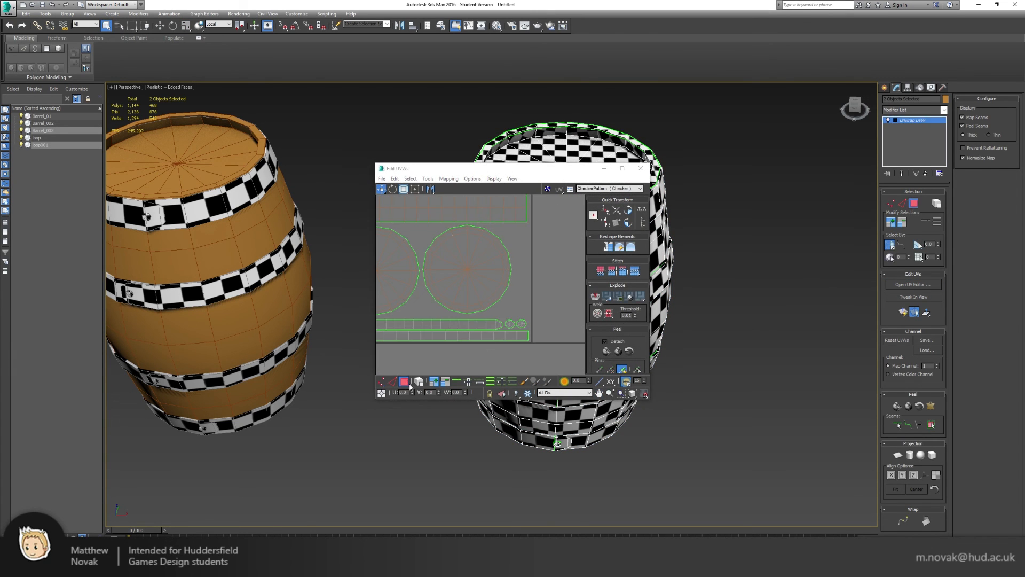
- Enlarge the UV editor and stretch the barrel's side shell so it fills the full width of the UV tile's upper part
{"action": "left_click_drag", "start_coordinate": [649, 399], "coordinate": [780, 478]}
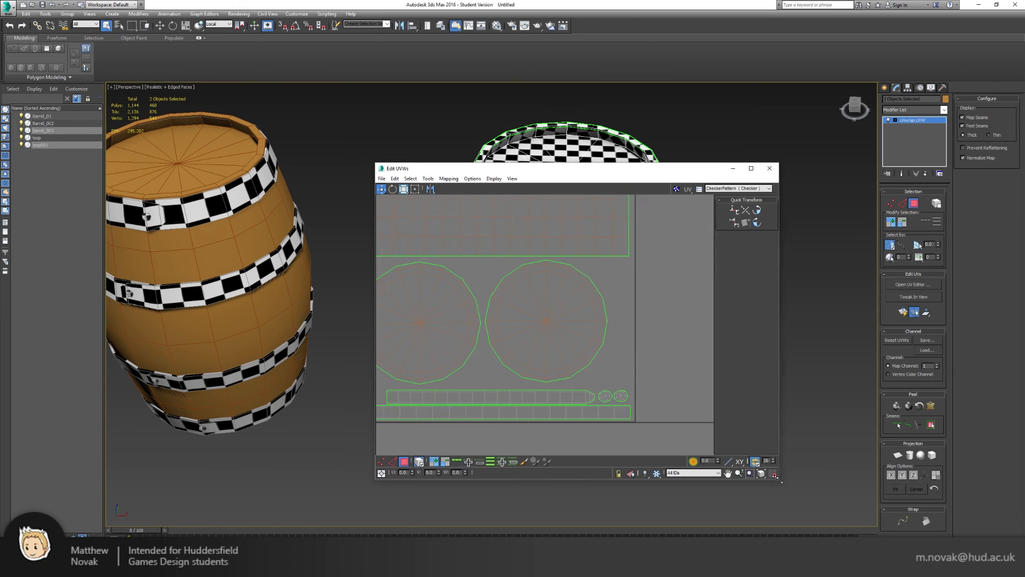
{"action": "scroll", "coordinate": [626, 350], "scroll_direction": "up", "scroll_amount": 3}
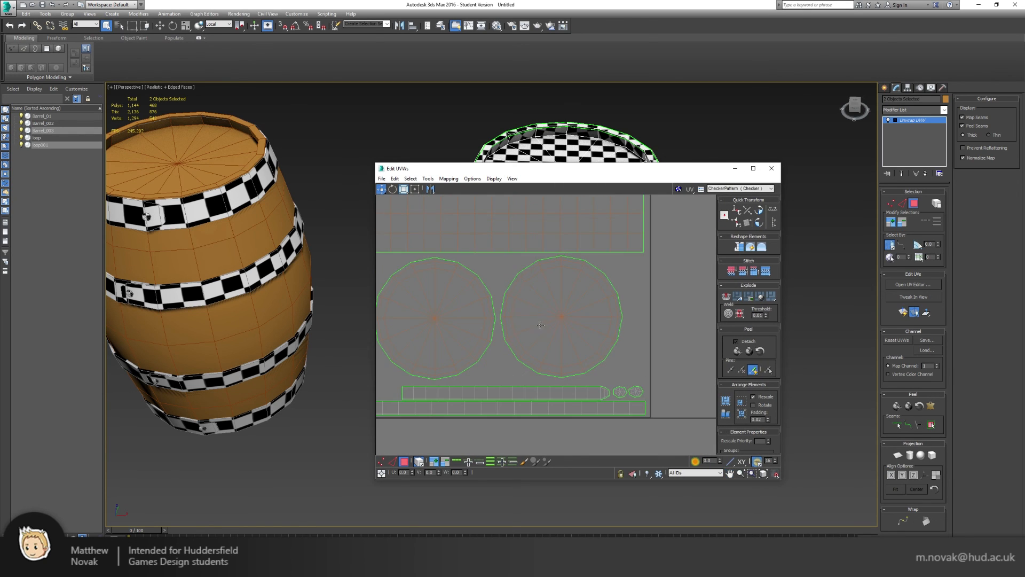
{"action": "scroll", "coordinate": [540, 325], "scroll_direction": "down", "scroll_amount": 2}
{"action": "left_click", "coordinate": [529, 243]}
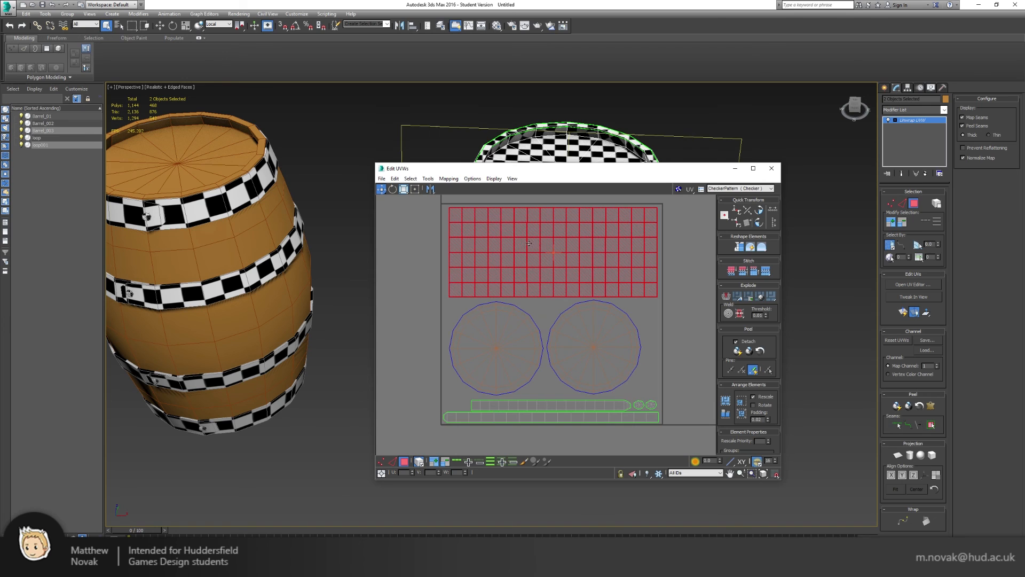
{"action": "left_click", "coordinate": [416, 190]}
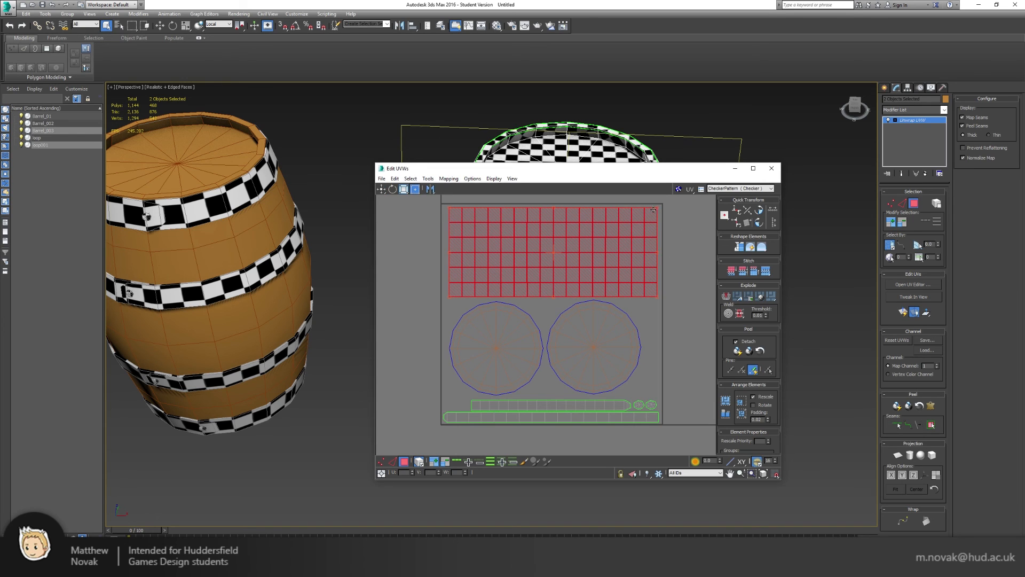
{"action": "left_click_drag", "start_coordinate": [658, 210], "coordinate": [658, 207]}
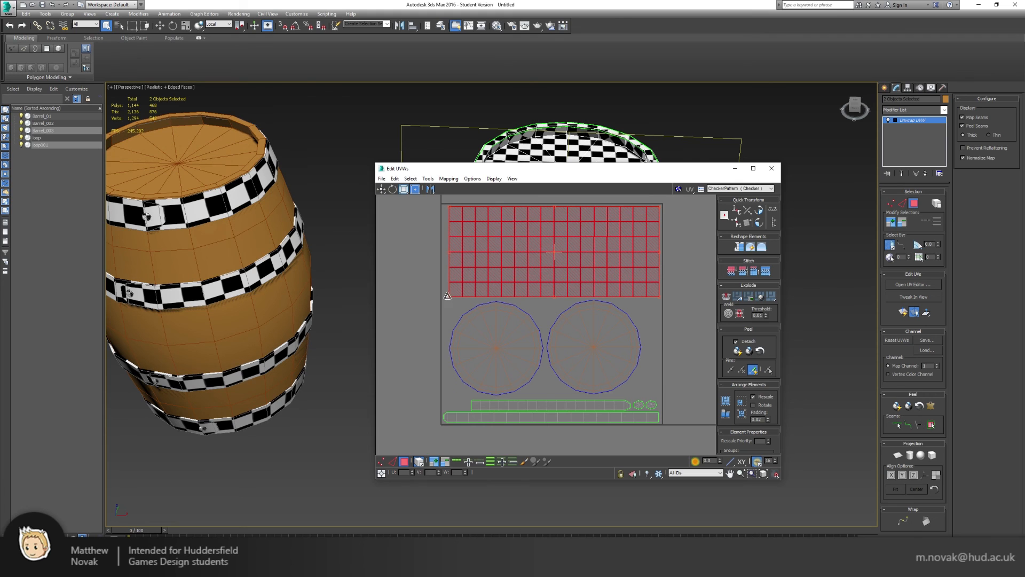
{"action": "left_click_drag", "start_coordinate": [447, 295], "coordinate": [441, 300]}
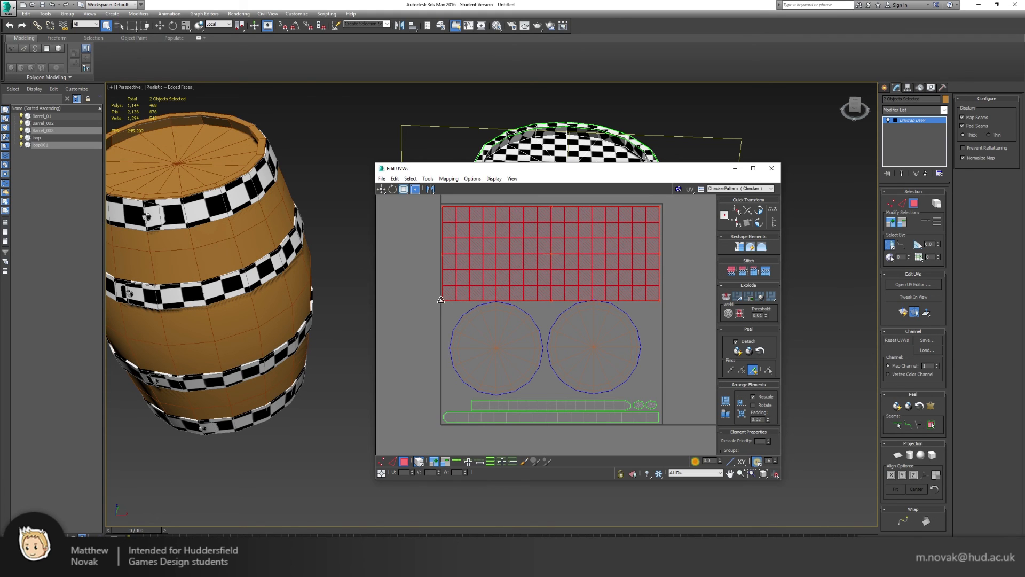
{"action": "left_click_drag", "start_coordinate": [660, 209], "coordinate": [661, 204]}
- Reposition the two round cap shells side by side beneath the enlarged side shell, clear of the hoop strips
{"action": "left_click_drag", "start_coordinate": [618, 350], "coordinate": [634, 350]}
{"action": "left_click_drag", "start_coordinate": [524, 362], "coordinate": [517, 365]}
{"action": "left_click_drag", "start_coordinate": [602, 367], "coordinate": [577, 366]}
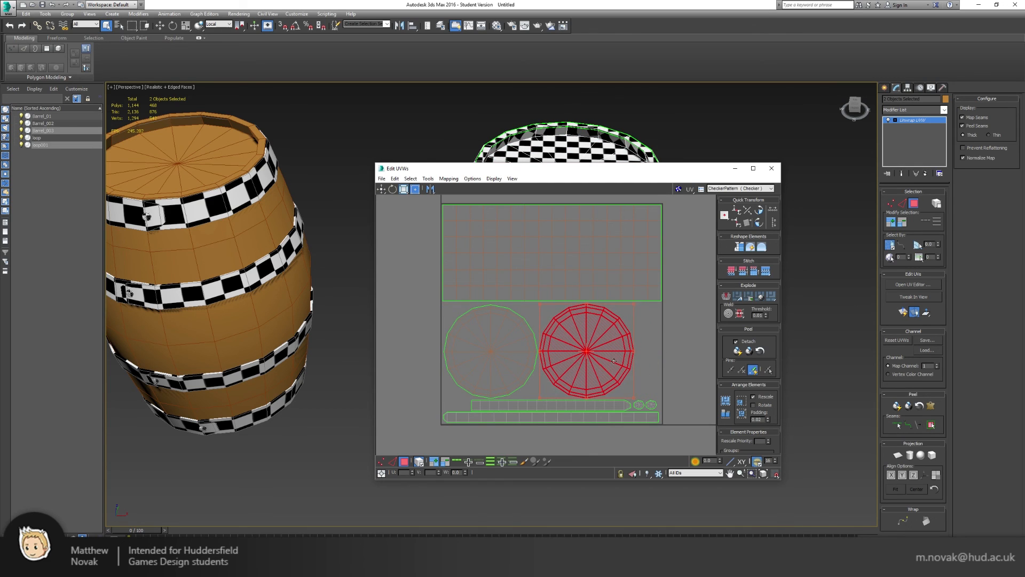
{"action": "left_click", "coordinate": [642, 365]}
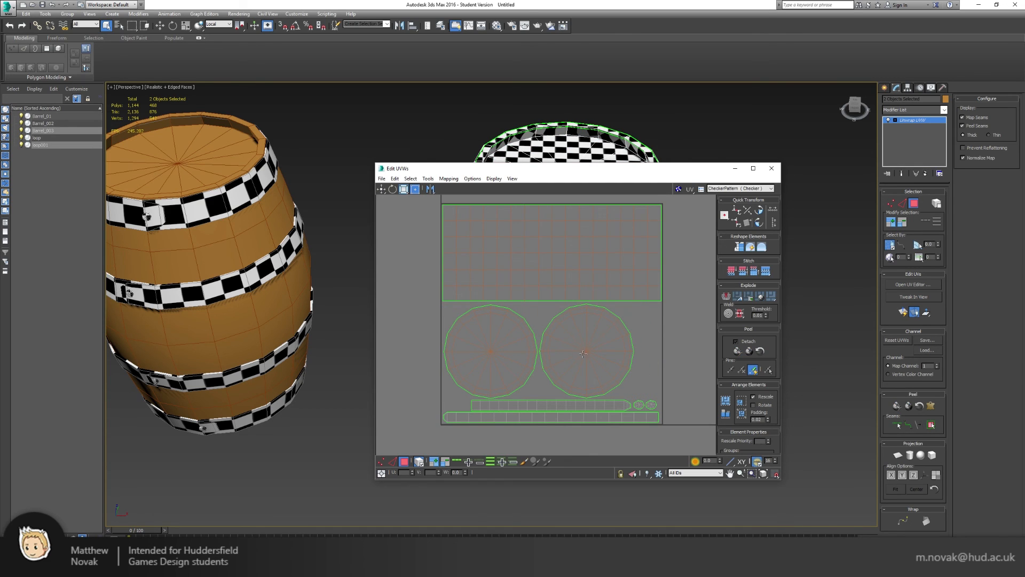
{"action": "left_click", "coordinate": [514, 340]}
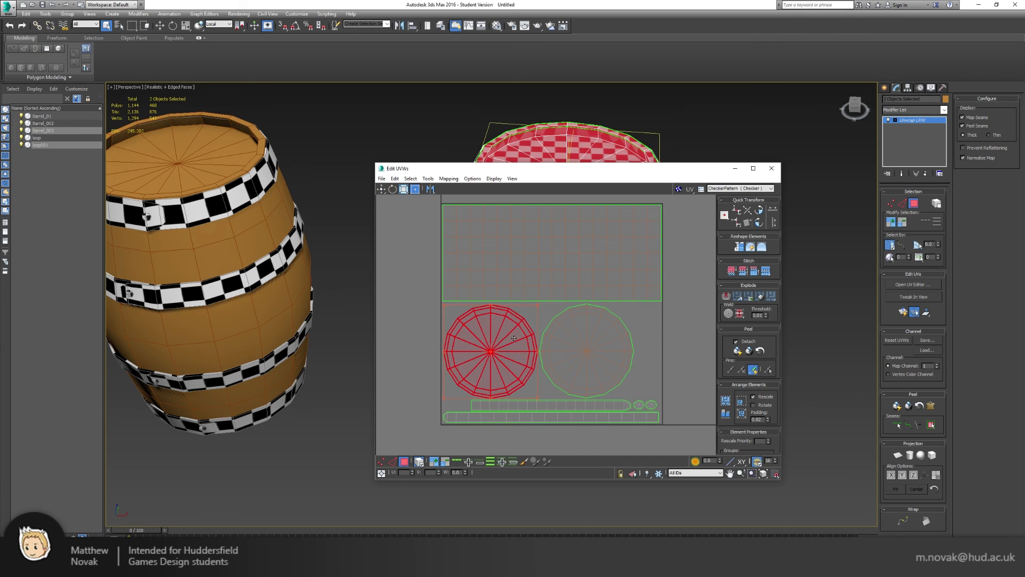
{"action": "left_click", "coordinate": [650, 309]}
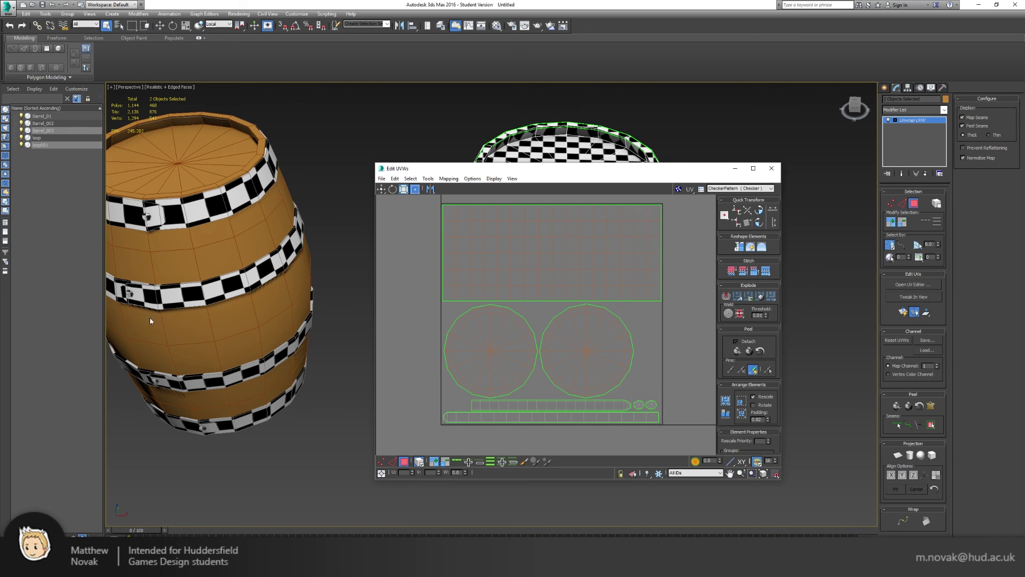
- Close the UV editor and leave the modifier's polygon level
{"action": "left_click", "coordinate": [771, 168]}
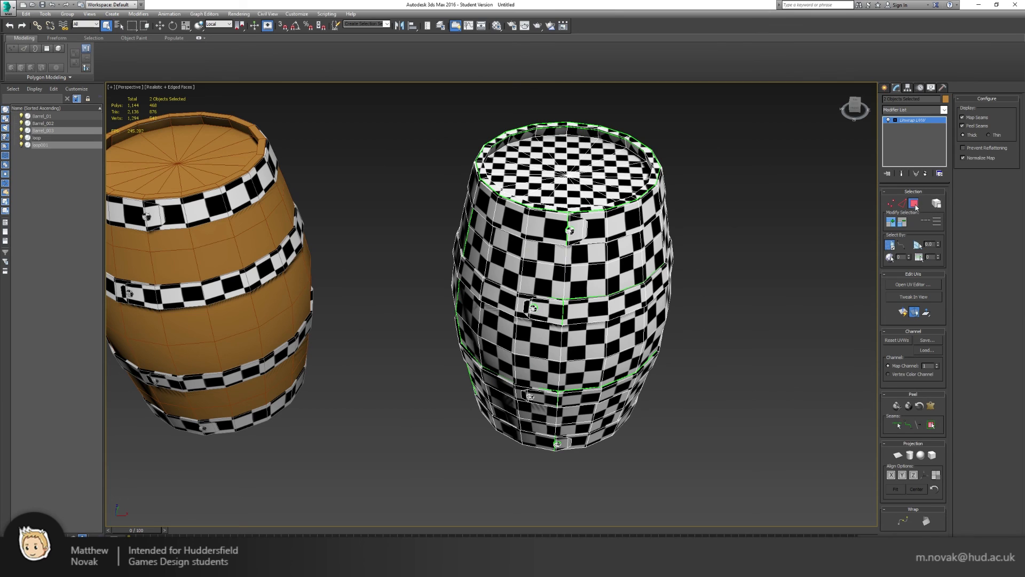
{"action": "left_click", "coordinate": [916, 206]}
{"action": "left_click", "coordinate": [728, 235]}
- Clone the checkered barrel together with its hoops along X as one independent copy, naming the barrel Barrel_004
{"action": "scroll", "coordinate": [721, 294], "scroll_direction": "down", "scroll_amount": 5}
{"action": "middle_click_drag", "start_coordinate": [709, 322], "coordinate": [609, 296]}
{"action": "left_click_drag", "start_coordinate": [656, 347], "coordinate": [518, 185]}
{"action": "key", "text": "w"}
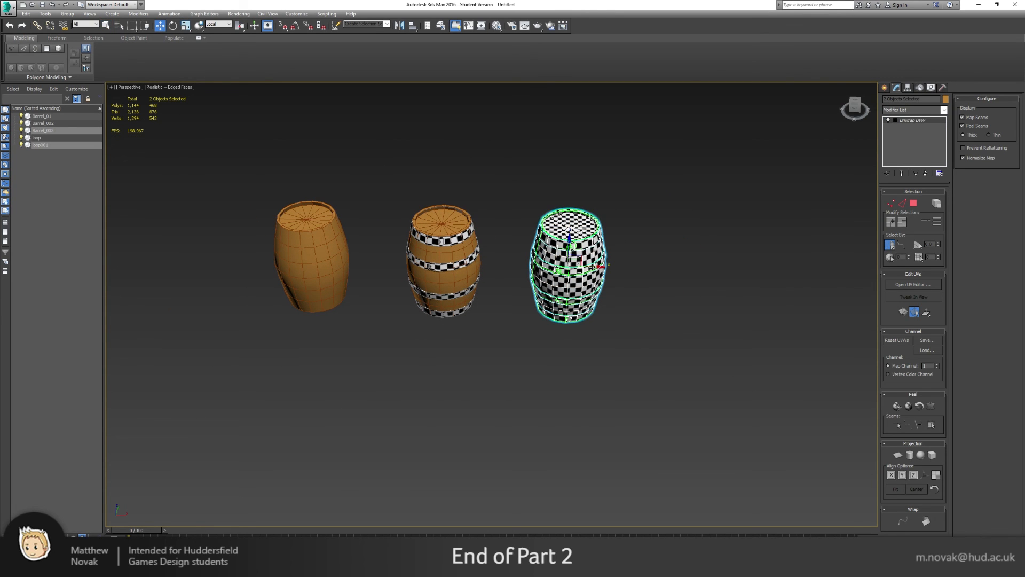
{"action": "left_click_drag", "start_coordinate": [591, 265], "coordinate": [696, 267], "text": "shift"}
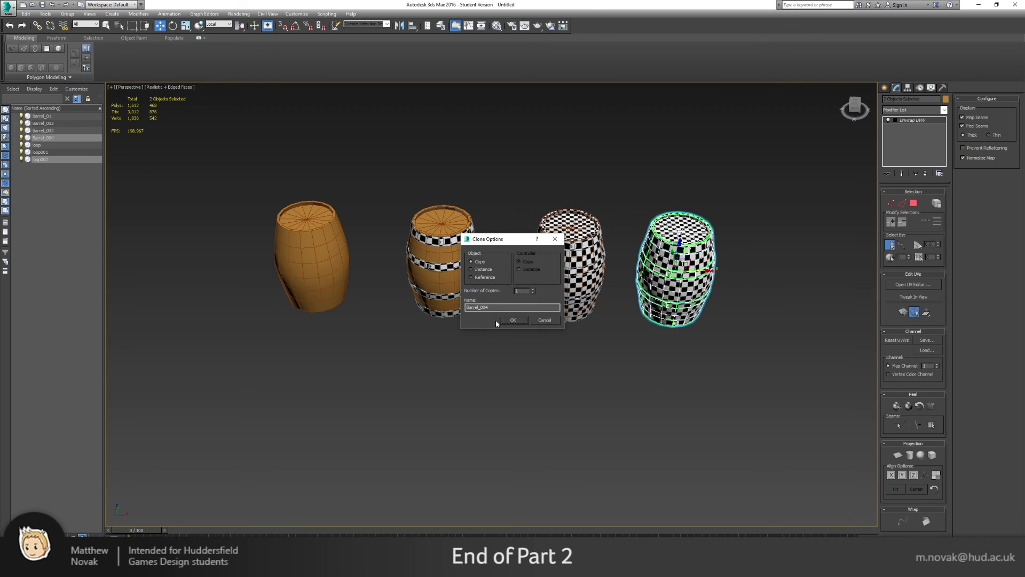
{"action": "left_click", "coordinate": [510, 320]}
- Select the three older barrels with their hoops and move them along X, well away from the new copy
{"action": "scroll", "coordinate": [582, 268], "scroll_direction": "down", "scroll_amount": 3}
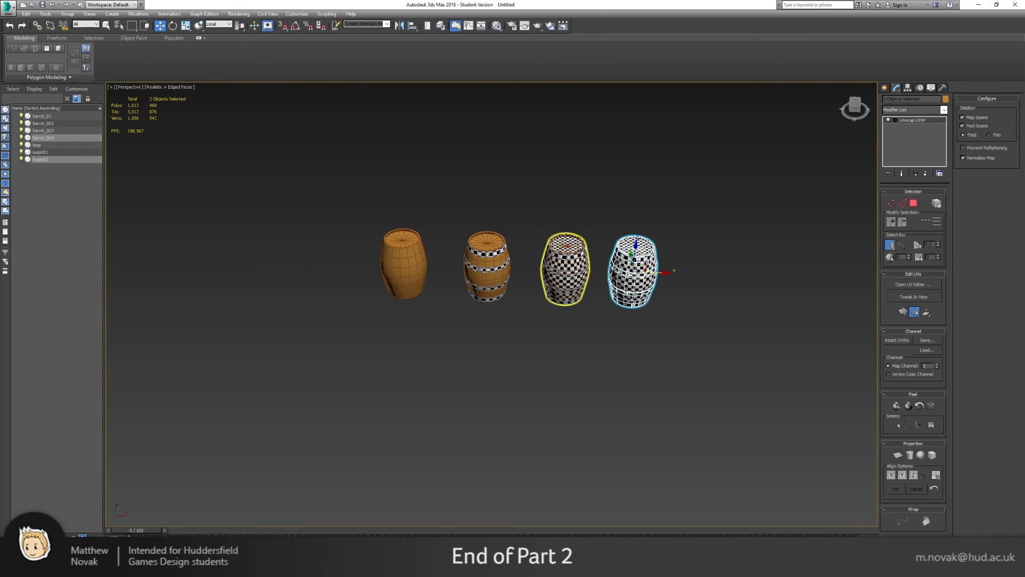
{"action": "left_click_drag", "start_coordinate": [353, 206], "coordinate": [579, 325]}
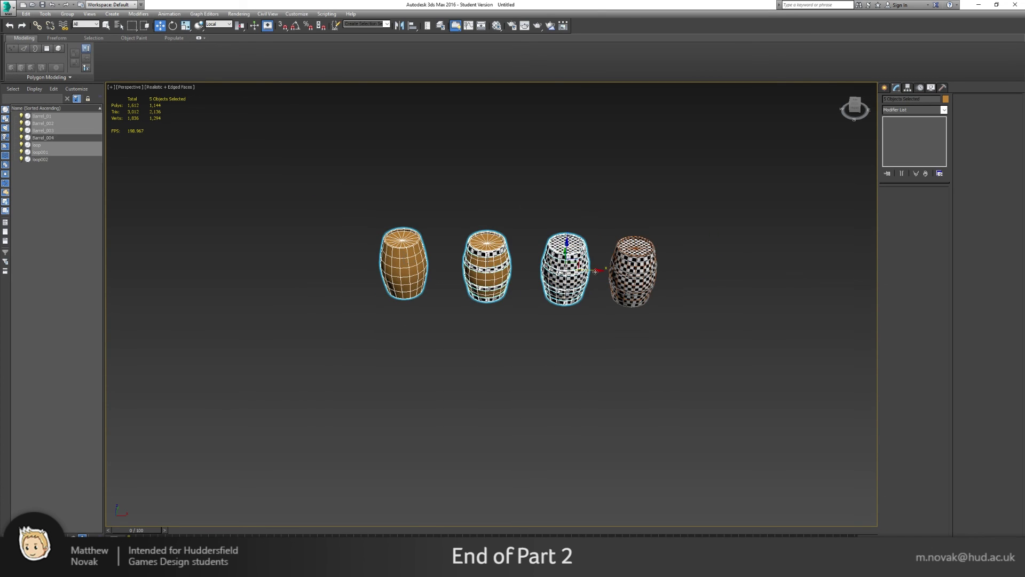
{"action": "left_click_drag", "start_coordinate": [596, 271], "coordinate": [257, 229]}
- Select the copied barrel body with its hoops and group them under the name bARREL
{"action": "left_click_drag", "start_coordinate": [594, 262], "coordinate": [686, 362]}
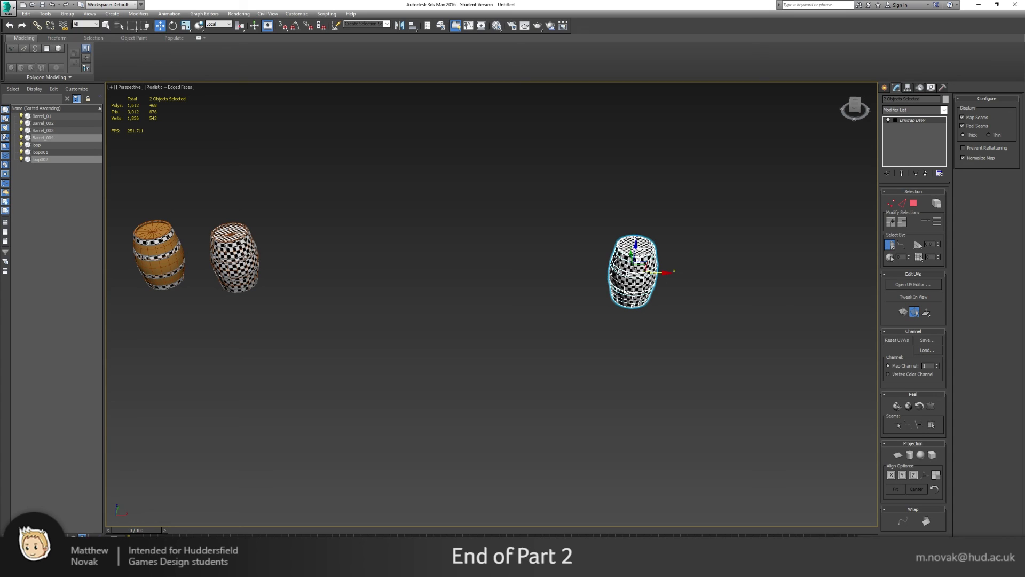
{"action": "left_click", "coordinate": [717, 379]}
{"action": "scroll", "coordinate": [640, 331], "scroll_direction": "down", "scroll_amount": 5}
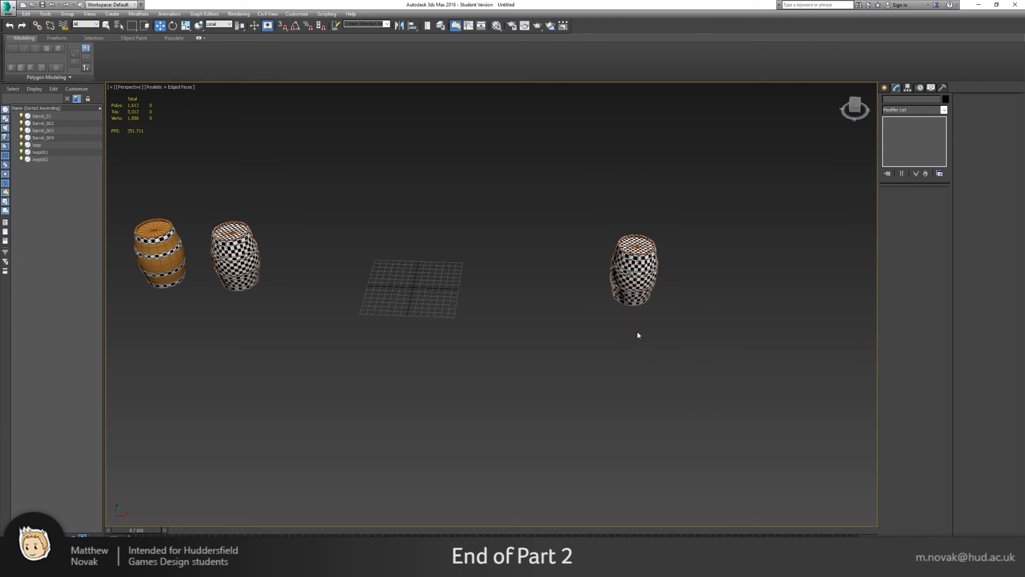
{"action": "left_click", "coordinate": [597, 302]}
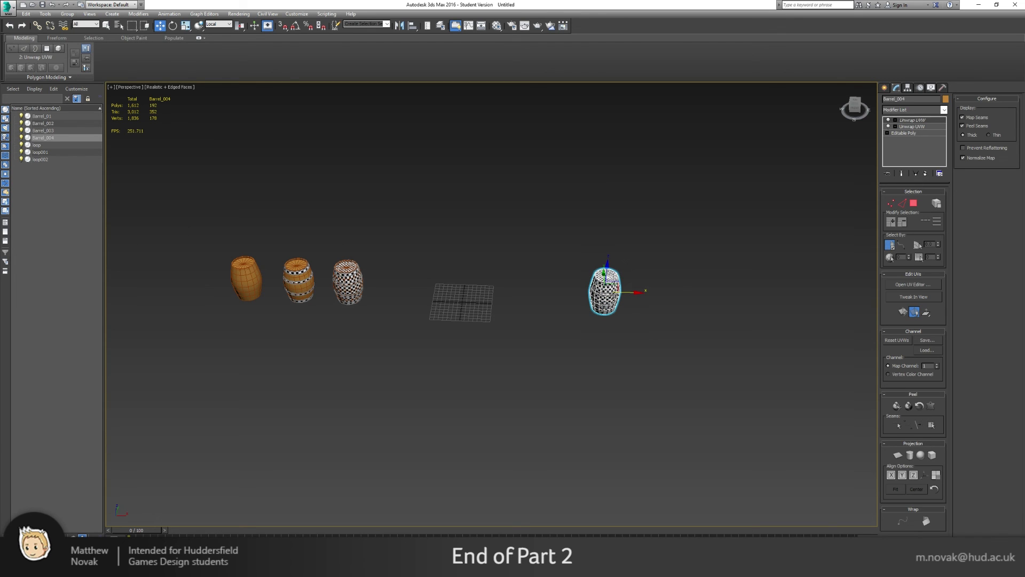
{"action": "scroll", "coordinate": [642, 306], "scroll_direction": "up", "scroll_amount": 5}
{"action": "scroll", "coordinate": [642, 305], "scroll_direction": "down", "scroll_amount": 8}
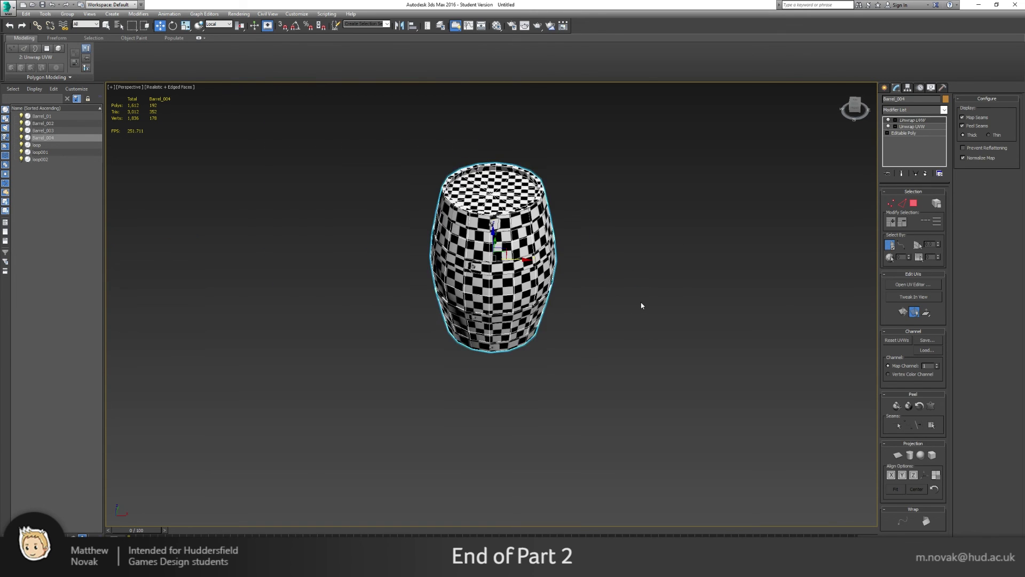
{"action": "left_click_drag", "start_coordinate": [659, 344], "coordinate": [569, 259]}
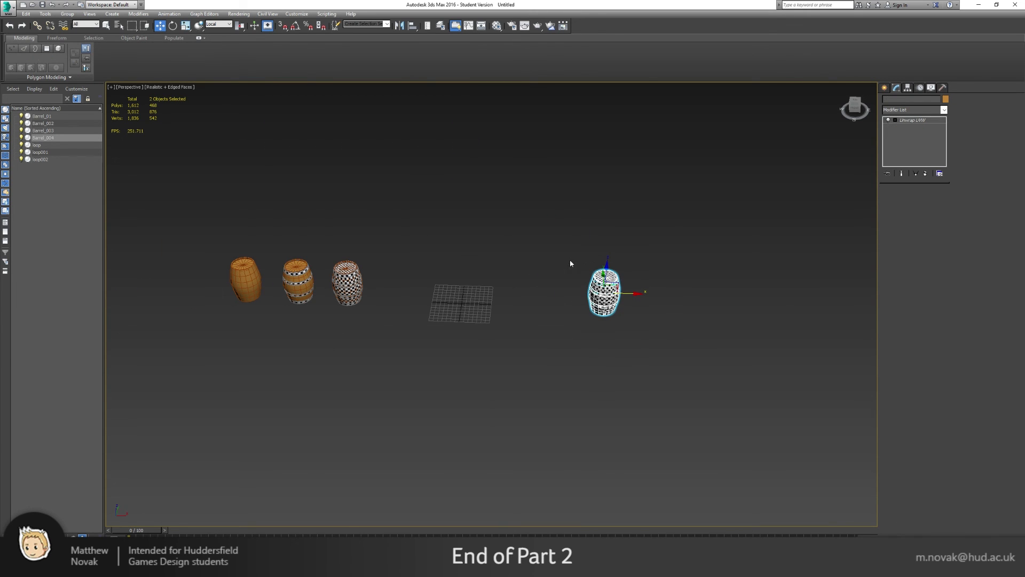
{"action": "left_click", "coordinate": [67, 14]}
{"action": "left_click", "coordinate": [74, 24]}
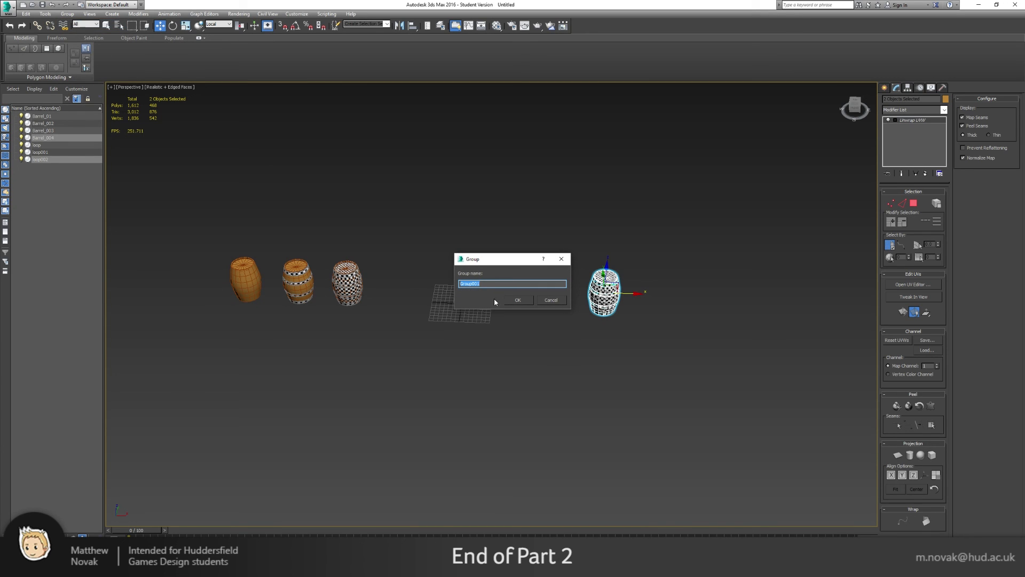
{"action": "type", "text": "bAr"}
{"action": "type", "text": "bARREL"}
{"action": "key", "text": "Return"}
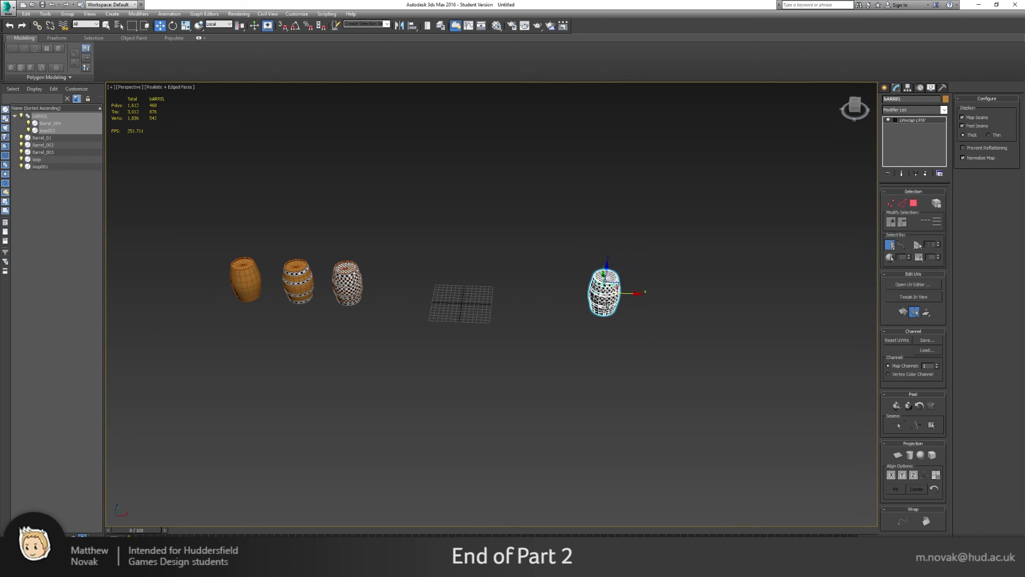
- Set the reference coordinate system to View and move the barrel group onto the centre of the world grid
{"action": "left_click", "coordinate": [224, 29]}
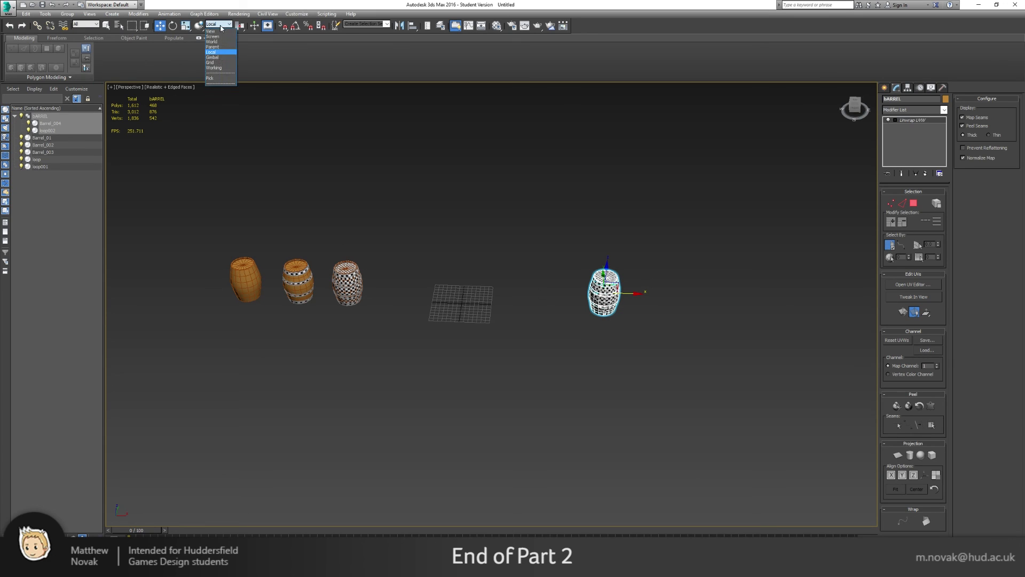
{"action": "left_click", "coordinate": [216, 32]}
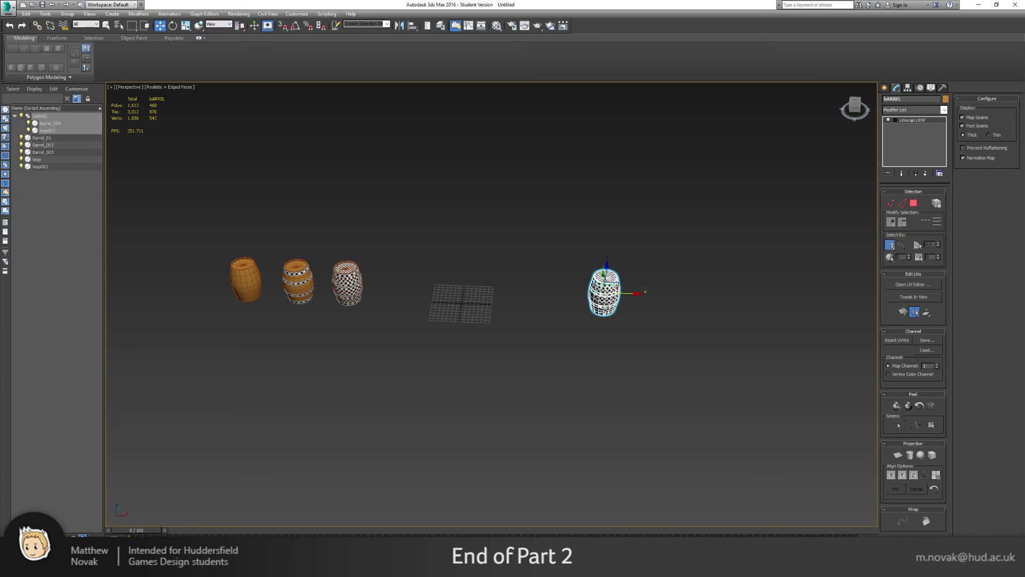
{"action": "key", "text": "ctrl+z"}
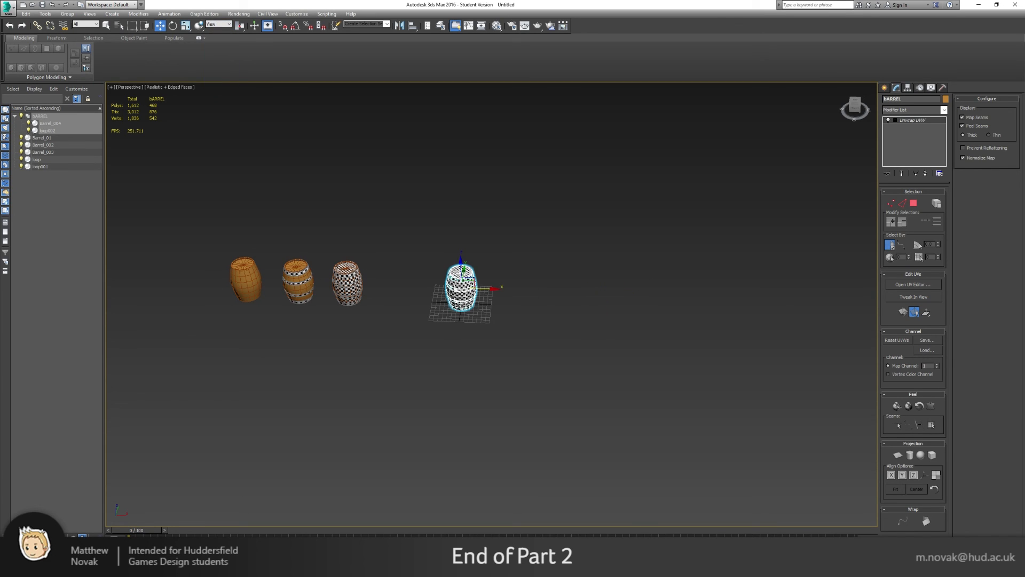
{"action": "key", "text": "ctrl+z"}
{"action": "scroll", "coordinate": [482, 319], "scroll_direction": "up", "scroll_amount": 9}
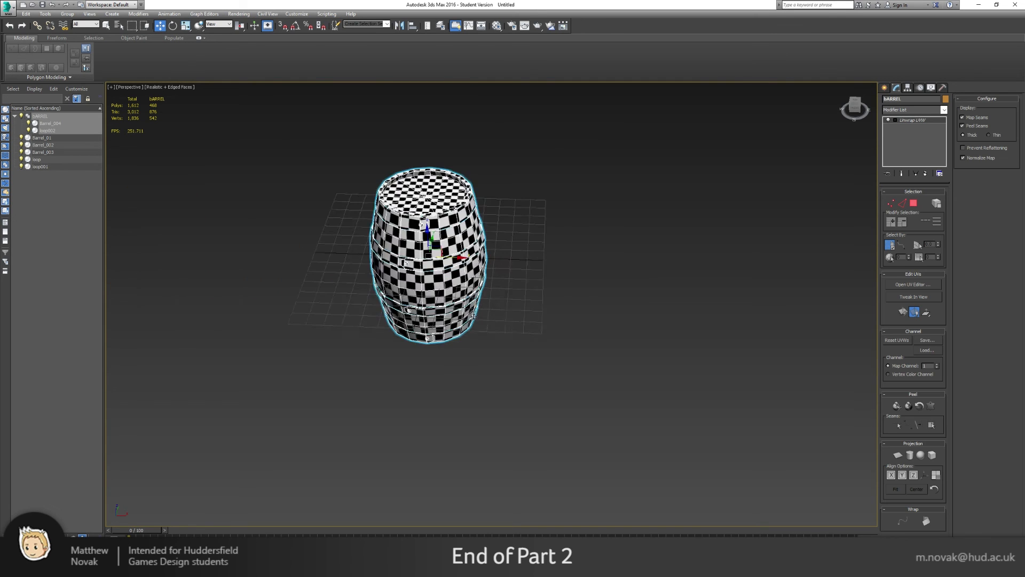